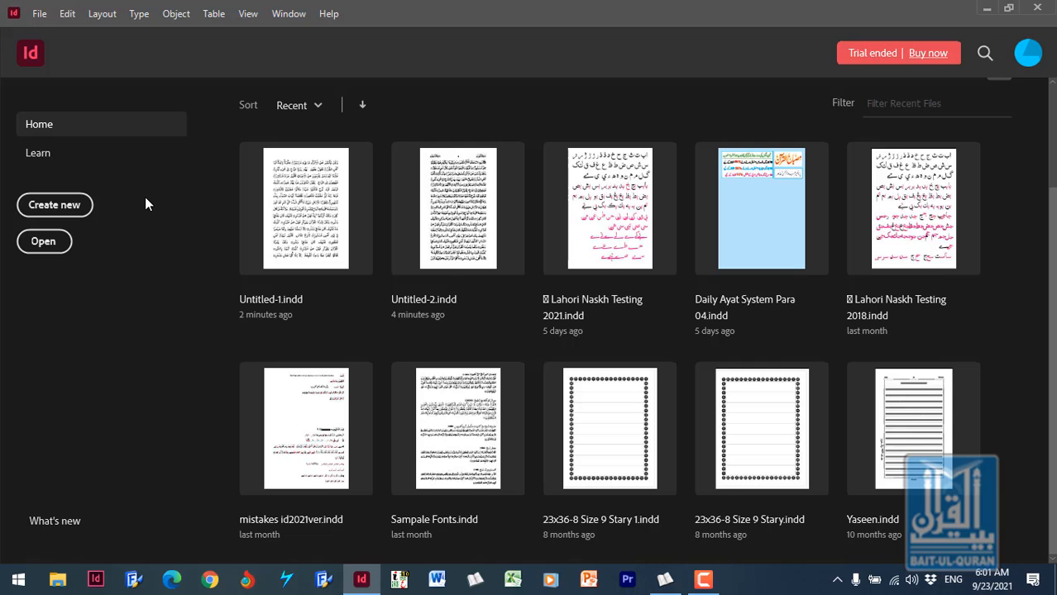
- Start a new document and set its units to Centimeters
{"action": "left_click", "coordinate": [39, 15]}
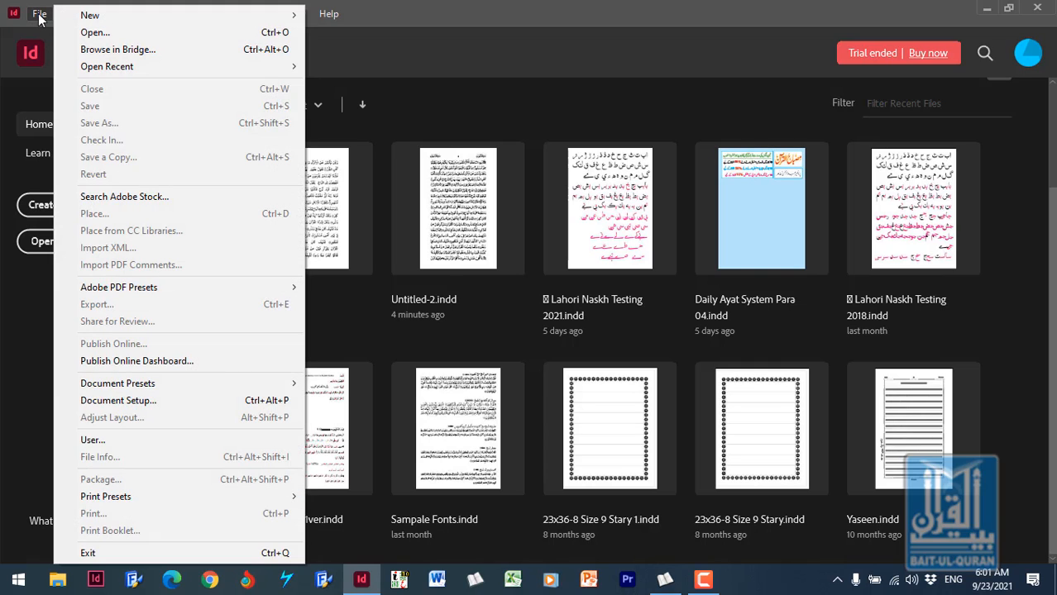
{"action": "mouse_move", "coordinate": [89, 16]}
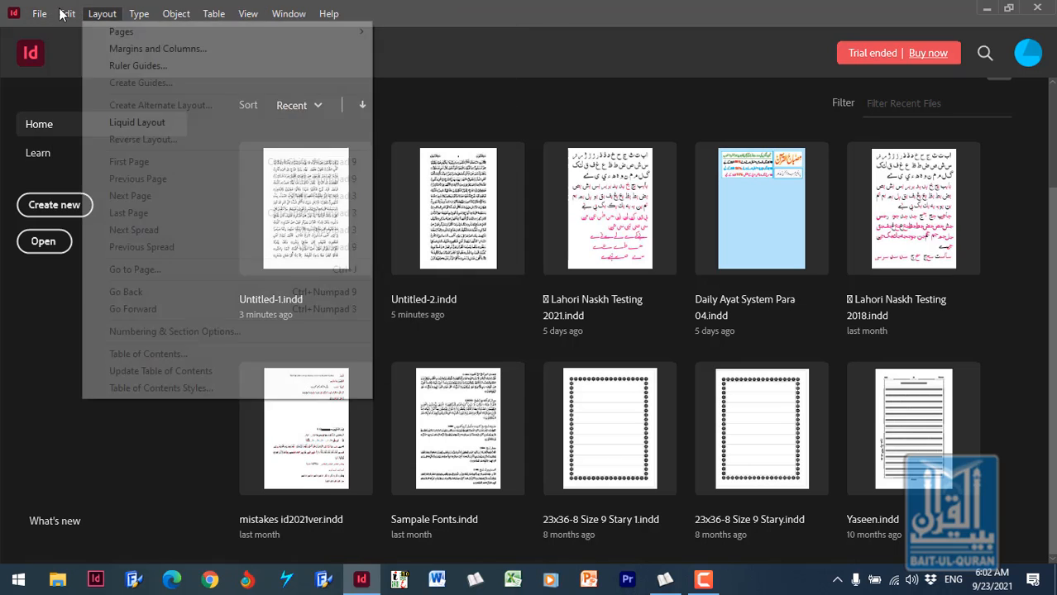
{"action": "mouse_move", "coordinate": [144, 16]}
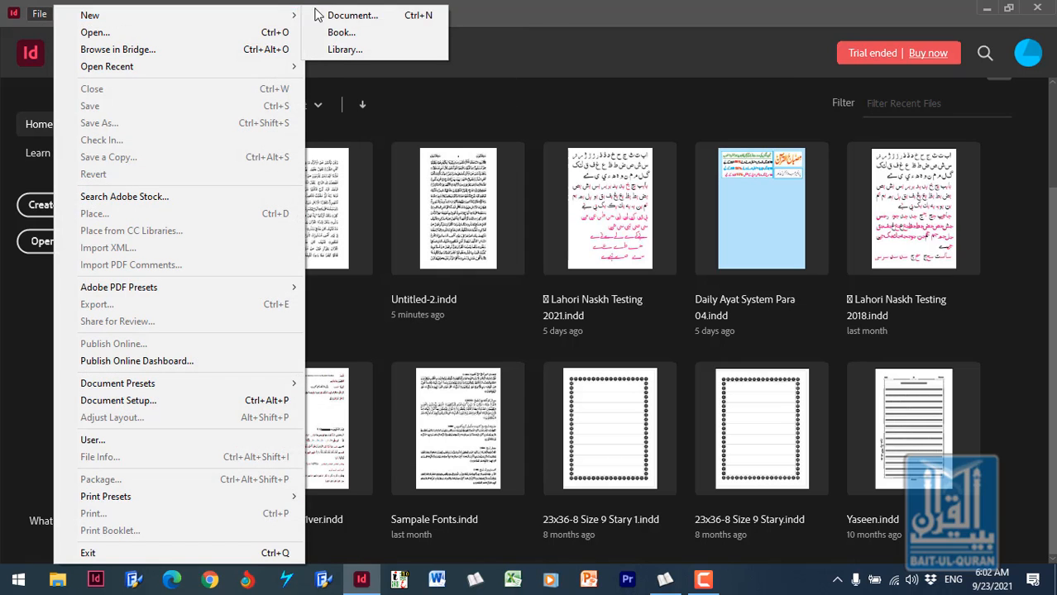
{"action": "left_click", "coordinate": [378, 17]}
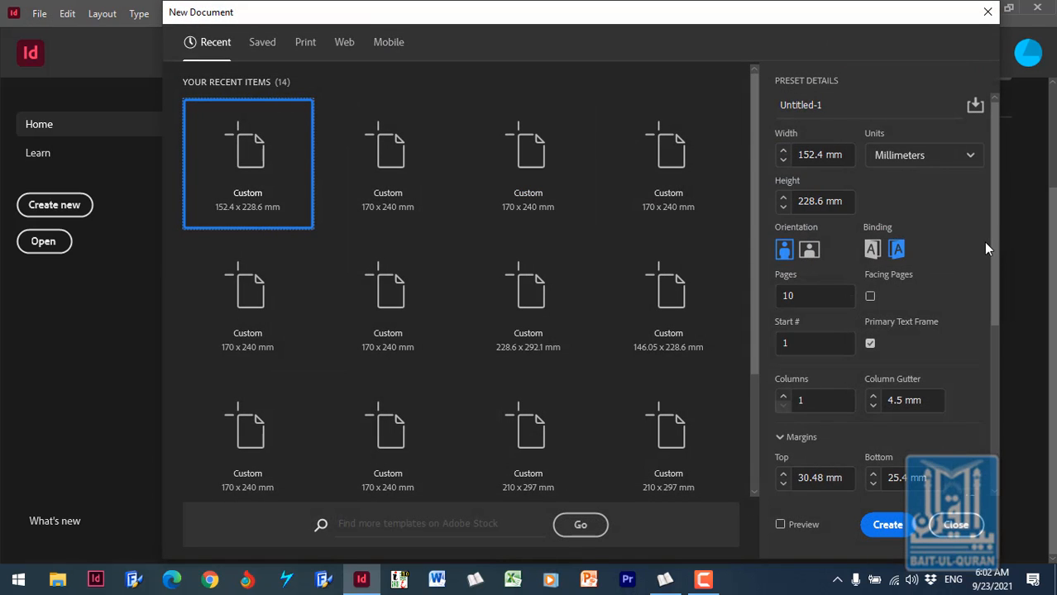
{"action": "left_click", "coordinate": [971, 157]}
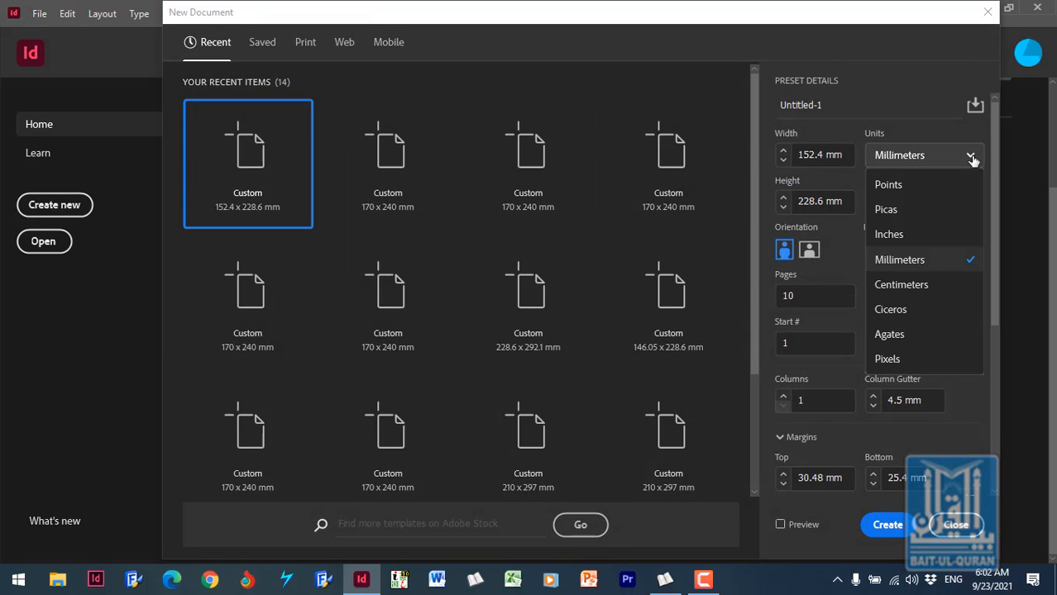
{"action": "left_click", "coordinate": [928, 290]}
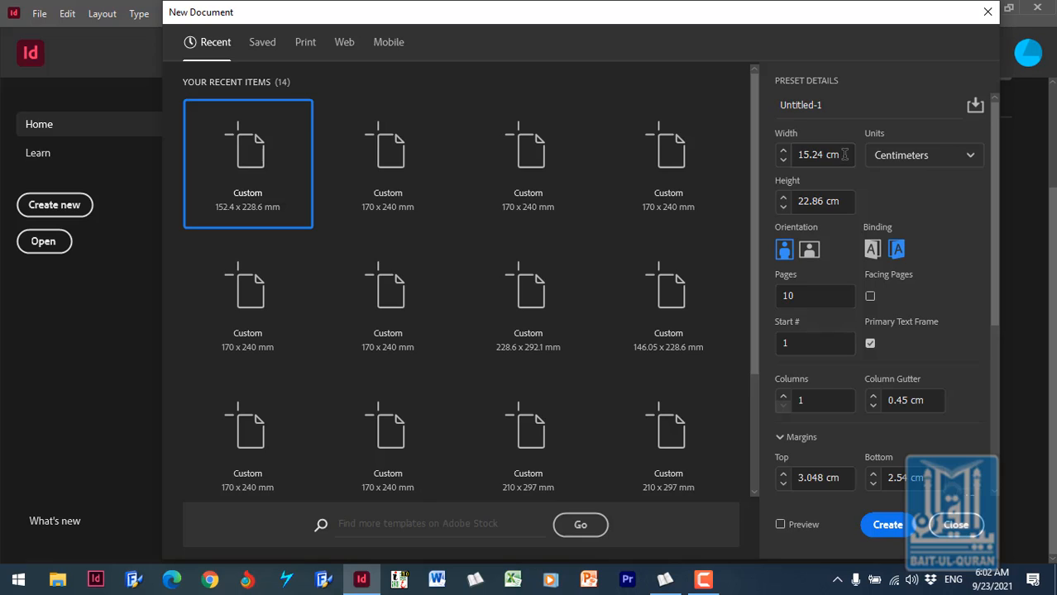
- Set the page size to 17 cm wide by 24 cm high and enable facing pages
{"action": "left_click_drag", "start_coordinate": [844, 155], "coordinate": [803, 162]}
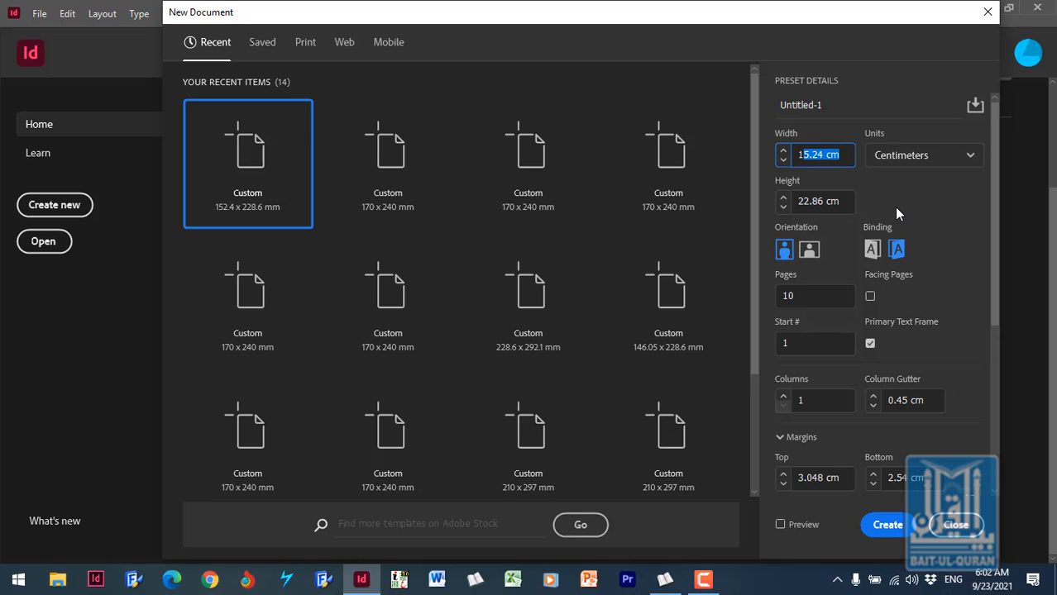
{"action": "type", "text": "7"}
{"action": "left_click", "coordinate": [823, 199]}
{"action": "left_click_drag", "start_coordinate": [823, 199], "coordinate": [803, 201]}
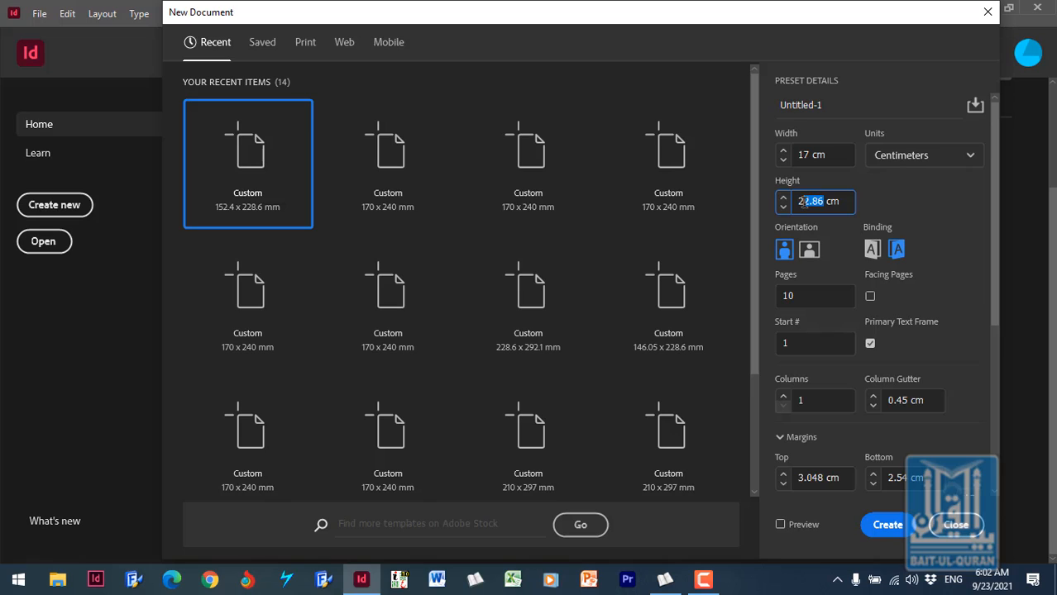
{"action": "key", "text": "BackSpace"}
{"action": "type", "text": "4"}
{"action": "double_click", "coordinate": [819, 296]}
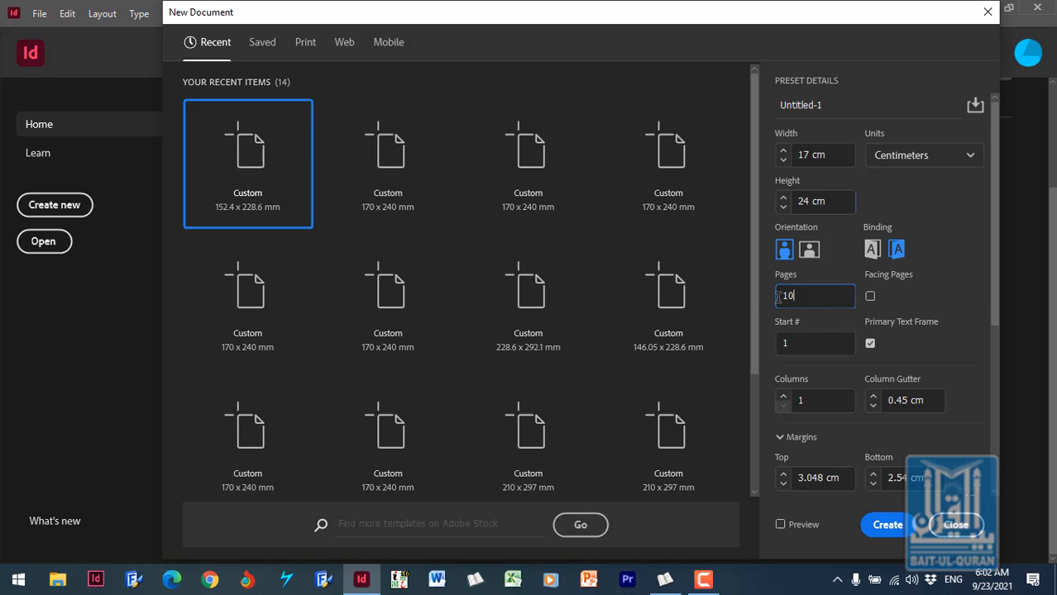
{"action": "left_click", "coordinate": [870, 296]}
- Link the four page margins and set them all to 2 cm
{"action": "left_click_drag", "start_coordinate": [996, 317], "coordinate": [989, 384]}
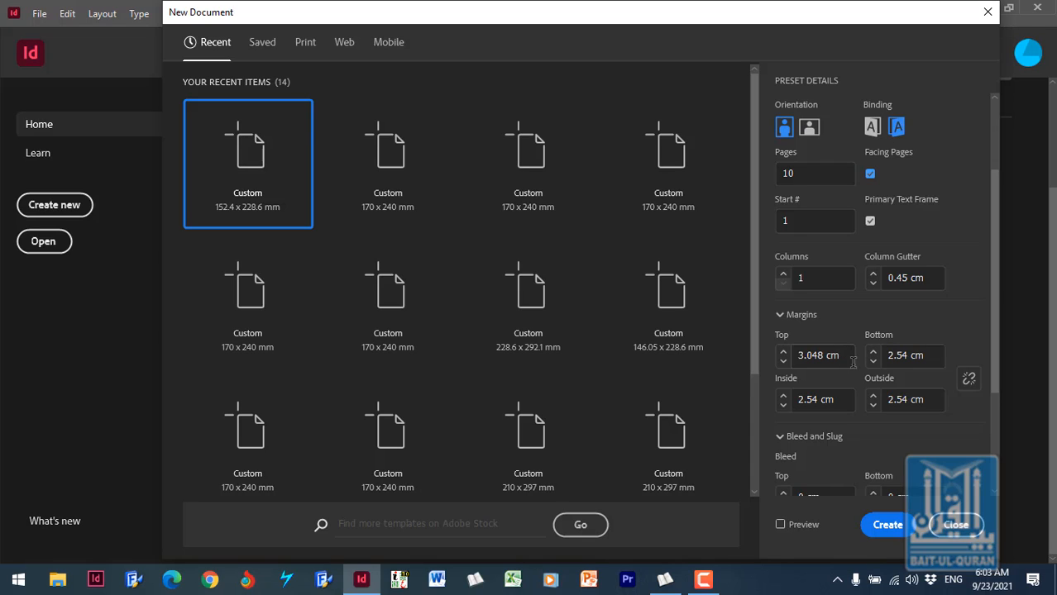
{"action": "left_click", "coordinate": [970, 380]}
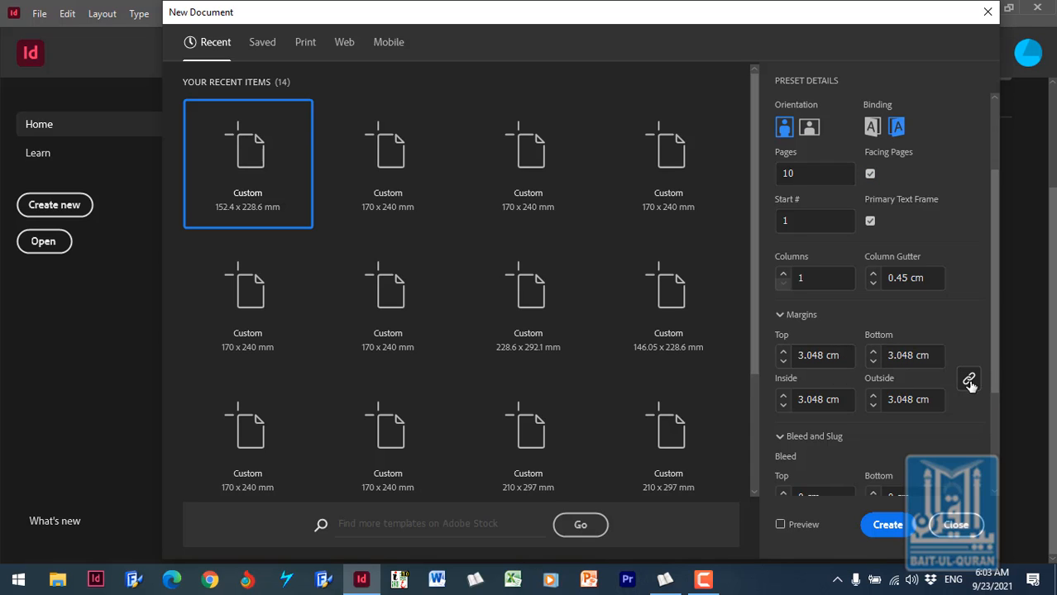
{"action": "left_click", "coordinate": [832, 356]}
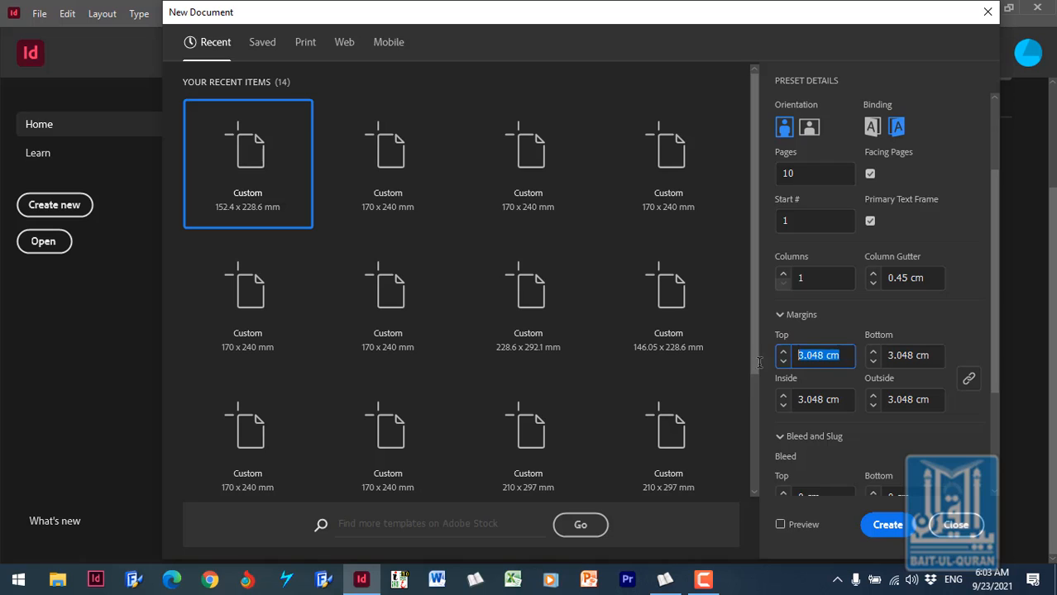
{"action": "type", "text": "2"}
{"action": "left_click", "coordinate": [933, 355]}
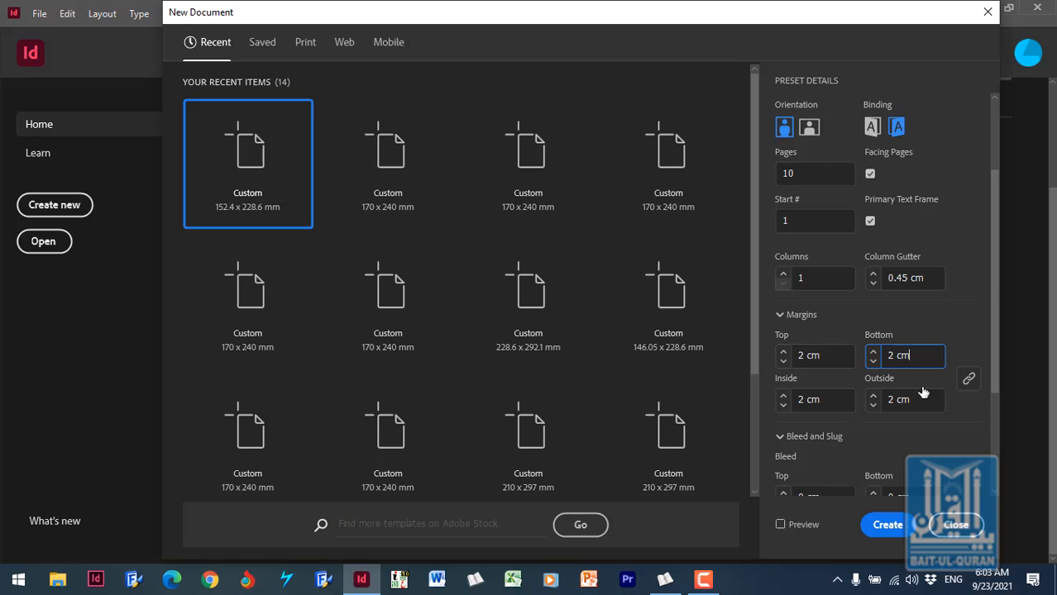
- Unlink the margins and set only the top margin to 2.2 cm
{"action": "left_click", "coordinate": [969, 387]}
{"action": "left_click", "coordinate": [970, 386]}
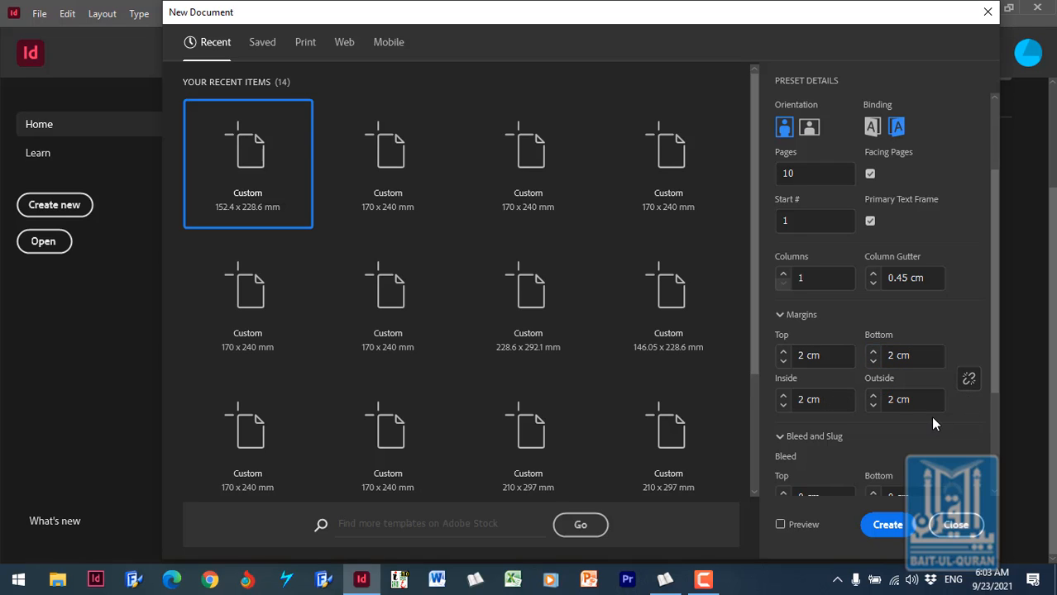
{"action": "left_click", "coordinate": [804, 357]}
{"action": "type", "text": ".2"}
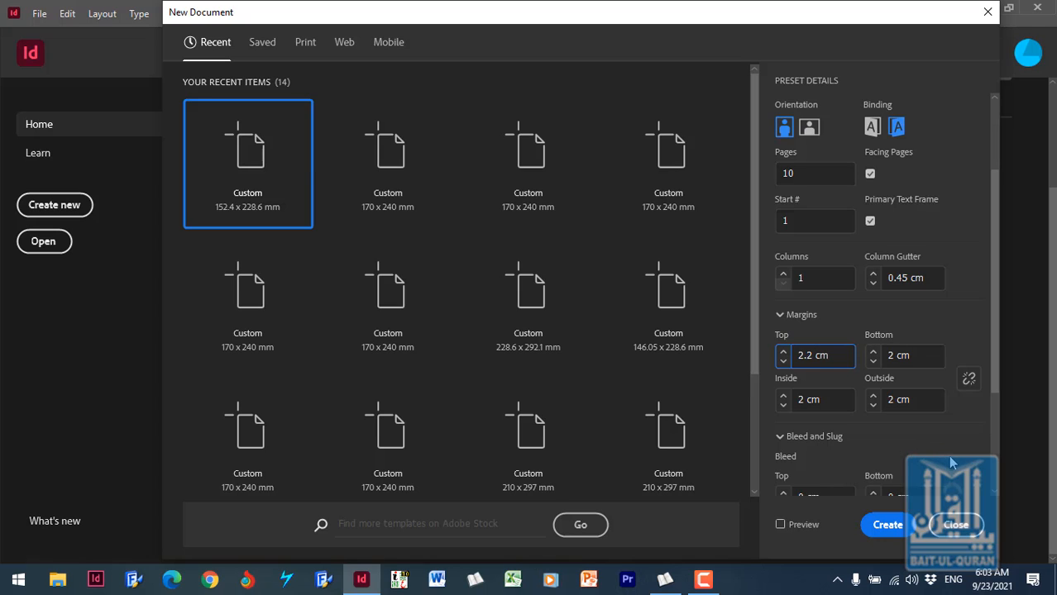
- Review the bleed and slug settings and create the document
{"action": "scroll", "coordinate": [996, 427], "scroll_direction": "down", "scroll_amount": 3}
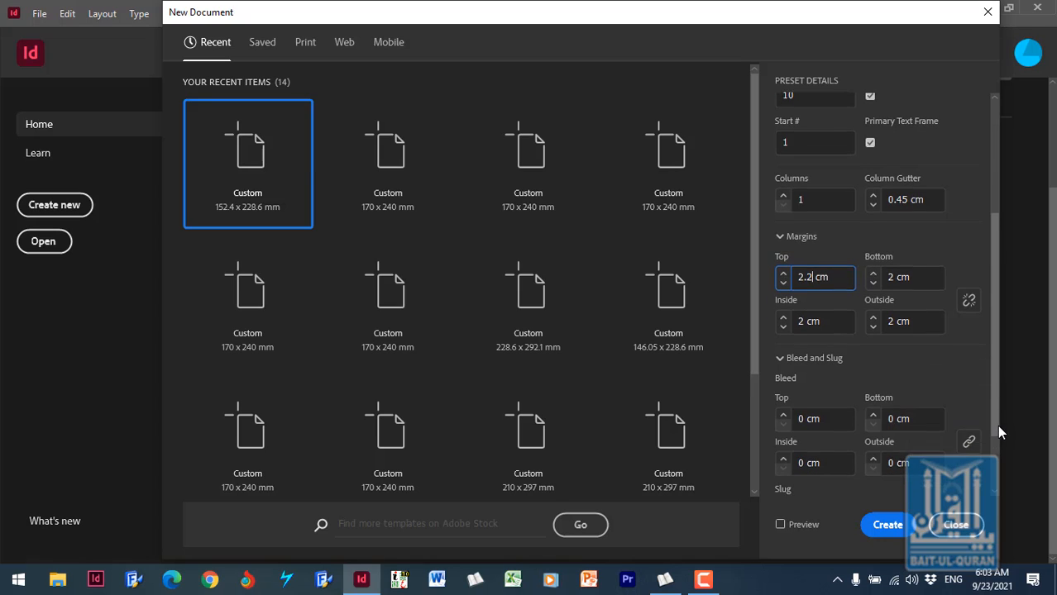
{"action": "scroll", "coordinate": [995, 436], "scroll_direction": "down", "scroll_amount": 2}
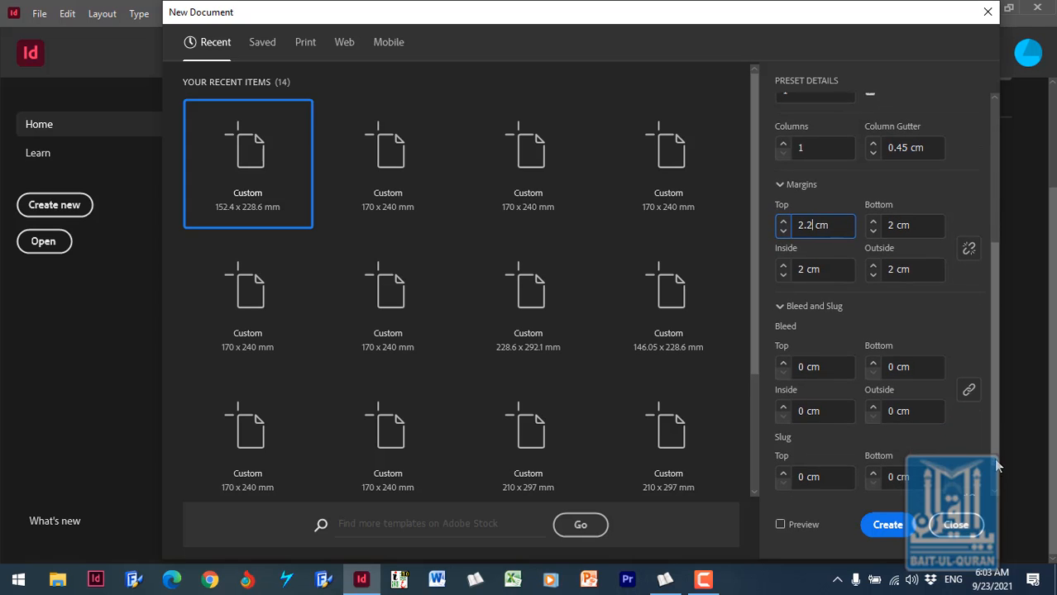
{"action": "scroll", "coordinate": [992, 364], "scroll_direction": "up", "scroll_amount": 5}
{"action": "scroll", "coordinate": [993, 362], "scroll_direction": "up", "scroll_amount": 1}
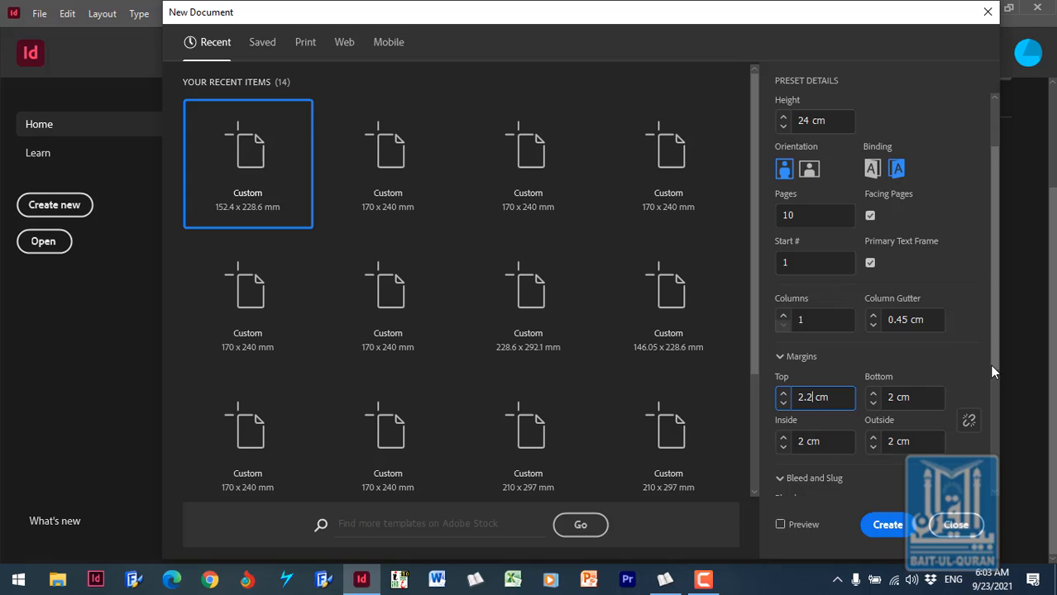
{"action": "left_click", "coordinate": [888, 525]}
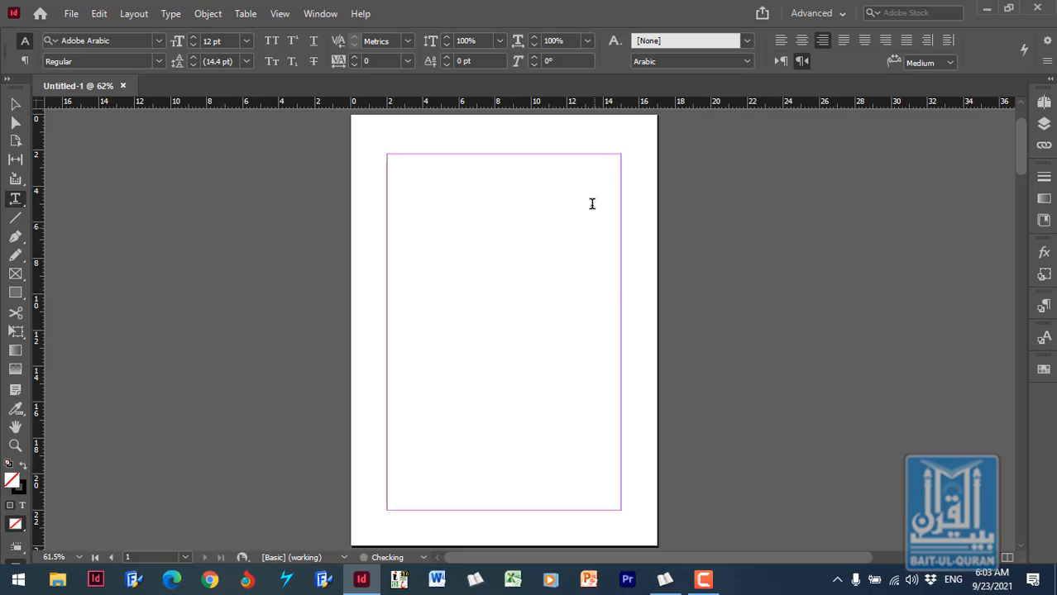
- Place the text cursor in page 1's primary text frame and zoom in on the frame's upper-right corner
{"action": "left_click", "coordinate": [586, 177]}
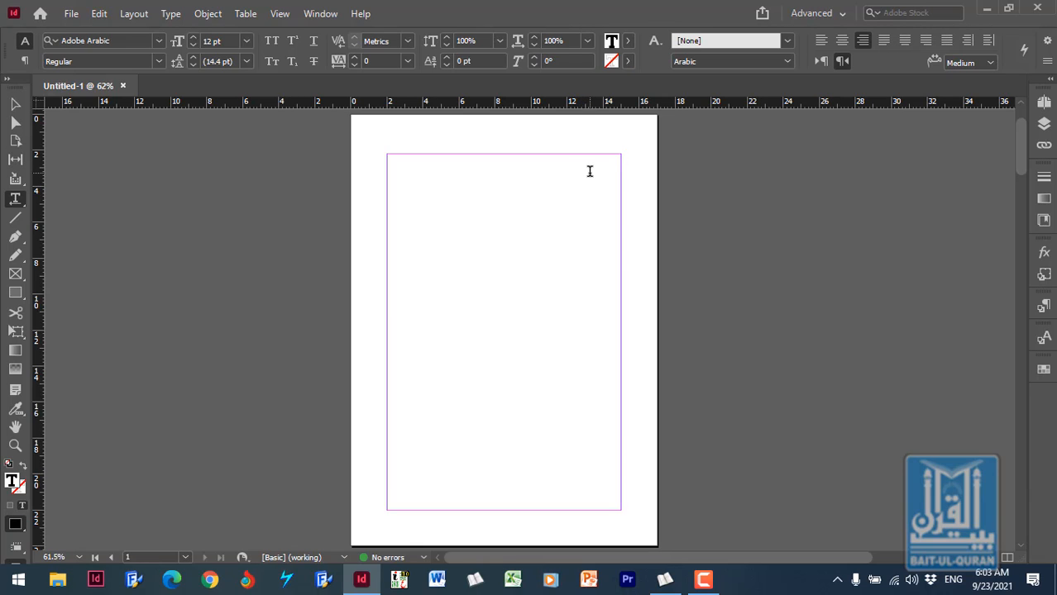
{"action": "left_click", "coordinate": [14, 447]}
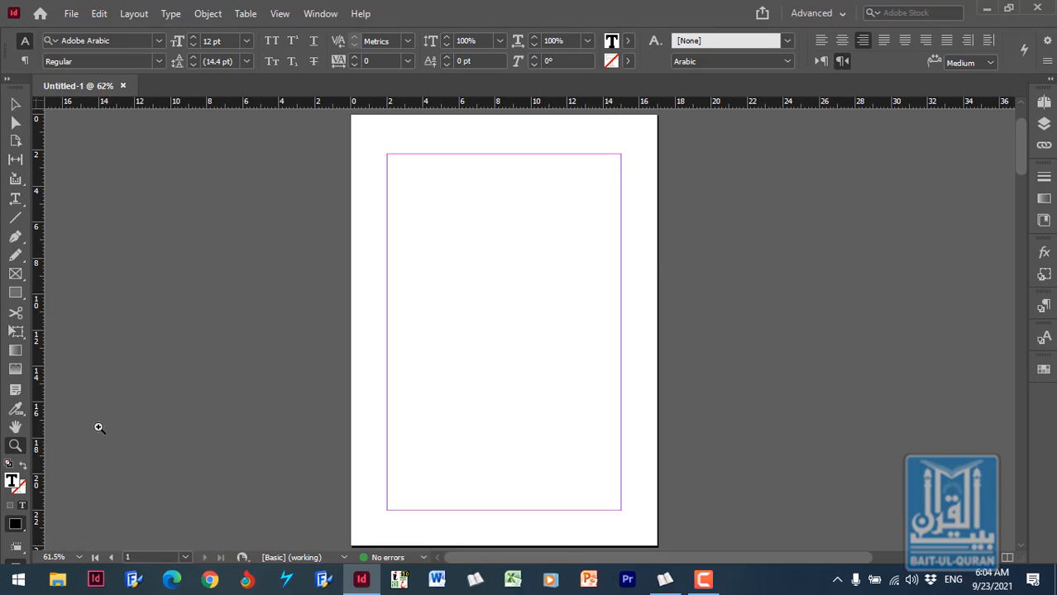
{"action": "left_click_drag", "start_coordinate": [523, 144], "coordinate": [650, 217]}
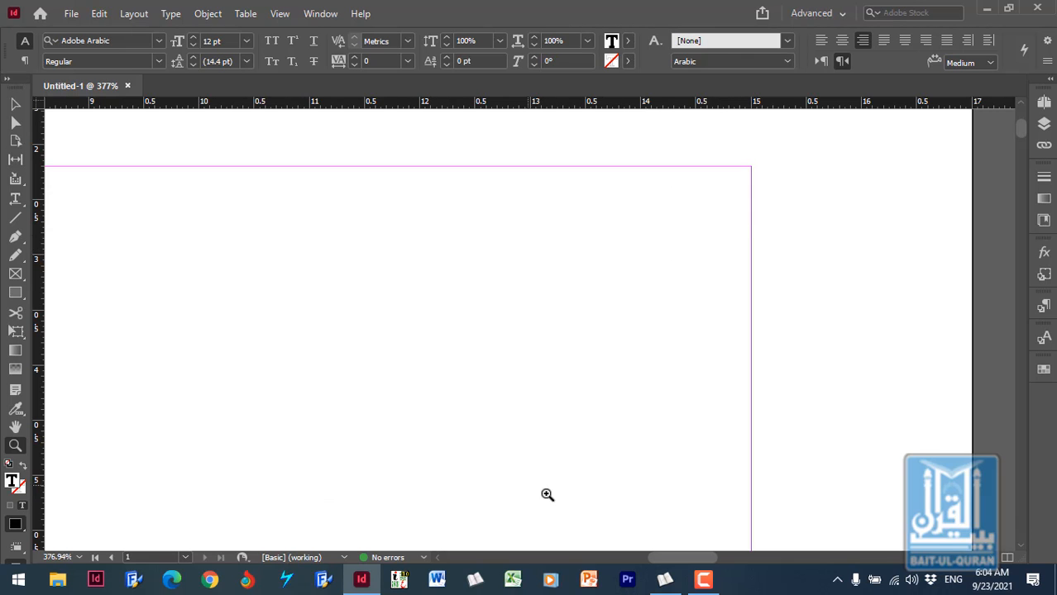
- Switch to Zekr and copy the displayed Al-Baqara verse text starting from aya 1
{"action": "left_click", "coordinate": [667, 581]}
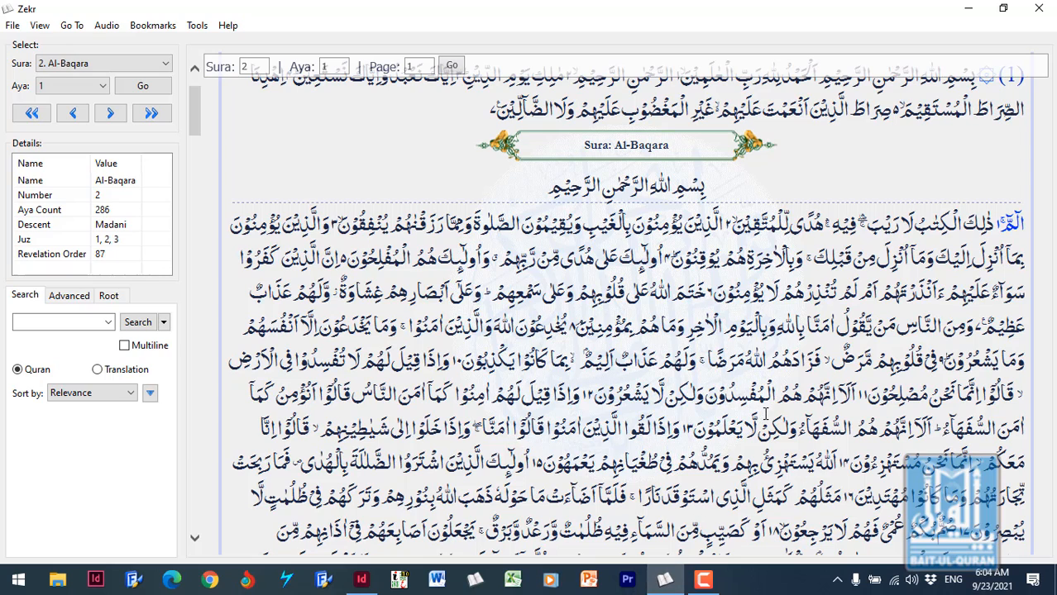
{"action": "triple_click", "coordinate": [885, 285]}
{"action": "right_click", "coordinate": [731, 294]}
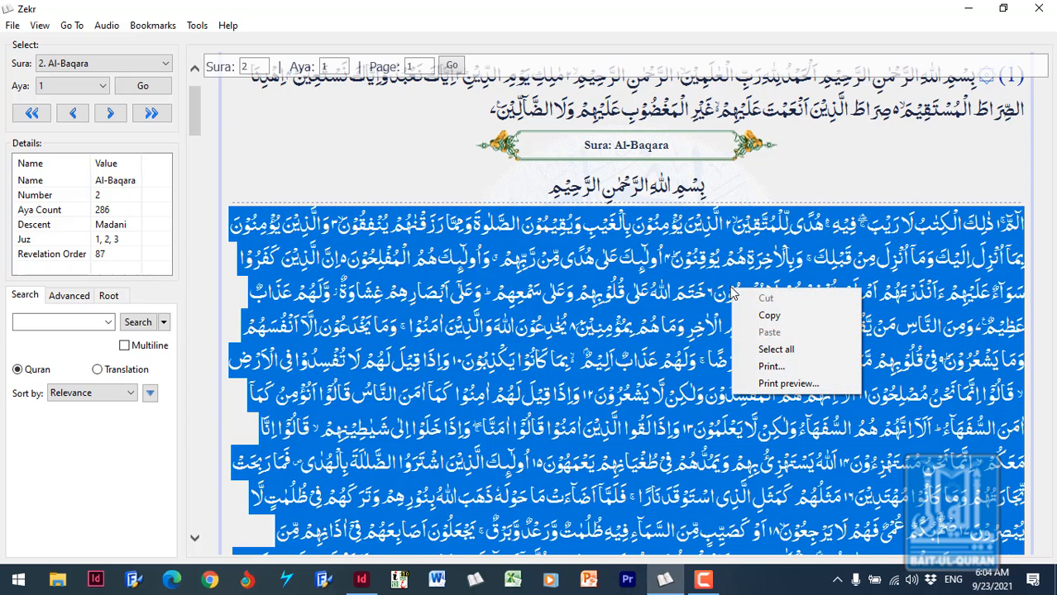
{"action": "left_click", "coordinate": [767, 319]}
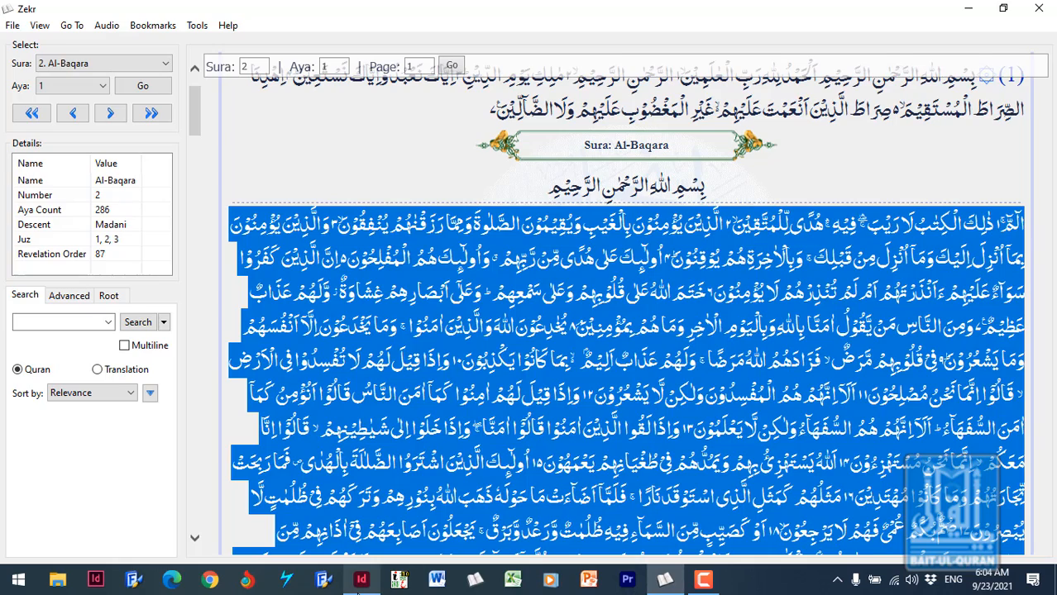
- Return to InDesign and paste the copied Al-Baqara text into the primary text frame
{"action": "left_click", "coordinate": [361, 579]}
{"action": "right_click", "coordinate": [579, 296]}
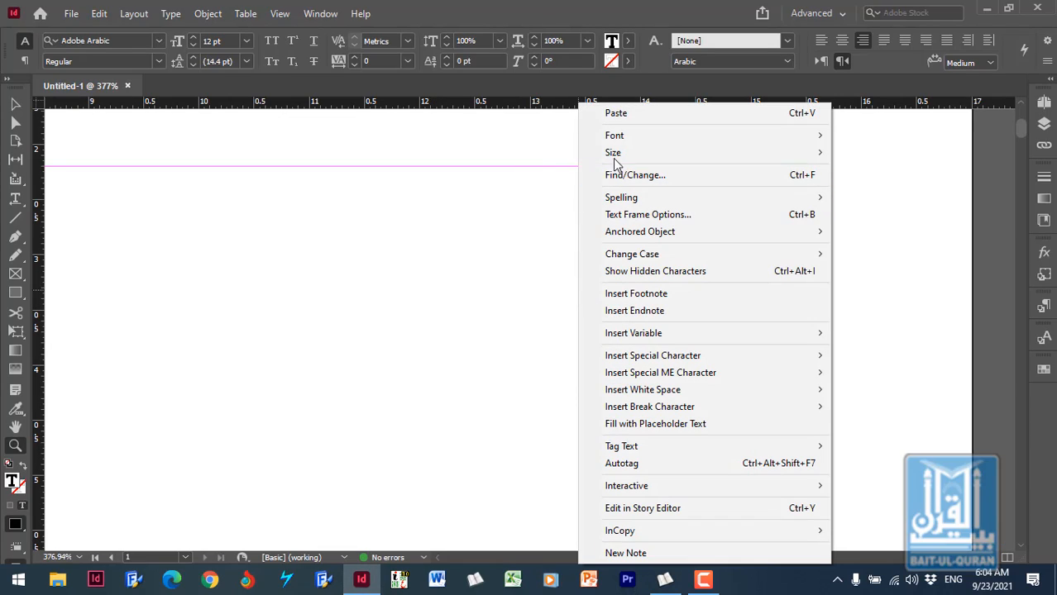
{"action": "left_click", "coordinate": [626, 114]}
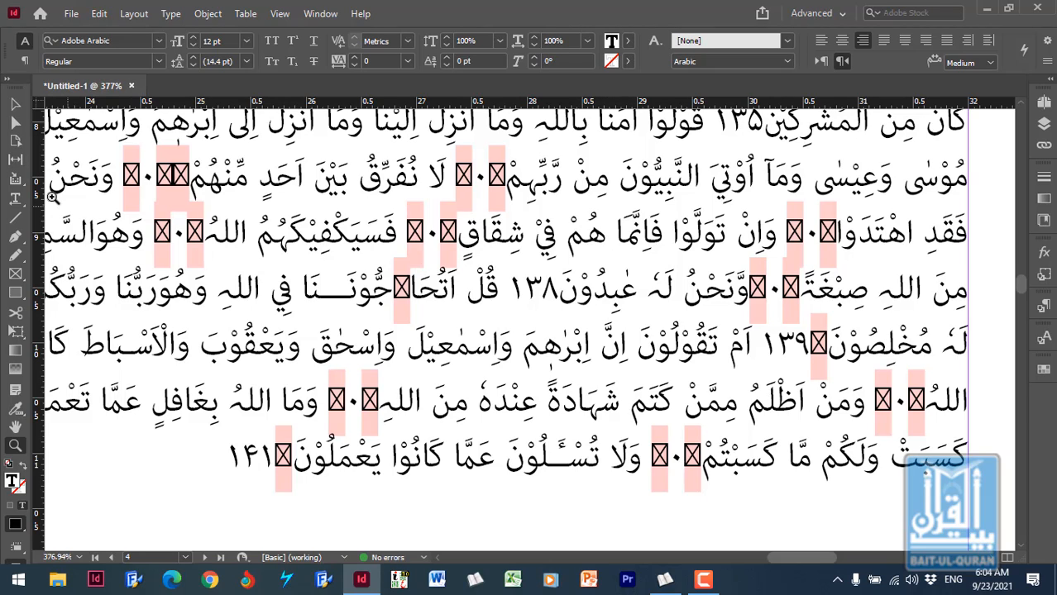
- Place the text cursor in the pasted text and go to the beginning of the story on page 1
{"action": "left_click", "coordinate": [15, 199]}
{"action": "left_click", "coordinate": [629, 279]}
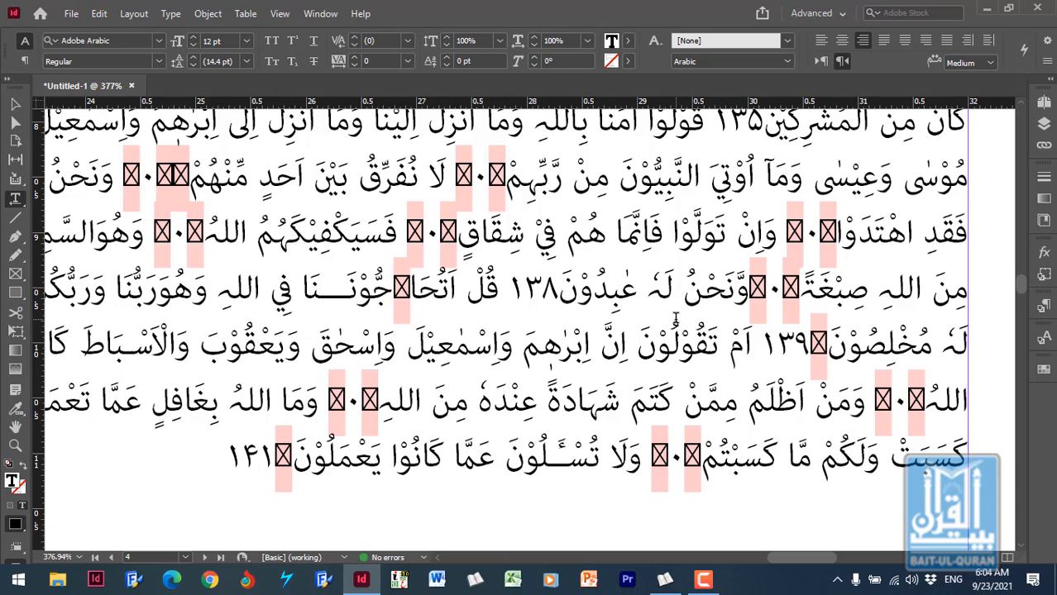
{"action": "key", "text": "ctrl+Home"}
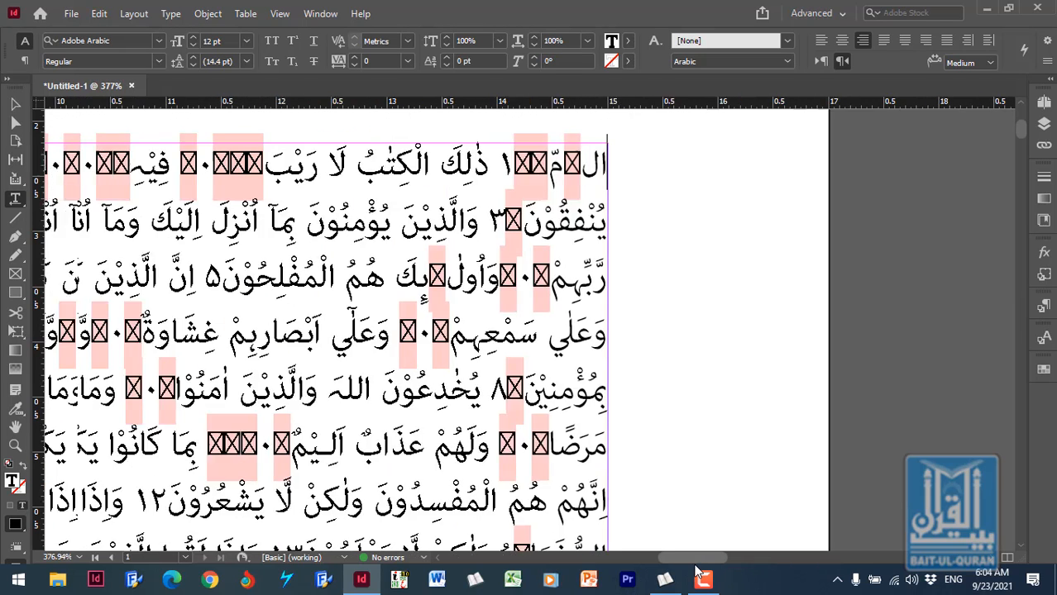
{"action": "left_click_drag", "start_coordinate": [737, 558], "coordinate": [694, 573]}
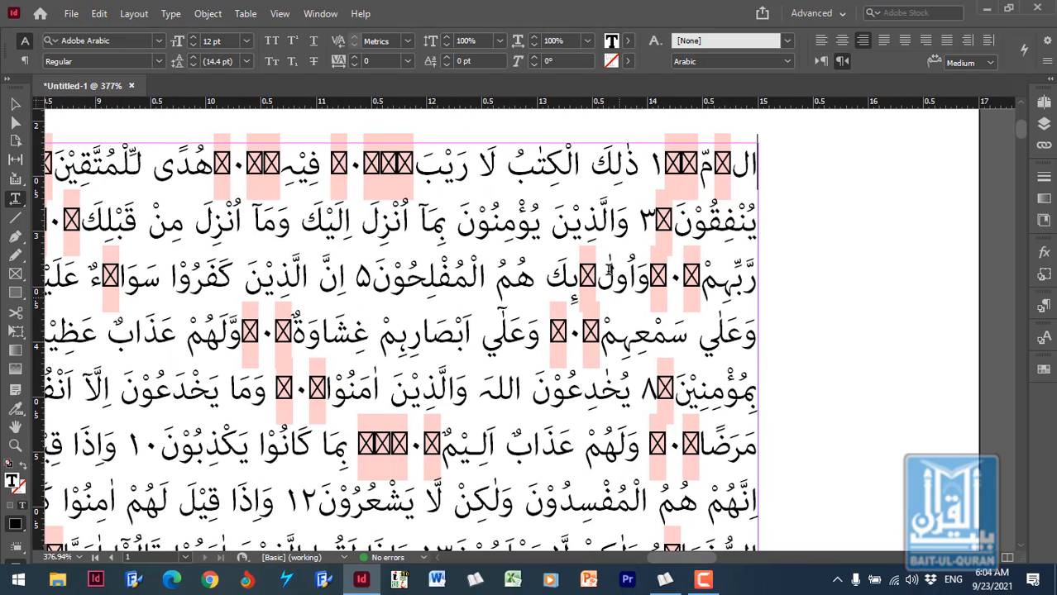
- Examine the characters and verse numbers in the first three lines of the pasted text by moving the text cursor through them
{"action": "left_click", "coordinate": [505, 236]}
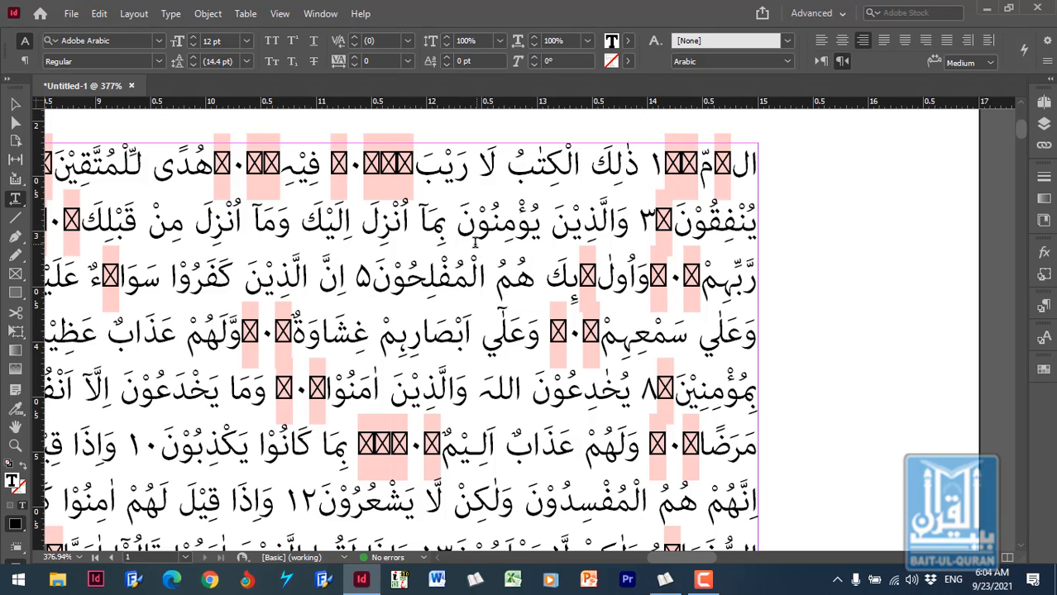
{"action": "left_click", "coordinate": [491, 282]}
{"action": "left_click", "coordinate": [567, 169]}
{"action": "key", "text": "Right"}
{"action": "key", "text": "Right"}
{"action": "key", "text": "Right"}
{"action": "key", "text": "Right"}
{"action": "key", "text": "Right"}
{"action": "key", "text": "Right"}
{"action": "key", "text": "Right"}
{"action": "key", "text": "Right"}
{"action": "key", "text": "Right"}
{"action": "key", "text": "Right"}
{"action": "key", "text": "Left"}
{"action": "key", "text": "Left"}
{"action": "key", "text": "Left"}
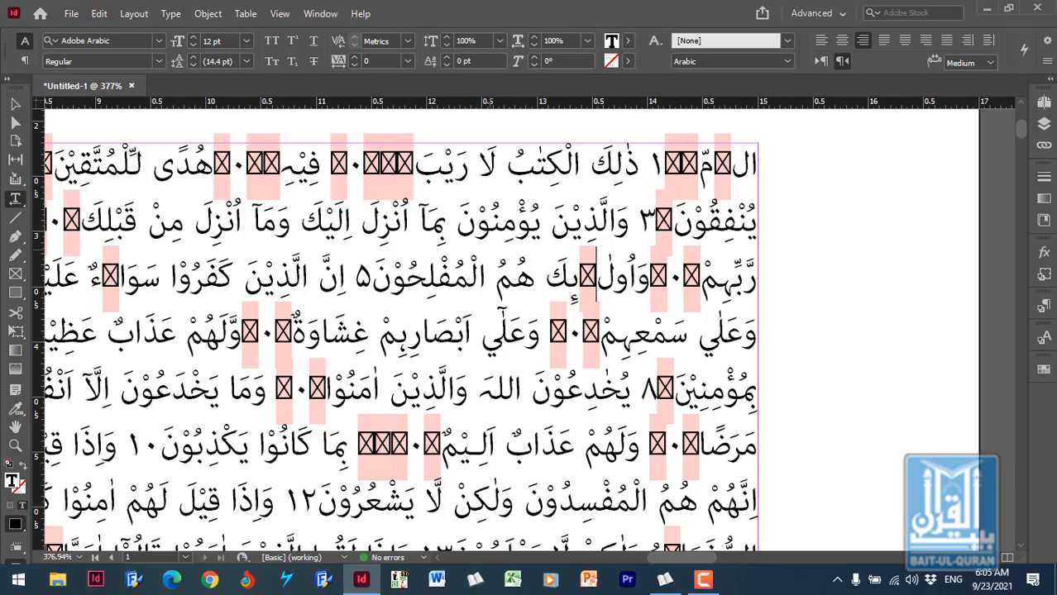
{"action": "key", "text": "Left"}
{"action": "key", "text": "Left"}
{"action": "key", "text": "Left"}
{"action": "key", "text": "Left"}
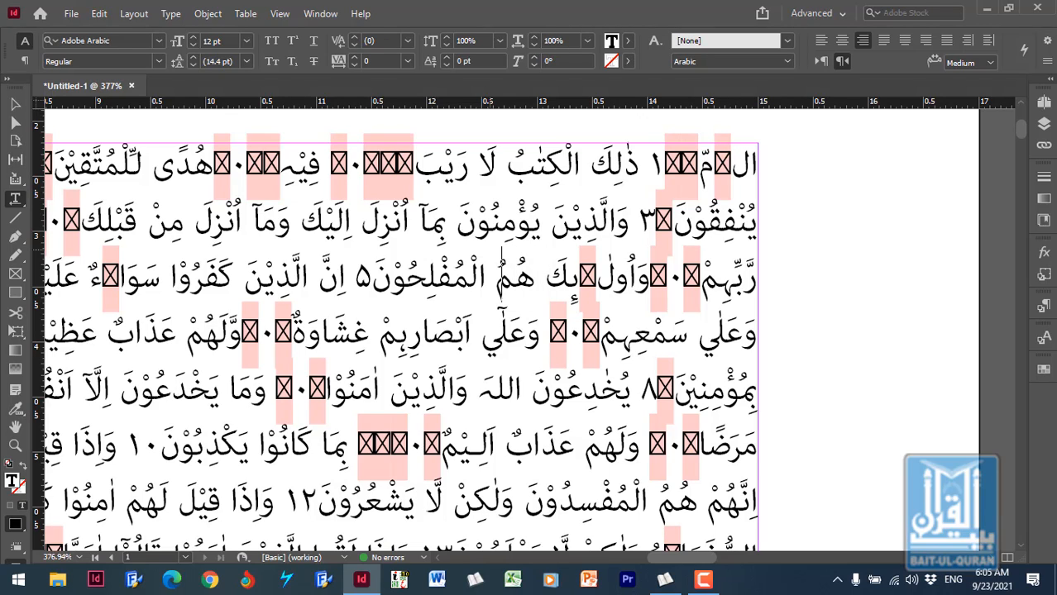
{"action": "double_click", "coordinate": [422, 288]}
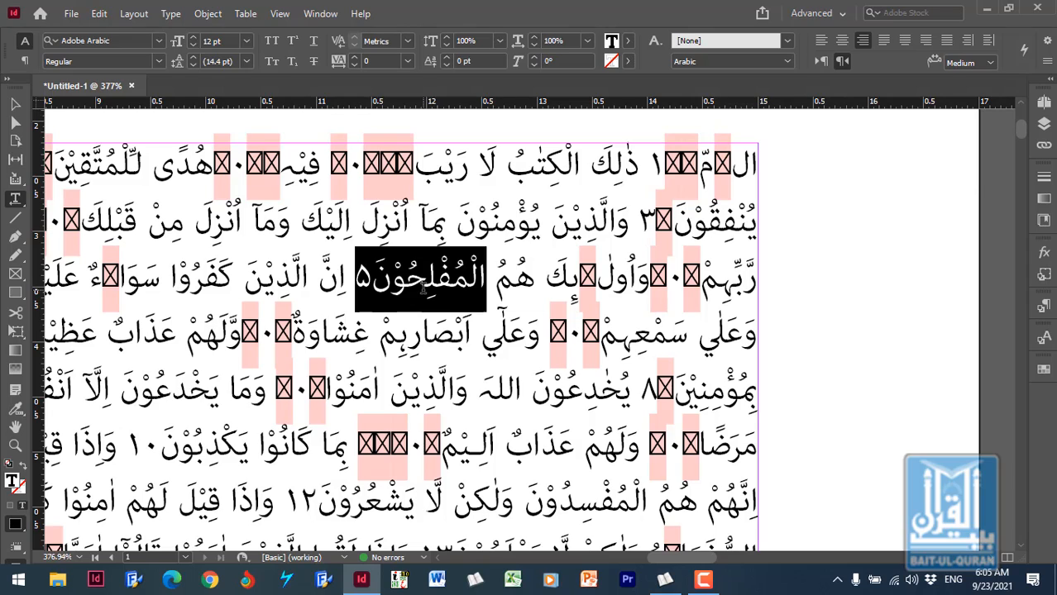
{"action": "left_click", "coordinate": [430, 277]}
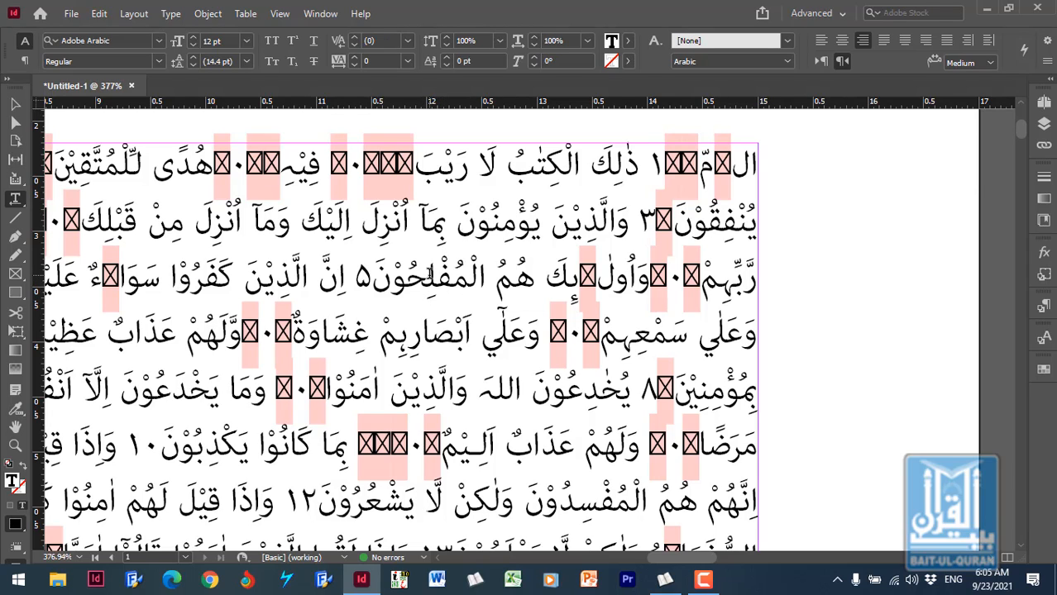
- Examine how selection runs through the text by extending it character by character from the third line's المفلحون past verse number 5
{"action": "left_click", "coordinate": [424, 265]}
{"action": "key", "text": "shift+Left"}
{"action": "key", "text": "shift+Left"}
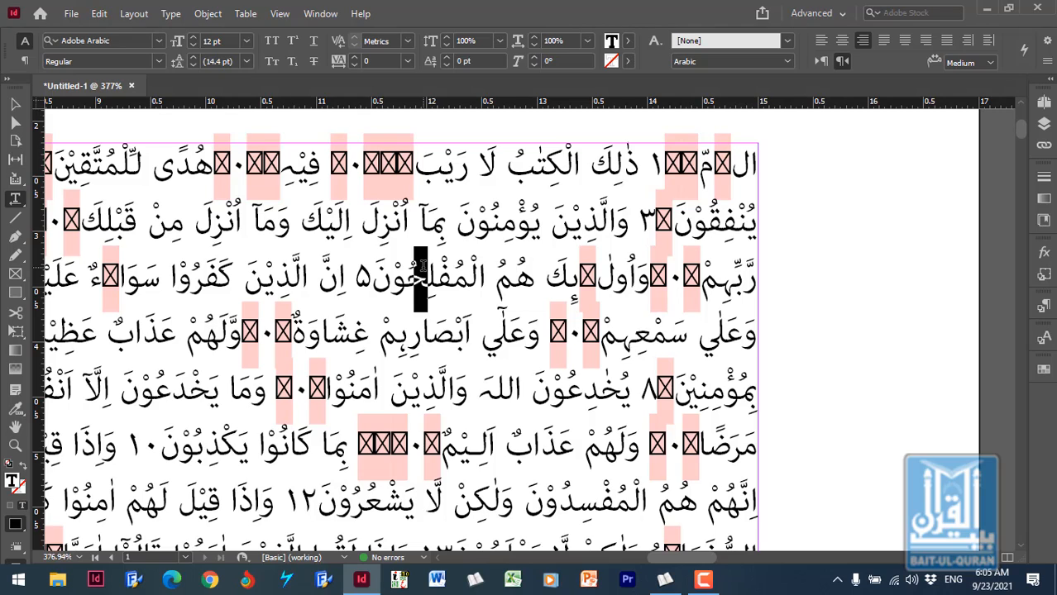
{"action": "key", "text": "shift+Left"}
{"action": "key", "text": "shift+Left"}
{"action": "key", "text": "shift+Left"}
{"action": "key", "text": "shift+Left"}
{"action": "key", "text": "shift+Left"}
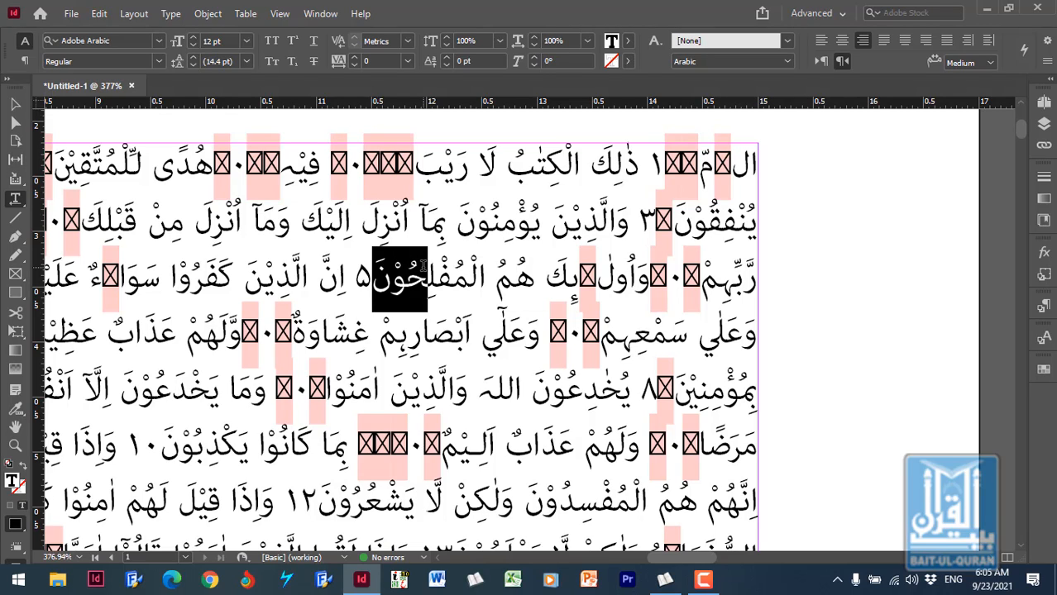
{"action": "key", "text": "shift+Left"}
{"action": "key", "text": "shift+Left"}
{"action": "key", "text": "shift+Left"}
{"action": "key", "text": "shift+Left"}
{"action": "key", "text": "shift+Left"}
{"action": "key", "text": "shift+Left"}
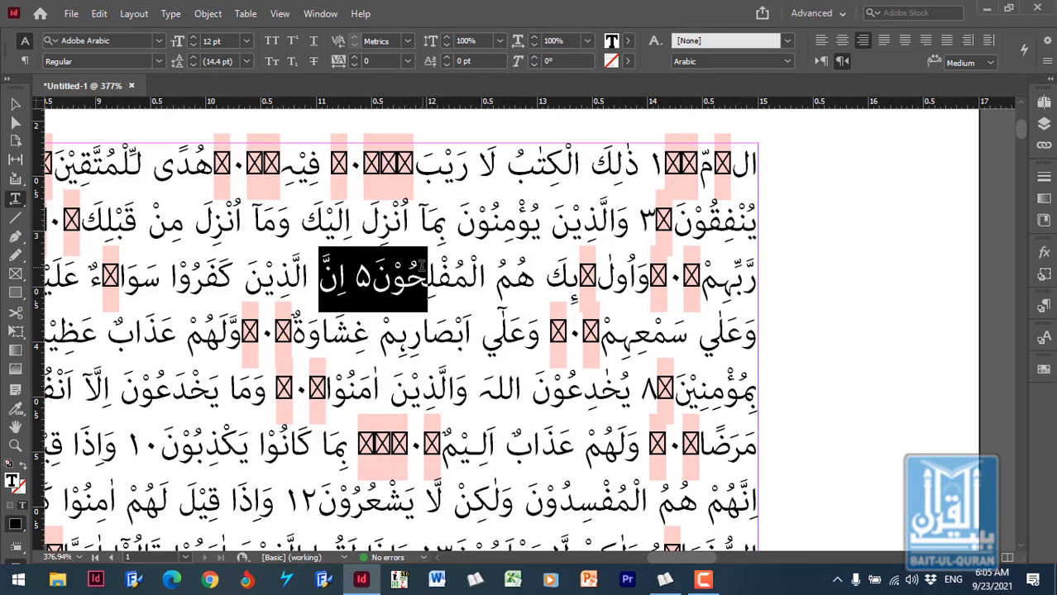
- Create a new keyboard shortcut set based on [Default], named "Default" followed by the user's first name
{"action": "left_click", "coordinate": [99, 14]}
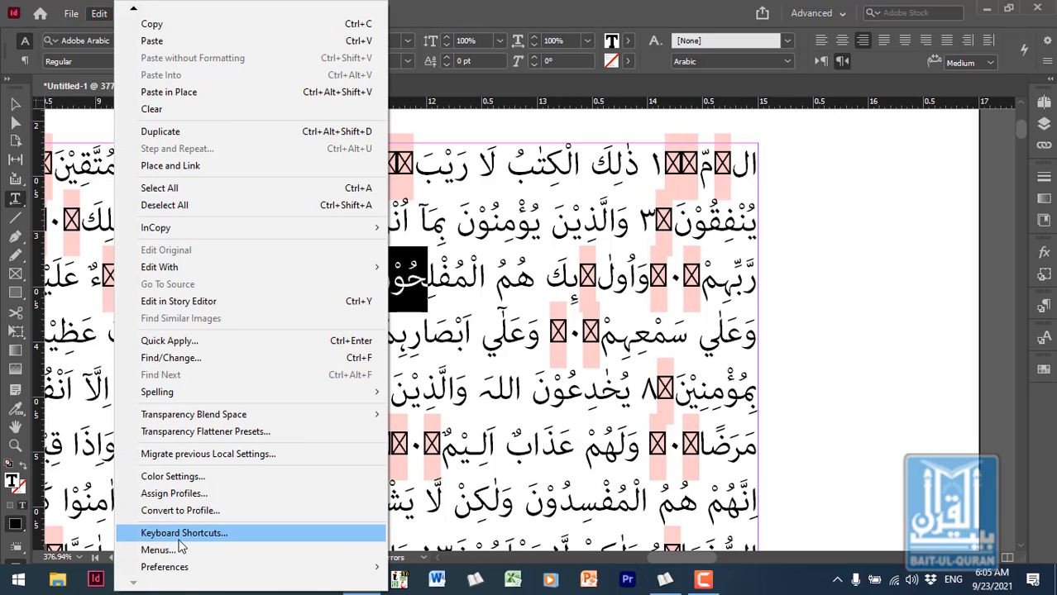
{"action": "left_click", "coordinate": [286, 541]}
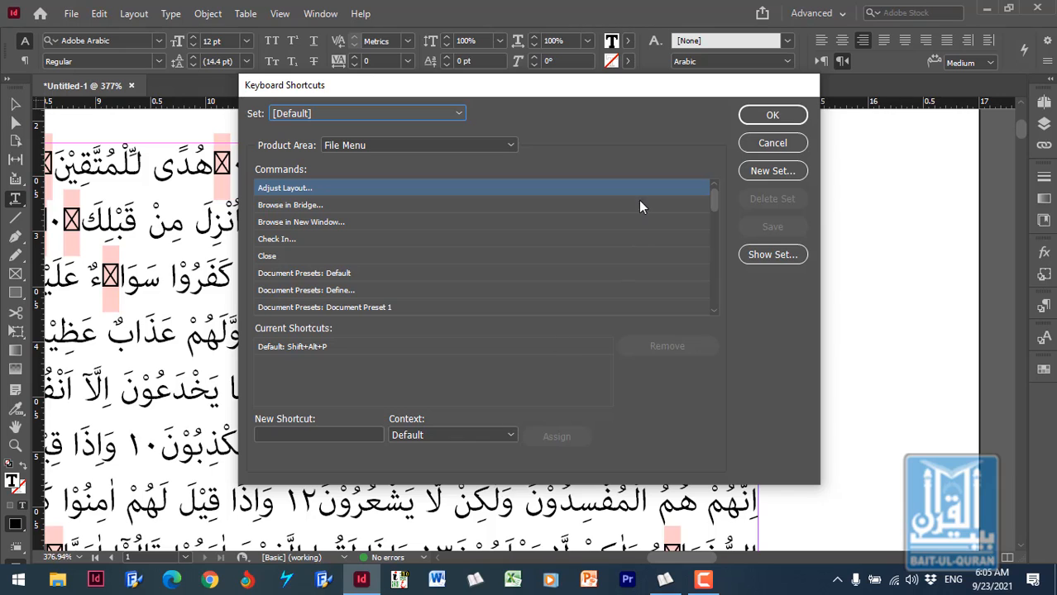
{"action": "left_click_drag", "start_coordinate": [662, 94], "coordinate": [731, 58]}
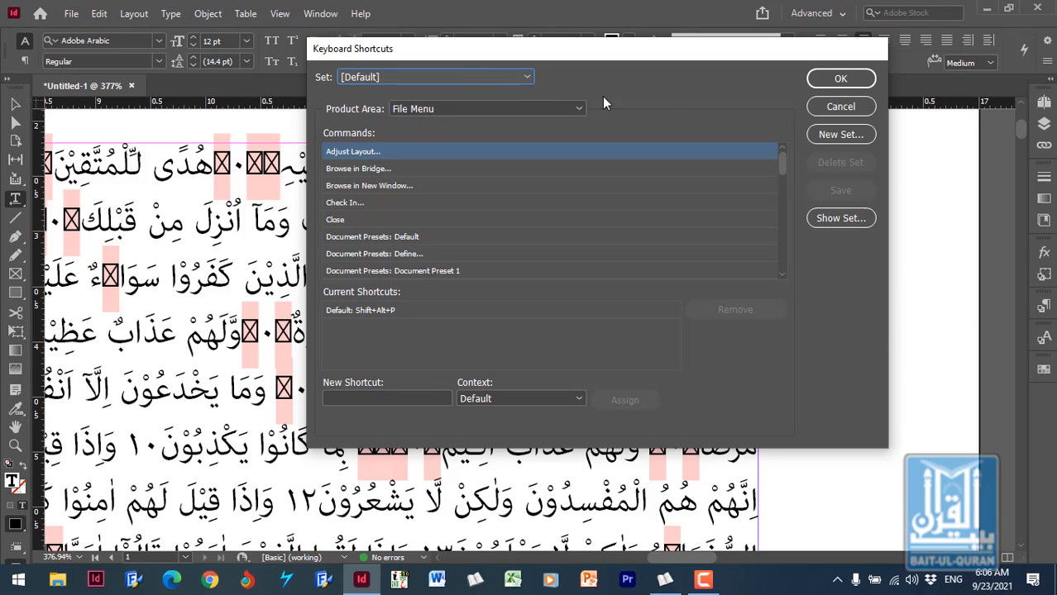
{"action": "left_click", "coordinate": [837, 136]}
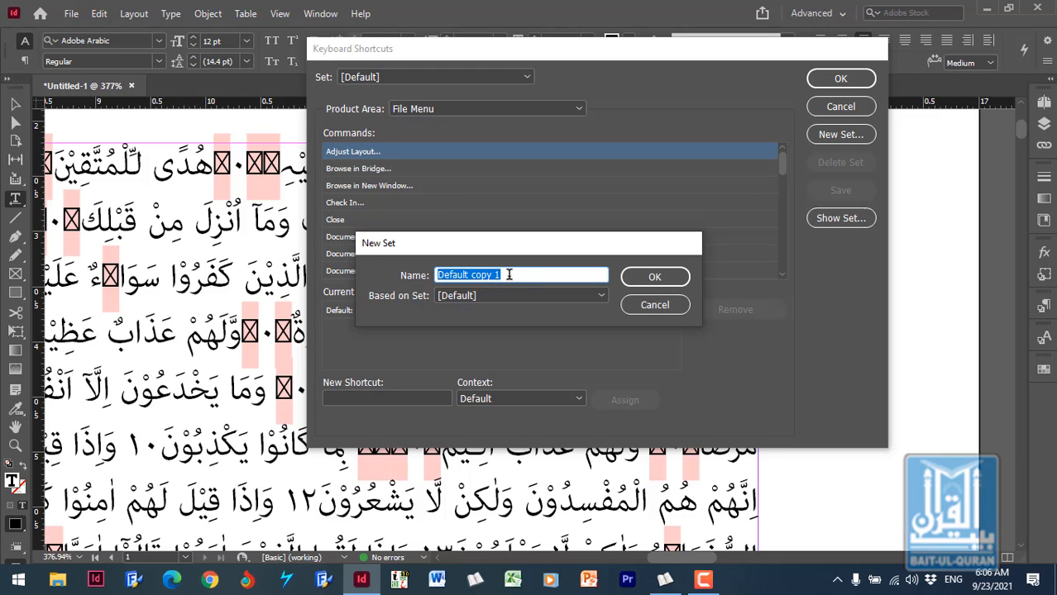
{"action": "left_click_drag", "start_coordinate": [518, 274], "coordinate": [473, 284]}
{"action": "type", "text": "A"}
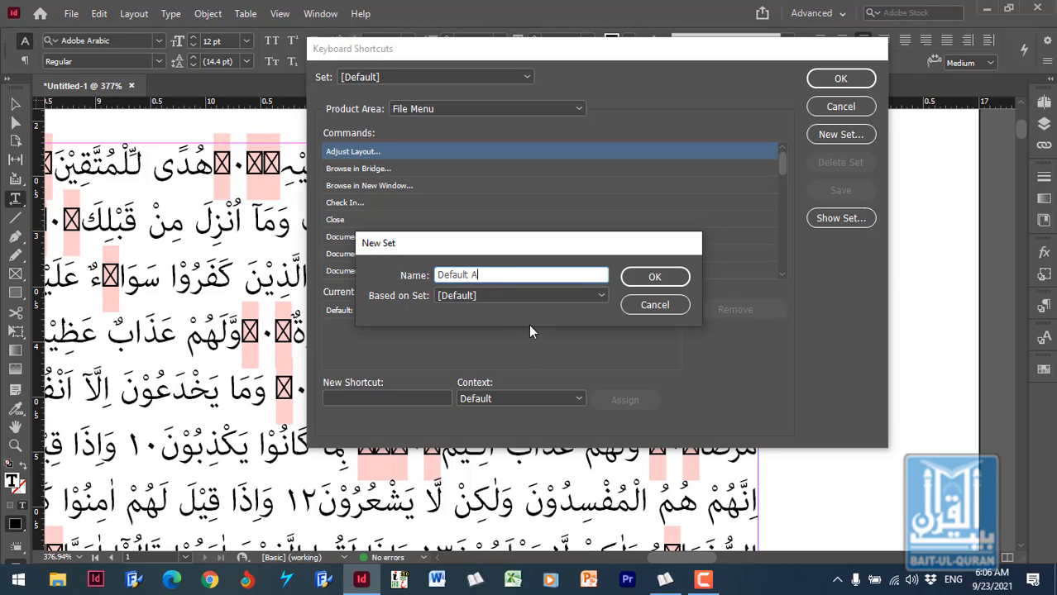
{"action": "type", "text": "kram"}
{"action": "left_click", "coordinate": [655, 278]}
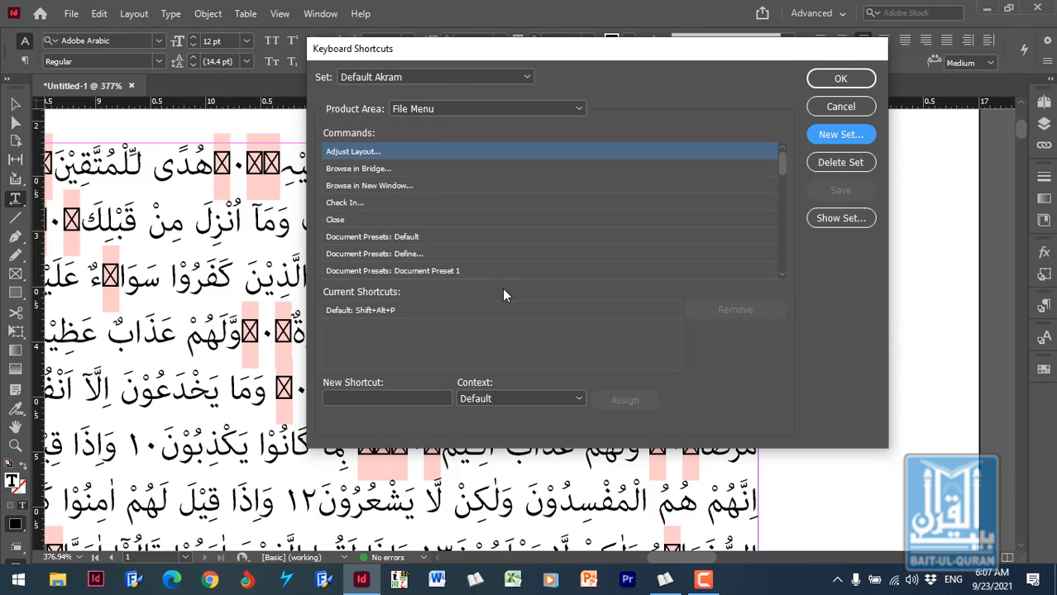
- Find and select the "Move to the left one character" command in the Text and Tables product area of the shortcut set
{"action": "left_click", "coordinate": [548, 117]}
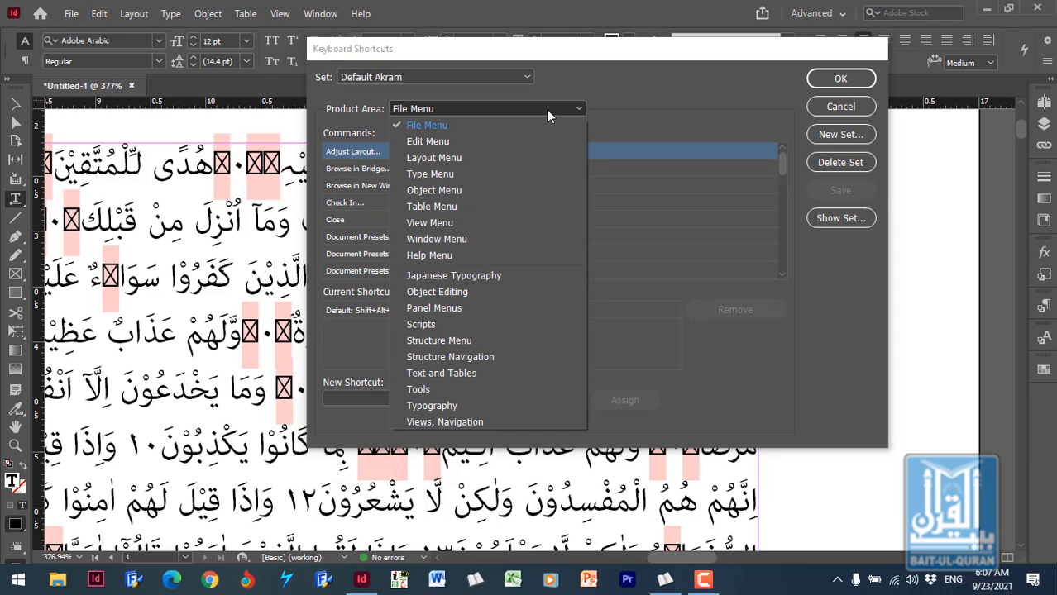
{"action": "left_click", "coordinate": [513, 376]}
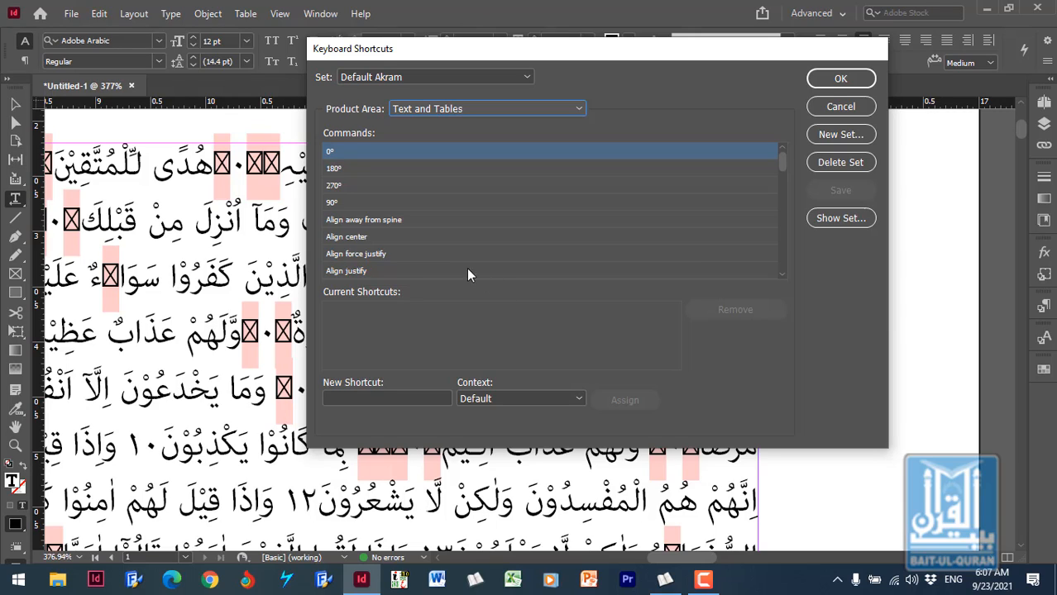
{"action": "left_click", "coordinate": [357, 173]}
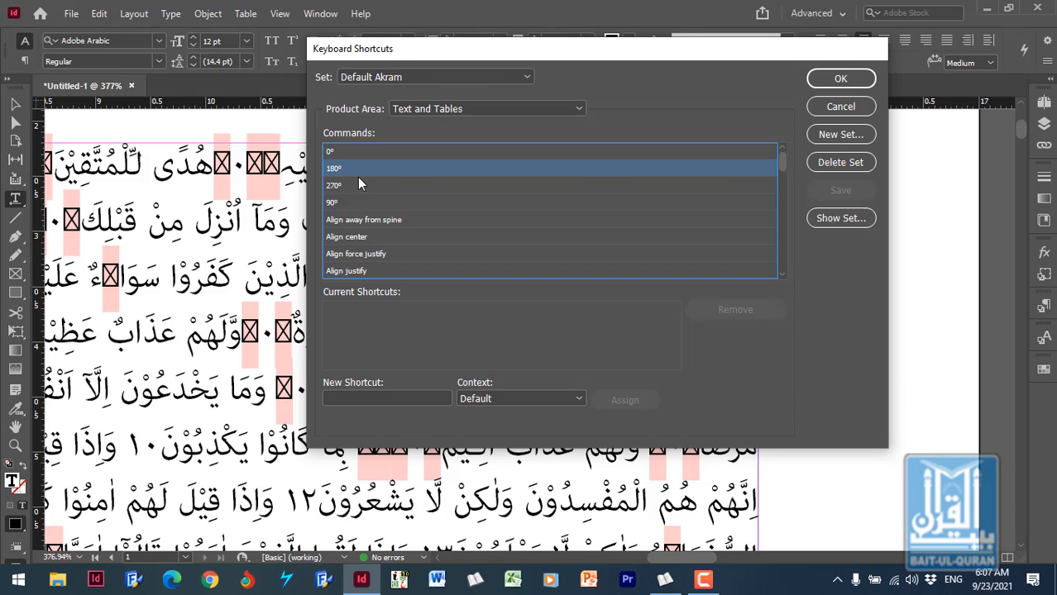
{"action": "key", "text": "Down"}
{"action": "key", "text": "Down"}
{"action": "key", "text": "Down"}
{"action": "key", "text": "Down"}
{"action": "key", "text": "Down"}
{"action": "key", "text": "Down"}
{"action": "key", "text": "Down"}
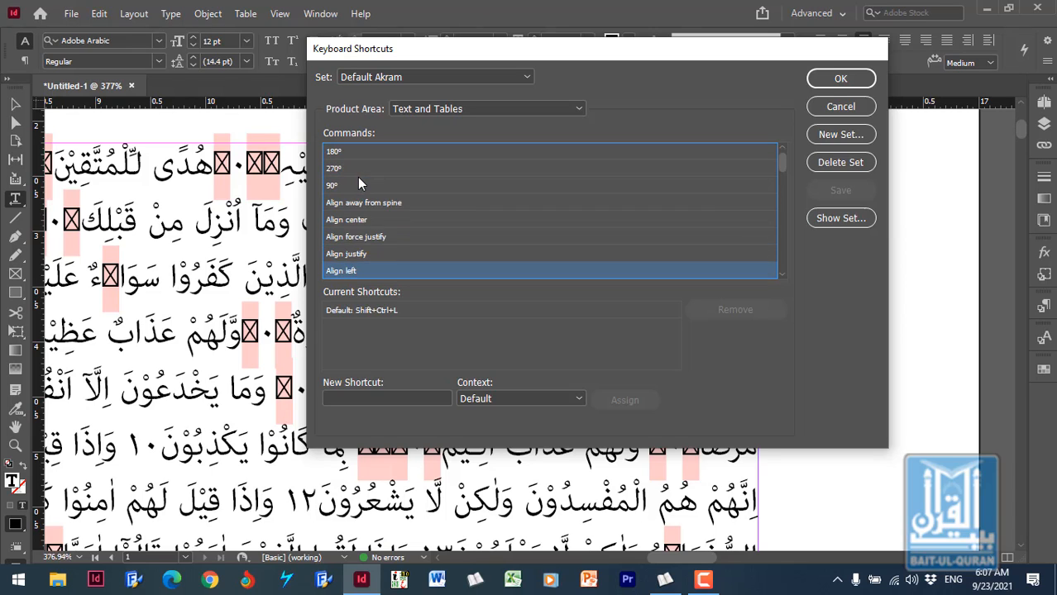
{"action": "key", "text": "Down"}
{"action": "key", "text": "Down"}
{"action": "key", "text": "Down"}
{"action": "key", "text": "Down"}
{"action": "key", "text": "Down"}
{"action": "key", "text": "Down"}
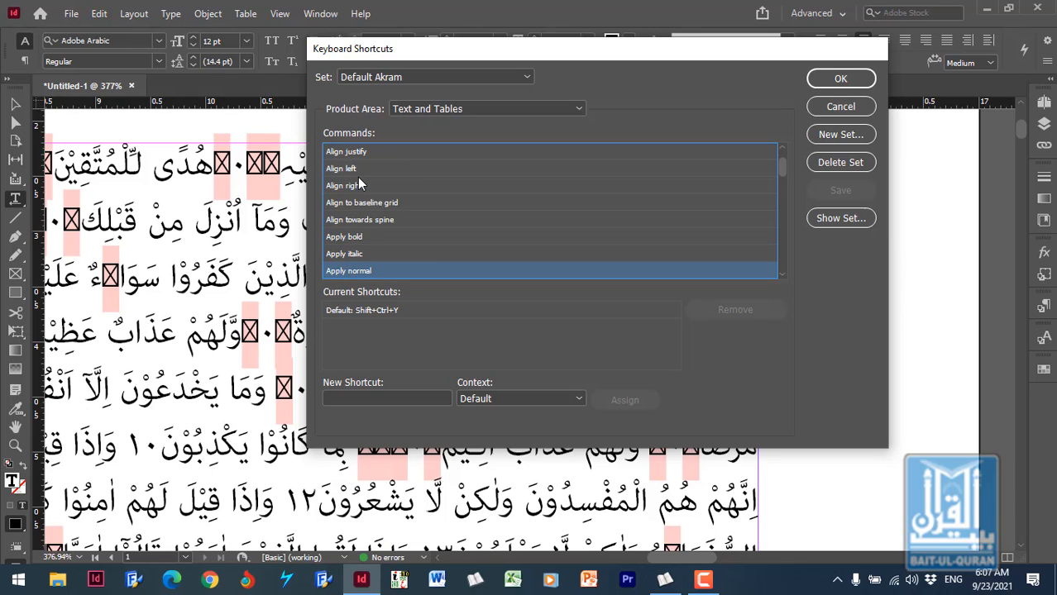
{"action": "key", "text": "Down"}
{"action": "key", "text": "Down"}
{"action": "key", "text": "Down"}
{"action": "key", "text": "Down"}
{"action": "key", "text": "Down"}
{"action": "key", "text": "Down"}
{"action": "key", "text": "Down"}
{"action": "key", "text": "Down"}
{"action": "key", "text": "Down"}
{"action": "key", "text": "Down"}
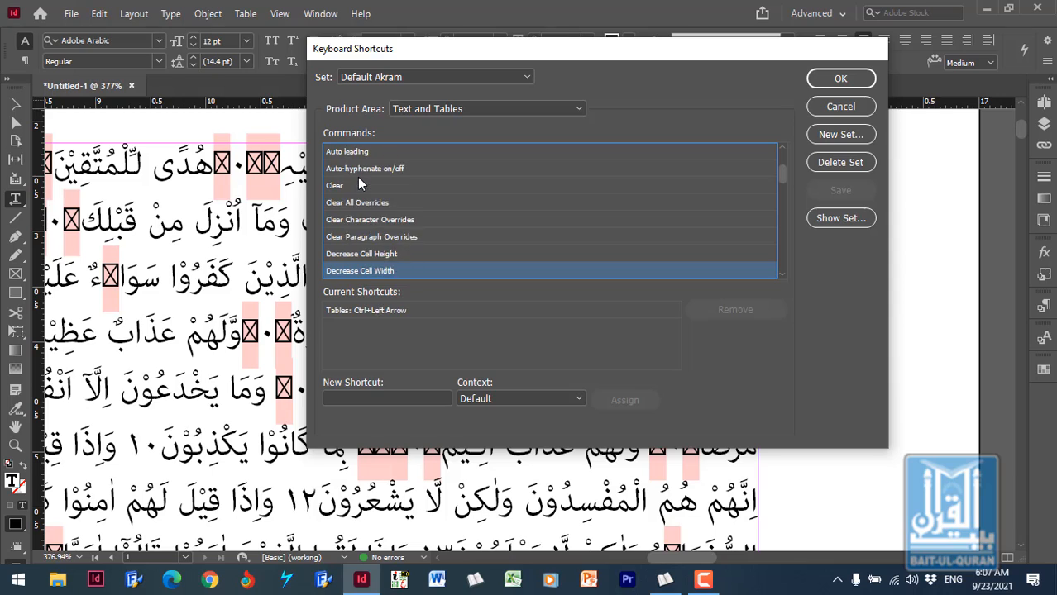
{"action": "key", "text": "Down"}
{"action": "key", "text": "Down"}
{"action": "key", "text": "Down"}
{"action": "key", "text": "Down"}
{"action": "key", "text": "Down"}
{"action": "key", "text": "Down"}
{"action": "key", "text": "Down"}
{"action": "key", "text": "Down"}
{"action": "key", "text": "Down"}
{"action": "key", "text": "Down"}
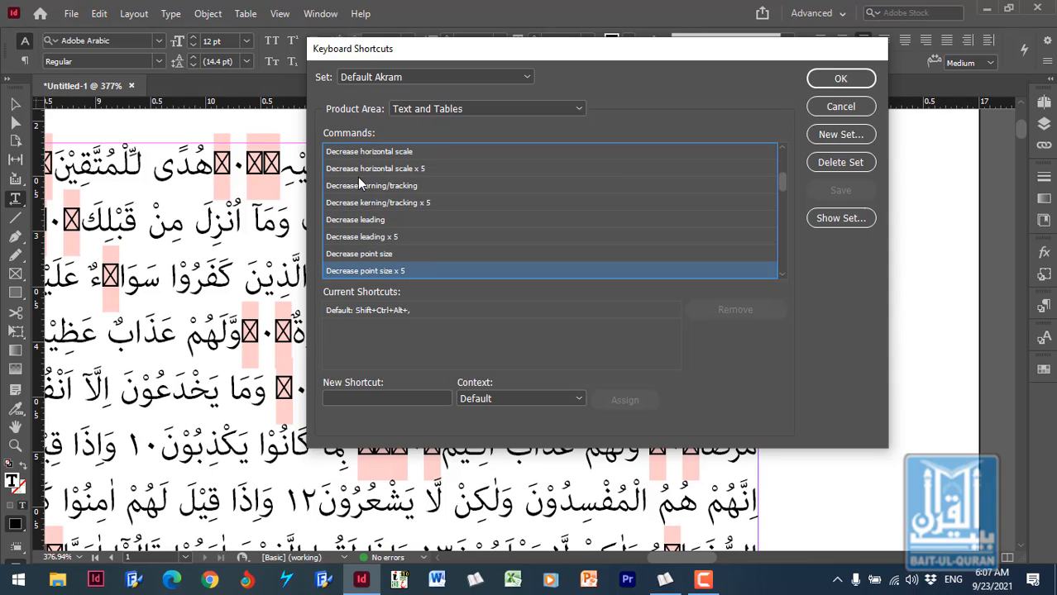
{"action": "key", "text": "Down"}
{"action": "key", "text": "Down"}
{"action": "key", "text": "Down"}
{"action": "key", "text": "Down"}
{"action": "key", "text": "Down"}
{"action": "key", "text": "Down"}
{"action": "key", "text": "Down"}
{"action": "key", "text": "Down"}
{"action": "key", "text": "Down"}
{"action": "key", "text": "Down"}
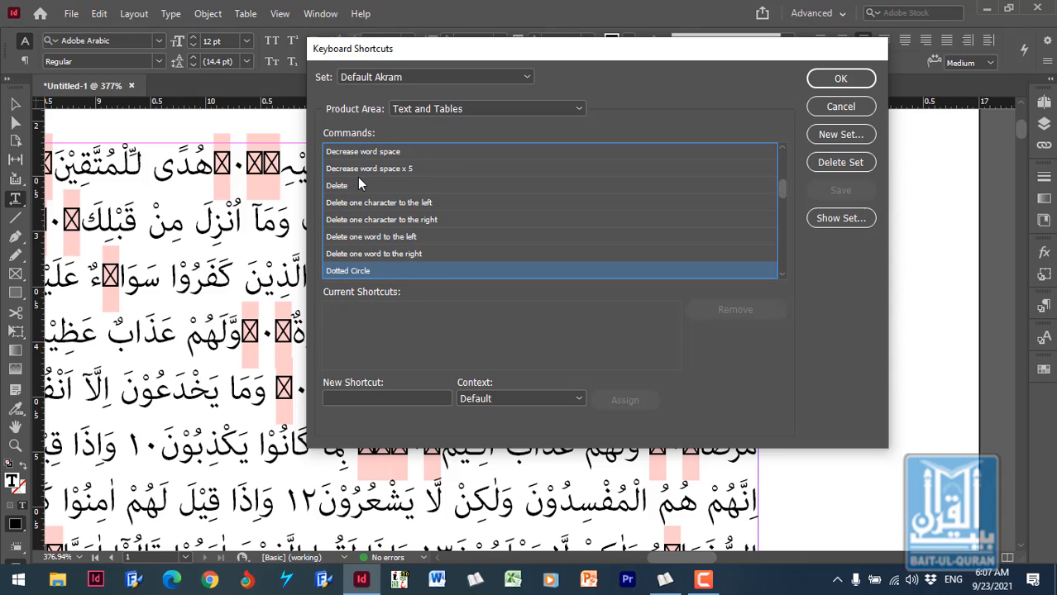
{"action": "key", "text": "Down"}
{"action": "key", "text": "Down"}
{"action": "key", "text": "Down"}
{"action": "key", "text": "Down"}
{"action": "key", "text": "Down"}
{"action": "key", "text": "Down"}
{"action": "key", "text": "Down"}
{"action": "key", "text": "Down"}
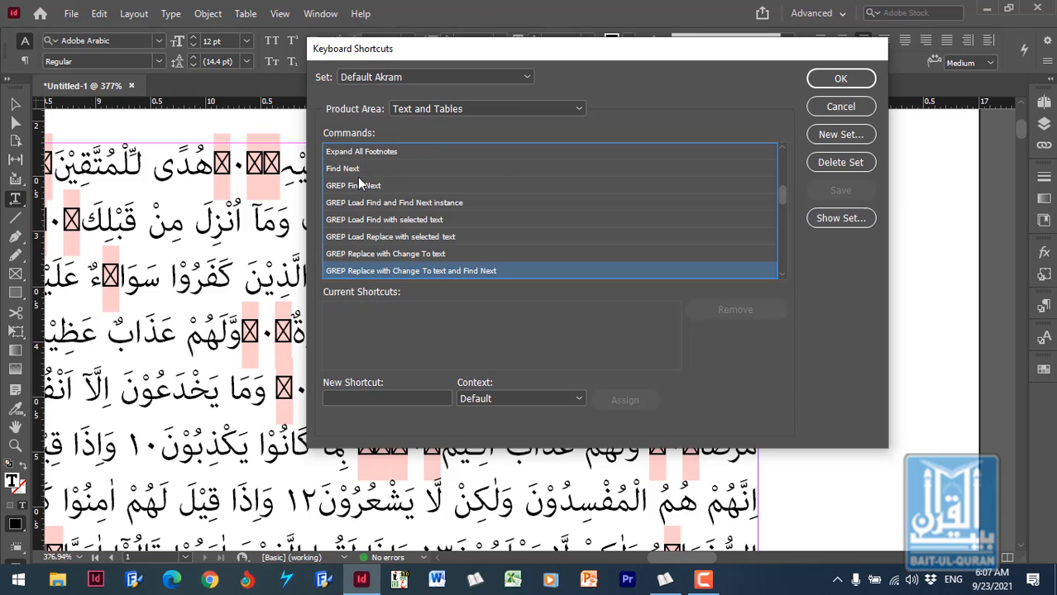
{"action": "key", "text": "Down"}
{"action": "key", "text": "Down"}
{"action": "key", "text": "Down"}
{"action": "key", "text": "Down"}
{"action": "key", "text": "Down"}
{"action": "key", "text": "Down"}
{"action": "key", "text": "Down"}
{"action": "key", "text": "Down"}
{"action": "key", "text": "Down"}
{"action": "key", "text": "Down"}
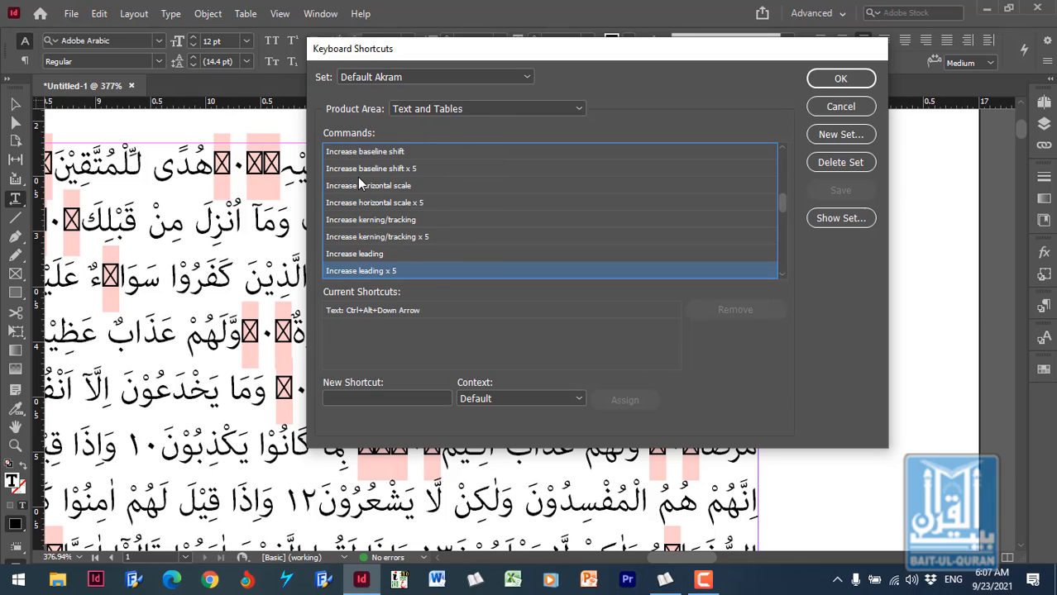
{"action": "key", "text": "Down"}
{"action": "key", "text": "Down"}
{"action": "key", "text": "Down"}
{"action": "key", "text": "Down"}
{"action": "key", "text": "Down"}
{"action": "key", "text": "Down"}
{"action": "key", "text": "Down"}
{"action": "key", "text": "Down"}
{"action": "key", "text": "Down"}
{"action": "key", "text": "Down"}
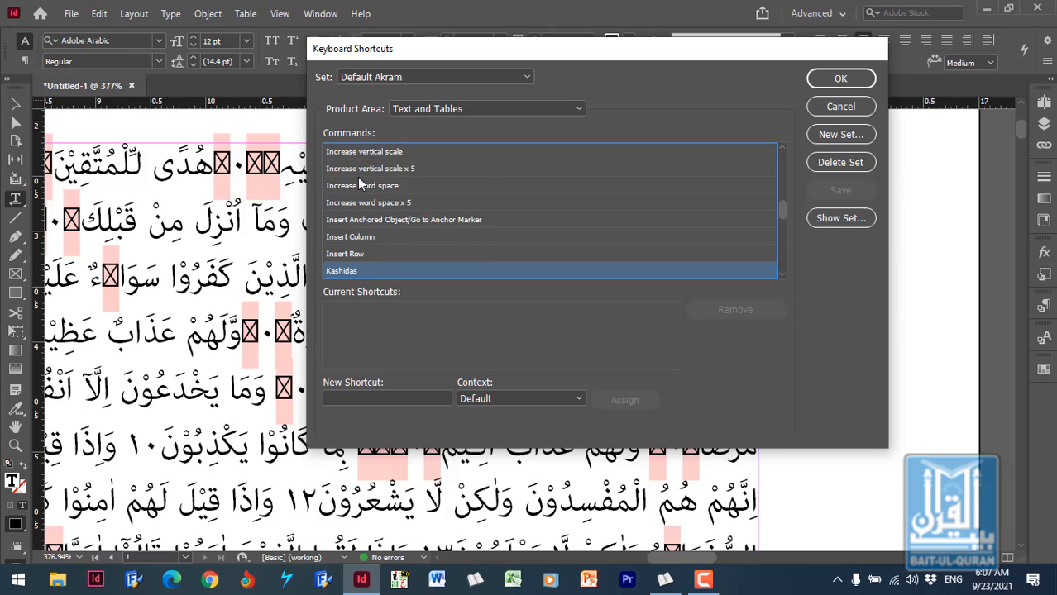
{"action": "key", "text": "Down"}
{"action": "key", "text": "Down"}
{"action": "key", "text": "Down"}
{"action": "key", "text": "Down"}
{"action": "key", "text": "Down"}
{"action": "key", "text": "Down"}
{"action": "key", "text": "Down"}
{"action": "key", "text": "Down"}
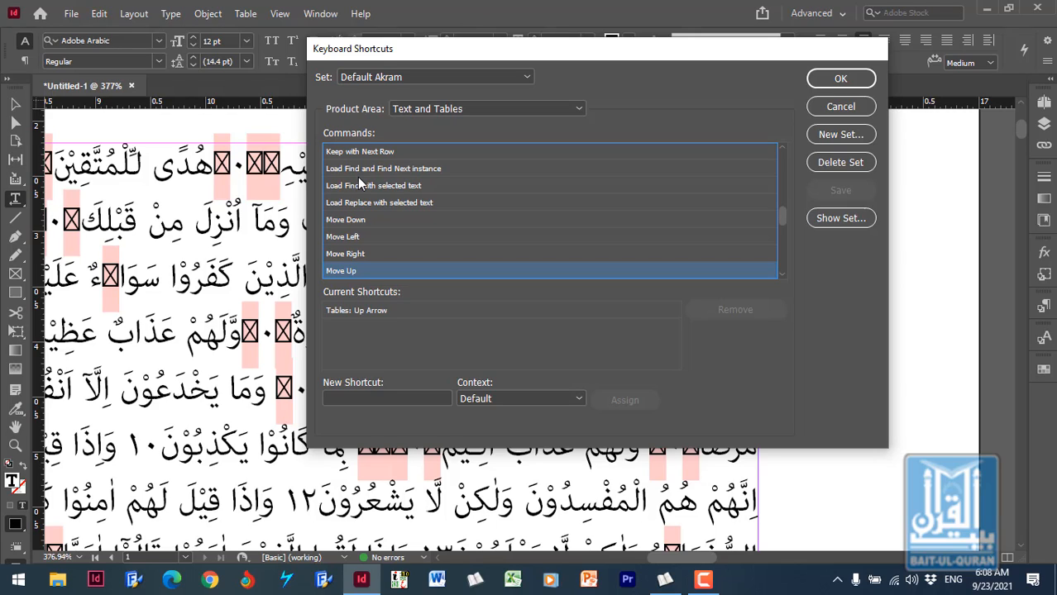
{"action": "key", "text": "Down"}
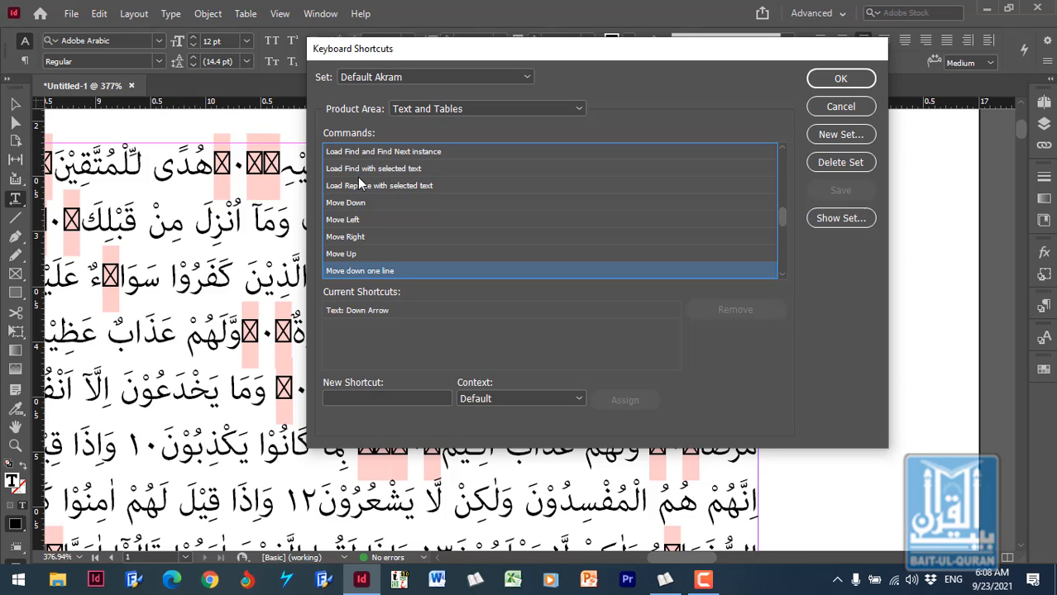
{"action": "key", "text": "Down"}
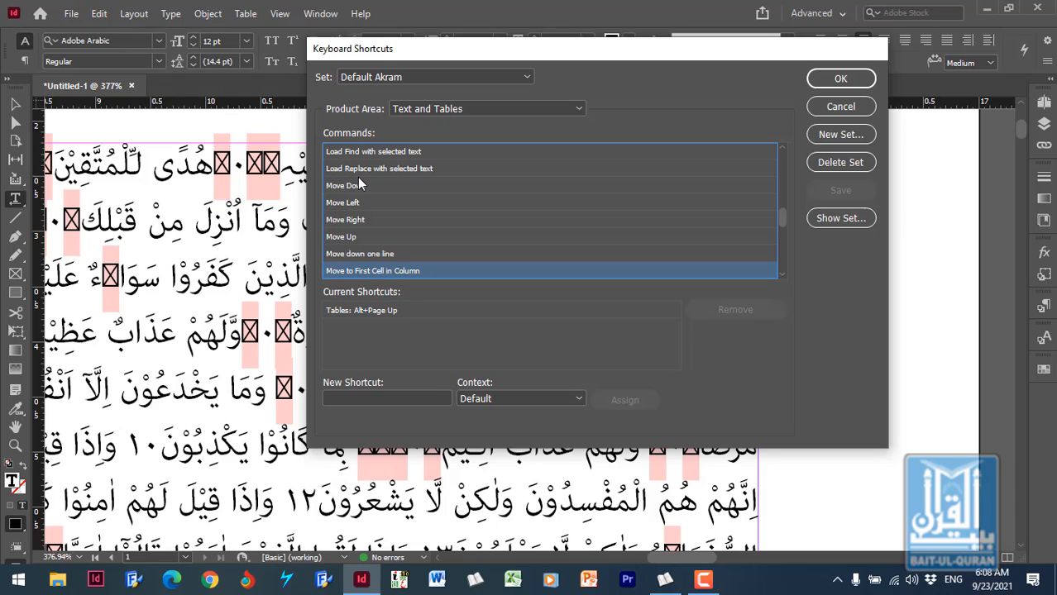
{"action": "key", "text": "Down"}
{"action": "key", "text": "Down"}
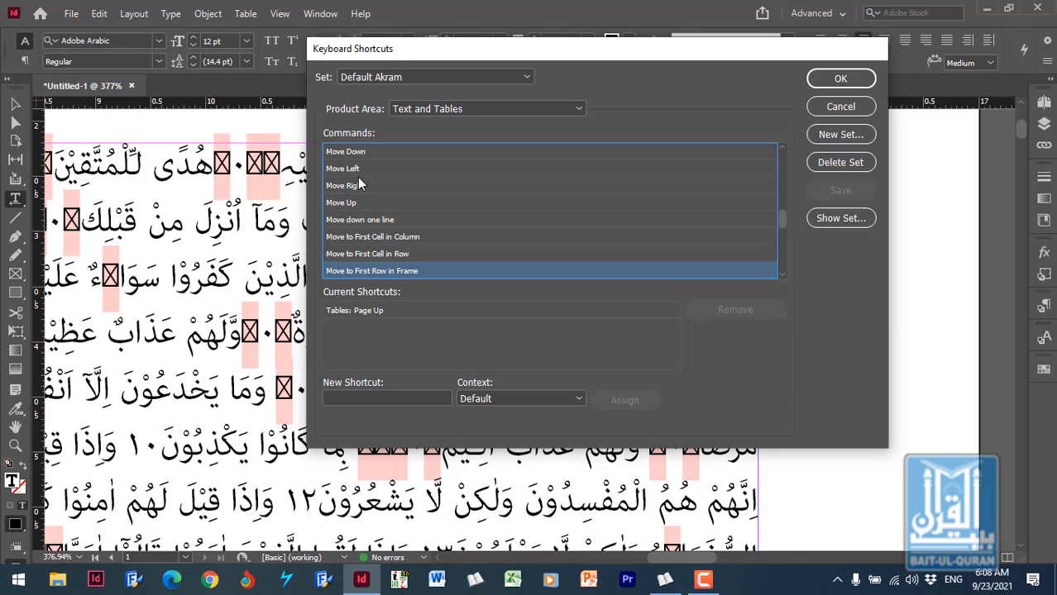
{"action": "key", "text": "Down"}
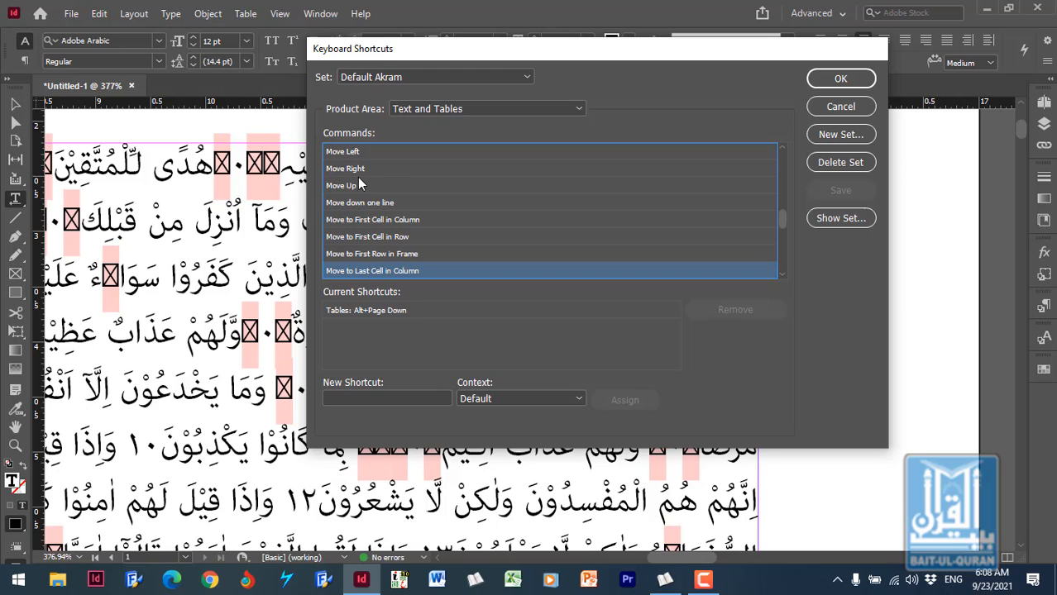
{"action": "key", "text": "Down"}
{"action": "key", "text": "Down"}
{"action": "key", "text": "Down"}
{"action": "key", "text": "Down"}
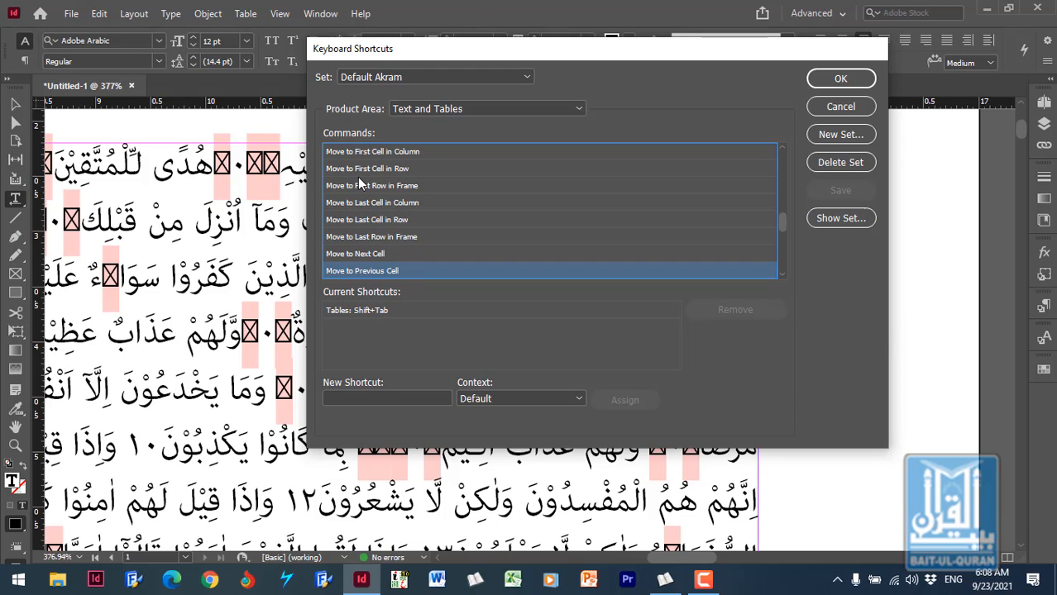
{"action": "key", "text": "Down"}
{"action": "key", "text": "Down"}
{"action": "key", "text": "Down"}
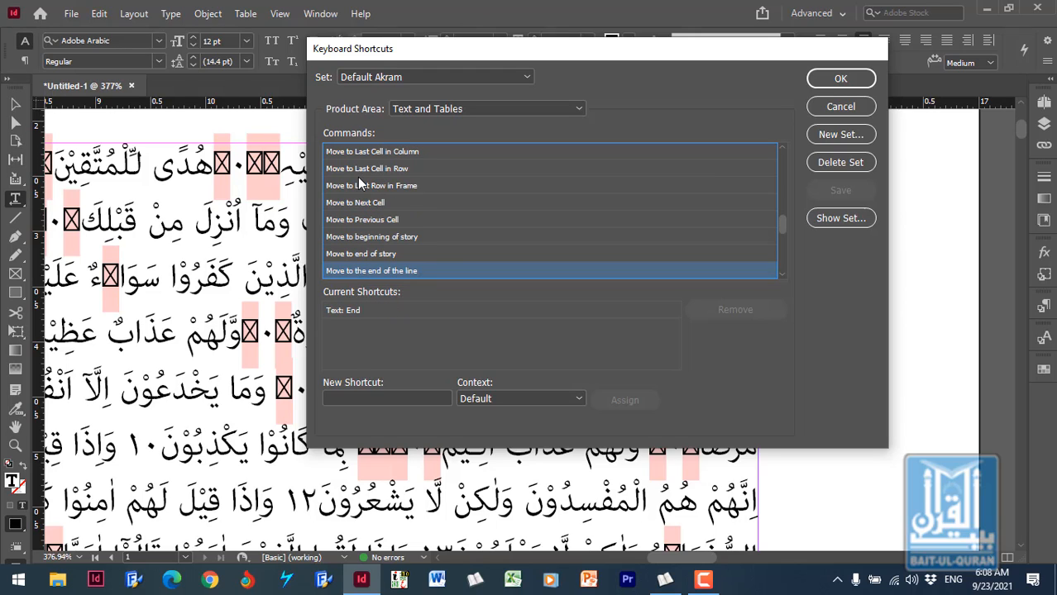
{"action": "key", "text": "Down"}
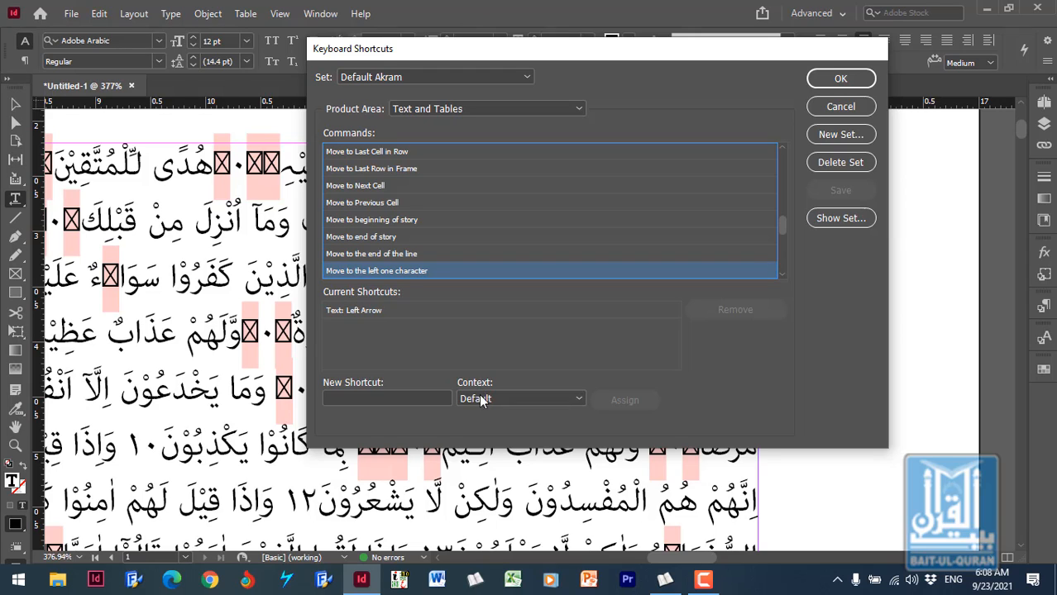
- Assign Right Arrow in the Text context as a new shortcut for "Move to the left one character"
{"action": "left_click", "coordinate": [578, 399]}
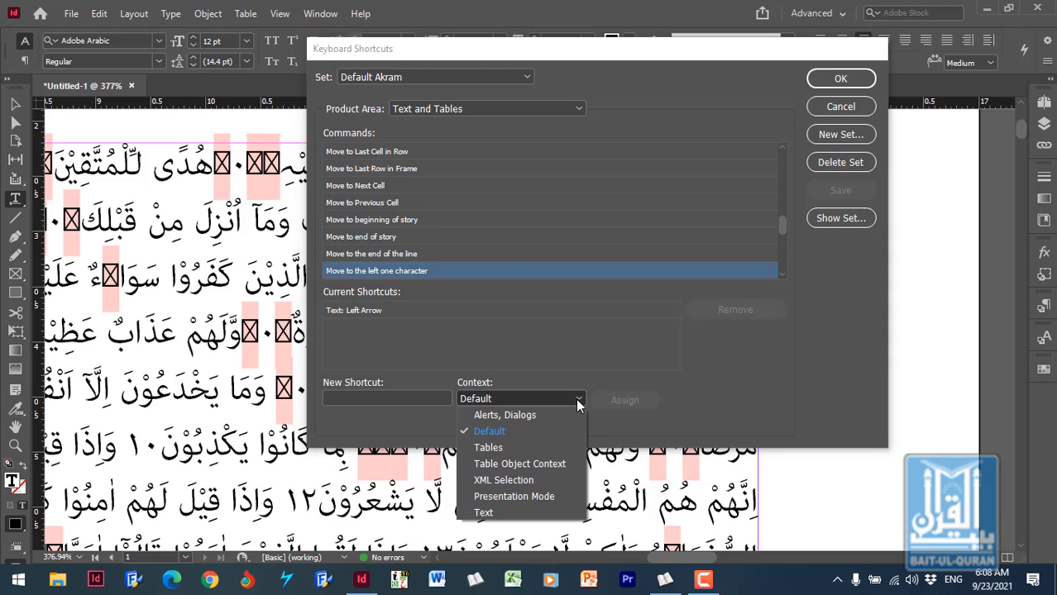
{"action": "left_click", "coordinate": [512, 513]}
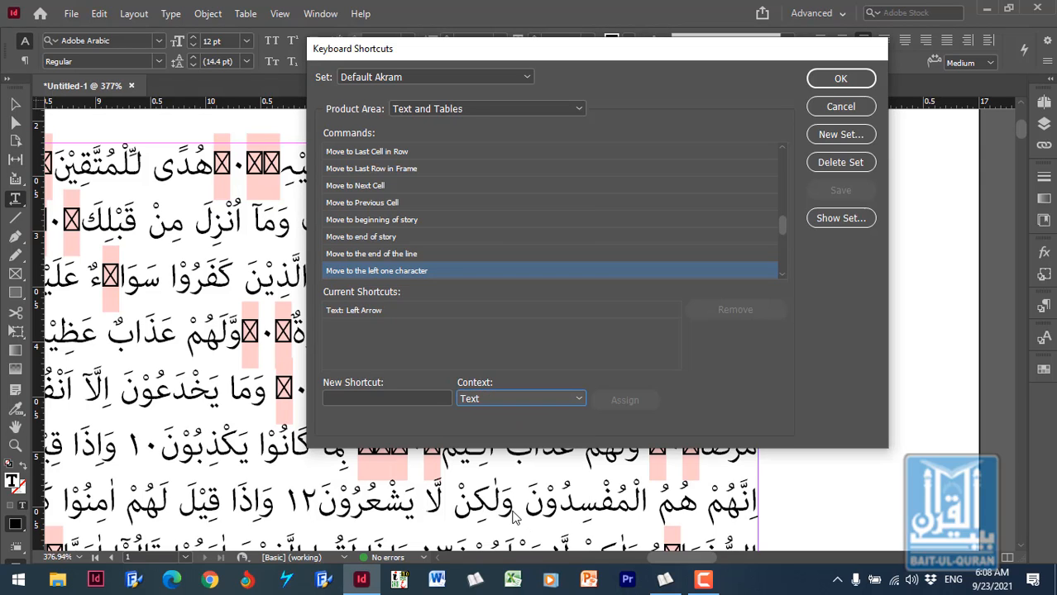
{"action": "left_click", "coordinate": [406, 395]}
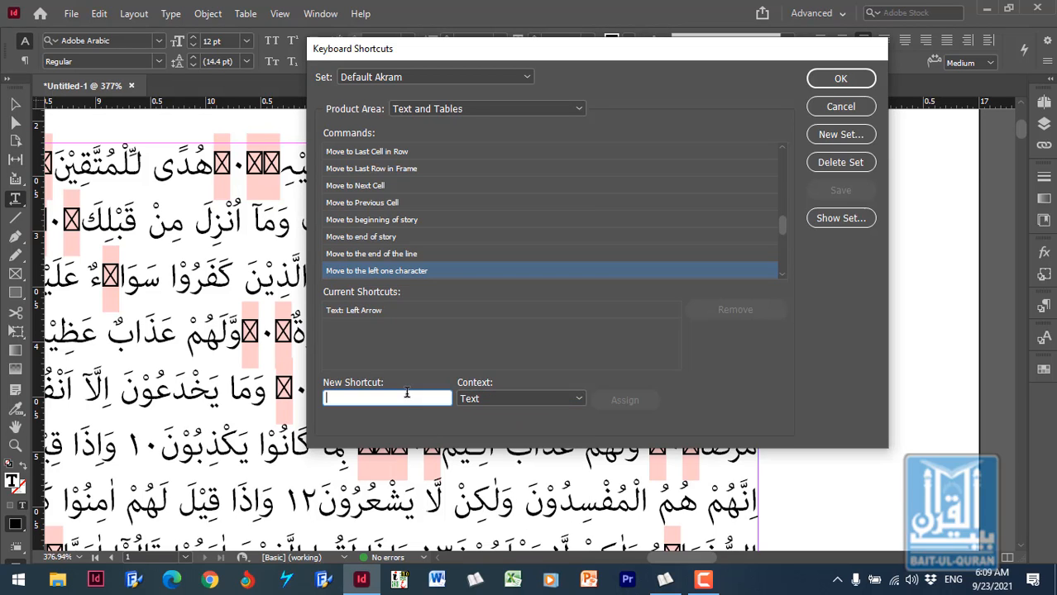
{"action": "key", "text": "Right"}
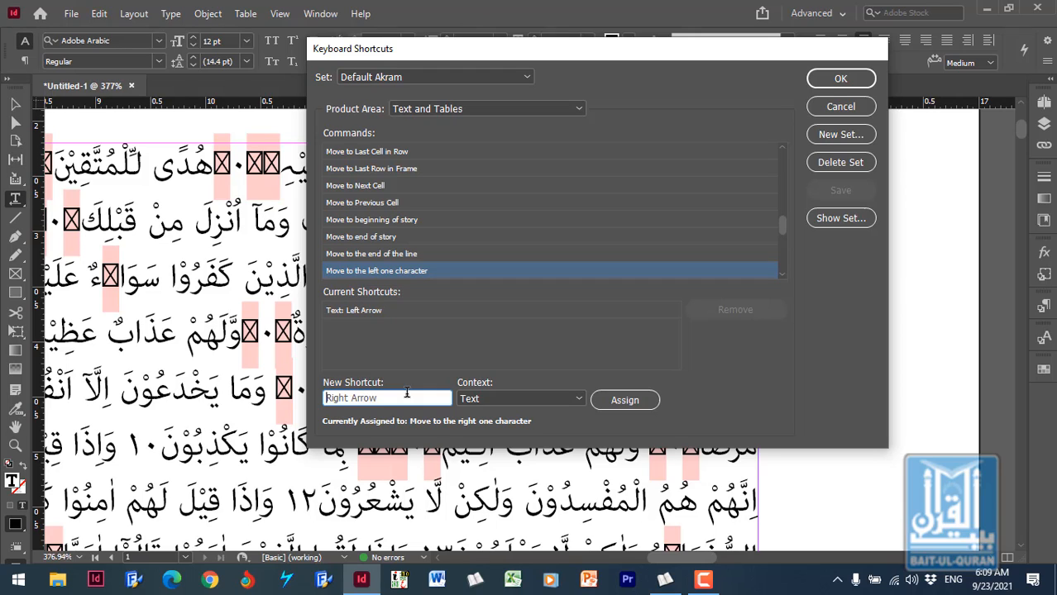
{"action": "left_click", "coordinate": [625, 400]}
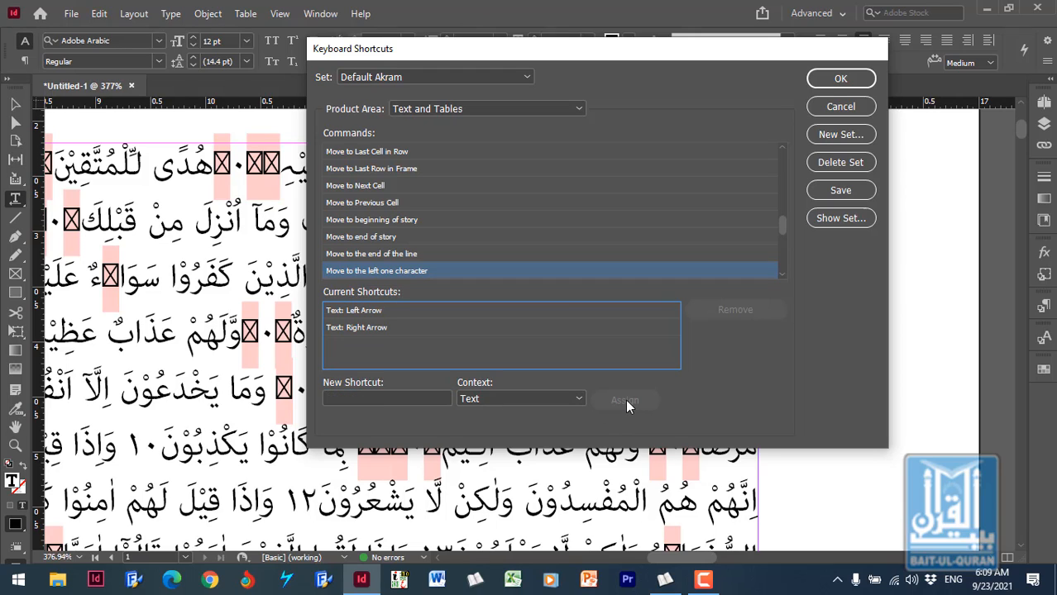
- Remove the Text: Left Arrow shortcut from the "Move to the left one character" command
{"action": "left_click", "coordinate": [386, 309]}
{"action": "left_click", "coordinate": [735, 311]}
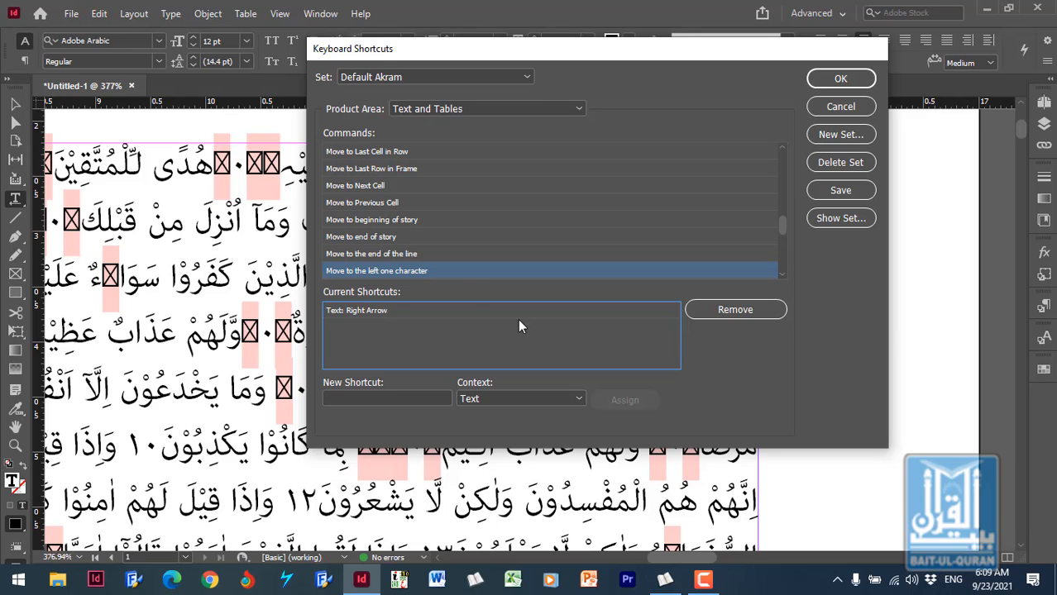
{"action": "left_click", "coordinate": [461, 273]}
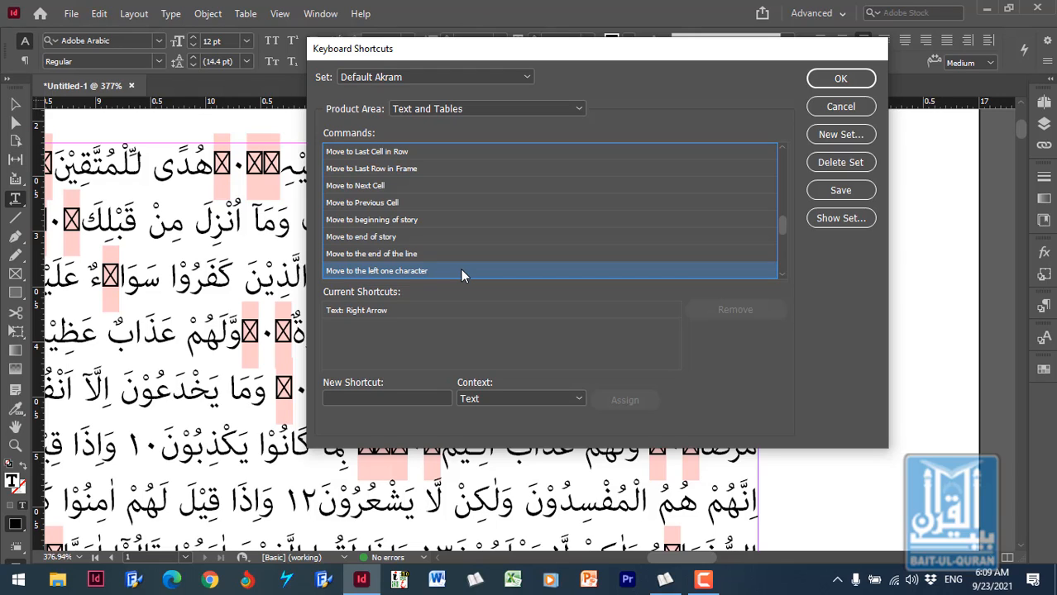
- Assign Left Arrow in the Text context as the shortcut for "Move to the right one character"
{"action": "key", "text": "Down"}
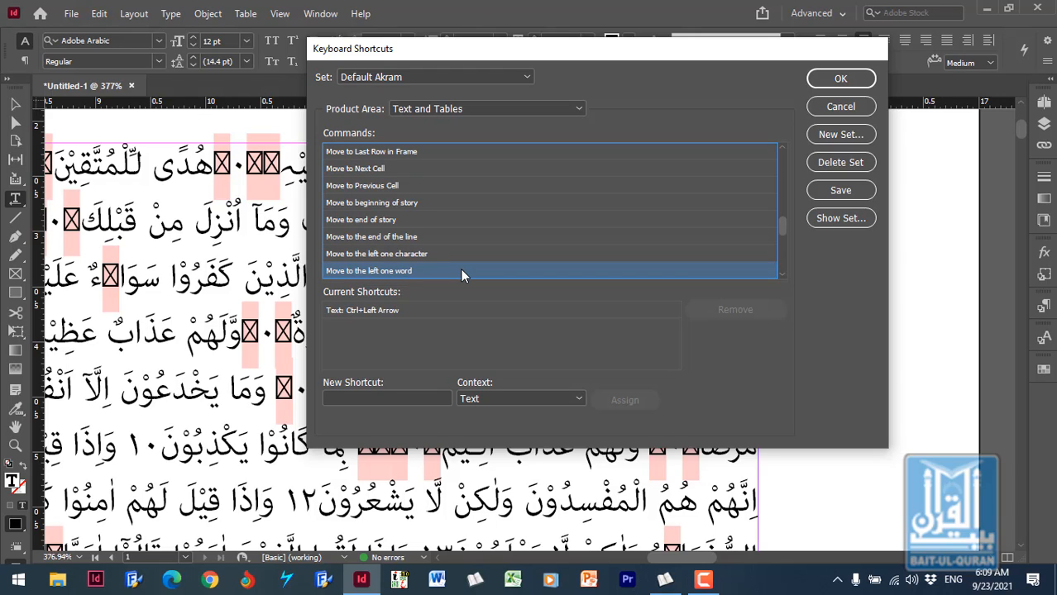
{"action": "key", "text": "Down"}
{"action": "key", "text": "Down"}
{"action": "key", "text": "Down"}
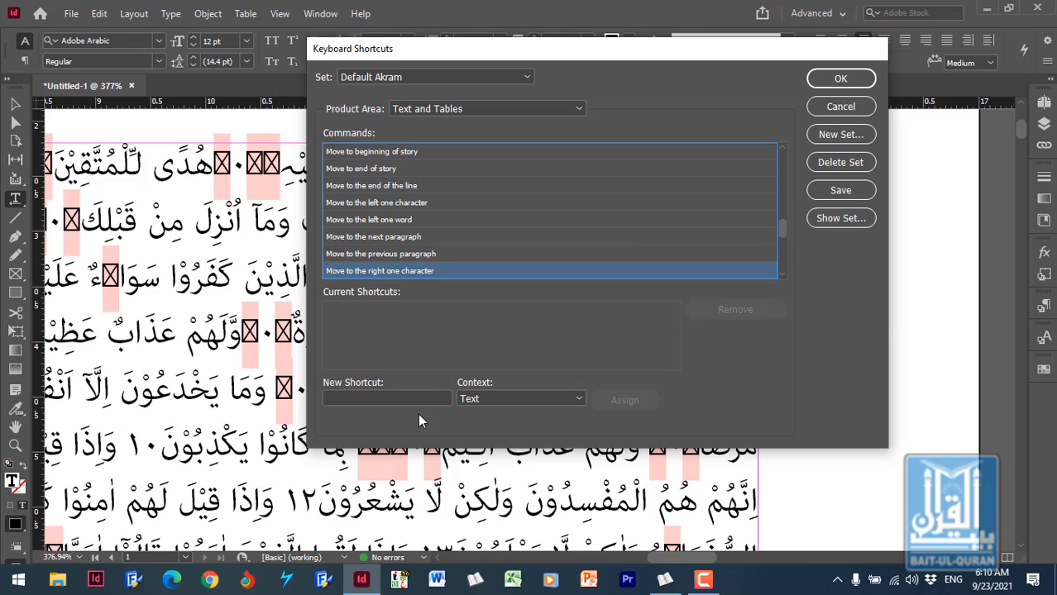
{"action": "left_click", "coordinate": [396, 397]}
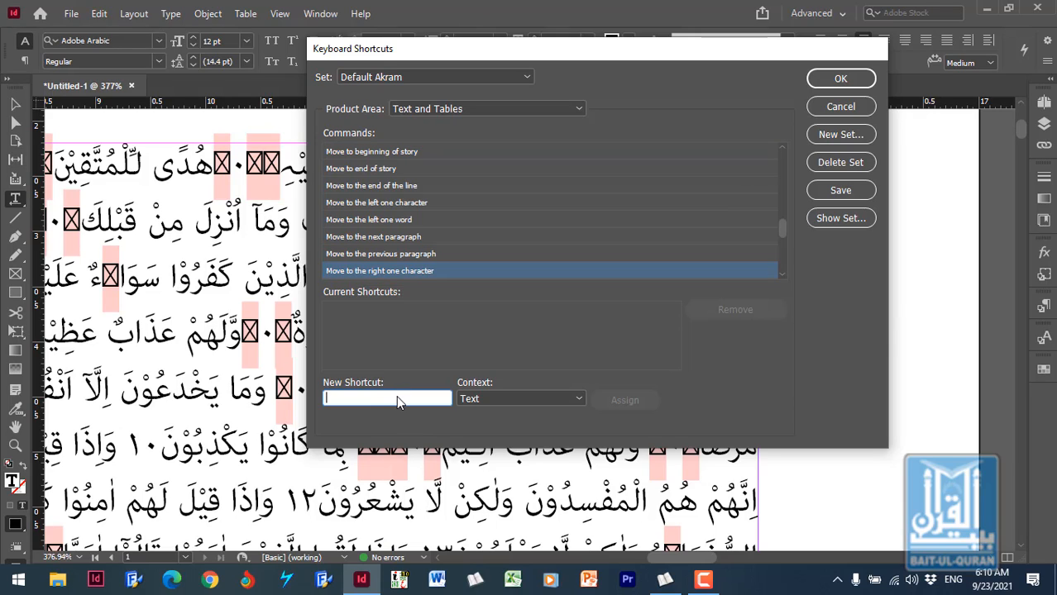
{"action": "key", "text": "Left"}
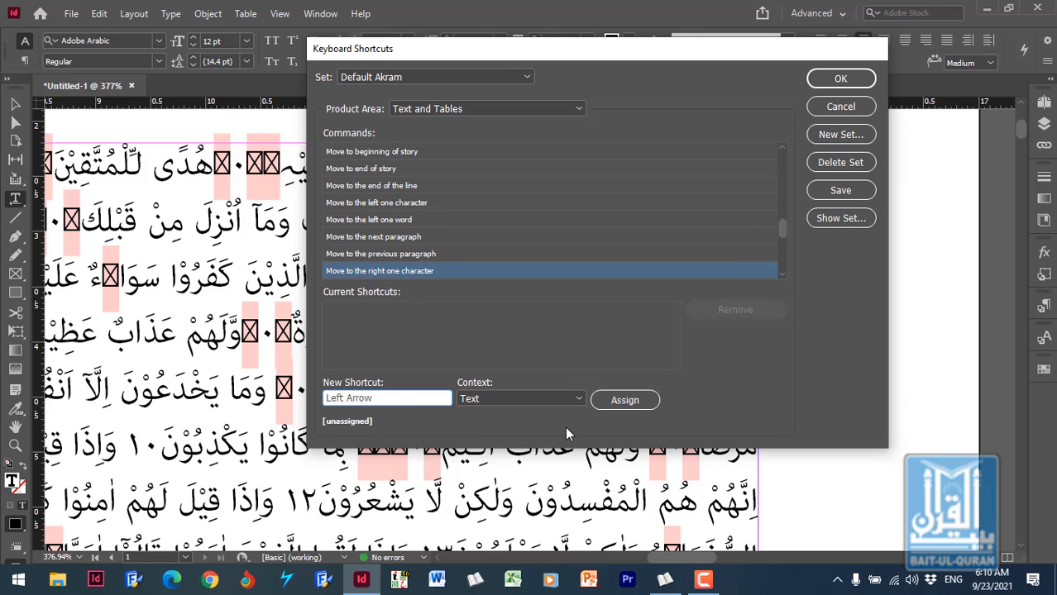
{"action": "left_click", "coordinate": [634, 404]}
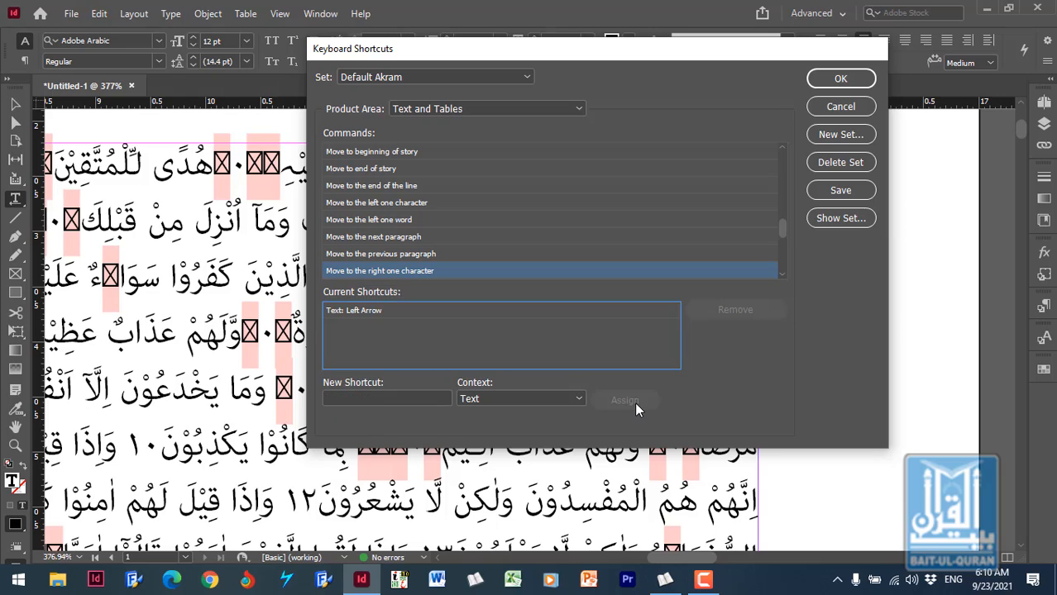
- Assign Left Arrow in the Tables context as an additional shortcut for "Move to the right one character"
{"action": "left_click", "coordinate": [557, 398]}
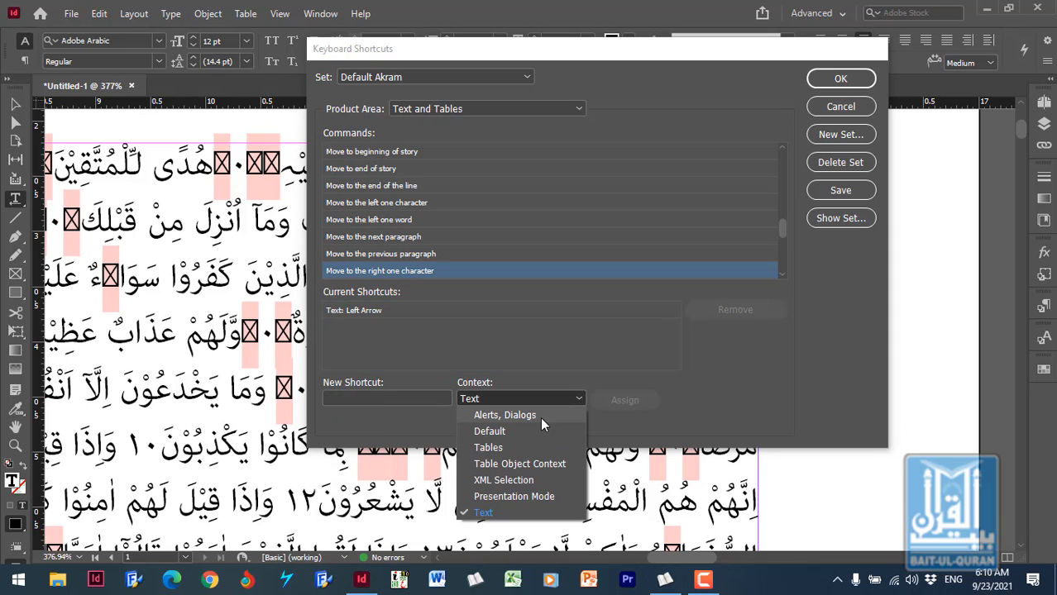
{"action": "left_click", "coordinate": [526, 448]}
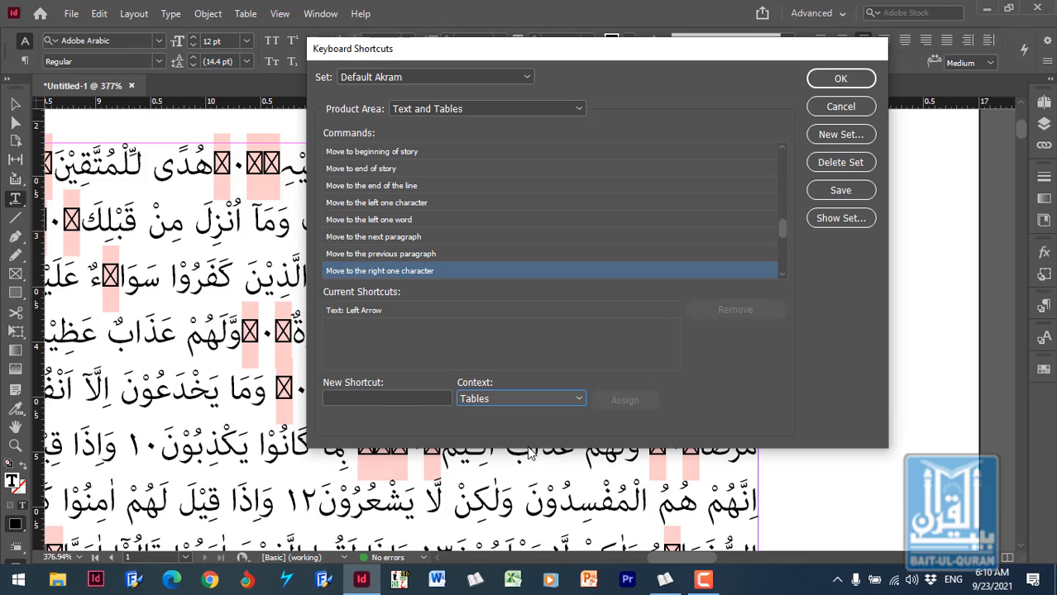
{"action": "left_click", "coordinate": [417, 399]}
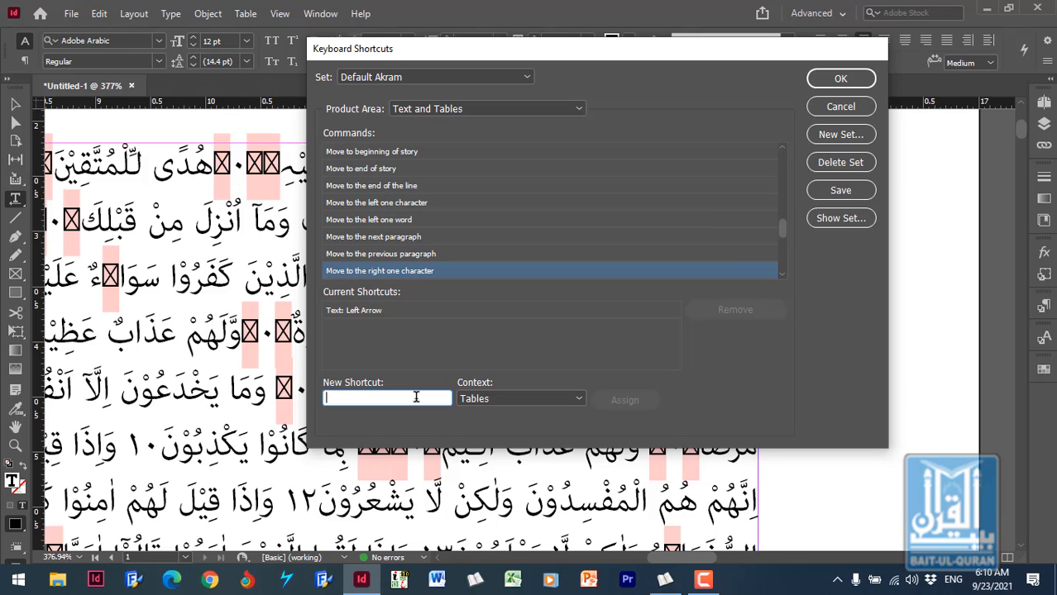
{"action": "key", "text": "Left"}
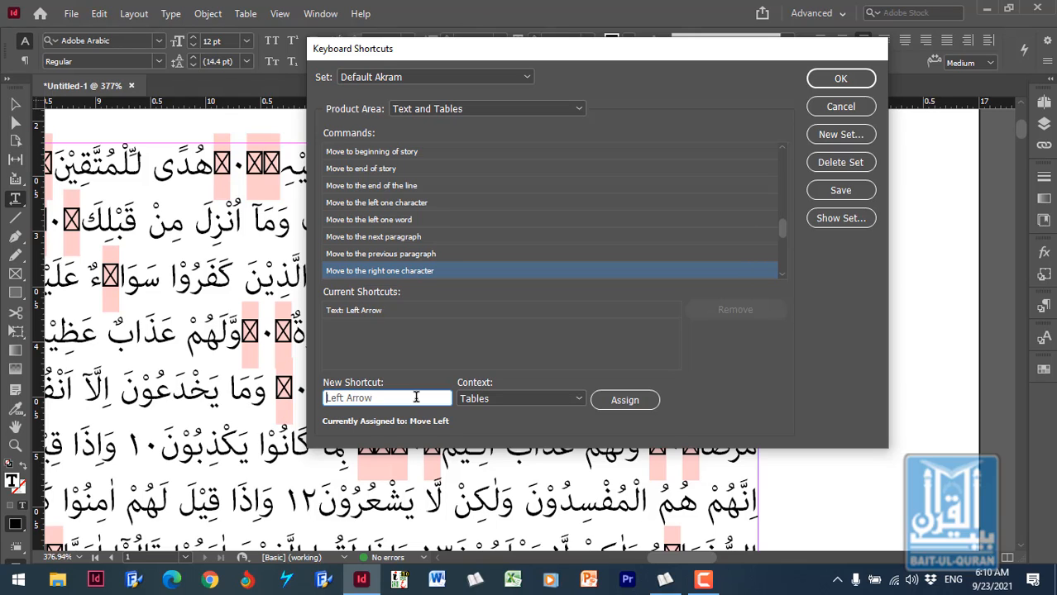
{"action": "left_click", "coordinate": [626, 401]}
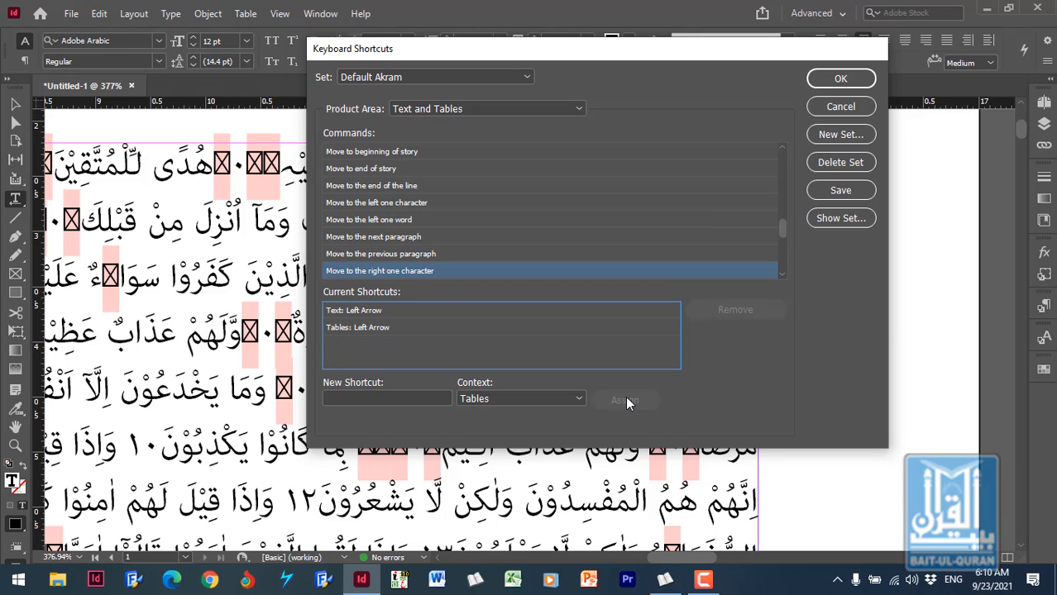
- Assign Right Arrow in the Tables context as an additional shortcut for "Move to the left one character"
{"action": "left_click", "coordinate": [466, 271]}
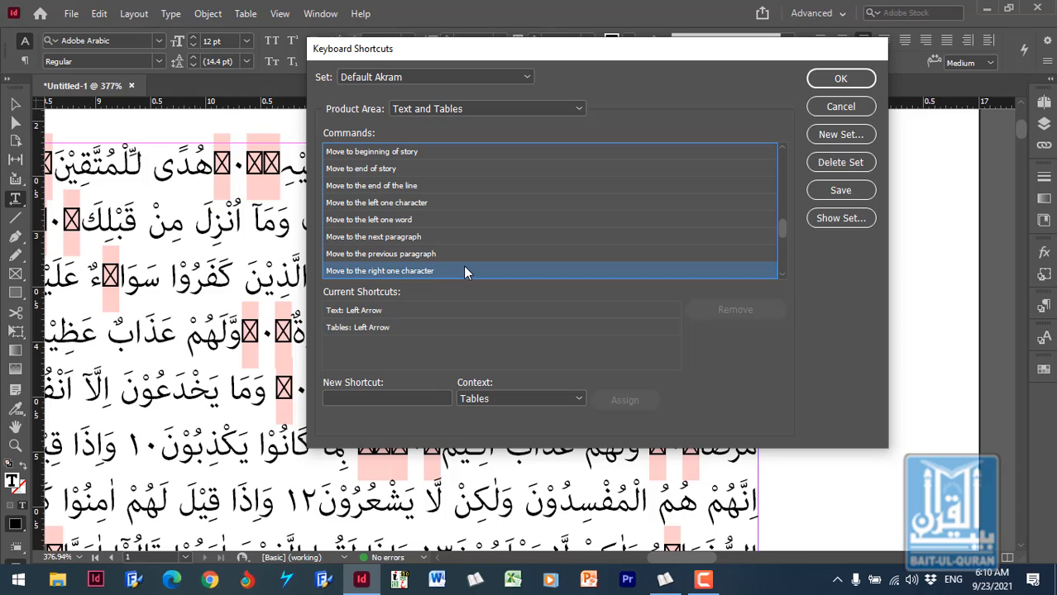
{"action": "key", "text": "Up"}
{"action": "key", "text": "Up"}
{"action": "key", "text": "Up"}
{"action": "key", "text": "Up"}
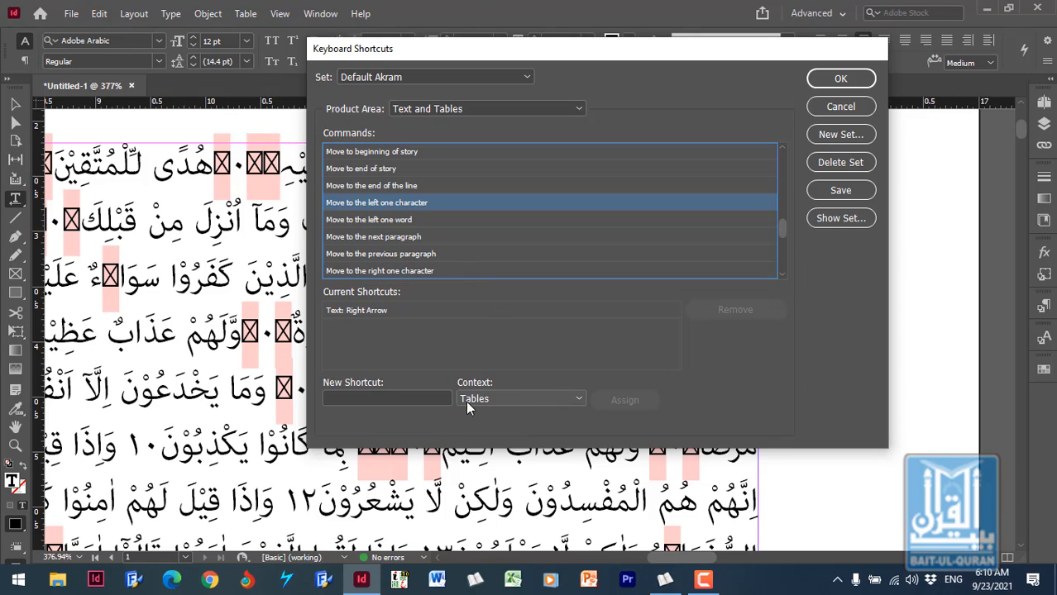
{"action": "left_click", "coordinate": [397, 400]}
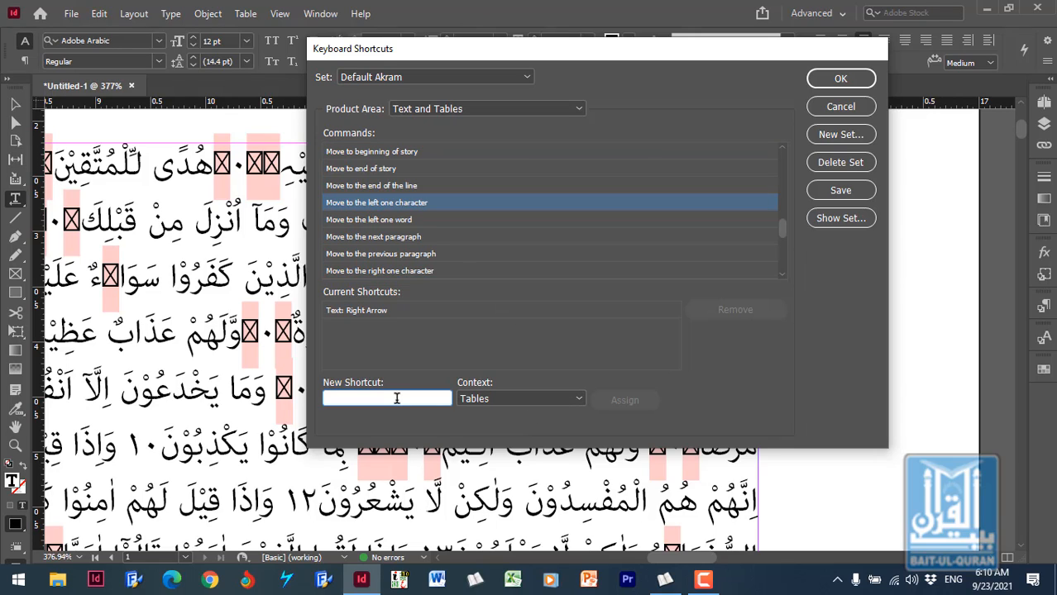
{"action": "key", "text": "Right"}
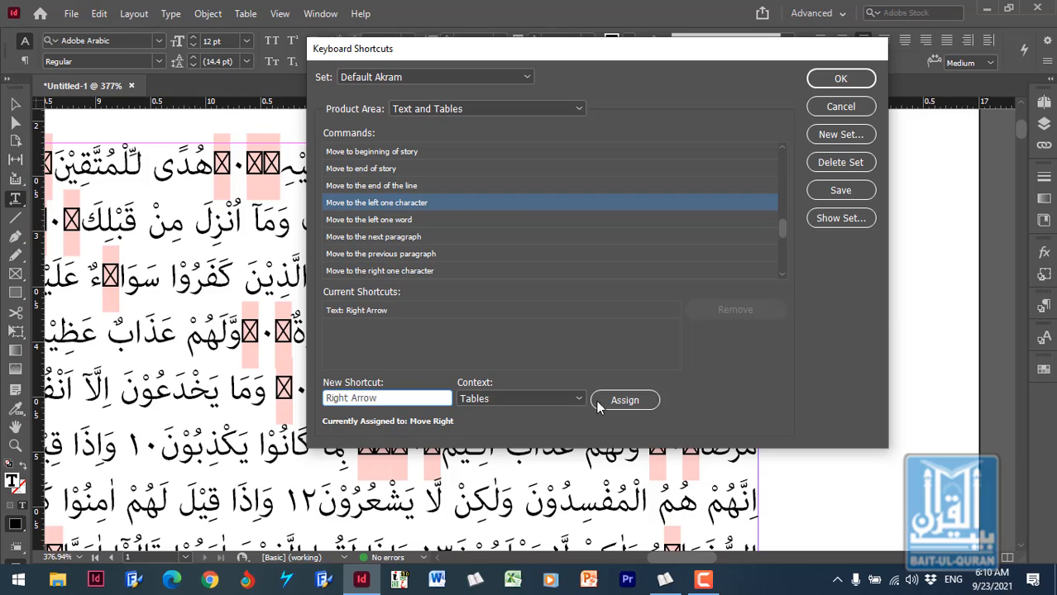
{"action": "left_click", "coordinate": [622, 401]}
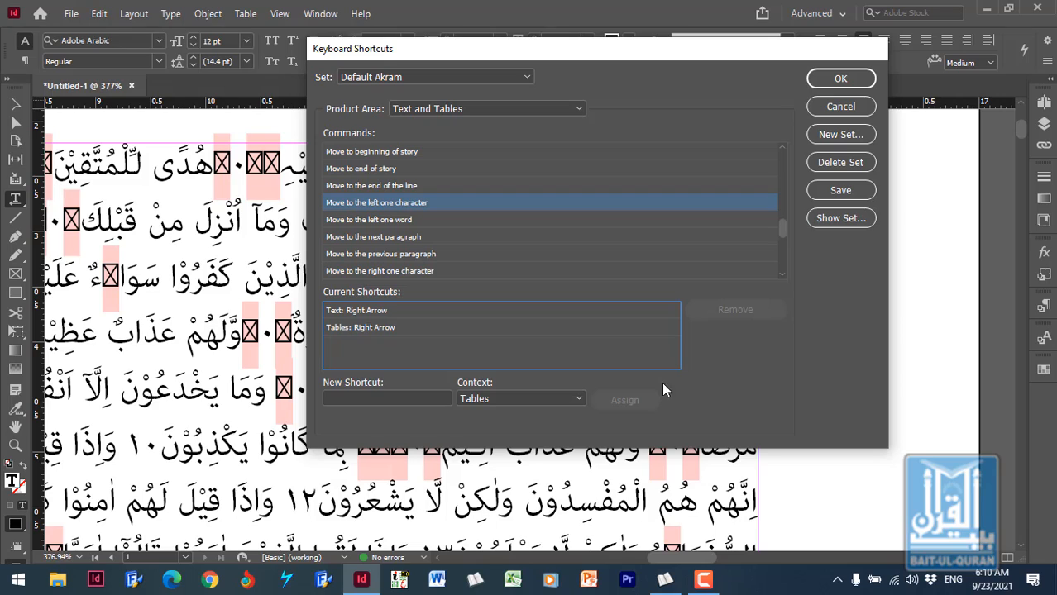
- Assign Ctrl+Right Arrow in the Tables context as a shortcut for "Move to the left one word"
{"action": "left_click", "coordinate": [381, 221]}
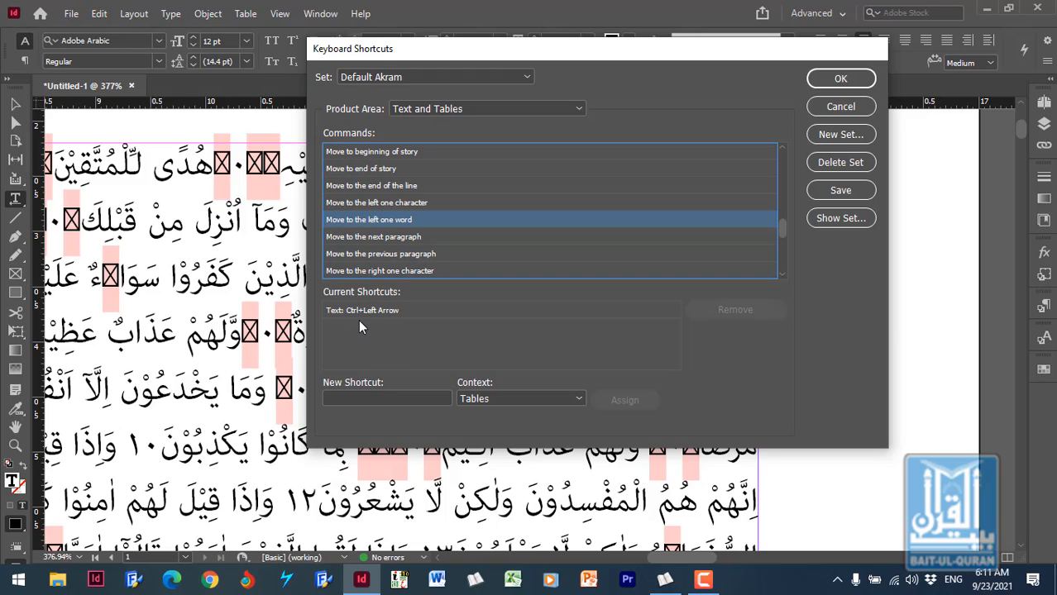
{"action": "left_click", "coordinate": [414, 398]}
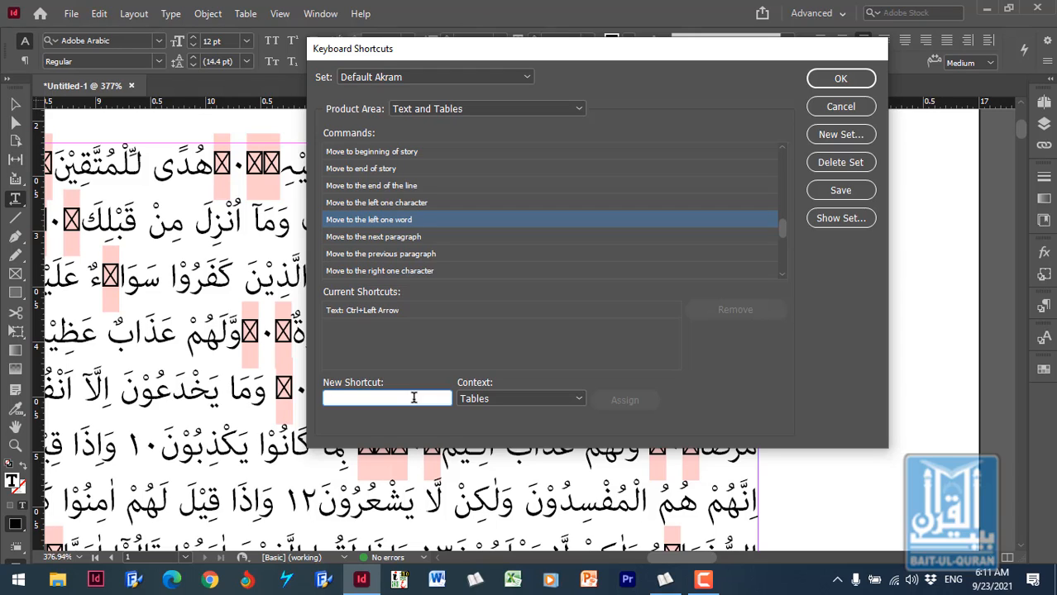
{"action": "key", "text": "ctrl+Right"}
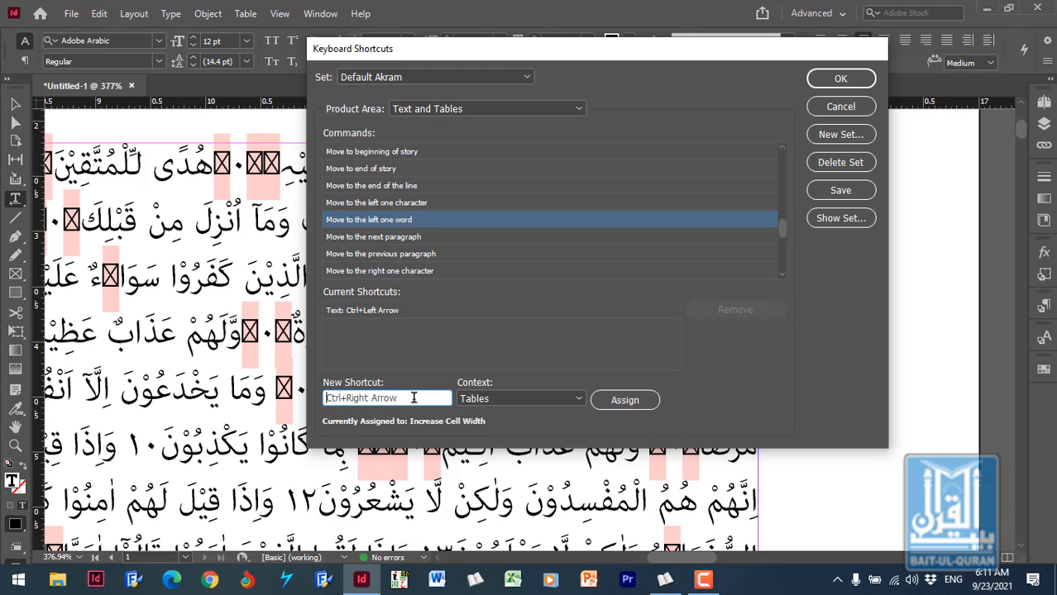
{"action": "left_click", "coordinate": [624, 399]}
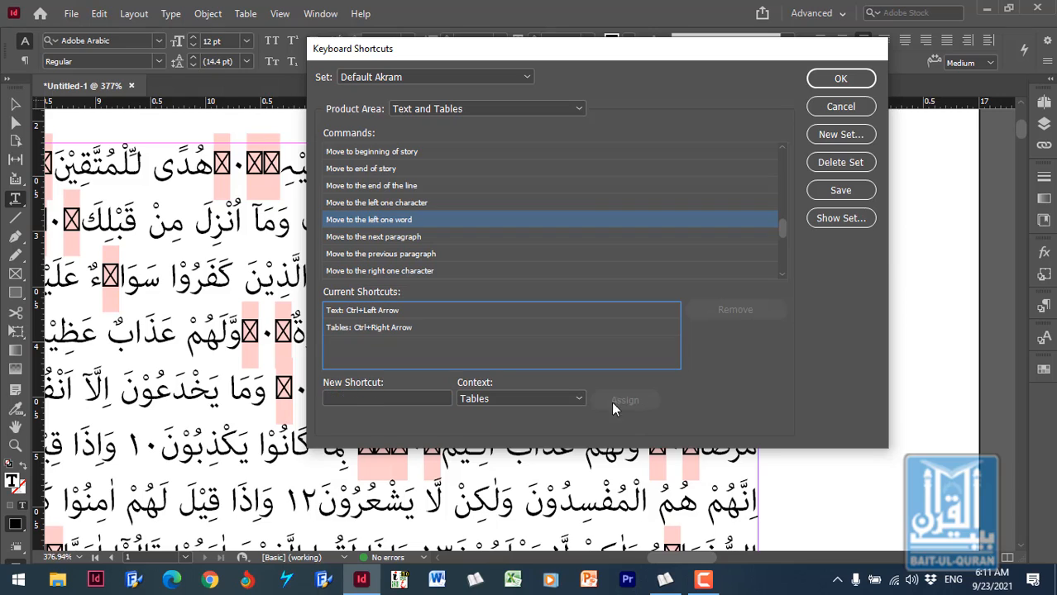
- Assign Ctrl+Right Arrow in the Text context to "Move to the left one word" and remove its Text: Ctrl+Left Arrow shortcut
{"action": "left_click", "coordinate": [548, 402]}
{"action": "left_click", "coordinate": [504, 511]}
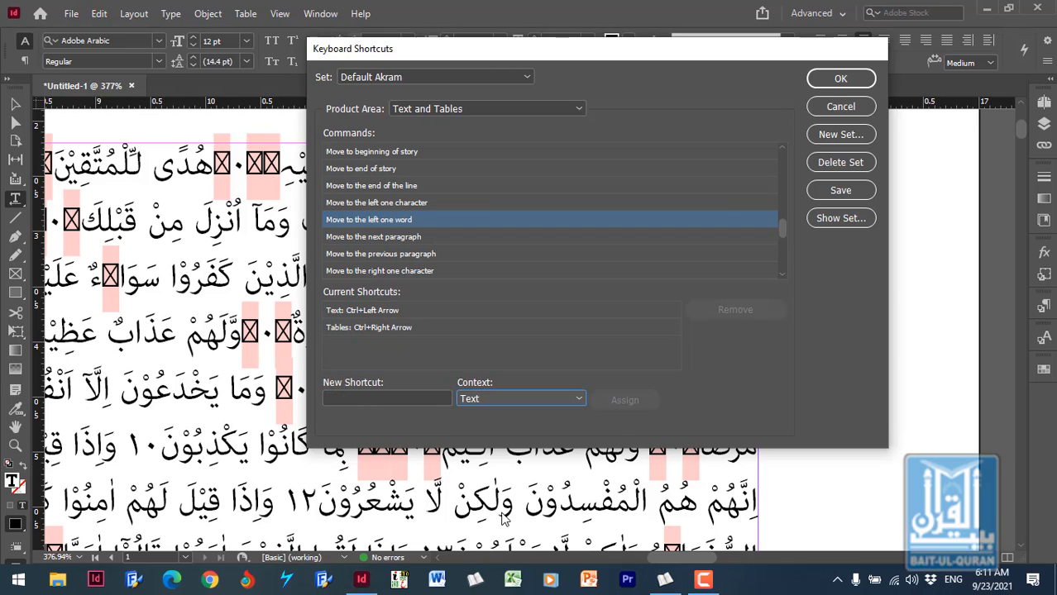
{"action": "left_click", "coordinate": [397, 399]}
{"action": "key", "text": "ctrl+Right"}
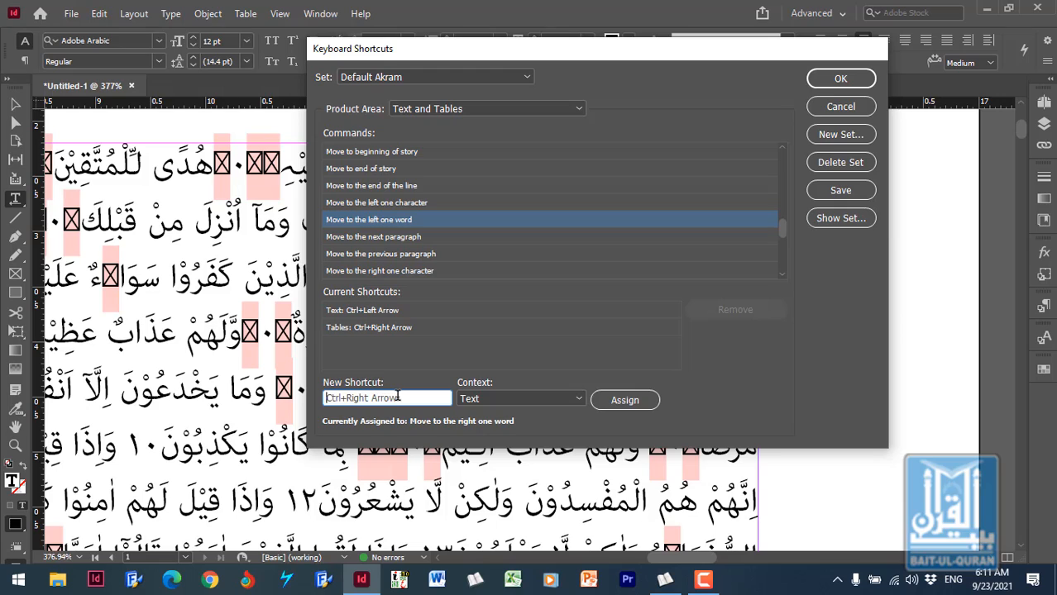
{"action": "left_click", "coordinate": [625, 401]}
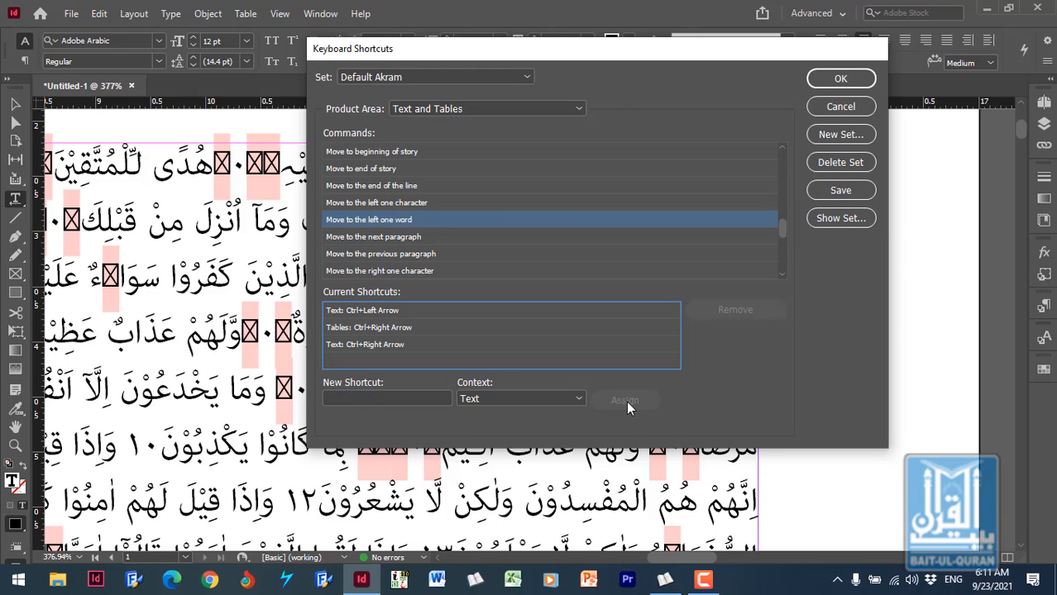
{"action": "left_click", "coordinate": [392, 310]}
{"action": "left_click", "coordinate": [722, 313]}
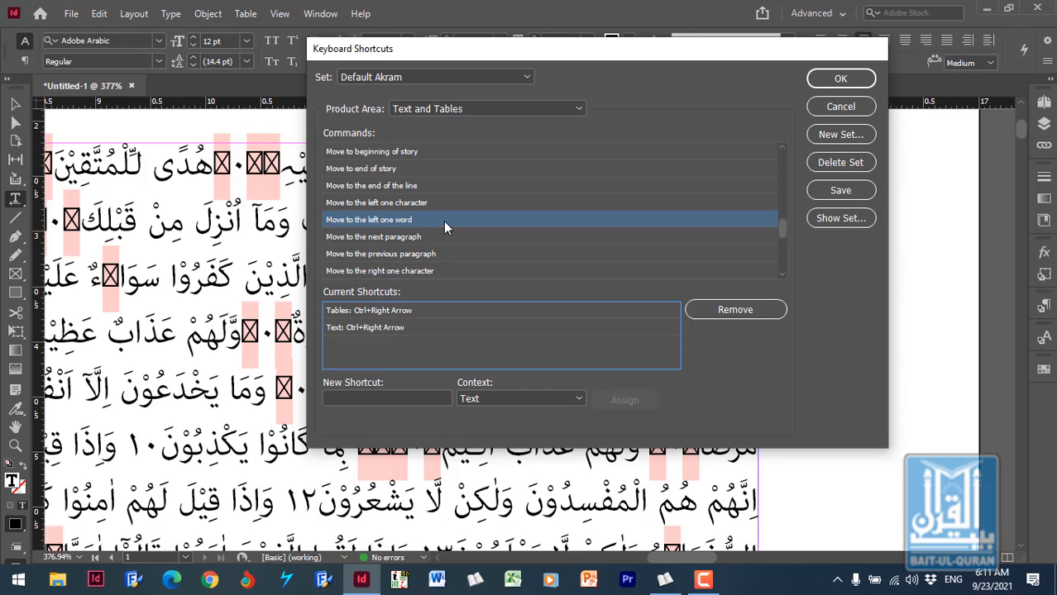
- Assign Ctrl+Left Arrow in the Text context as the shortcut for "Move to the right one word"
{"action": "left_click", "coordinate": [445, 271]}
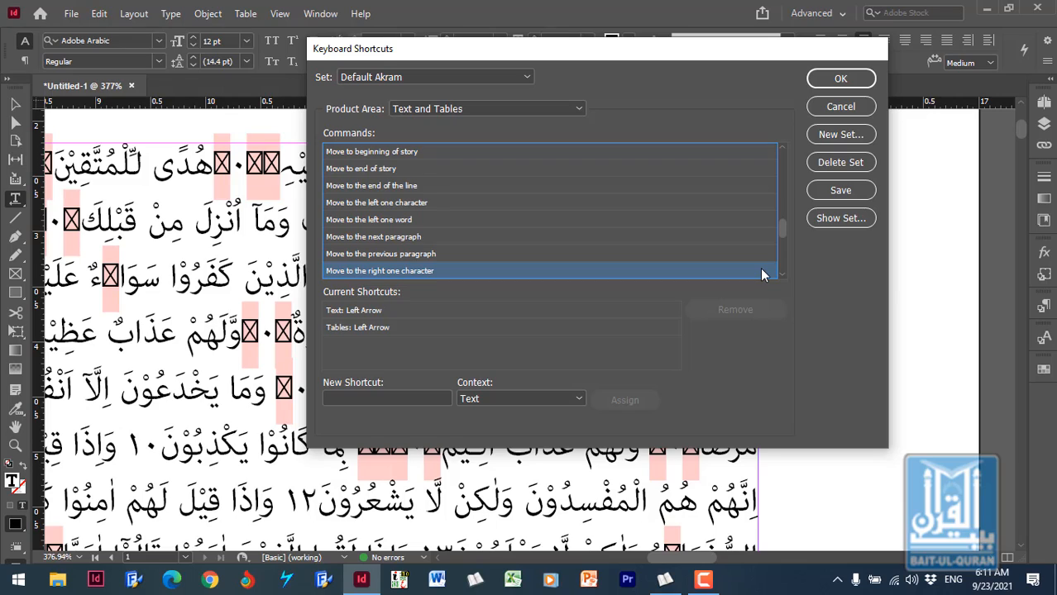
{"action": "key", "text": "Down"}
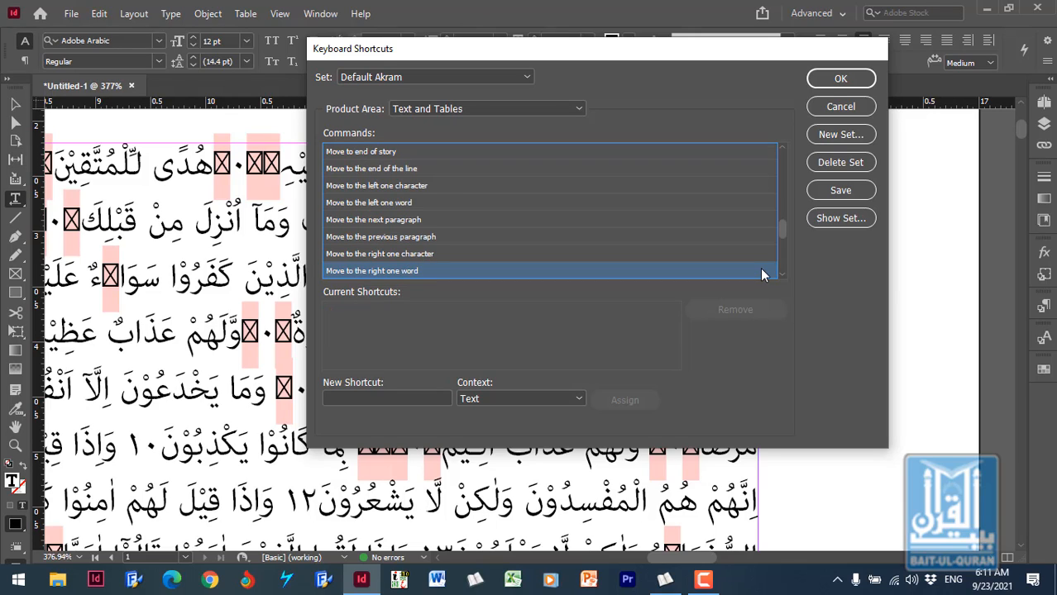
{"action": "left_click", "coordinate": [386, 397]}
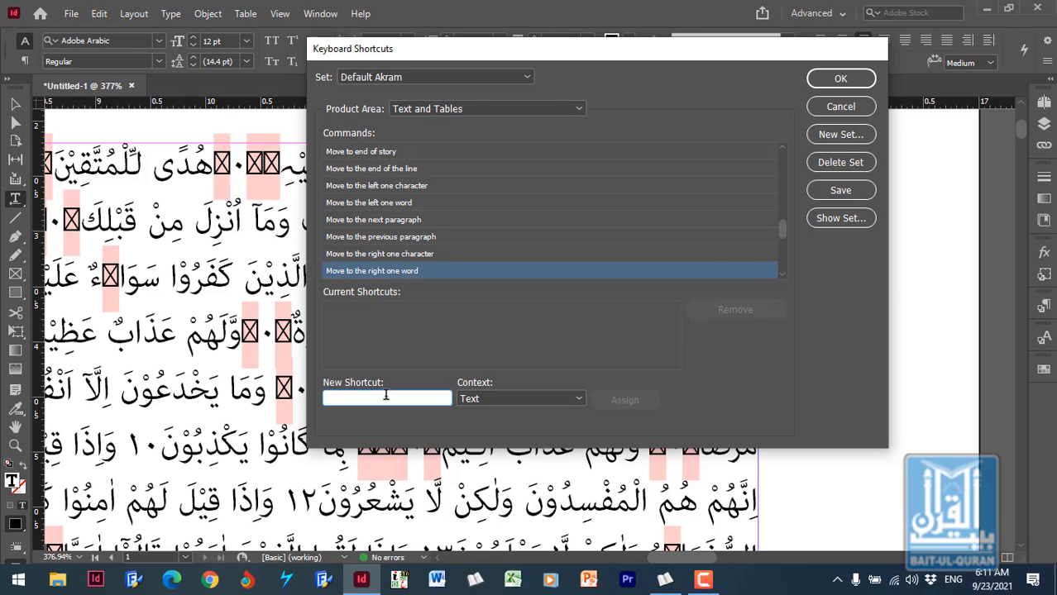
{"action": "key", "text": "ctrl+Left"}
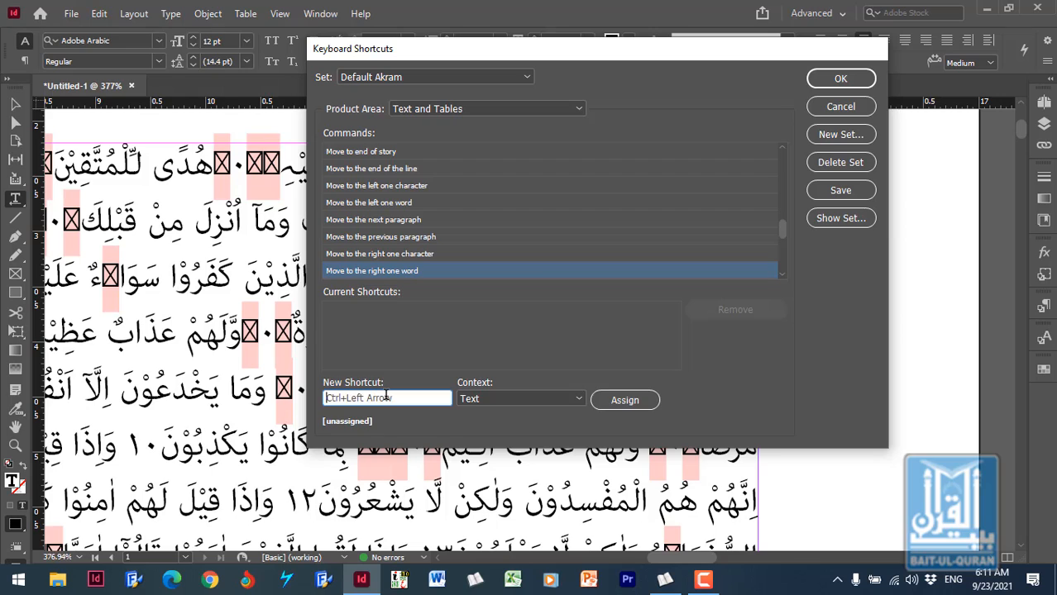
{"action": "left_click", "coordinate": [620, 400]}
- Assign Ctrl+Left Arrow in the Tables context as an additional shortcut for "Move to the right one word"
{"action": "left_click", "coordinate": [522, 400]}
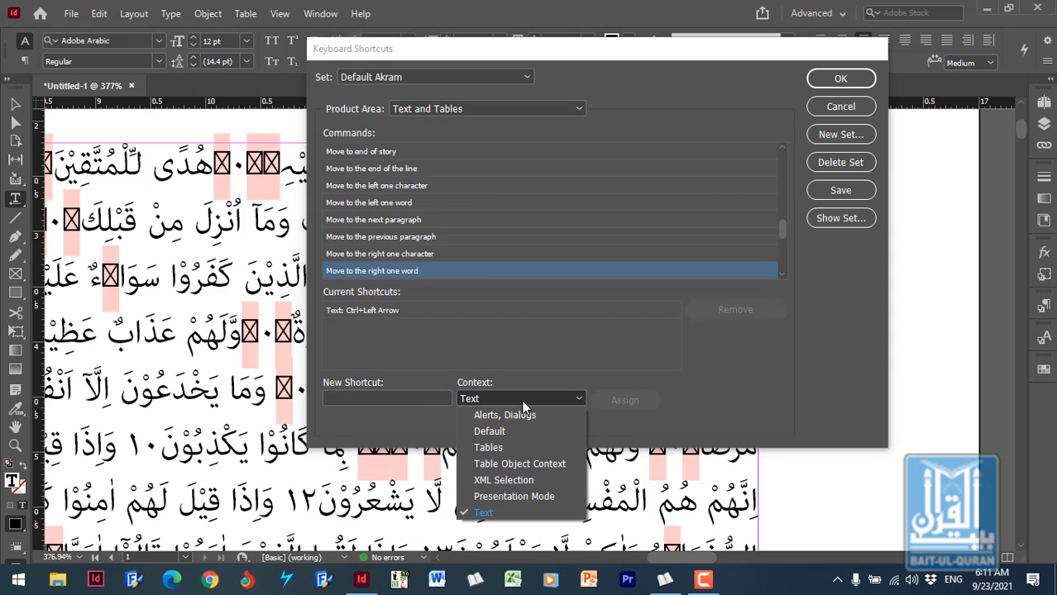
{"action": "left_click", "coordinate": [502, 448]}
{"action": "left_click", "coordinate": [370, 402]}
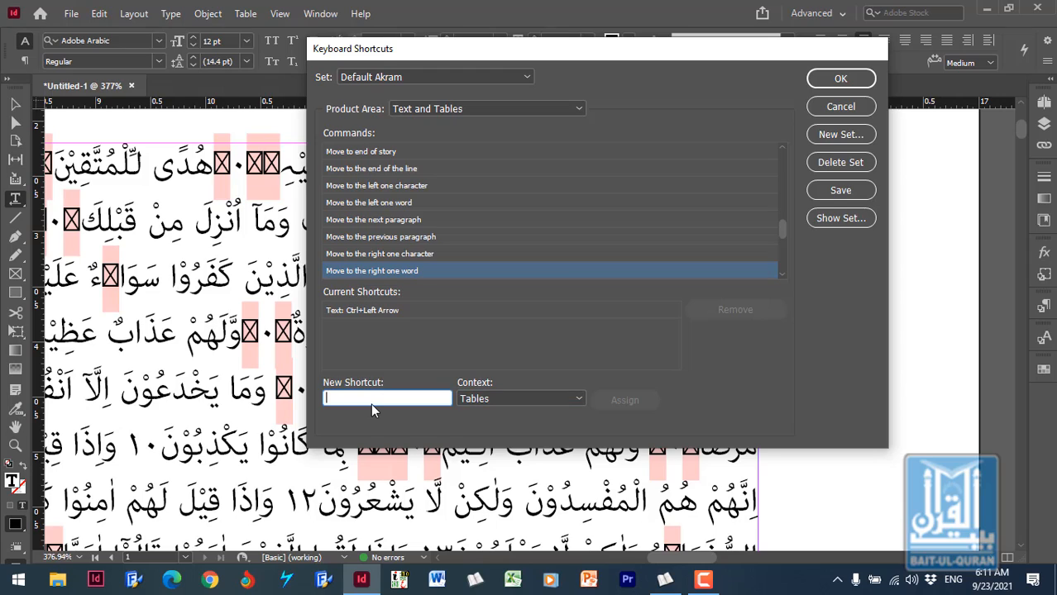
{"action": "key", "text": "ctrl+Left"}
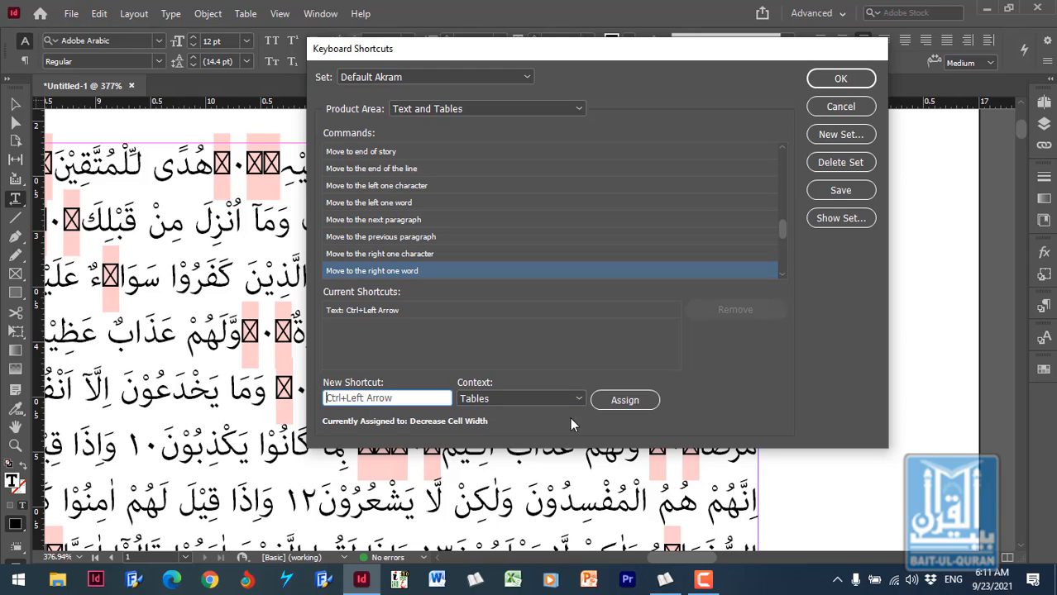
{"action": "left_click", "coordinate": [636, 400]}
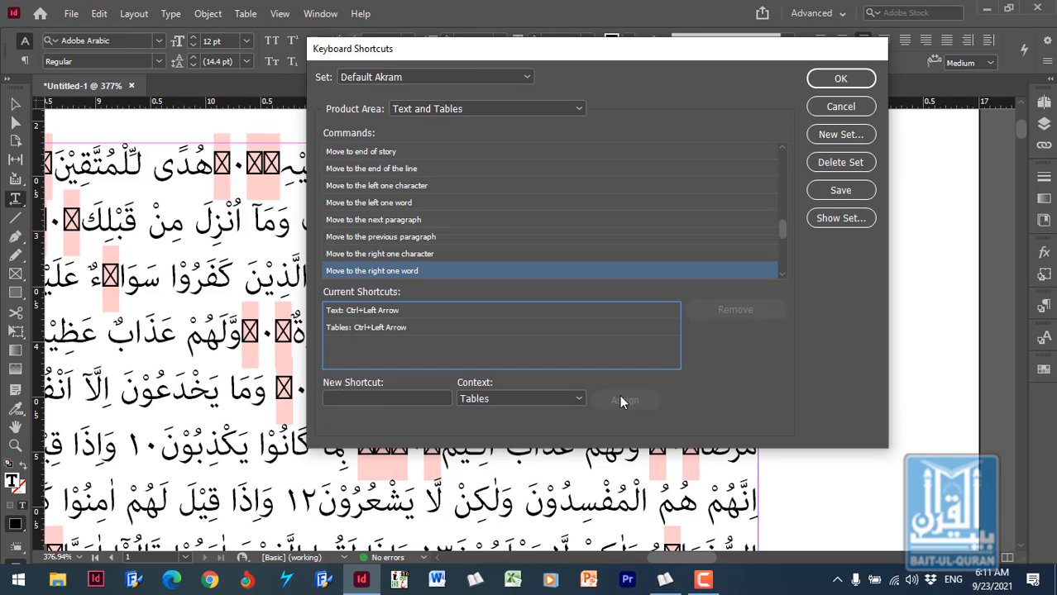
- Assign Shift+Right Arrow in the Tables context as a shortcut for "Select one character to the left"
{"action": "left_click", "coordinate": [419, 204]}
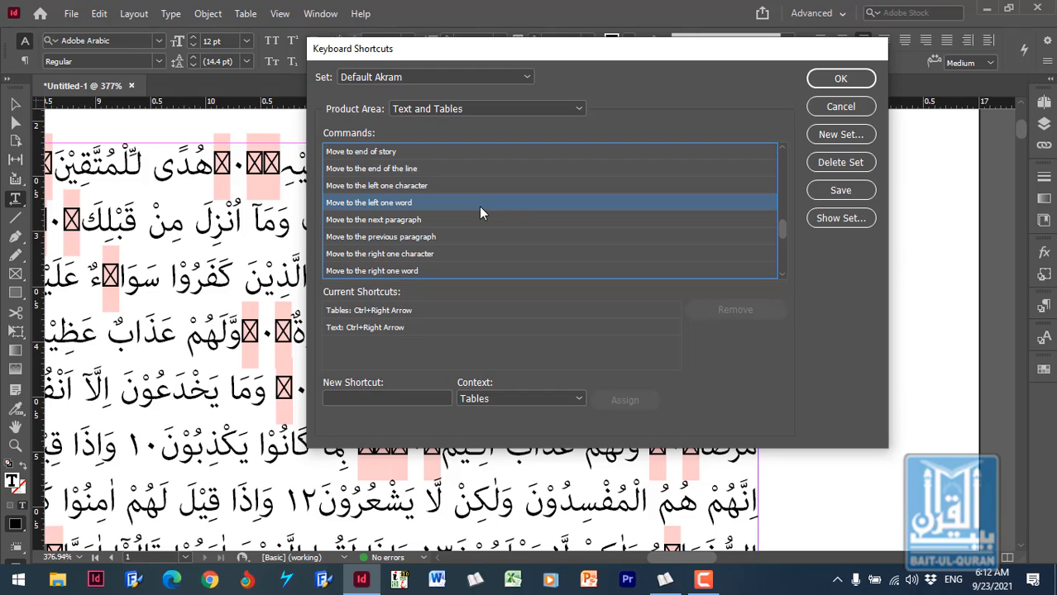
{"action": "key", "text": "Down"}
{"action": "key", "text": "Down"}
{"action": "key", "text": "Down"}
{"action": "key", "text": "Down"}
{"action": "key", "text": "Down"}
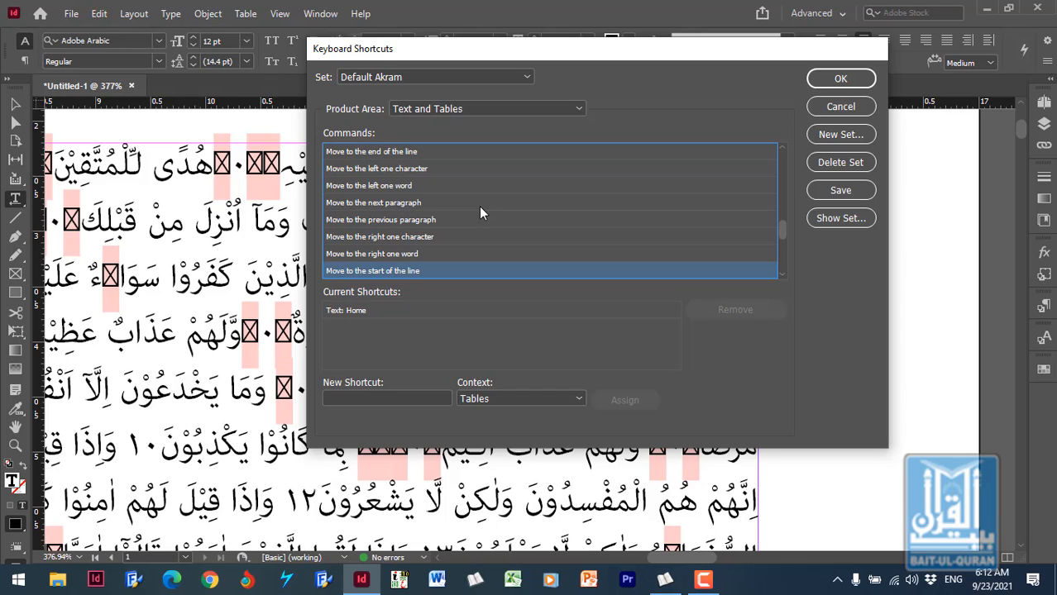
{"action": "key", "text": "Down"}
{"action": "key", "text": "Down"}
{"action": "key", "text": "Down"}
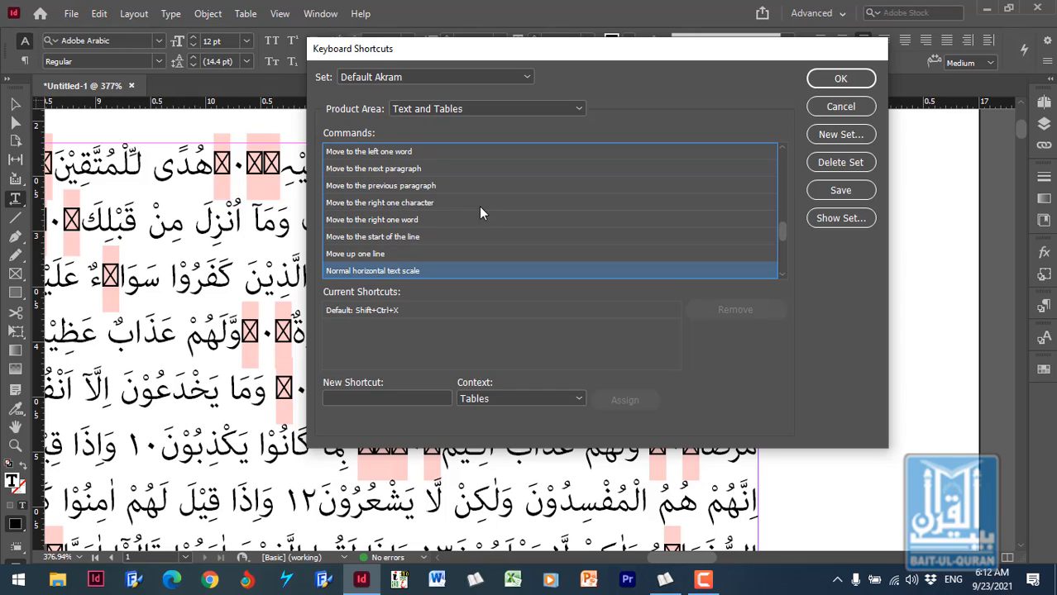
{"action": "key", "text": "Down"}
{"action": "key", "text": "Down"}
{"action": "key", "text": "Down"}
{"action": "key", "text": "Down"}
{"action": "key", "text": "Down"}
{"action": "key", "text": "Down"}
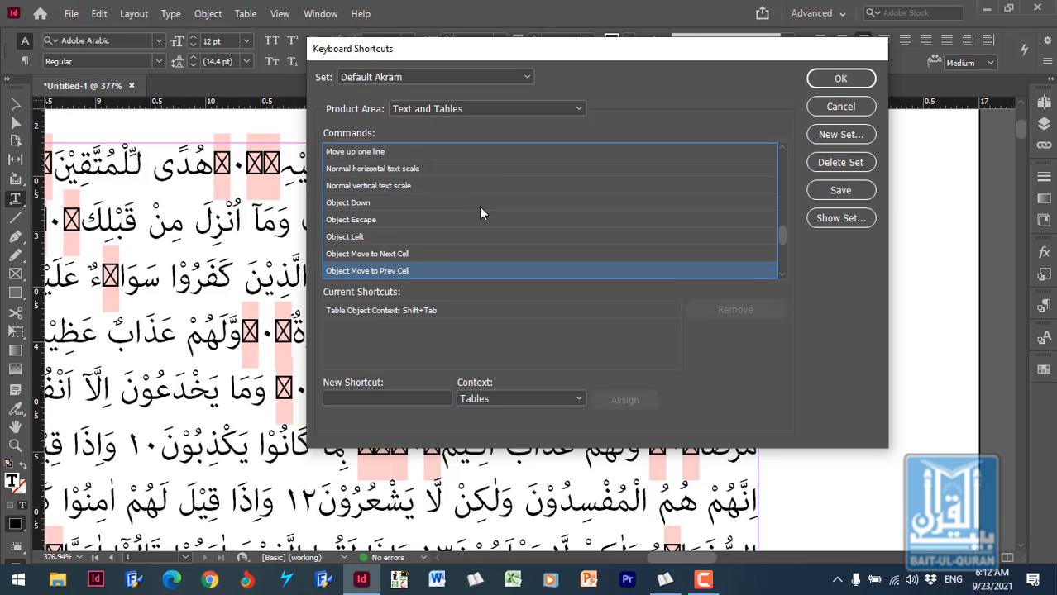
{"action": "key", "text": "Down"}
{"action": "key", "text": "Down"}
{"action": "key", "text": "Down"}
{"action": "key", "text": "Down"}
{"action": "key", "text": "Down"}
{"action": "key", "text": "Down"}
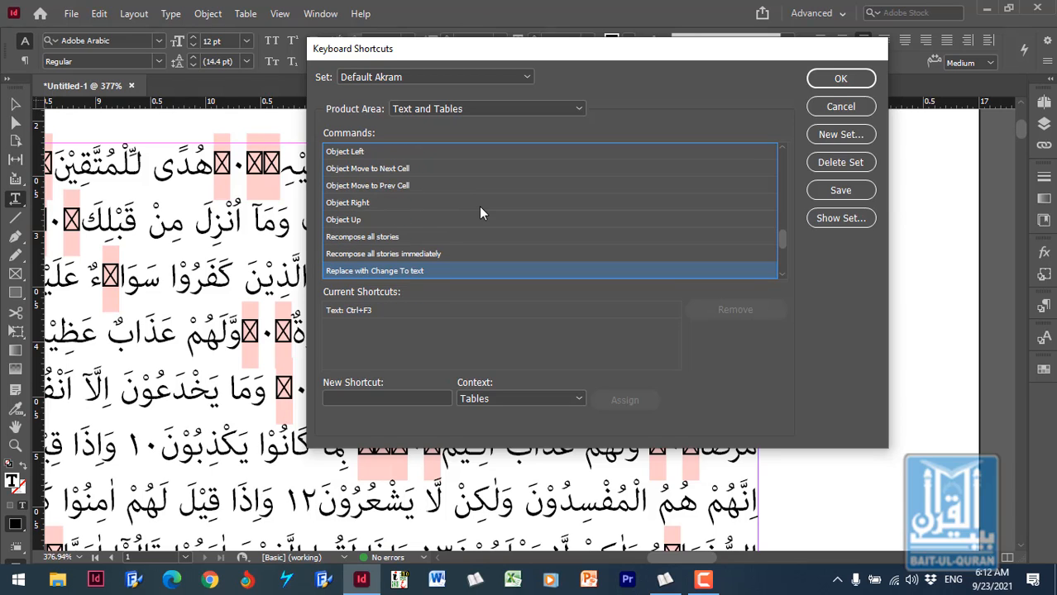
{"action": "key", "text": "Down"}
{"action": "key", "text": "Down"}
{"action": "key", "text": "Down"}
{"action": "key", "text": "Down"}
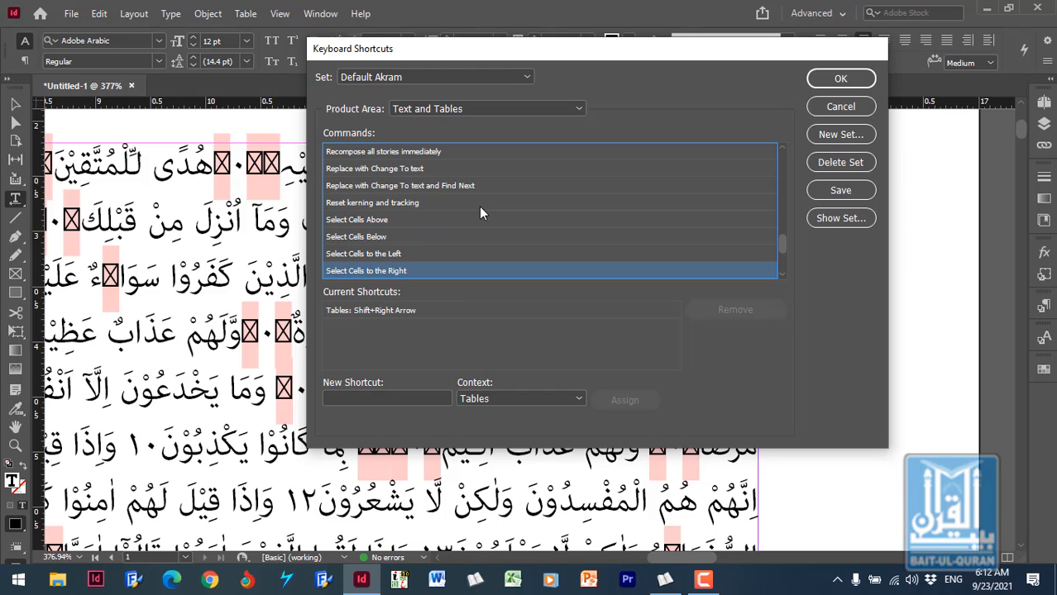
{"action": "key", "text": "Up"}
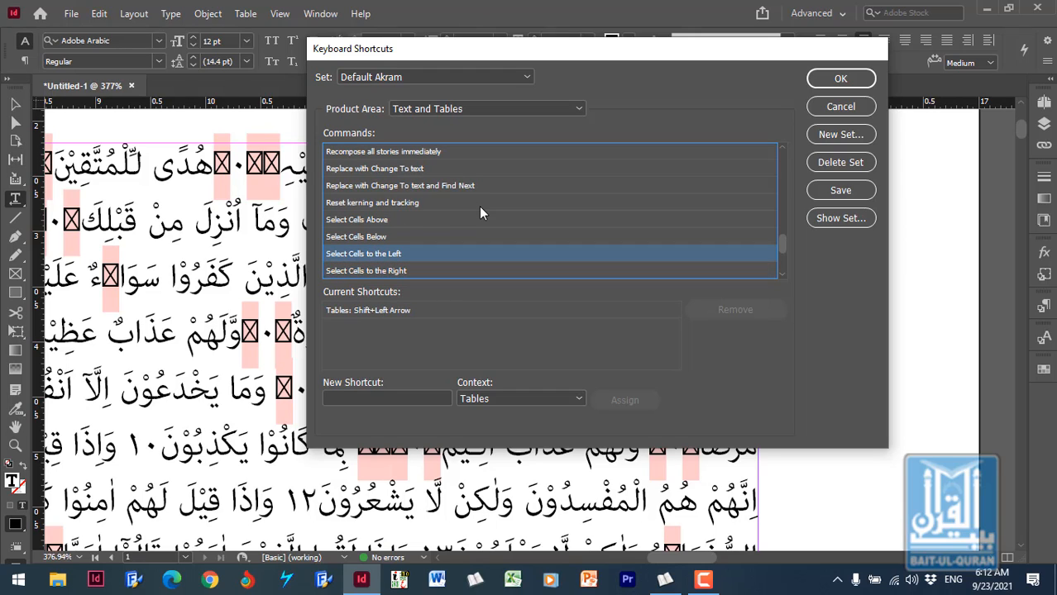
{"action": "key", "text": "Down"}
{"action": "key", "text": "Down"}
{"action": "key", "text": "Down"}
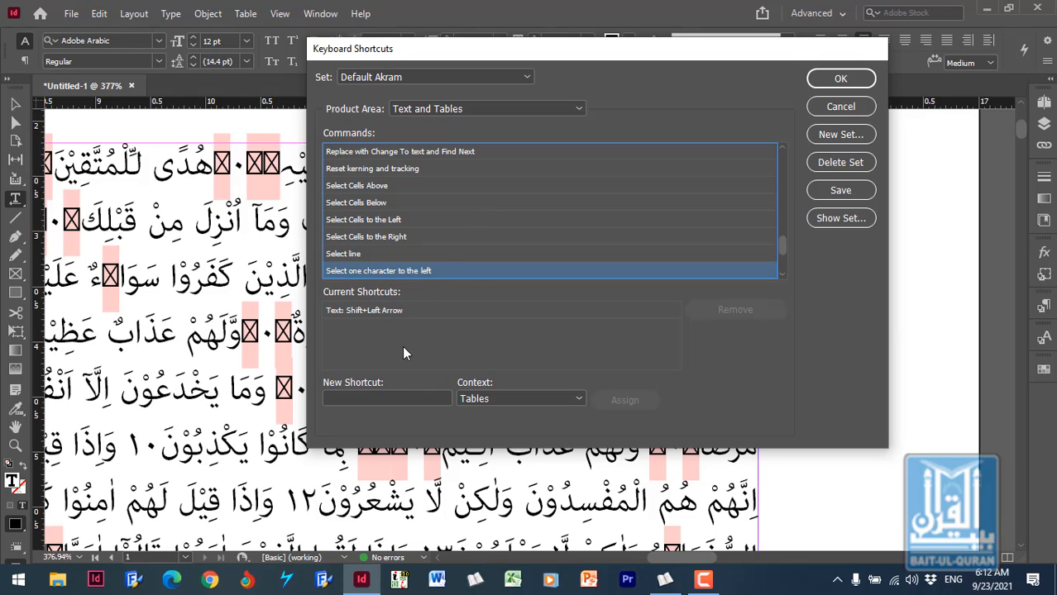
{"action": "left_click", "coordinate": [395, 396]}
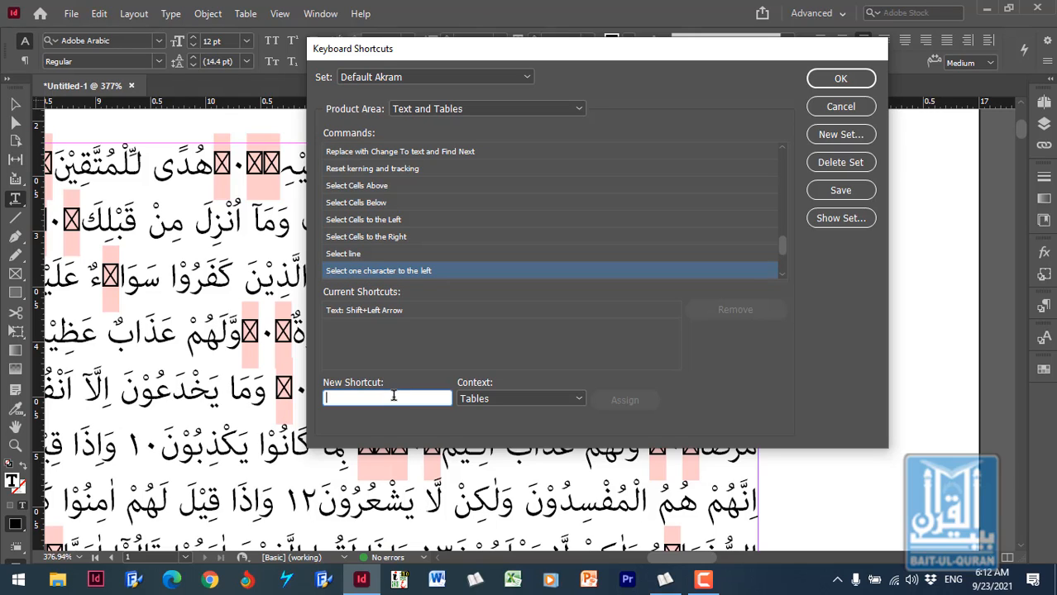
{"action": "key", "text": "shift+Right"}
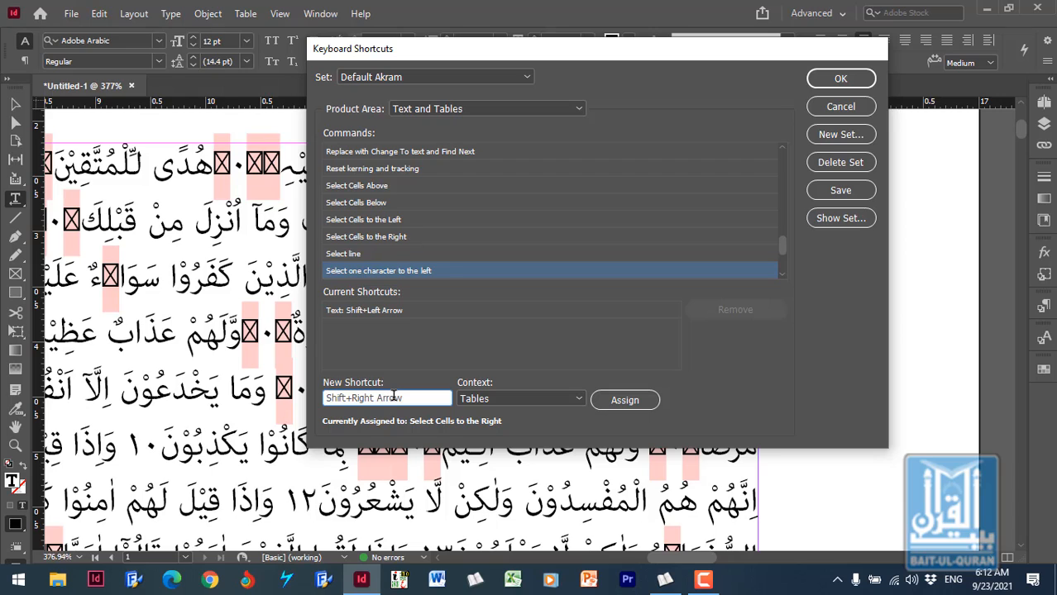
{"action": "left_click", "coordinate": [625, 401]}
- Assign Shift+Right Arrow in the Text context to "Select one character to the left" and remove its Text: Shift+Left Arrow shortcut
{"action": "left_click", "coordinate": [540, 398]}
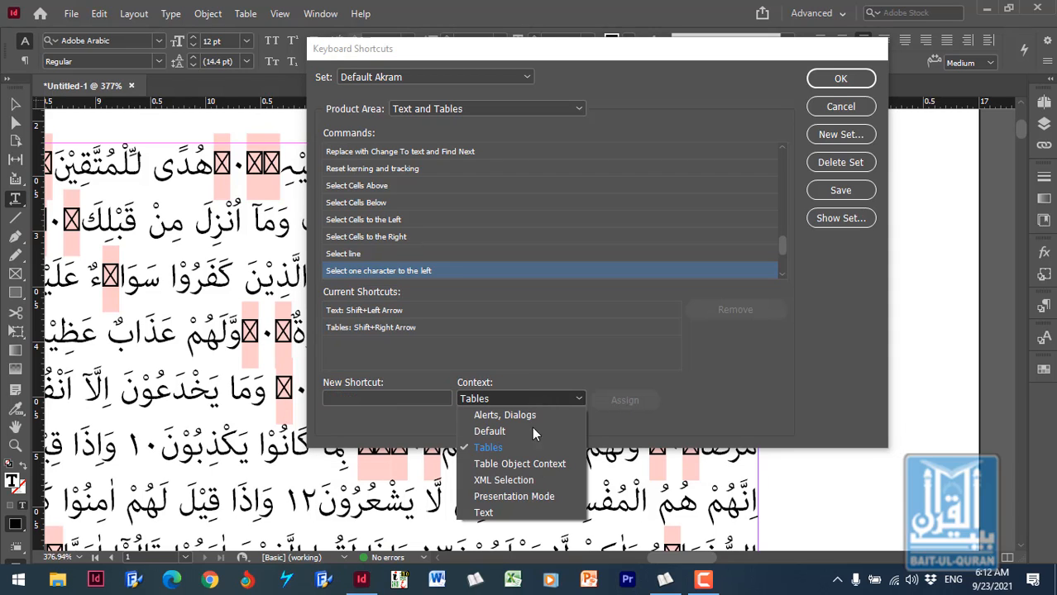
{"action": "left_click", "coordinate": [497, 514]}
{"action": "left_click", "coordinate": [419, 403]}
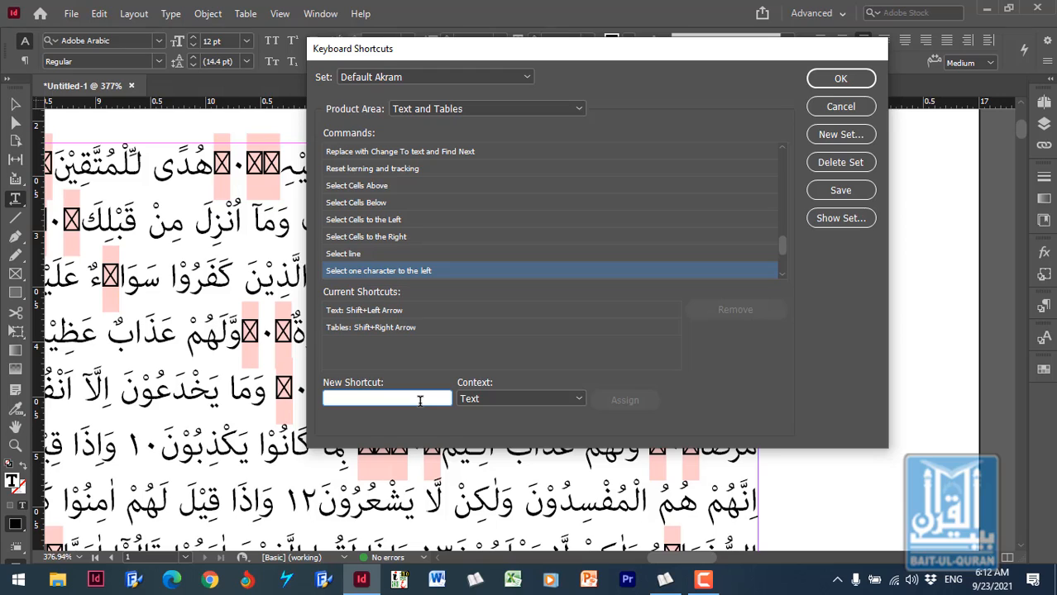
{"action": "key", "text": "shift+Right"}
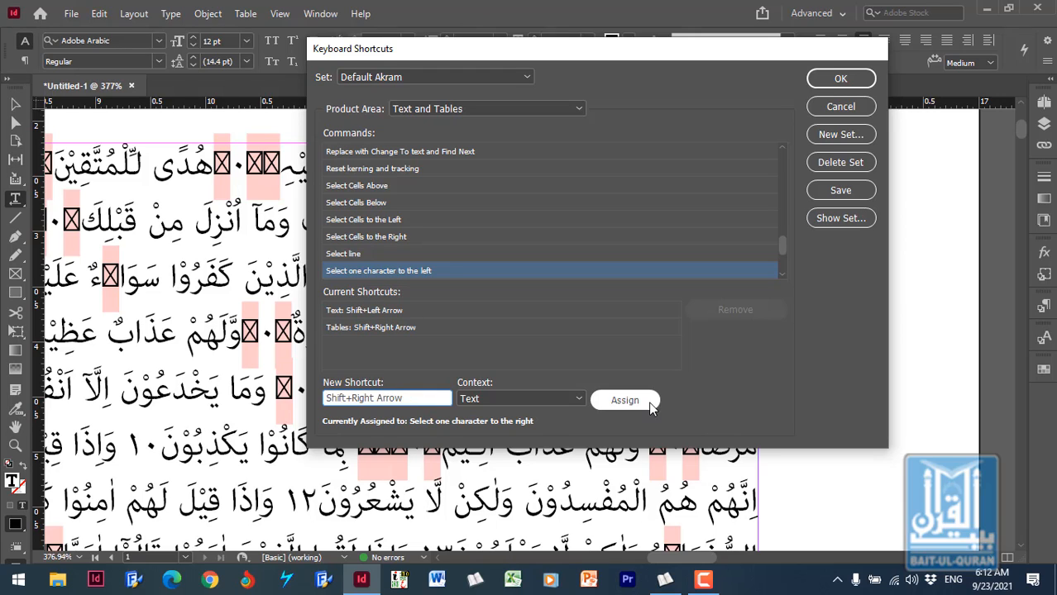
{"action": "left_click", "coordinate": [628, 404]}
{"action": "left_click", "coordinate": [439, 308]}
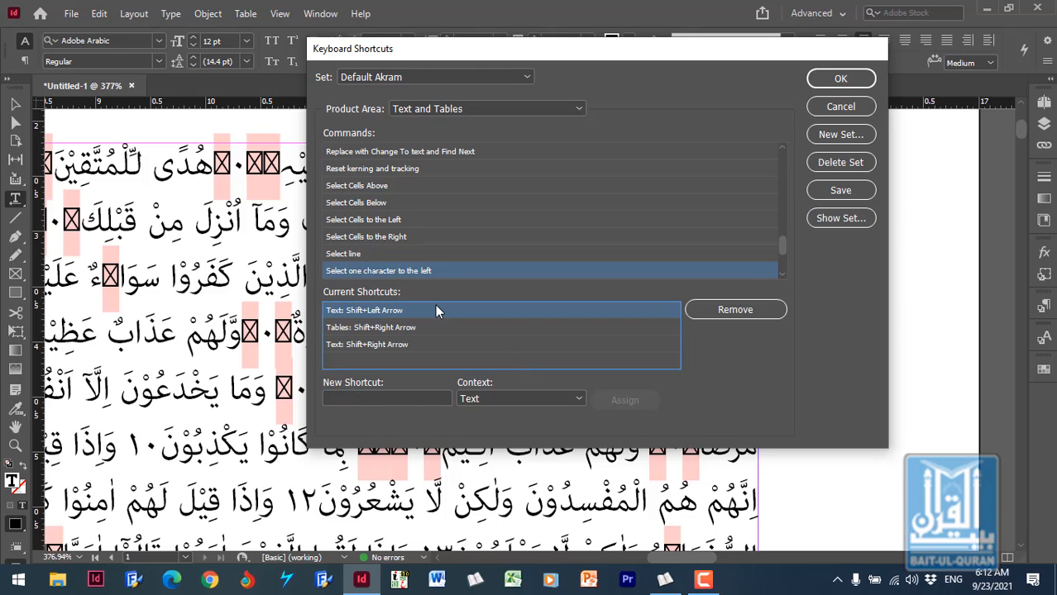
{"action": "left_click", "coordinate": [728, 310]}
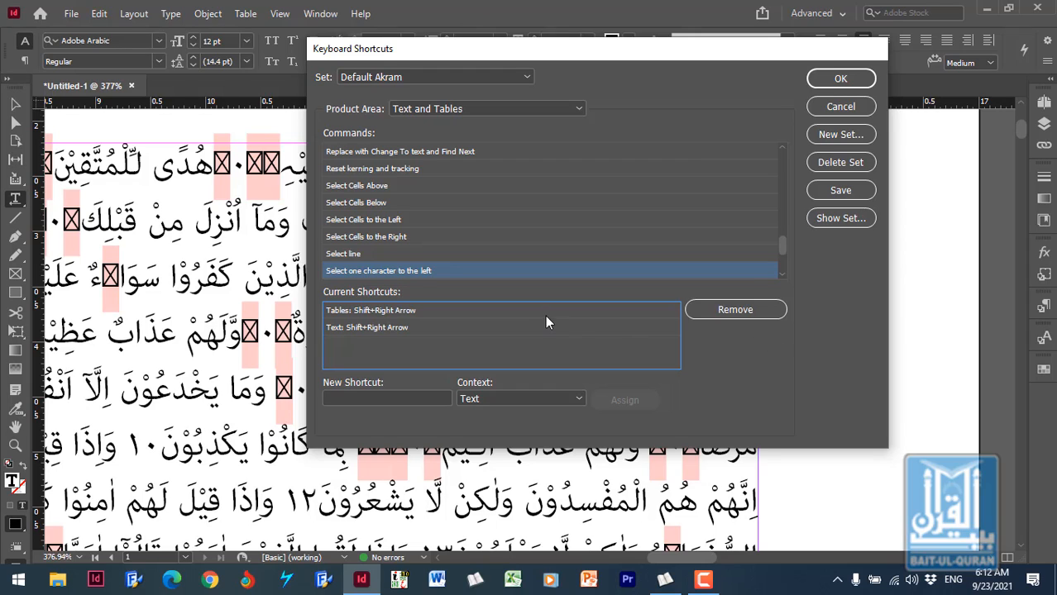
- Assign Shift+Left Arrow in the Text context as the shortcut for "Select one character to the right"
{"action": "left_click", "coordinate": [781, 272]}
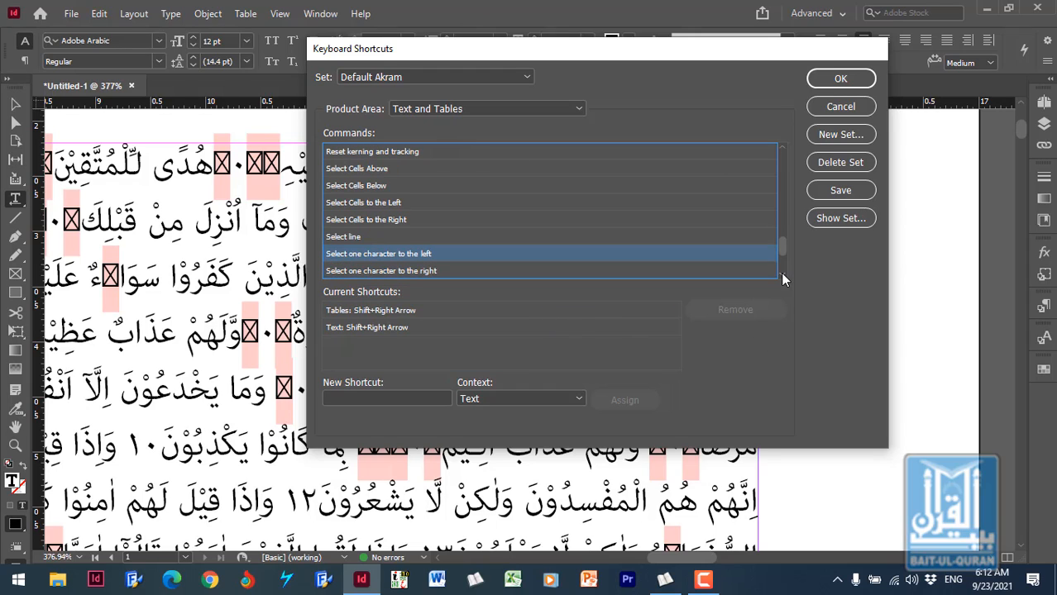
{"action": "left_click", "coordinate": [781, 272]}
{"action": "left_click", "coordinate": [402, 255]}
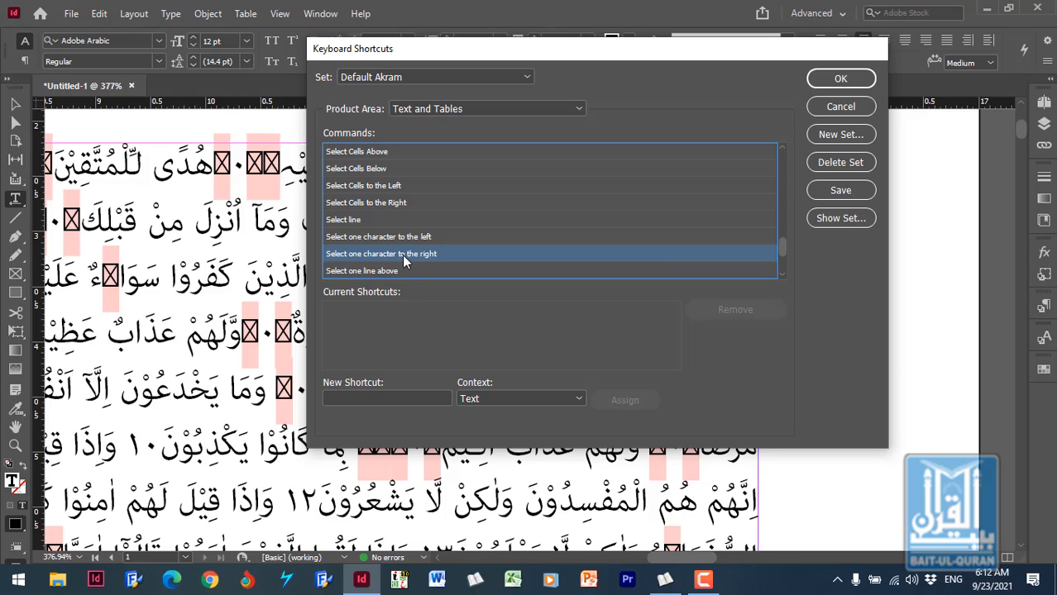
{"action": "left_click", "coordinate": [397, 400]}
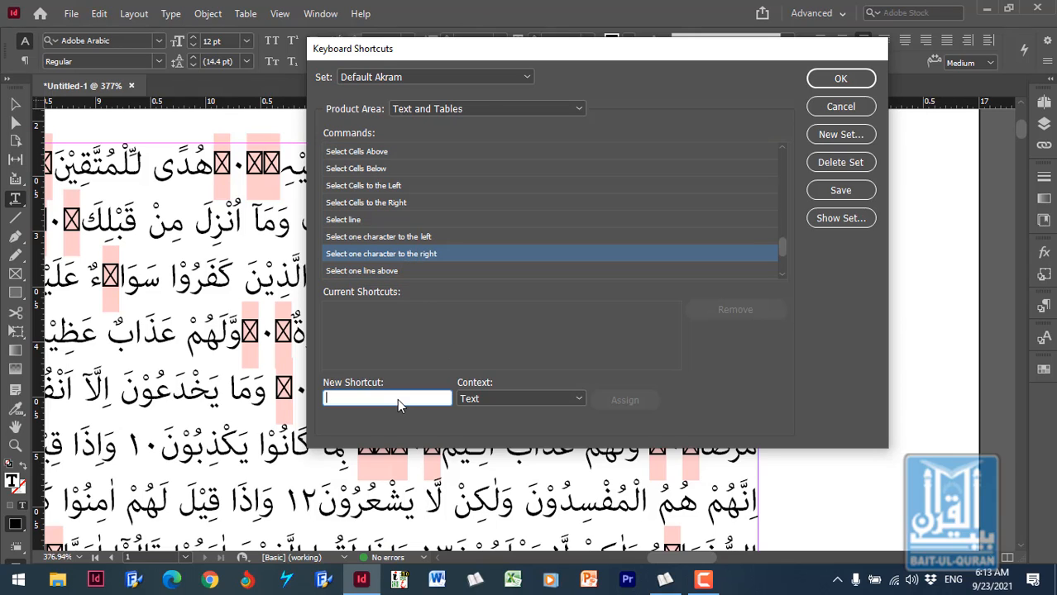
{"action": "key", "text": "shift+Left"}
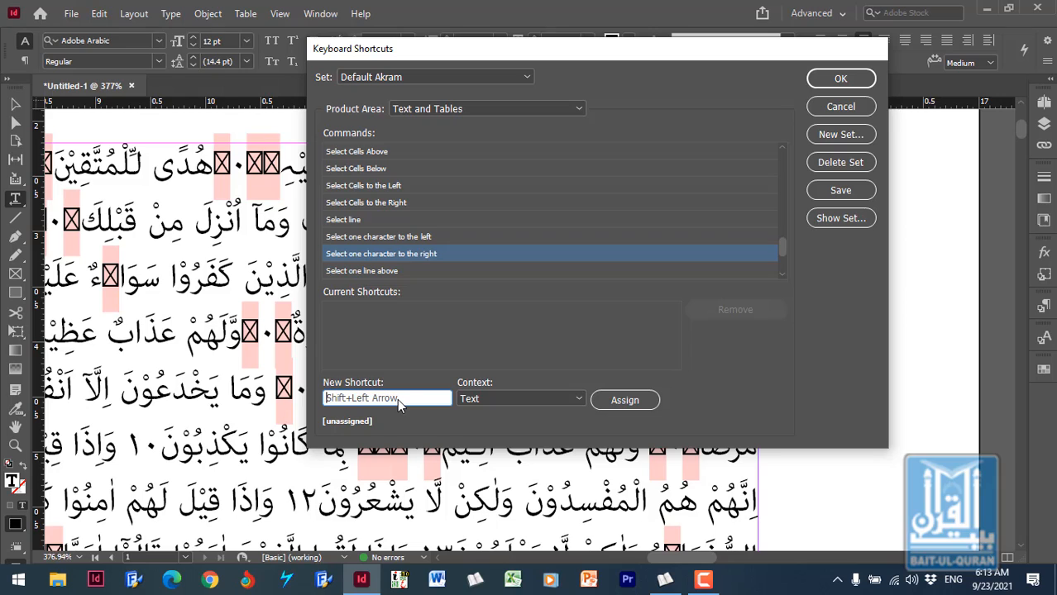
{"action": "left_click", "coordinate": [636, 402]}
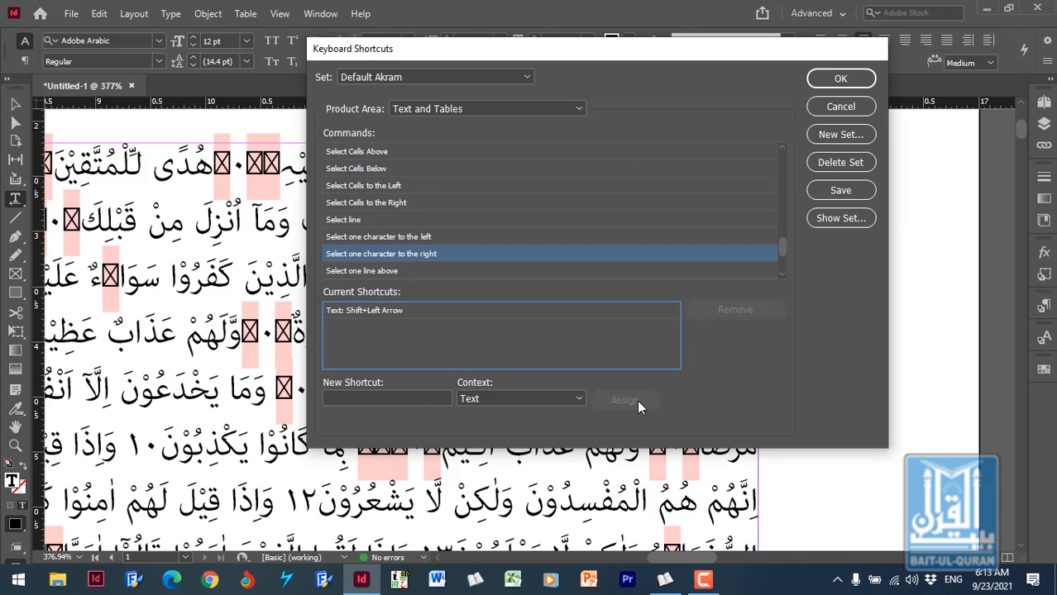
- Assign Shift+Left Arrow in the Tables context as an additional shortcut for "Select one character to the right"
{"action": "left_click", "coordinate": [493, 396]}
{"action": "left_click", "coordinate": [488, 448]}
{"action": "left_click", "coordinate": [409, 398]}
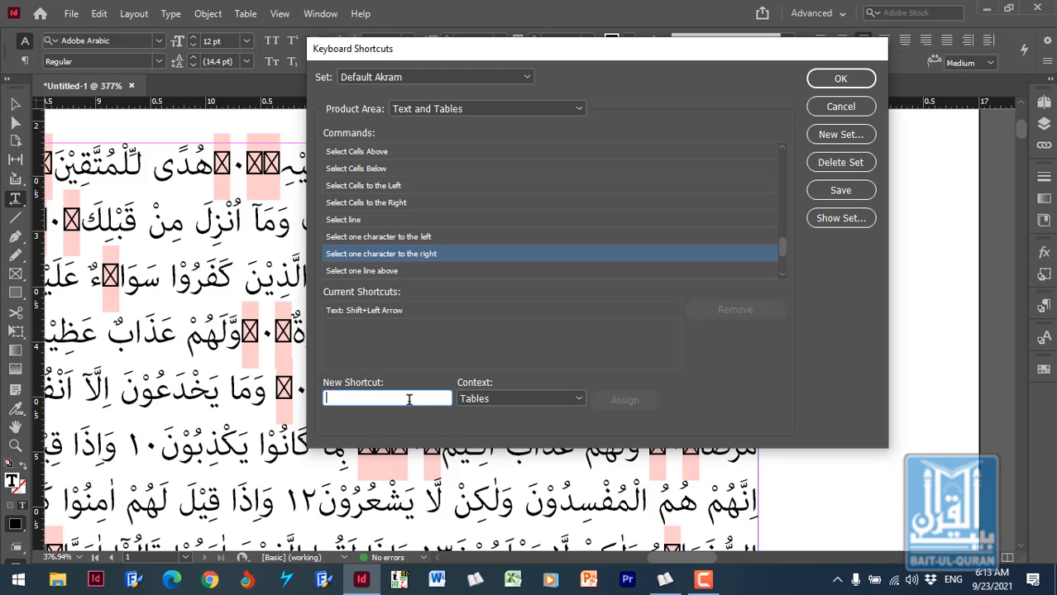
{"action": "key", "text": "shift+Left"}
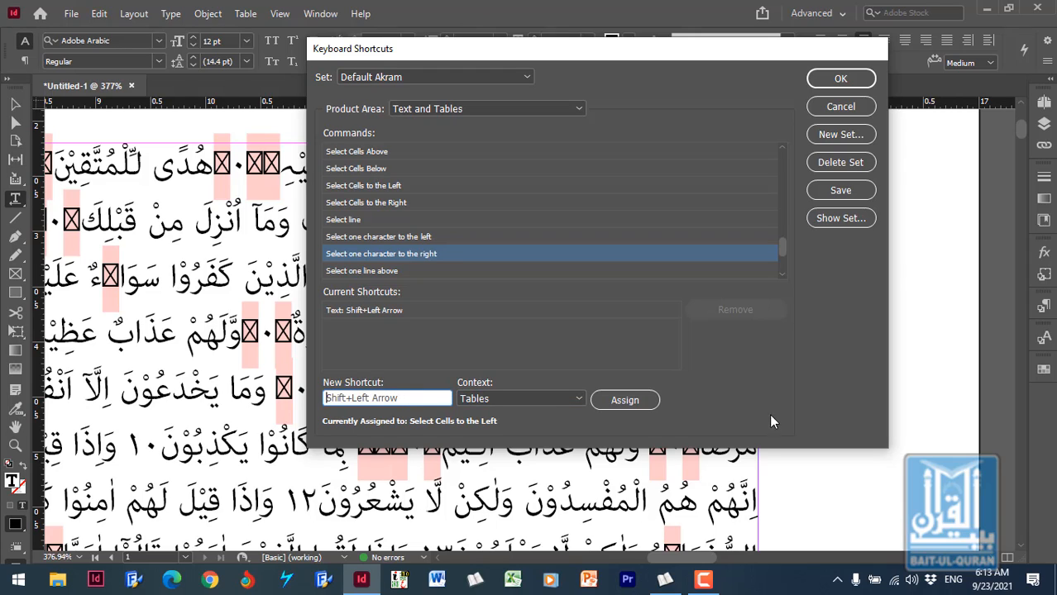
{"action": "left_click", "coordinate": [633, 400]}
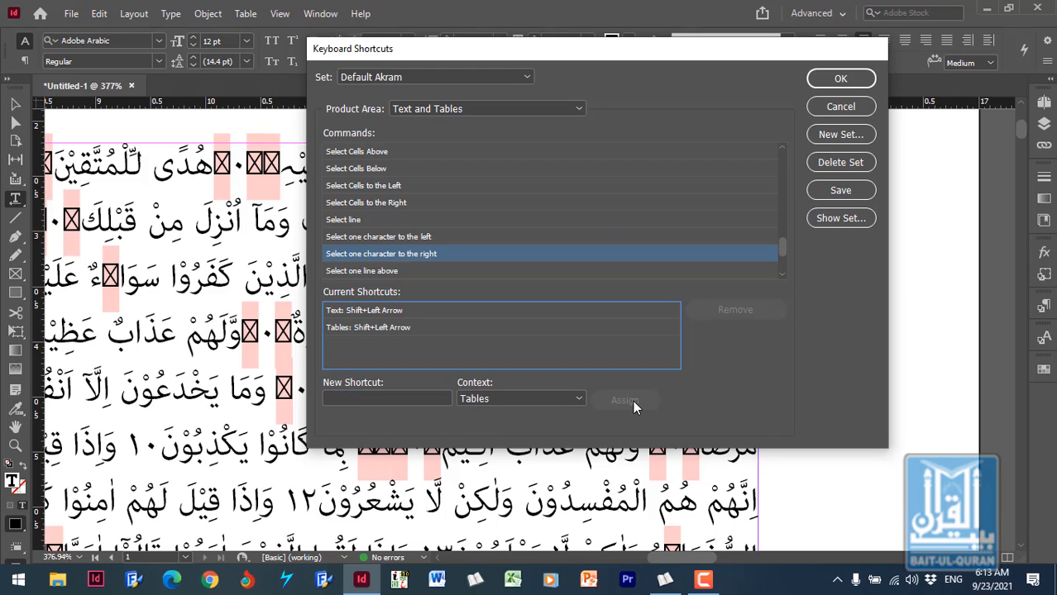
- Assign Shift+Ctrl+Right Arrow in the Tables context as a shortcut for "Select one word to the left"
{"action": "left_click", "coordinate": [782, 273]}
{"action": "left_click", "coordinate": [782, 274]}
{"action": "left_click", "coordinate": [782, 274]}
{"action": "left_click", "coordinate": [782, 274]}
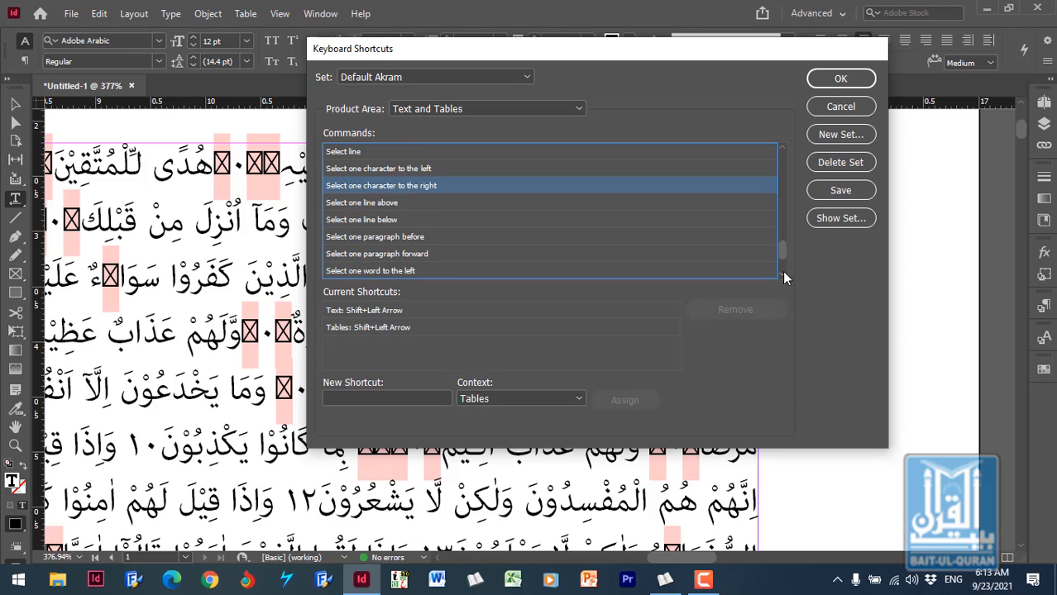
{"action": "left_click", "coordinate": [782, 274]}
{"action": "left_click", "coordinate": [782, 274]}
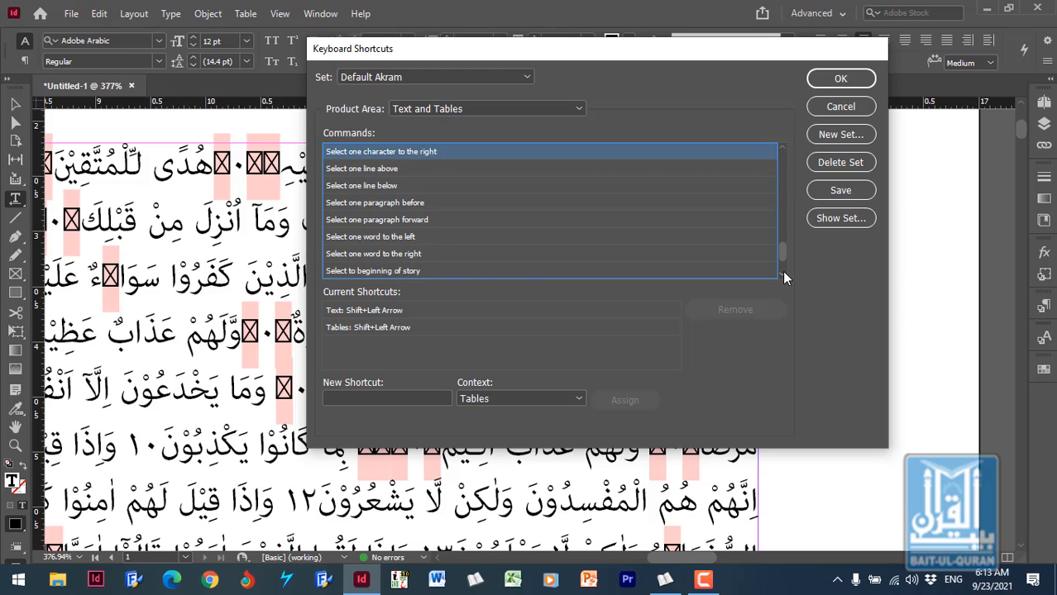
{"action": "left_click", "coordinate": [783, 274]}
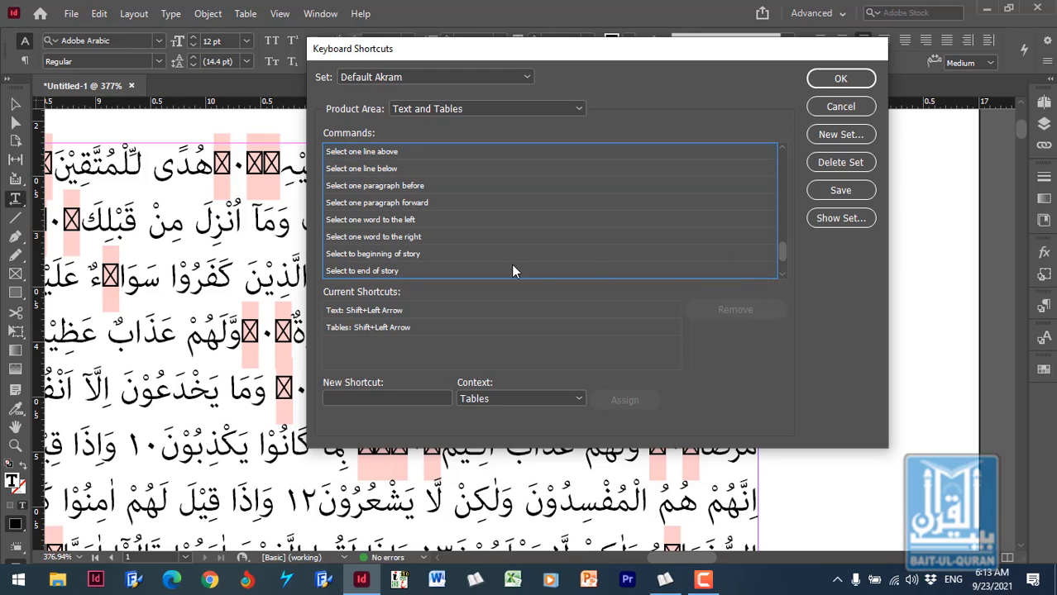
{"action": "left_click", "coordinate": [378, 224]}
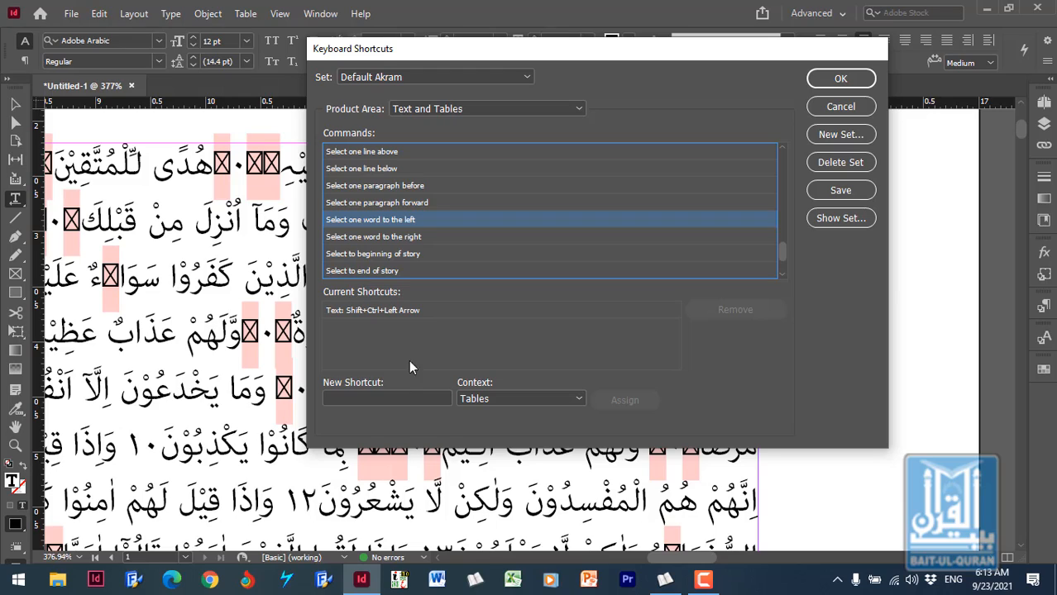
{"action": "left_click", "coordinate": [406, 398]}
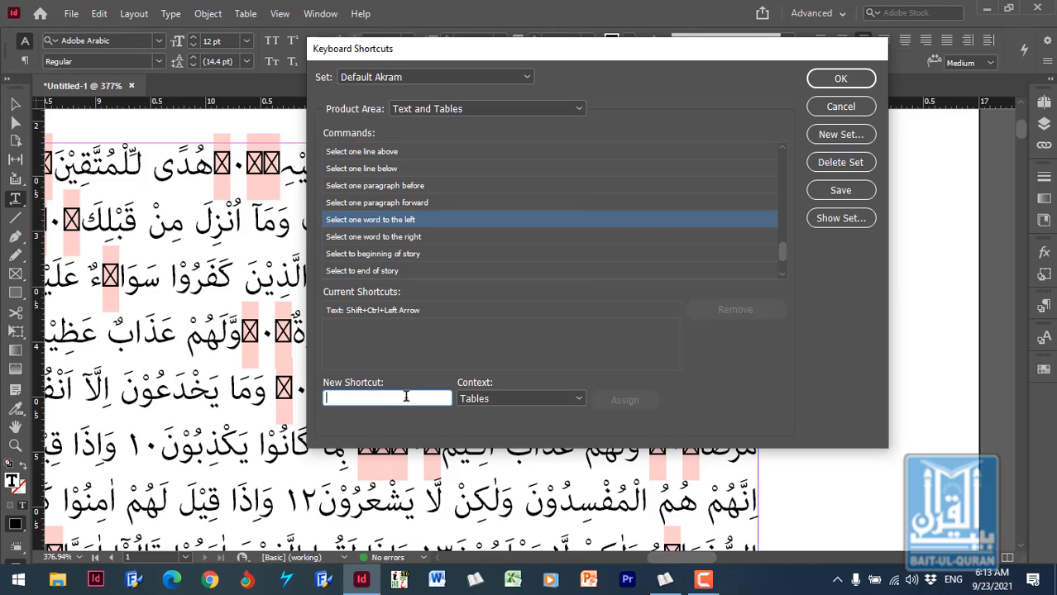
{"action": "key", "text": "ctrl+shift+Right"}
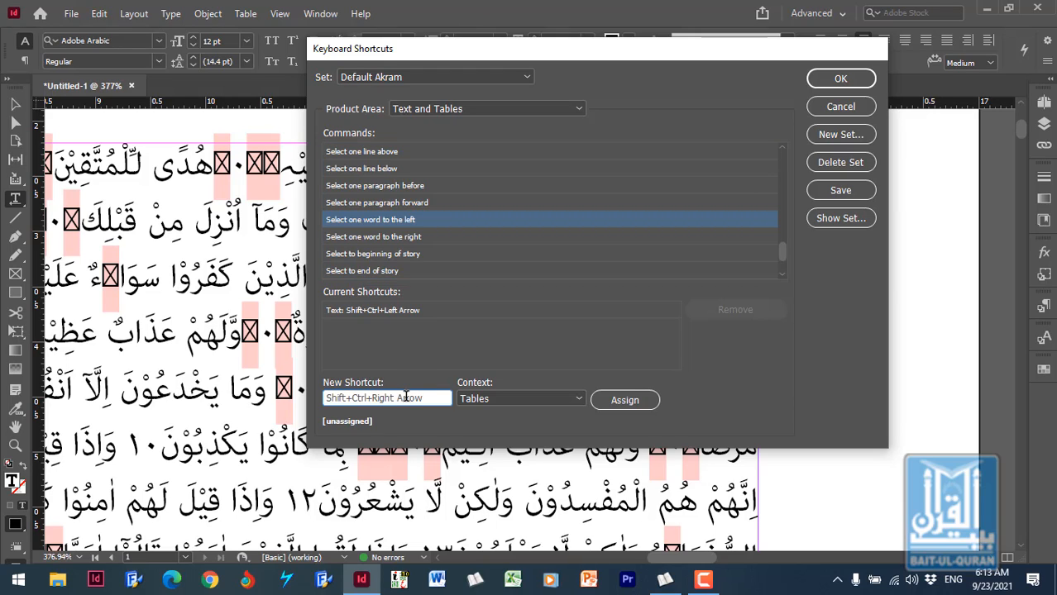
{"action": "left_click", "coordinate": [624, 400]}
- Assign Shift+Ctrl+Right Arrow in the Text context to "Select one word to the left" and remove its Text: Shift+Ctrl+Left Arrow shortcut
{"action": "left_click", "coordinate": [508, 399]}
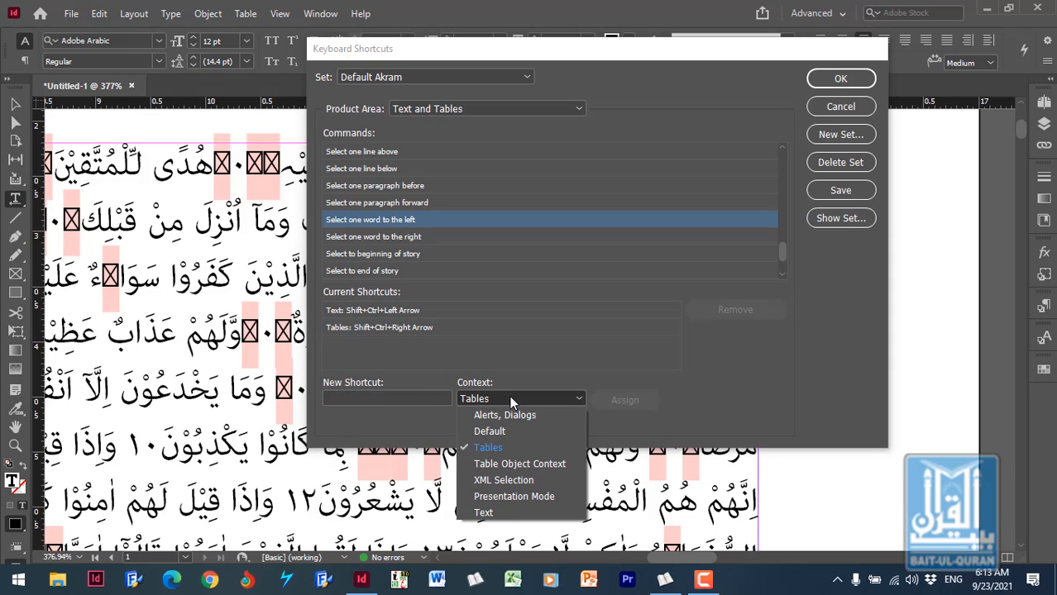
{"action": "left_click", "coordinate": [513, 512]}
{"action": "left_click", "coordinate": [397, 399]}
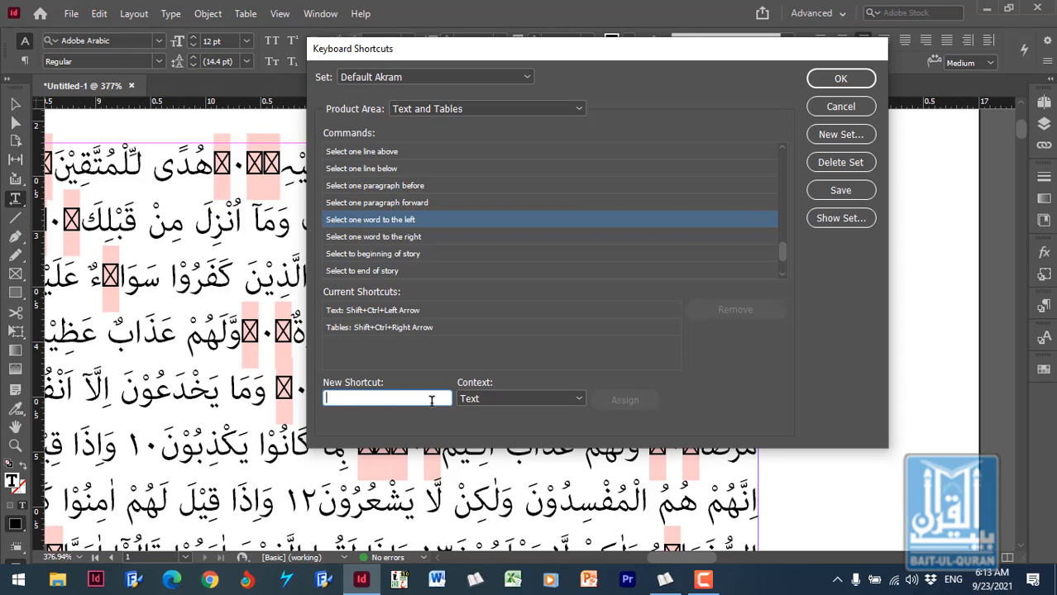
{"action": "key", "text": "ctrl+shift+Right"}
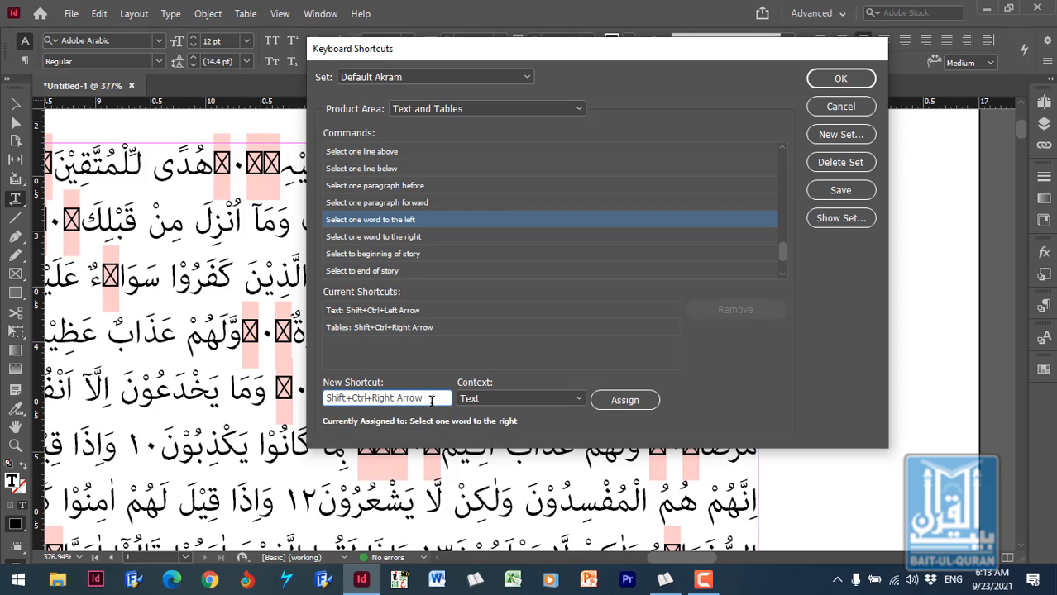
{"action": "left_click", "coordinate": [627, 400]}
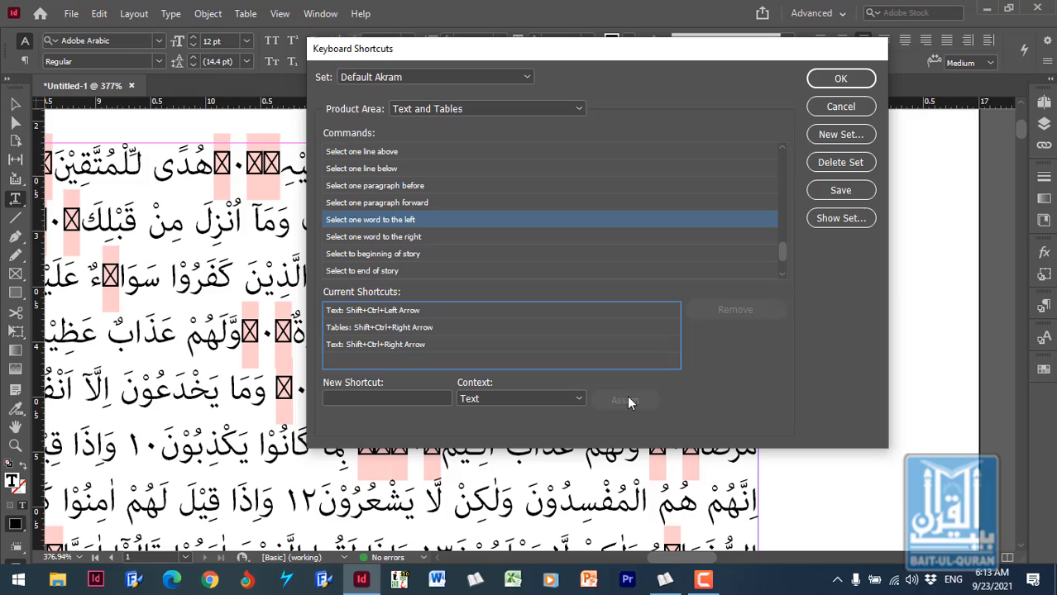
{"action": "left_click", "coordinate": [394, 310]}
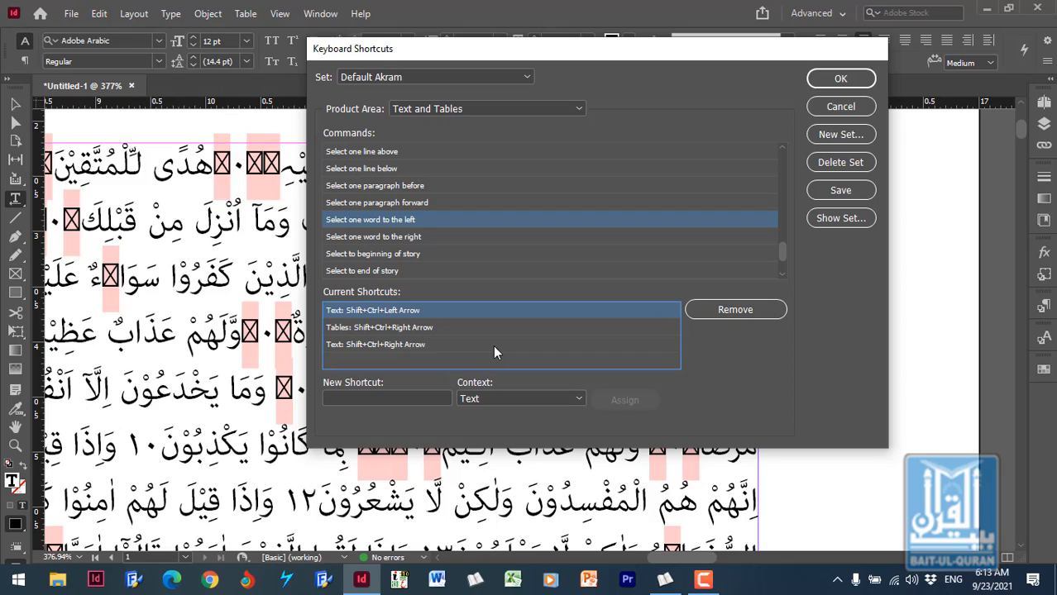
{"action": "left_click", "coordinate": [735, 310]}
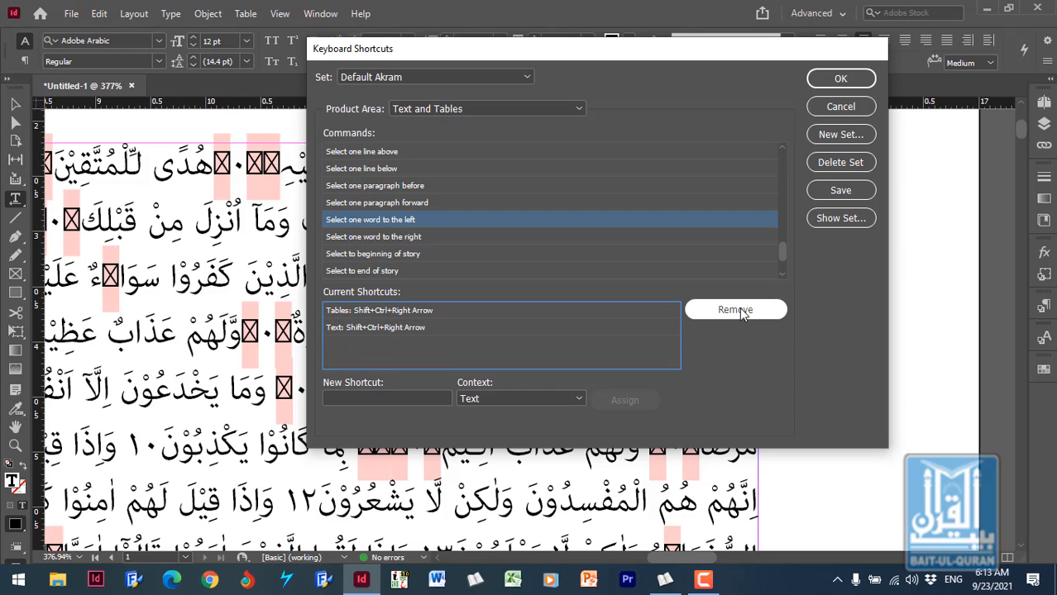
- Assign Shift+Ctrl+Left Arrow in the Text context as the shortcut for "Select one word to the right"
{"action": "left_click", "coordinate": [418, 239]}
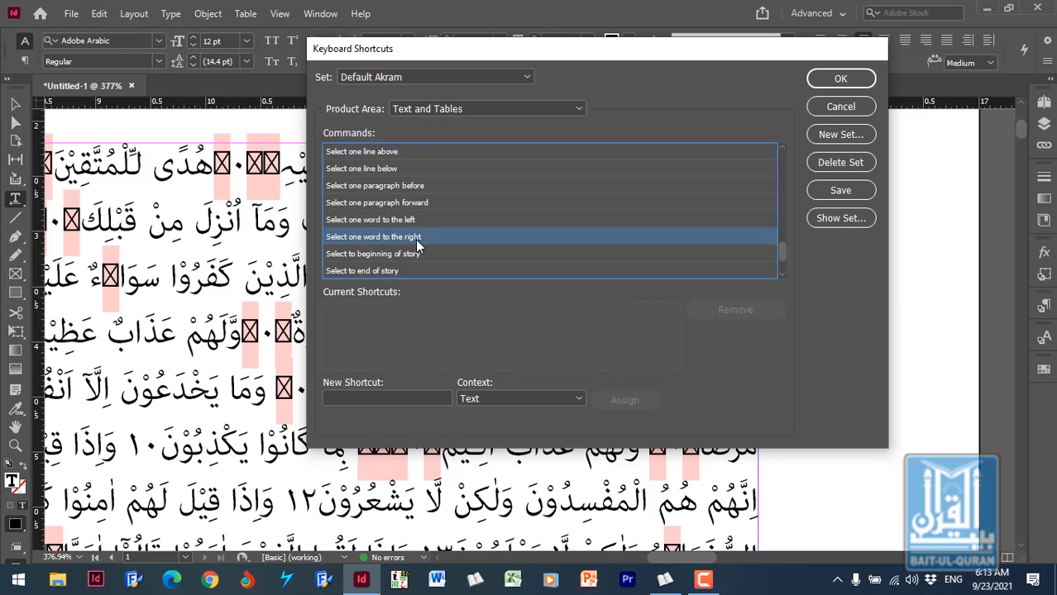
{"action": "left_click", "coordinate": [408, 399]}
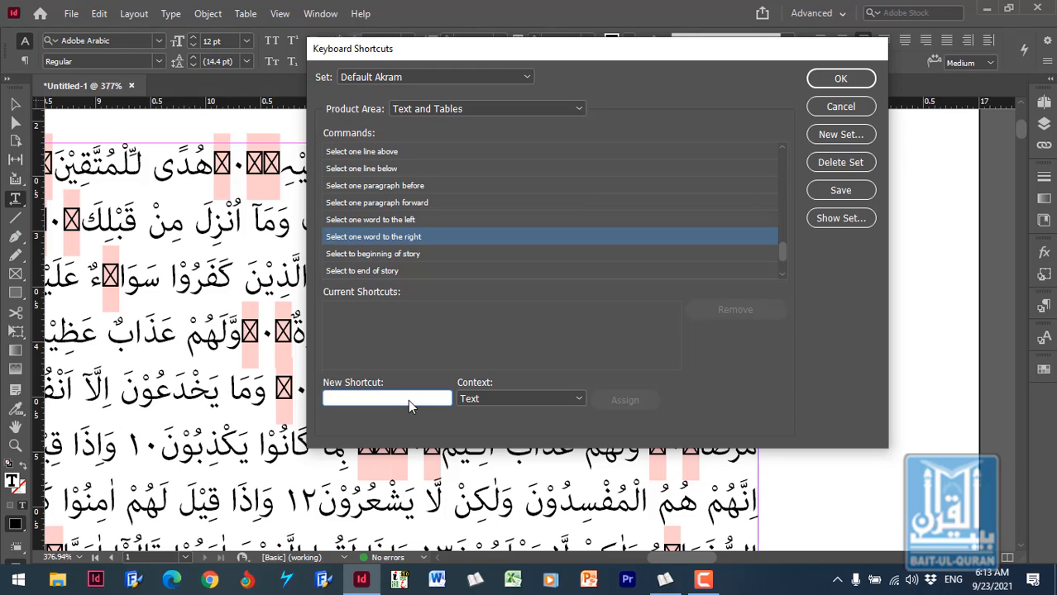
{"action": "key", "text": "ctrl+shift+Left"}
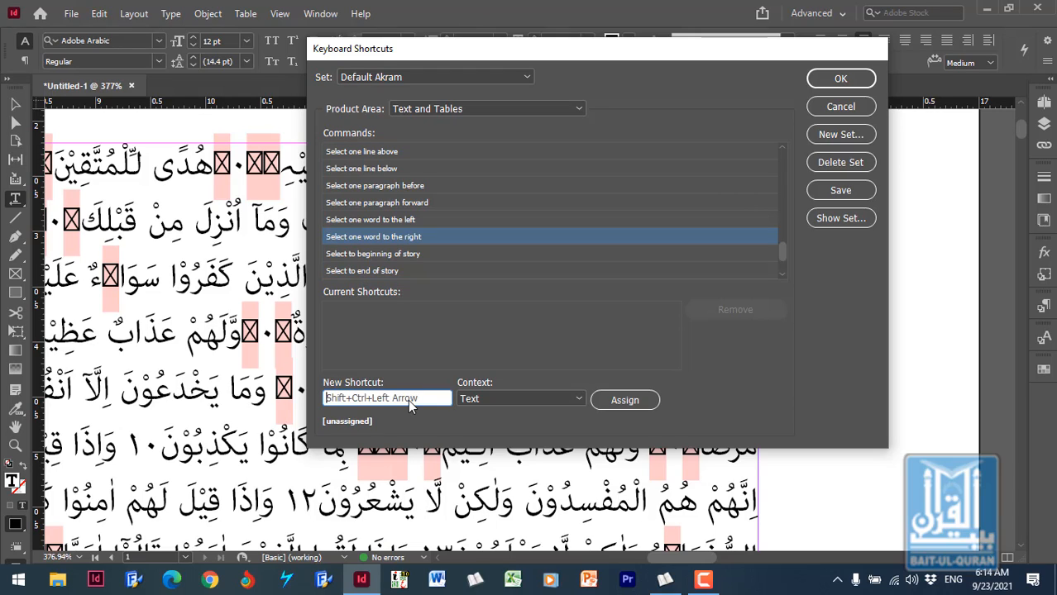
{"action": "left_click", "coordinate": [643, 401]}
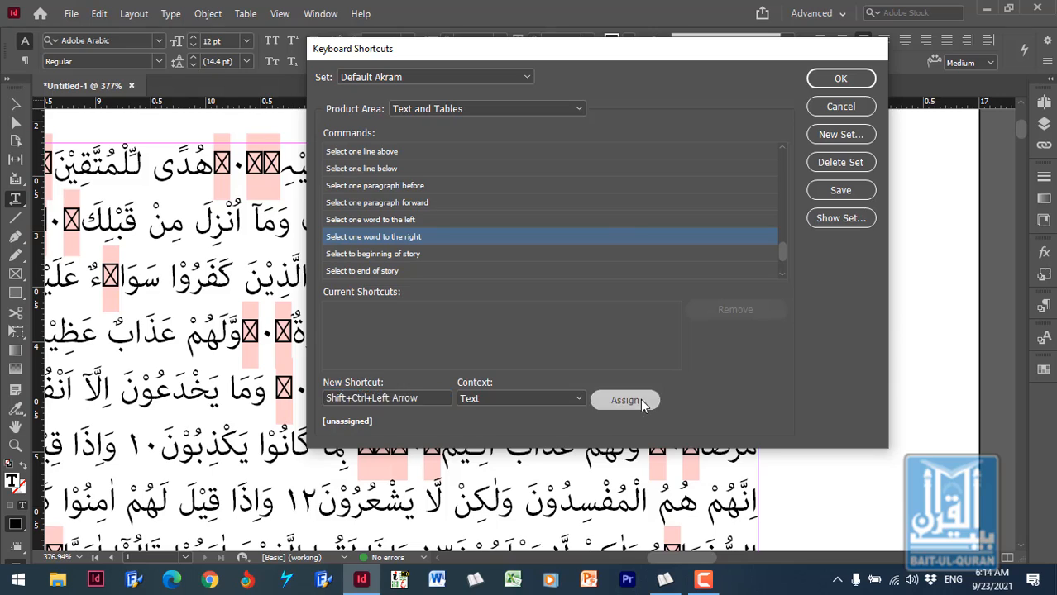
- Assign Shift+Ctrl+Left Arrow in the Tables context to "Select one word to the right" and save the Default Akram shortcut set
{"action": "left_click", "coordinate": [534, 399]}
{"action": "left_click", "coordinate": [513, 447]}
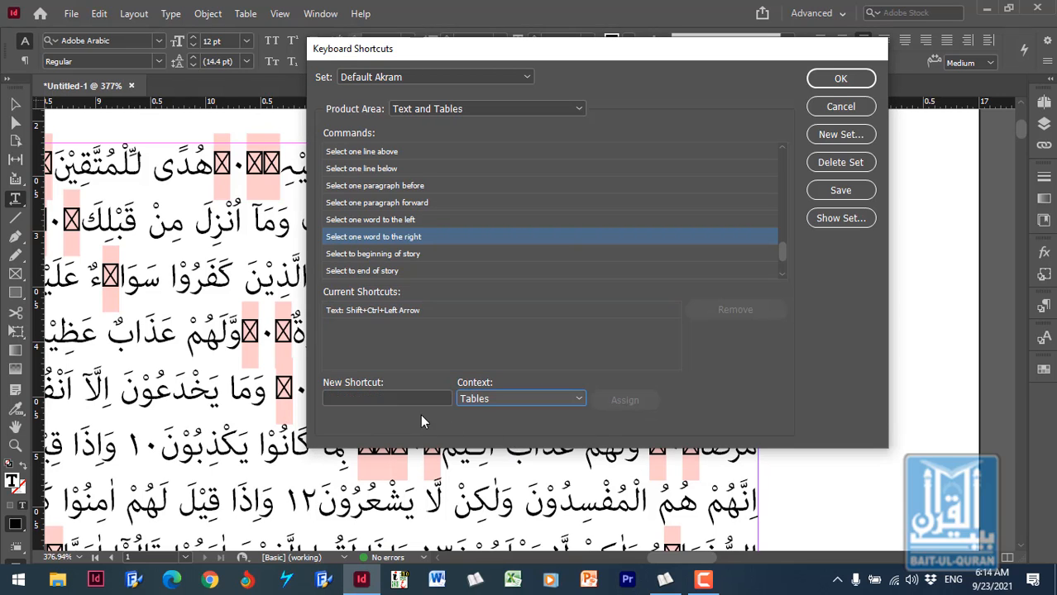
{"action": "left_click", "coordinate": [418, 399]}
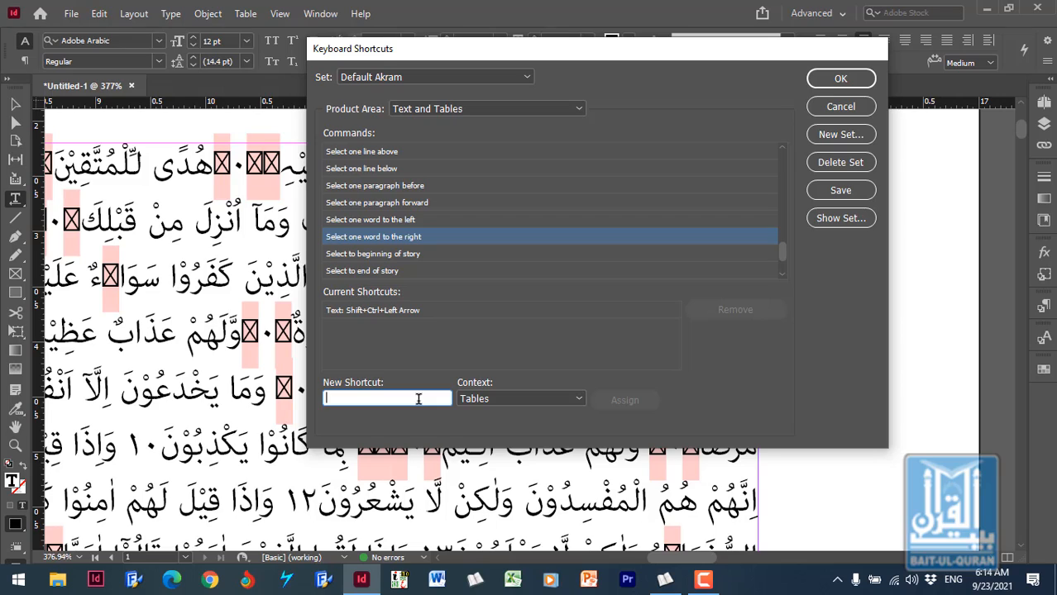
{"action": "key", "text": "ctrl+shift+Left"}
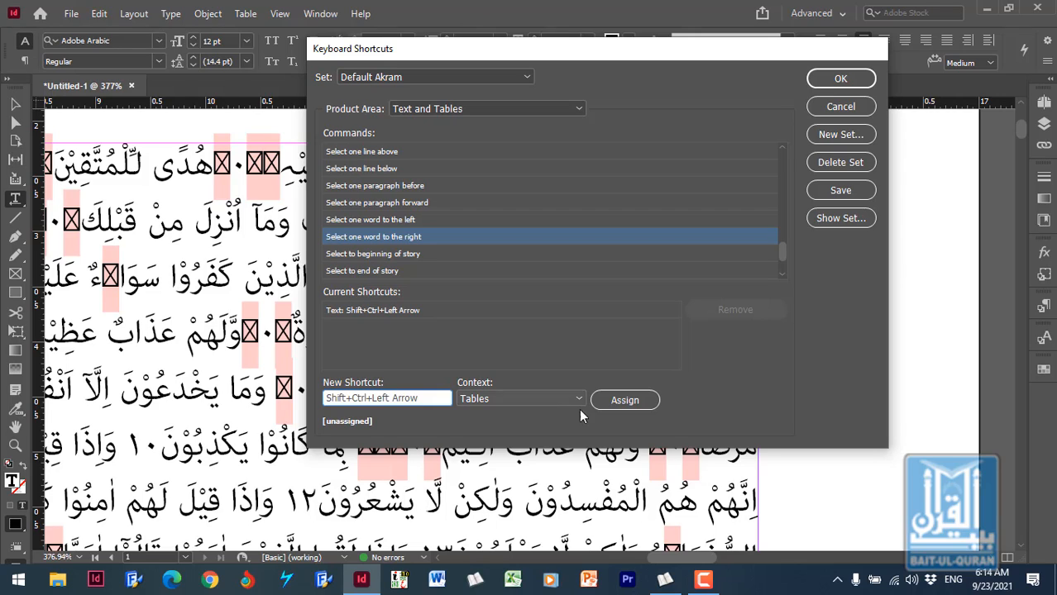
{"action": "left_click", "coordinate": [645, 400]}
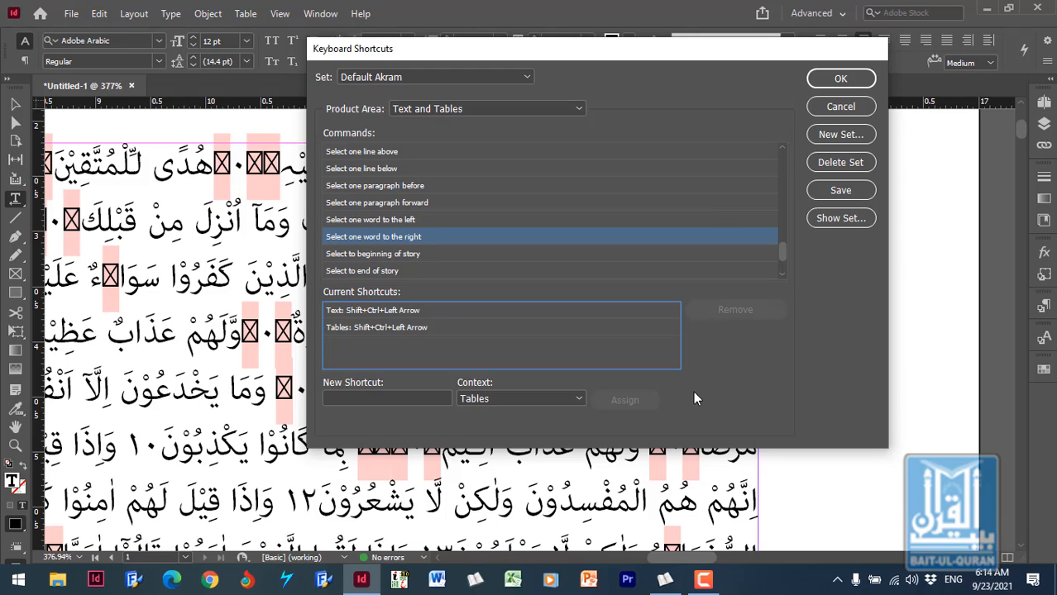
{"action": "left_click", "coordinate": [852, 190]}
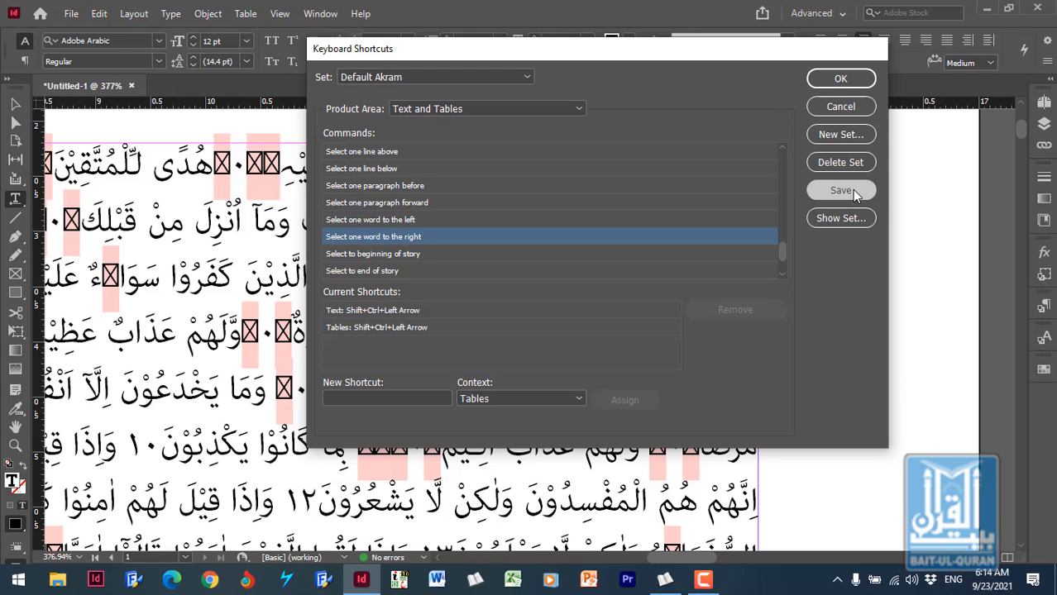
{"action": "left_click", "coordinate": [840, 79]}
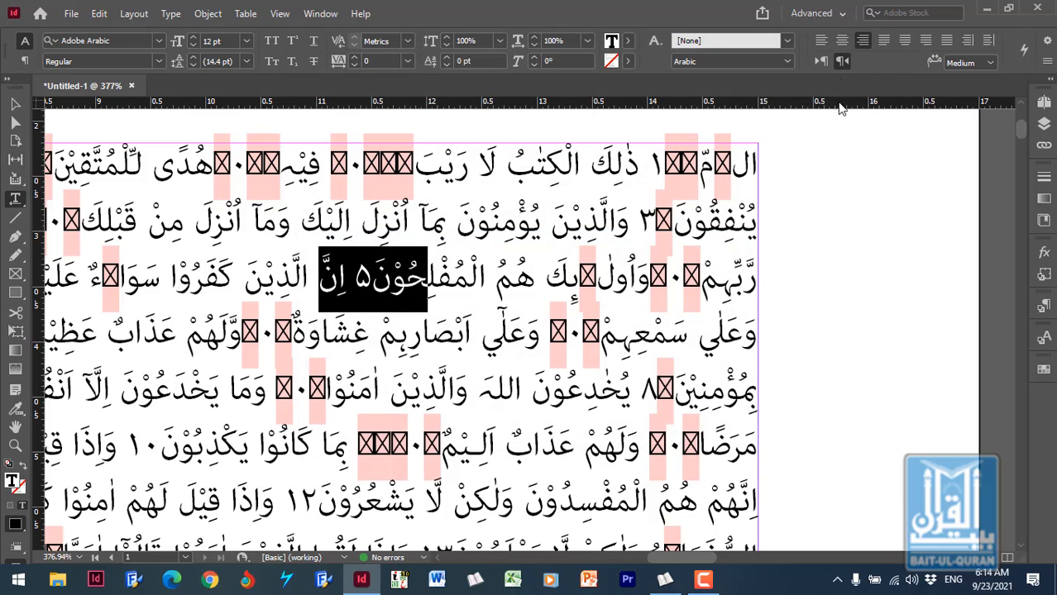
- Test the swapped cursor shortcuts by moving the insertion point left and right through the second line of Quran text
{"action": "left_click", "coordinate": [546, 231]}
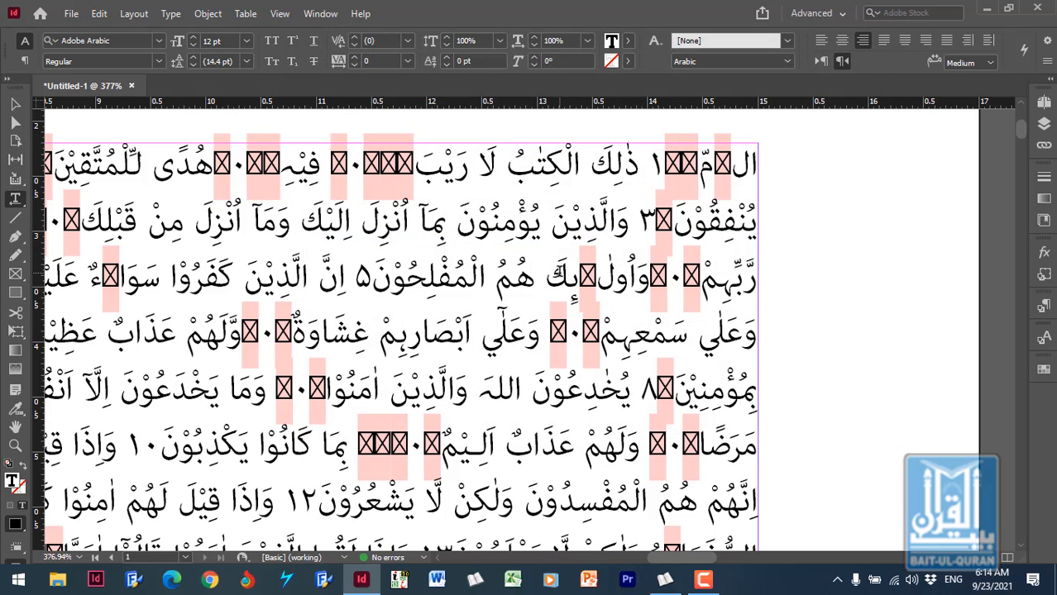
{"action": "key", "text": "Left"}
{"action": "key", "text": "Left"}
{"action": "key", "text": "Left"}
{"action": "key", "text": "Left"}
{"action": "key", "text": "Left"}
{"action": "key", "text": "Left"}
{"action": "key", "text": "Left"}
{"action": "key", "text": "Left"}
{"action": "key", "text": "Left"}
{"action": "key", "text": "Left"}
{"action": "key", "text": "Right"}
{"action": "key", "text": "Right"}
{"action": "key", "text": "Right"}
{"action": "key", "text": "Right"}
{"action": "key", "text": "Right"}
{"action": "key", "text": "Right"}
{"action": "key", "text": "Right"}
{"action": "key", "text": "Right"}
- Test leftward character-by-character selection from the word يُؤْمِنُوْنَ in the second line, then release the selection
{"action": "key", "text": "shift+Left"}
{"action": "key", "text": "shift+Left"}
{"action": "key", "text": "shift+Left"}
{"action": "key", "text": "shift+Left"}
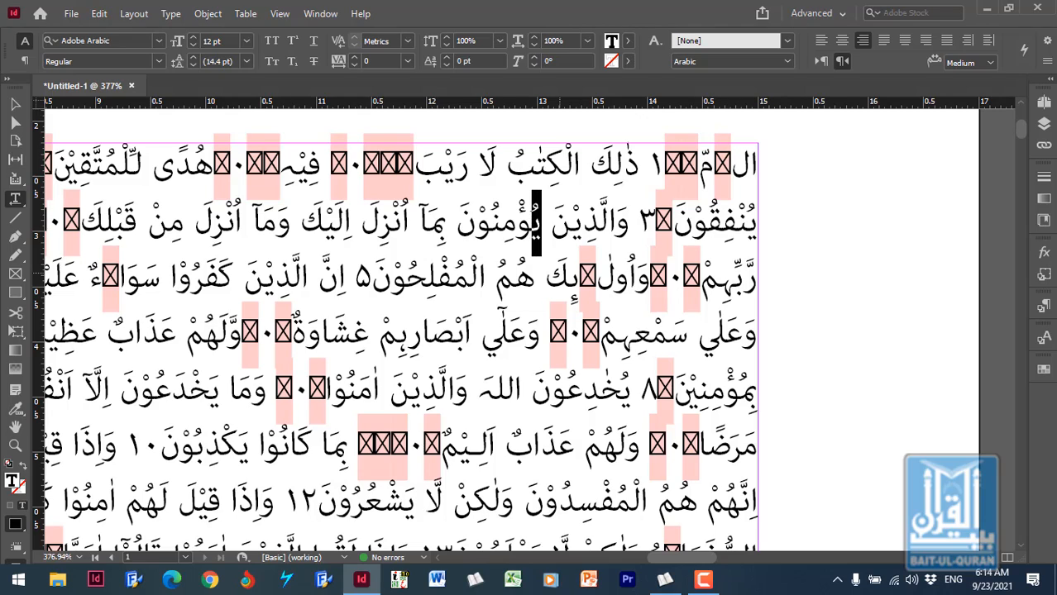
{"action": "key", "text": "shift+Left"}
{"action": "key", "text": "shift+Left"}
{"action": "key", "text": "shift+Left"}
{"action": "key", "text": "shift+Left"}
{"action": "key", "text": "shift+Left"}
{"action": "key", "text": "shift+Left"}
{"action": "key", "text": "shift+Left"}
{"action": "key", "text": "shift+Left"}
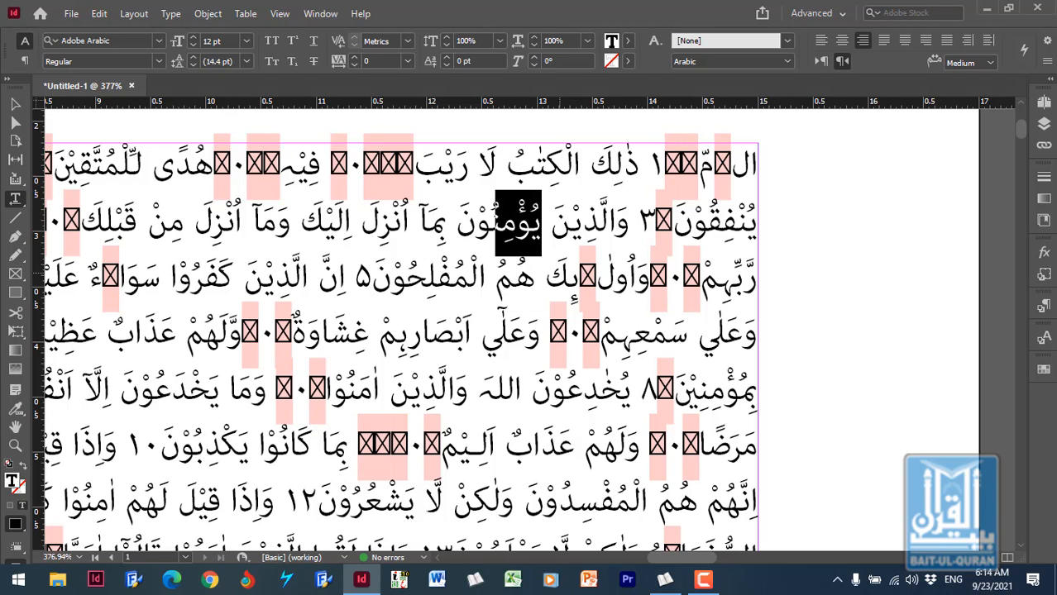
{"action": "key", "text": "shift+Left"}
{"action": "key", "text": "shift+Left"}
{"action": "key", "text": "shift+Left"}
{"action": "key", "text": "shift+Left"}
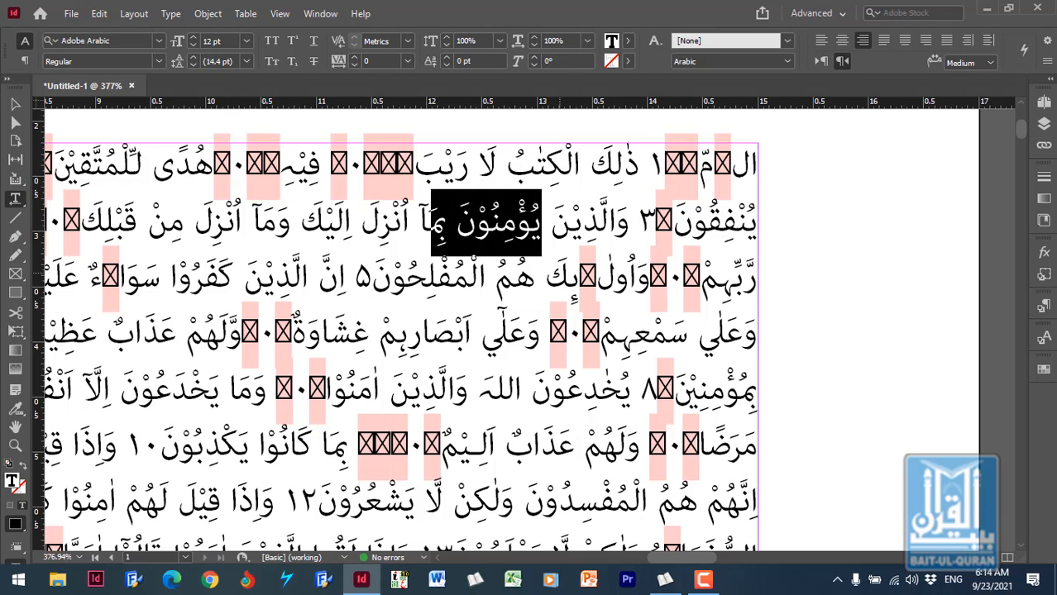
{"action": "key", "text": "Right"}
{"action": "key", "text": "Right"}
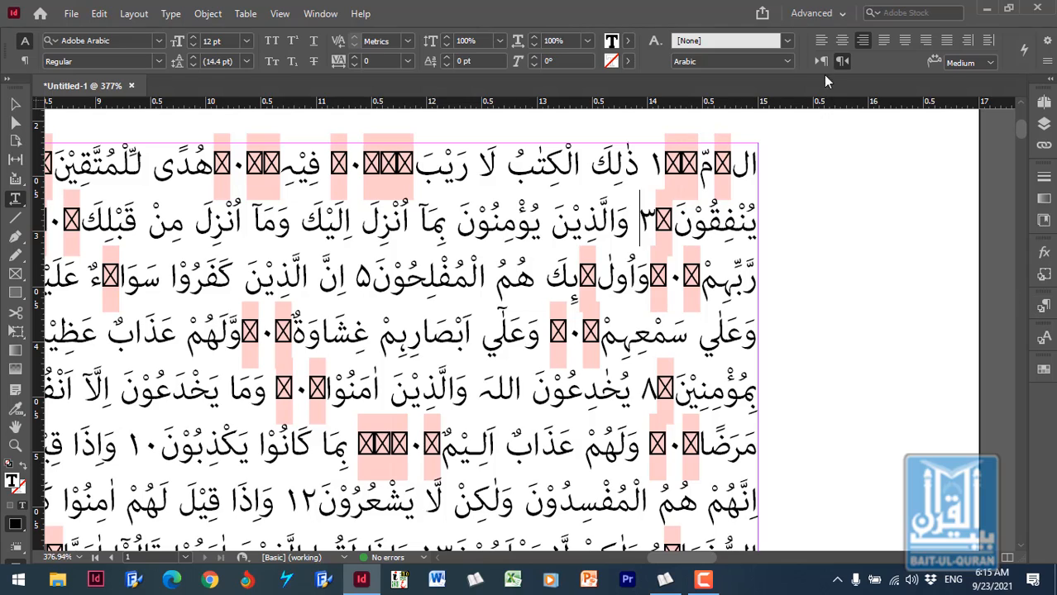
- Try out the Essentials workspace, followed by the Book workspace
{"action": "left_click", "coordinate": [844, 14]}
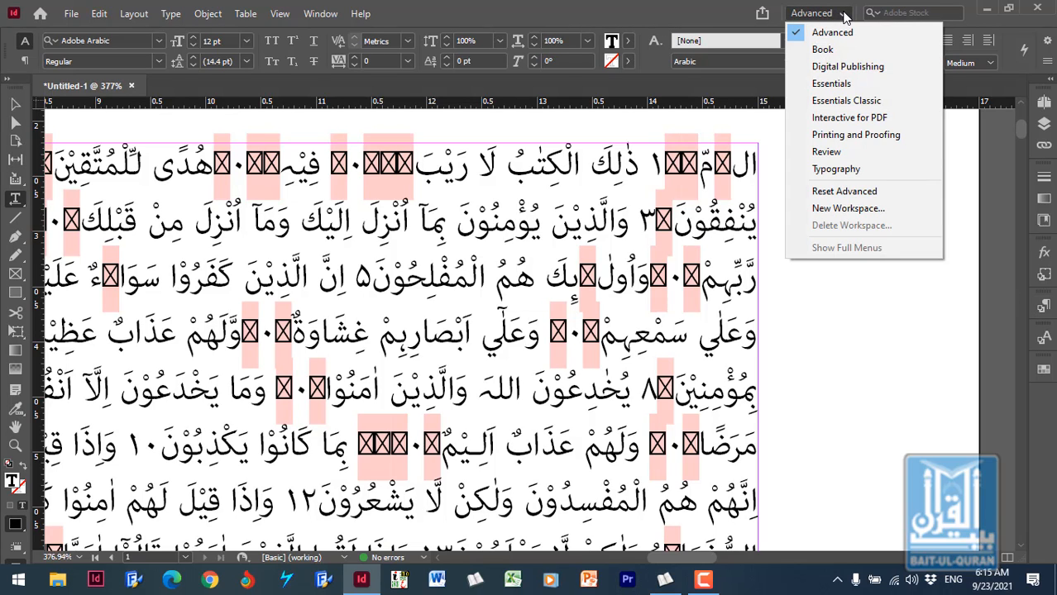
{"action": "left_click", "coordinate": [831, 84]}
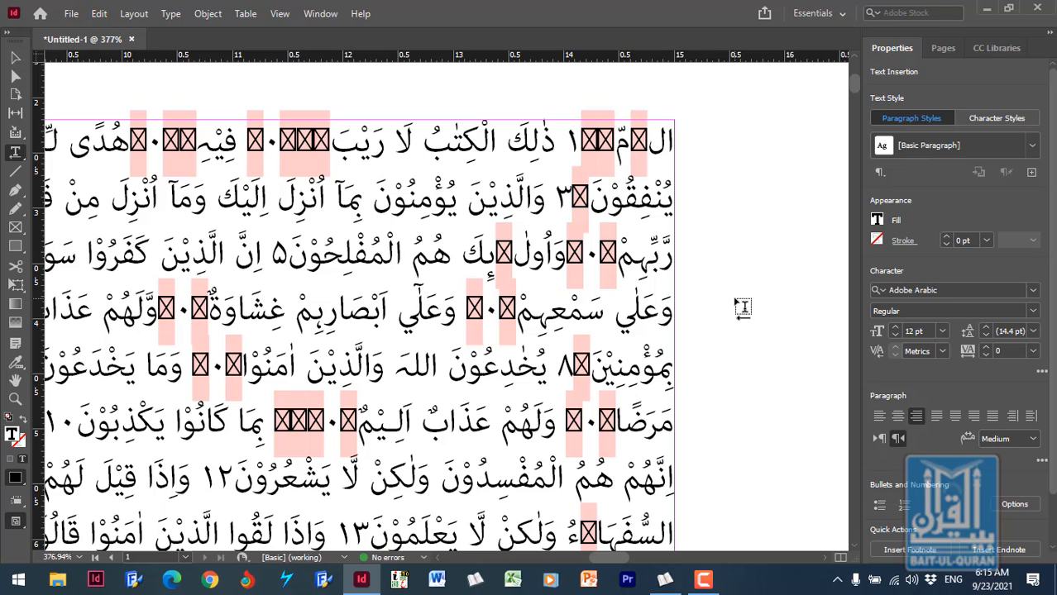
{"action": "left_click", "coordinate": [842, 15]}
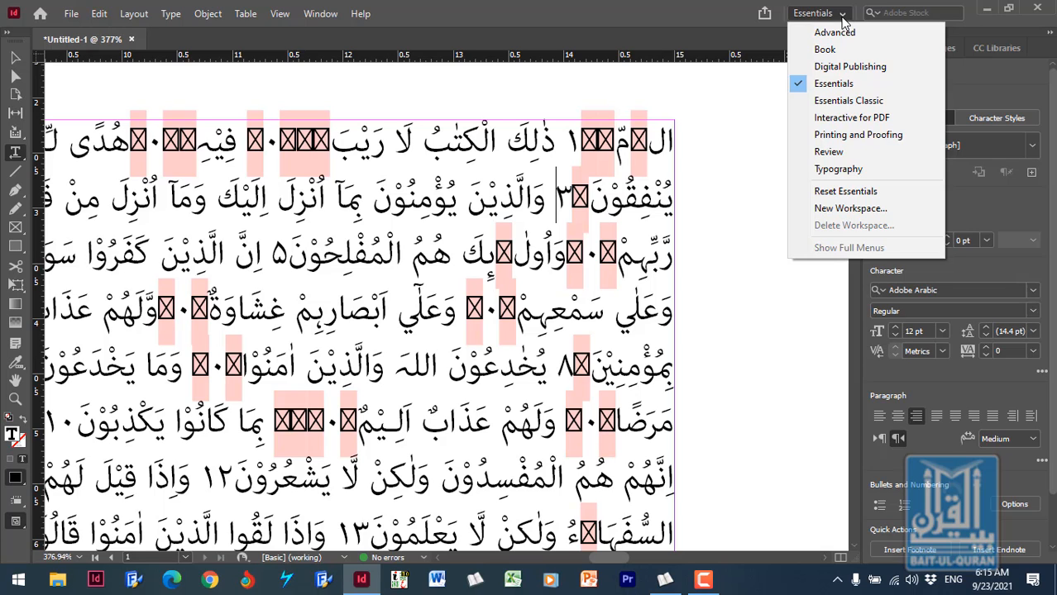
{"action": "left_click", "coordinate": [837, 51]}
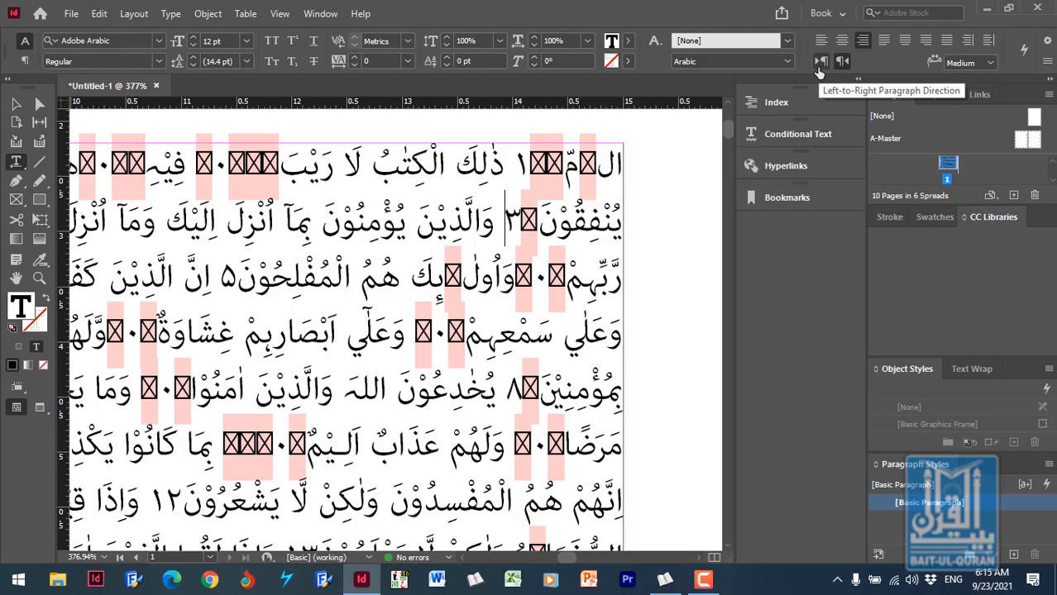
- Switch to the Digital Publishing workspace and dock the Paragraph Styles and Character Styles group beside the collapsed icon column
{"action": "left_click", "coordinate": [841, 13]}
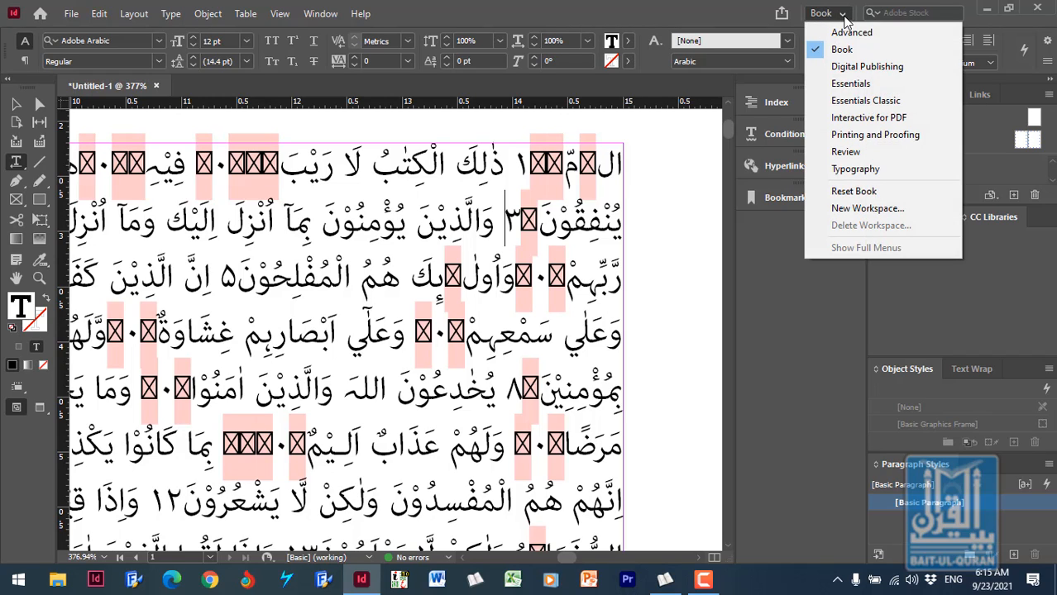
{"action": "left_click", "coordinate": [892, 71]}
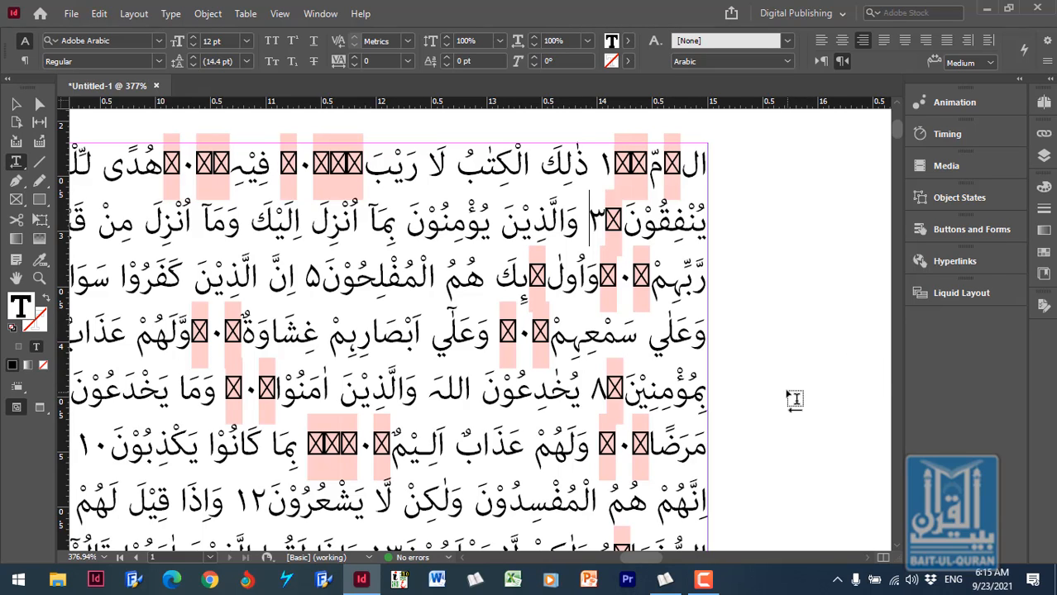
{"action": "left_click", "coordinate": [307, 18]}
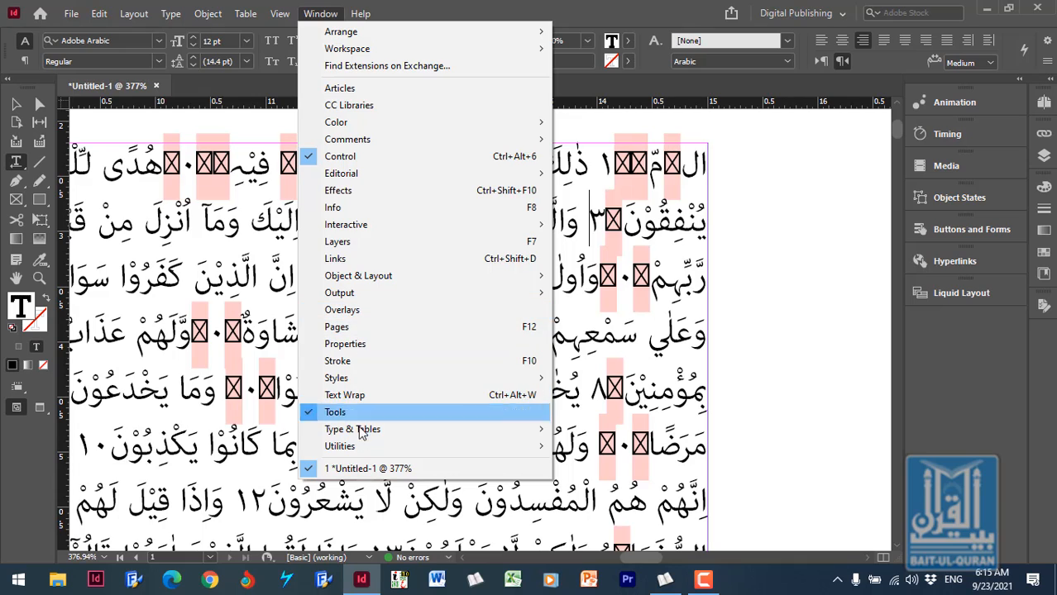
{"action": "mouse_move", "coordinate": [368, 384]}
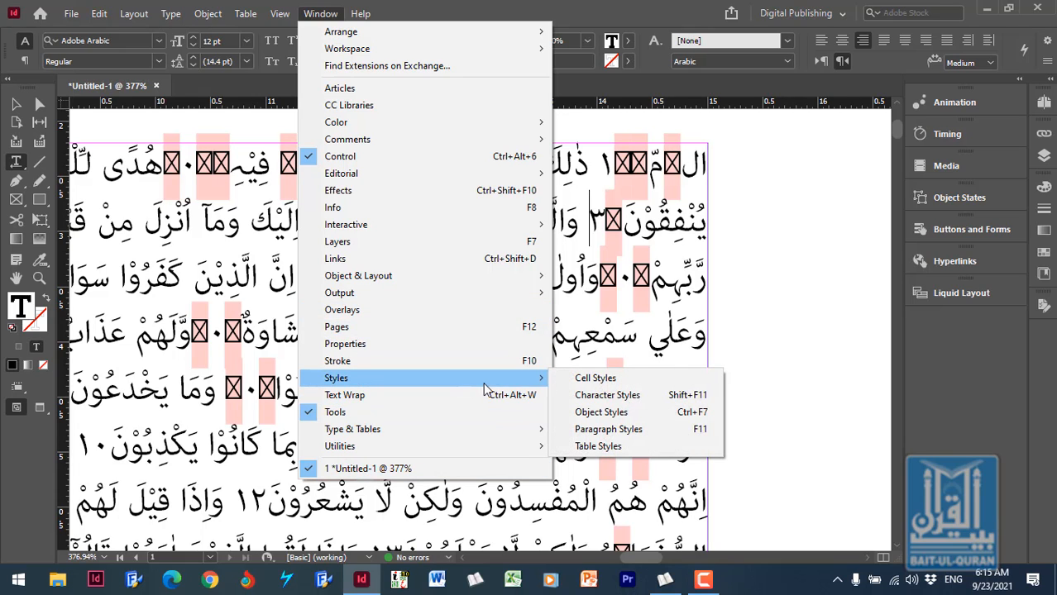
{"action": "left_click", "coordinate": [651, 436]}
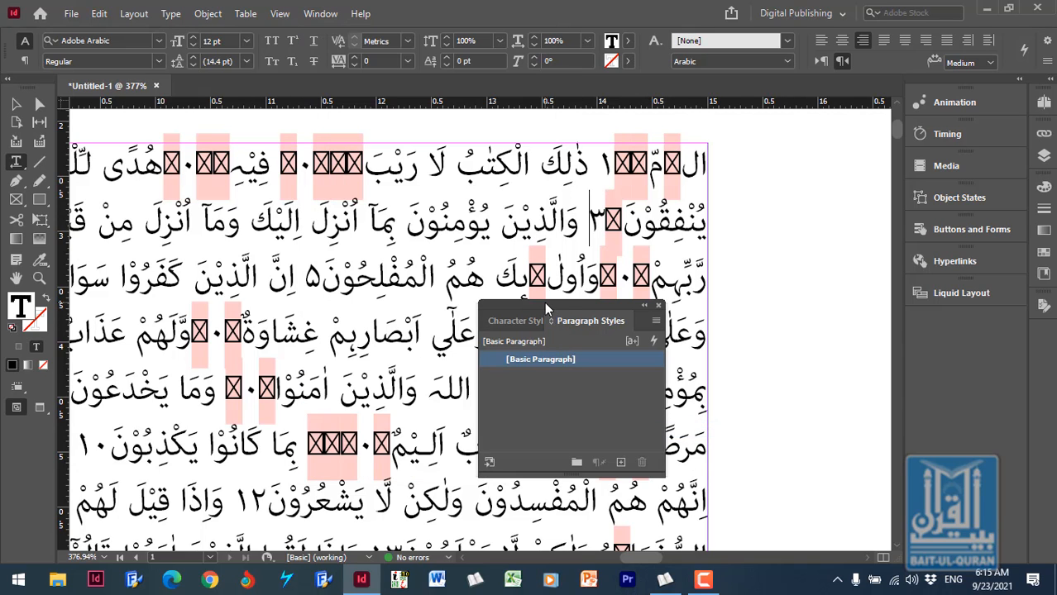
{"action": "left_click_drag", "start_coordinate": [562, 313], "coordinate": [1034, 326]}
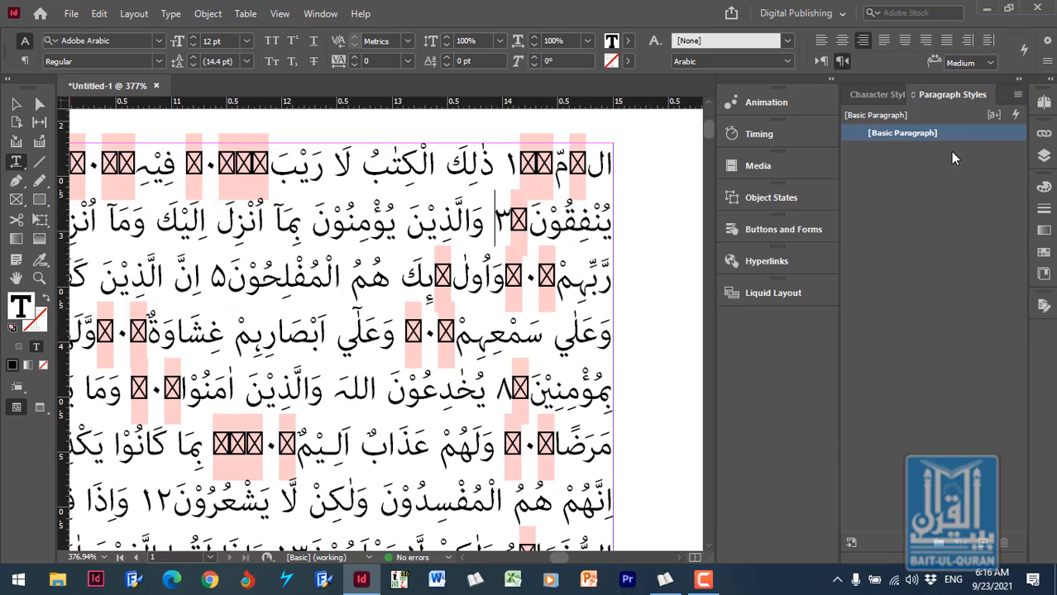
- Separate Paragraph Styles from Character Styles and dock both as individual icons in the collapsed icon column
{"action": "left_click_drag", "start_coordinate": [951, 100], "coordinate": [1027, 337]}
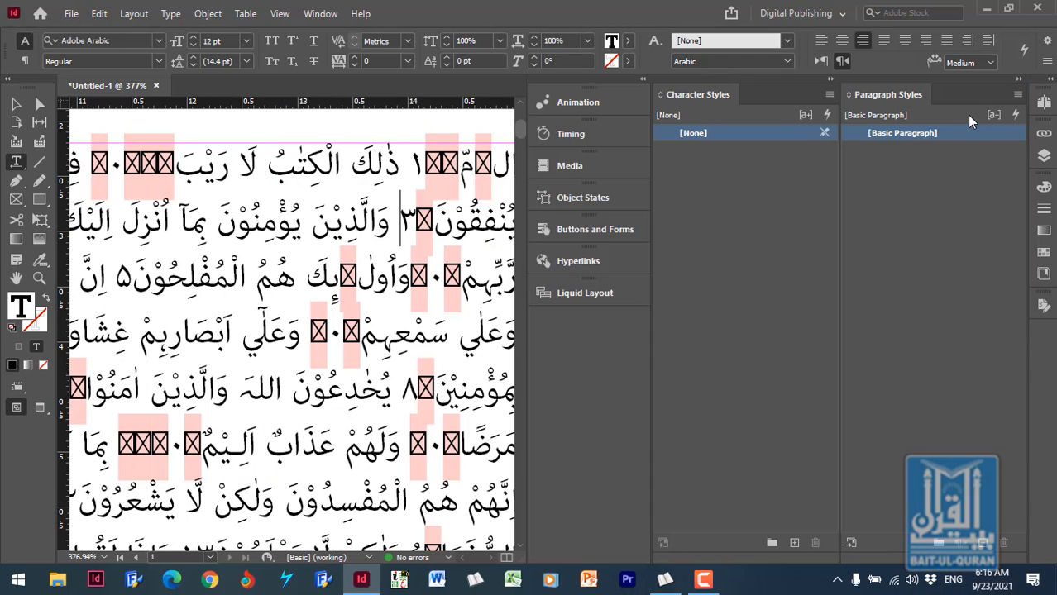
{"action": "left_click_drag", "start_coordinate": [969, 97], "coordinate": [619, 335]}
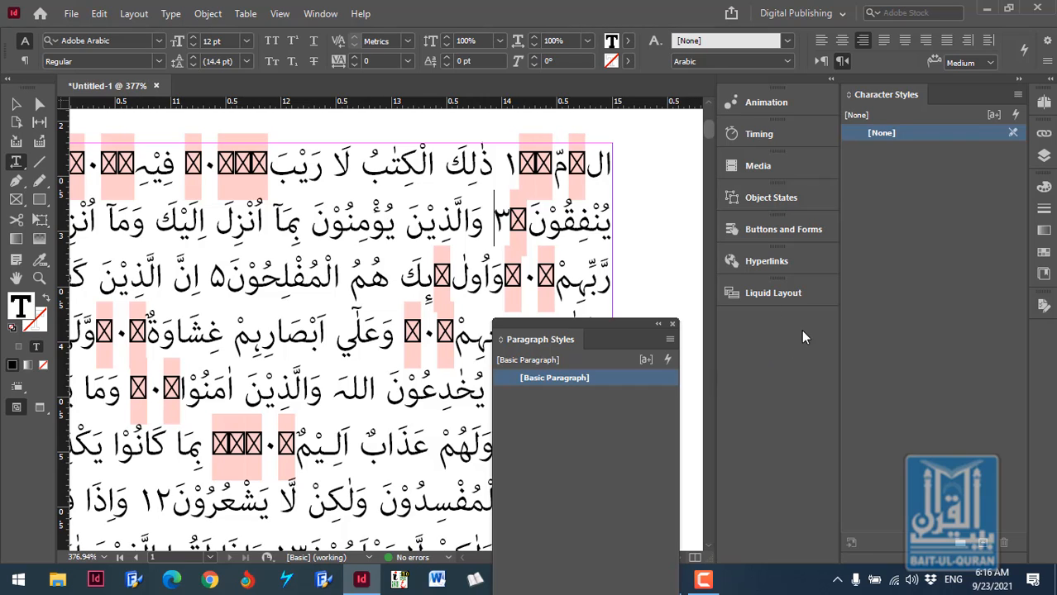
{"action": "left_click", "coordinate": [1021, 82]}
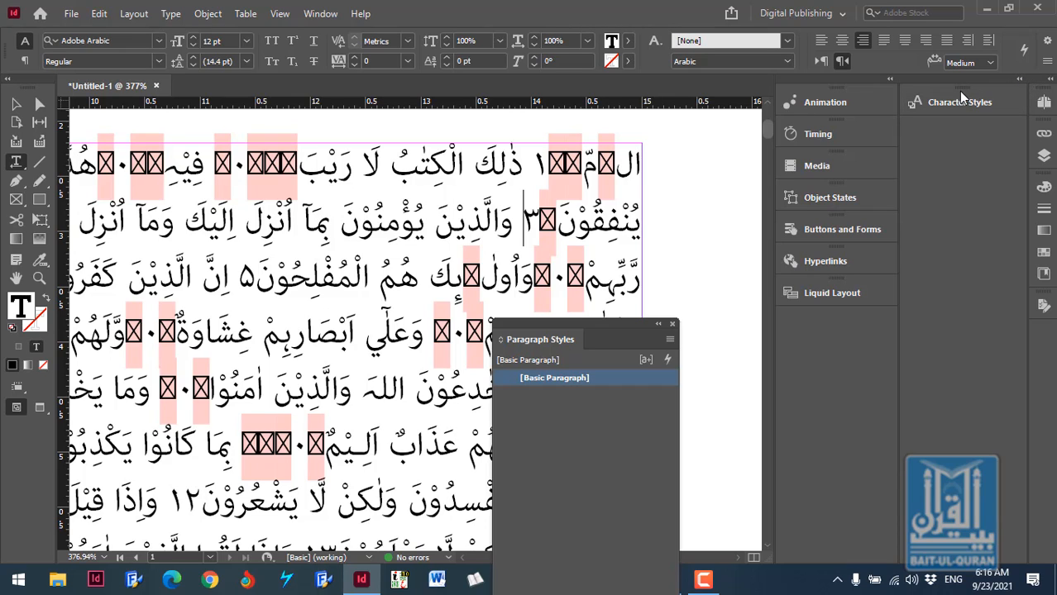
{"action": "left_click_drag", "start_coordinate": [958, 91], "coordinate": [1040, 339]}
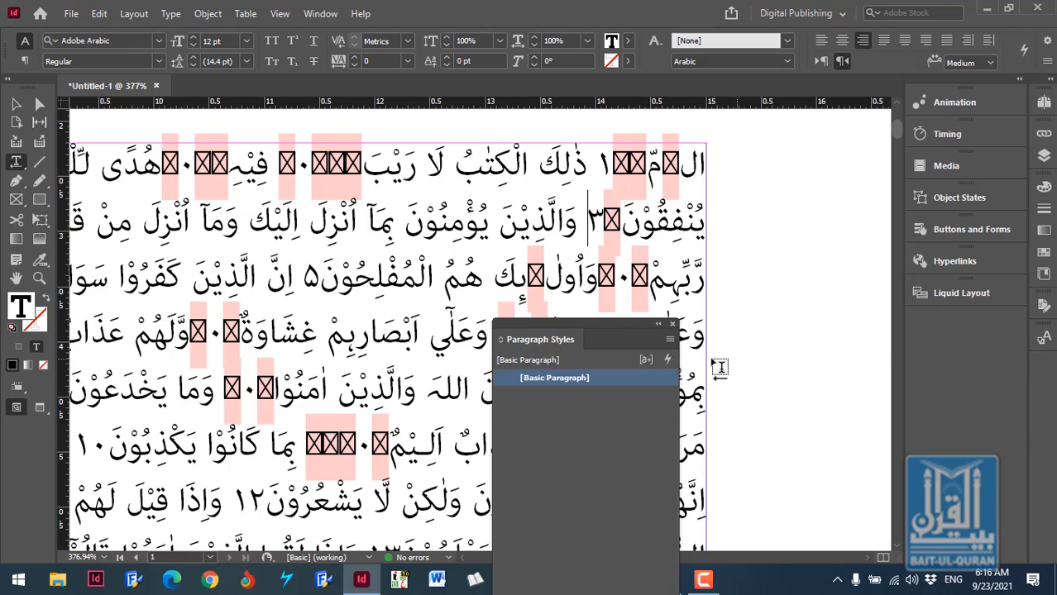
{"action": "left_click_drag", "start_coordinate": [620, 324], "coordinate": [1047, 363]}
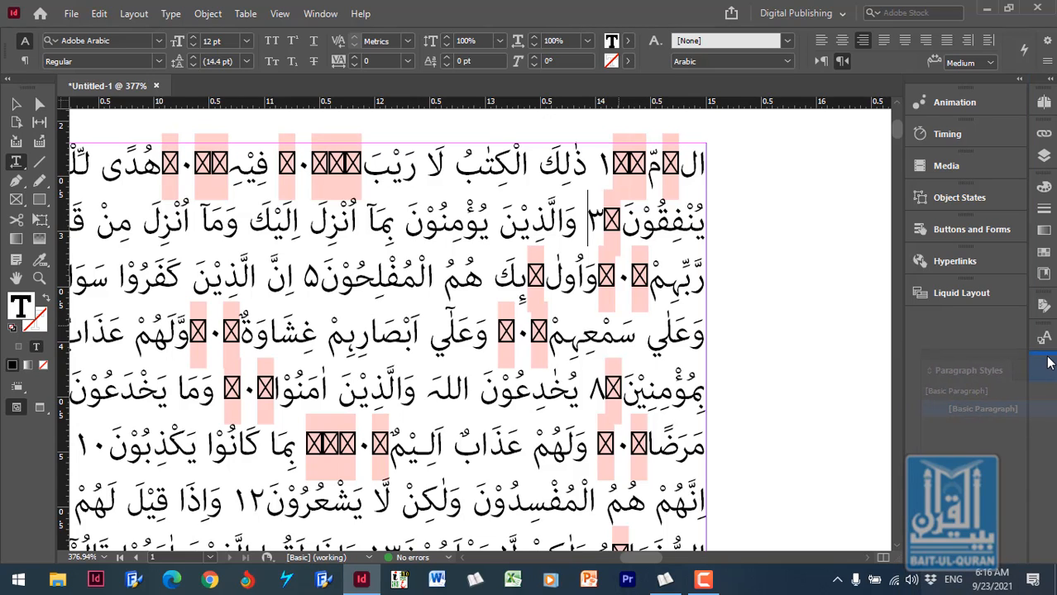
{"action": "left_click_drag", "start_coordinate": [1046, 362], "coordinate": [1046, 364]}
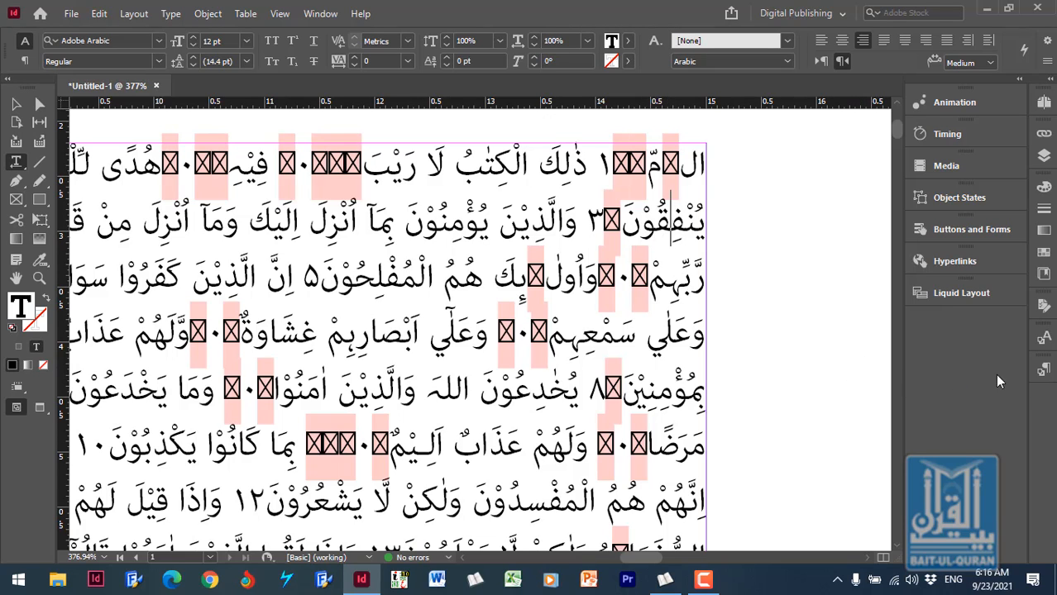
- Switch to the Advanced workspace and expand its Paragraph Styles list
{"action": "left_click", "coordinate": [834, 14]}
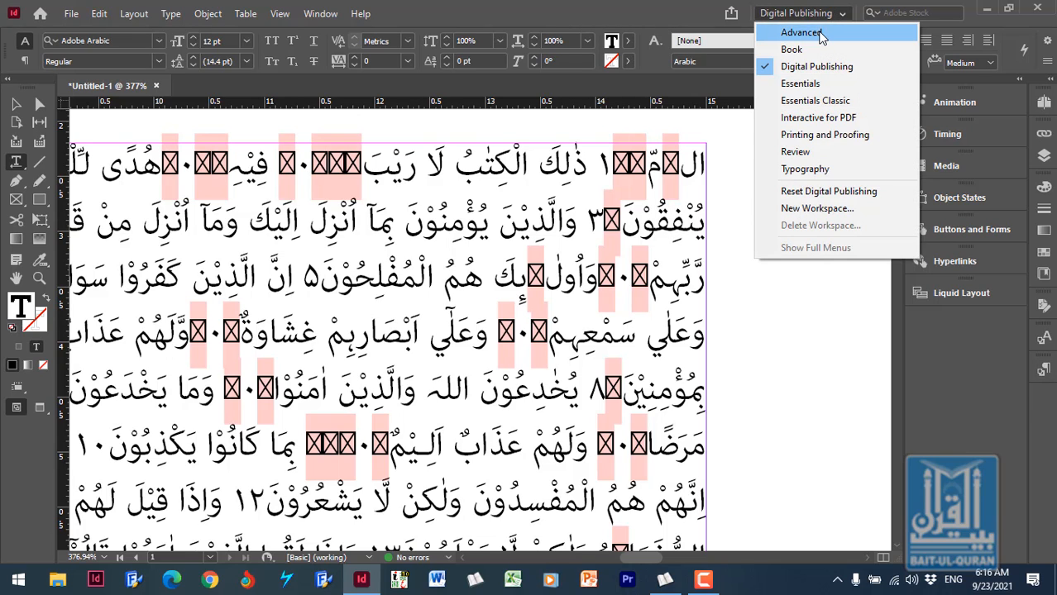
{"action": "left_click", "coordinate": [830, 32]}
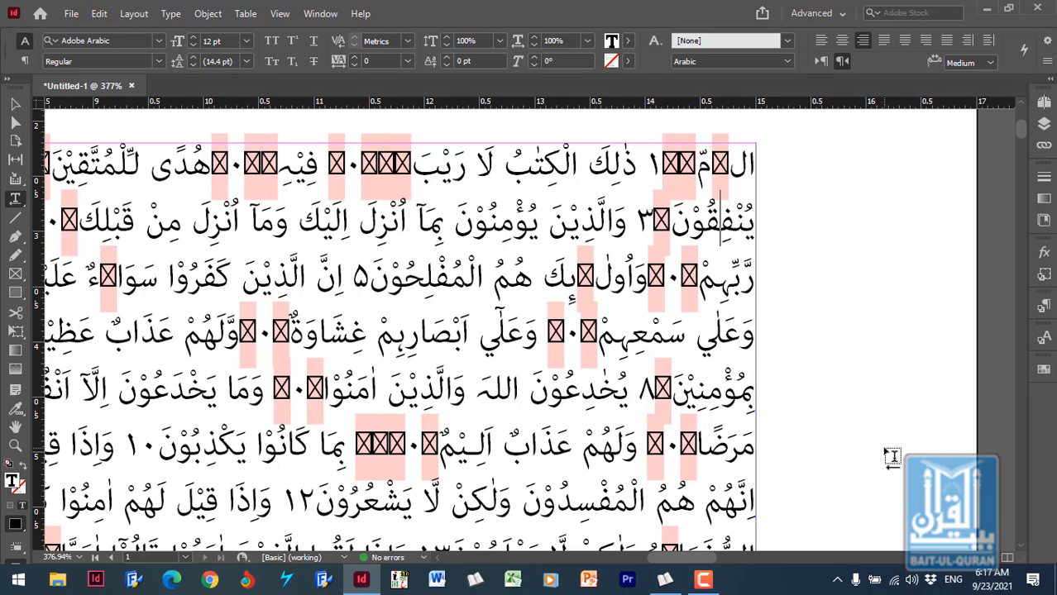
{"action": "left_click", "coordinate": [1044, 308]}
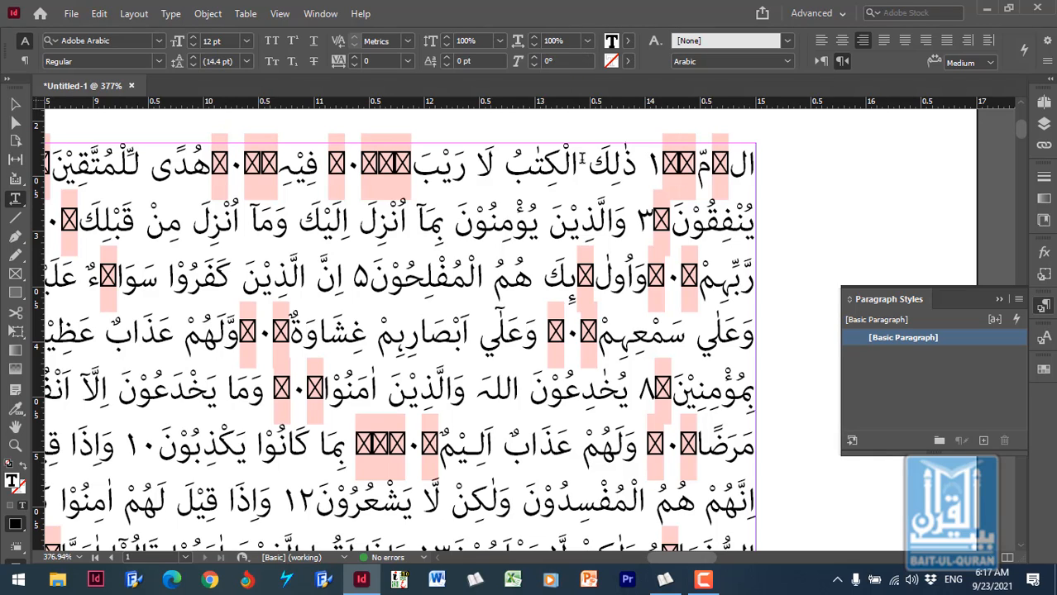
- Edit the [Basic Paragraph] style and assign it the shortcut Ctrl+Num 1
{"action": "double_click", "coordinate": [949, 339]}
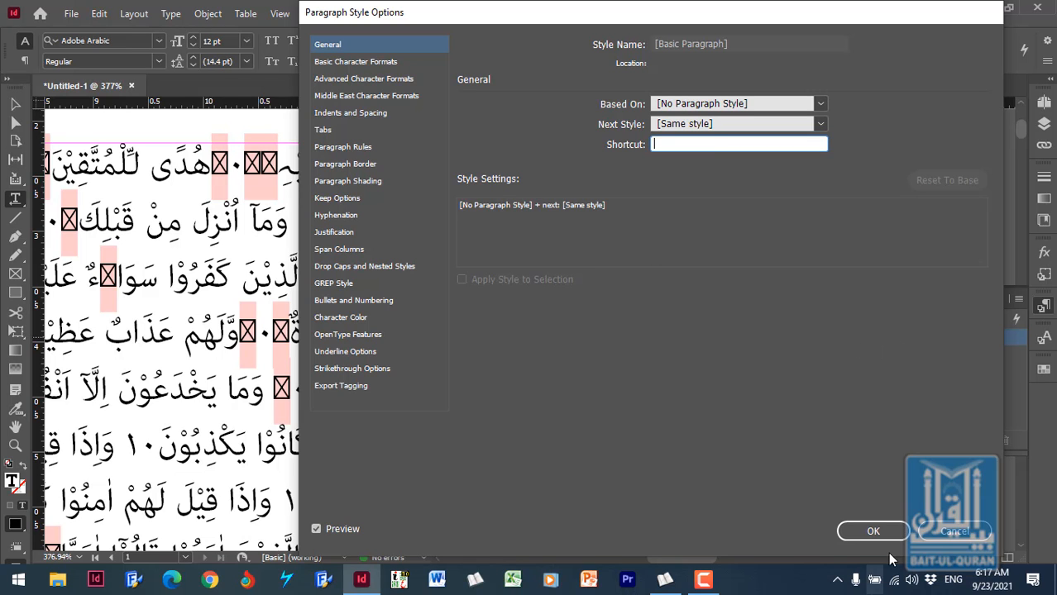
{"action": "left_click", "coordinate": [852, 531]}
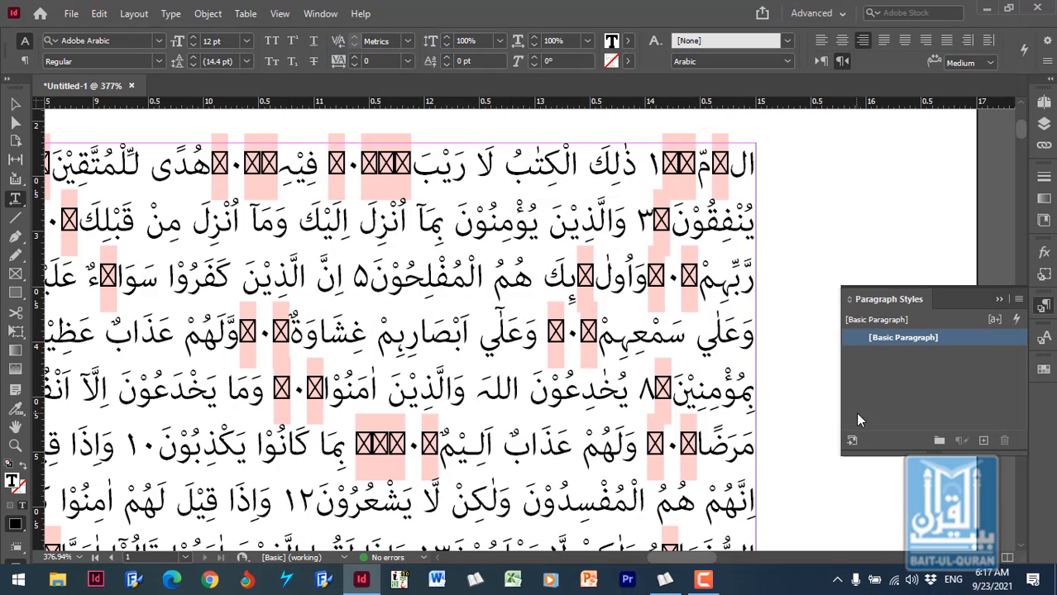
{"action": "right_click", "coordinate": [927, 339]}
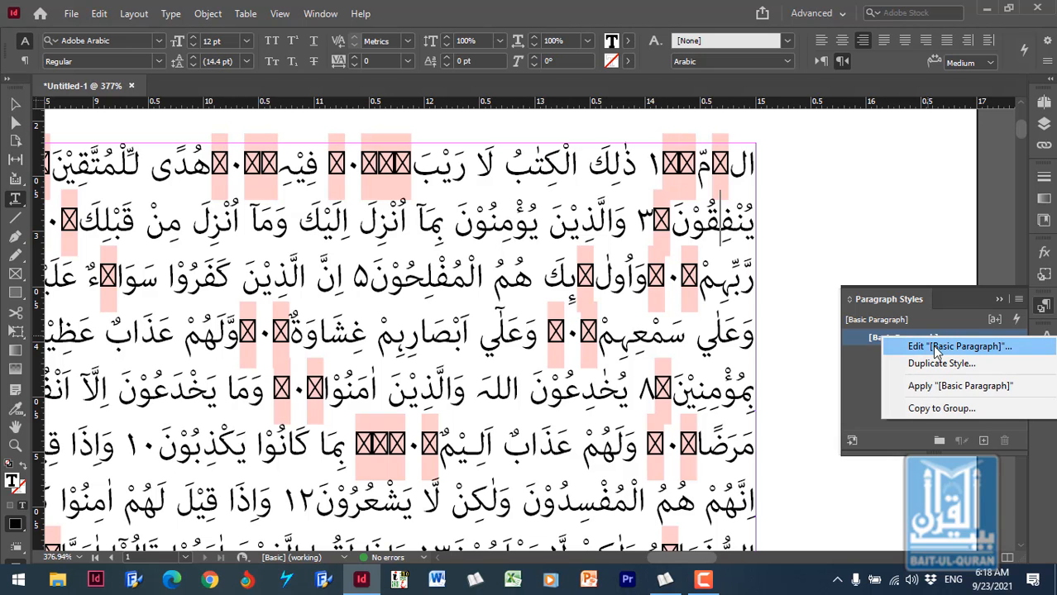
{"action": "left_click", "coordinate": [942, 347]}
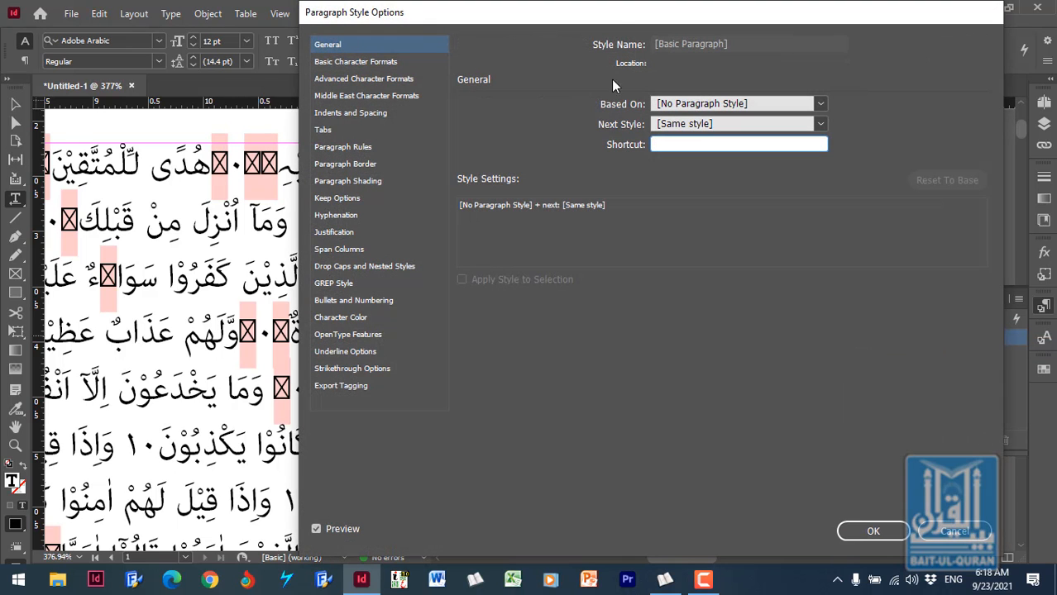
{"action": "left_click_drag", "start_coordinate": [612, 14], "coordinate": [450, 17]}
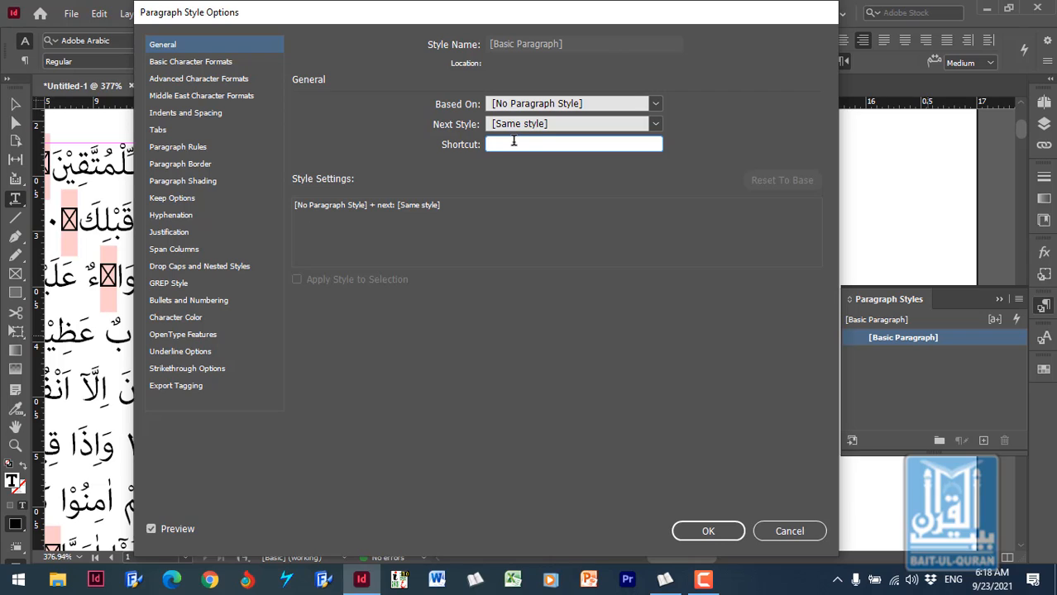
{"action": "key", "text": "ctrl+KP_1"}
- Set the [Basic Paragraph] font family to 4 Muhammadi Mher 2.03 EN # with the Regular style
{"action": "left_click", "coordinate": [196, 62]}
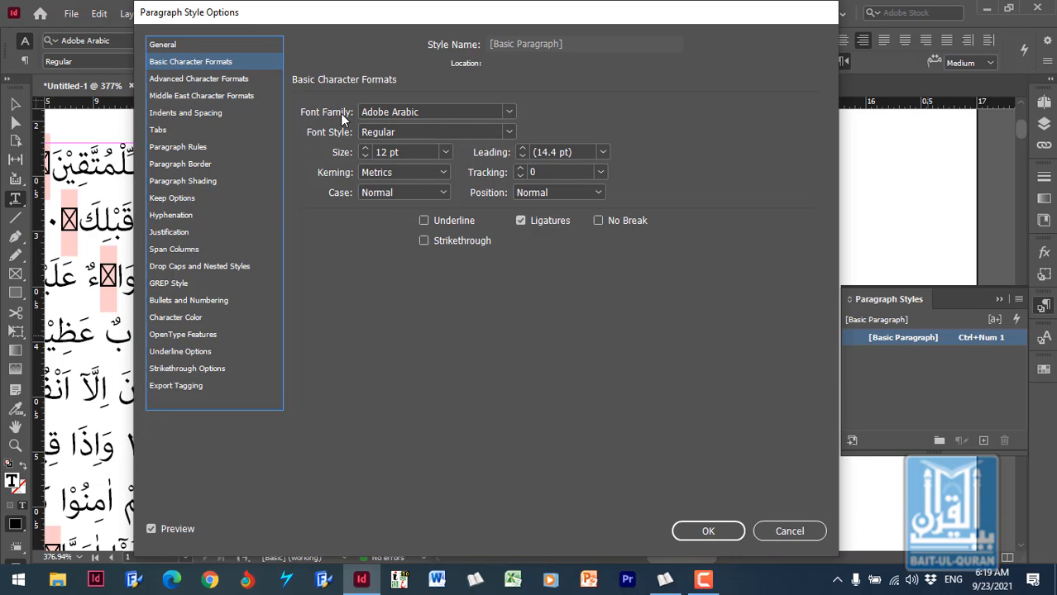
{"action": "left_click", "coordinate": [510, 112]}
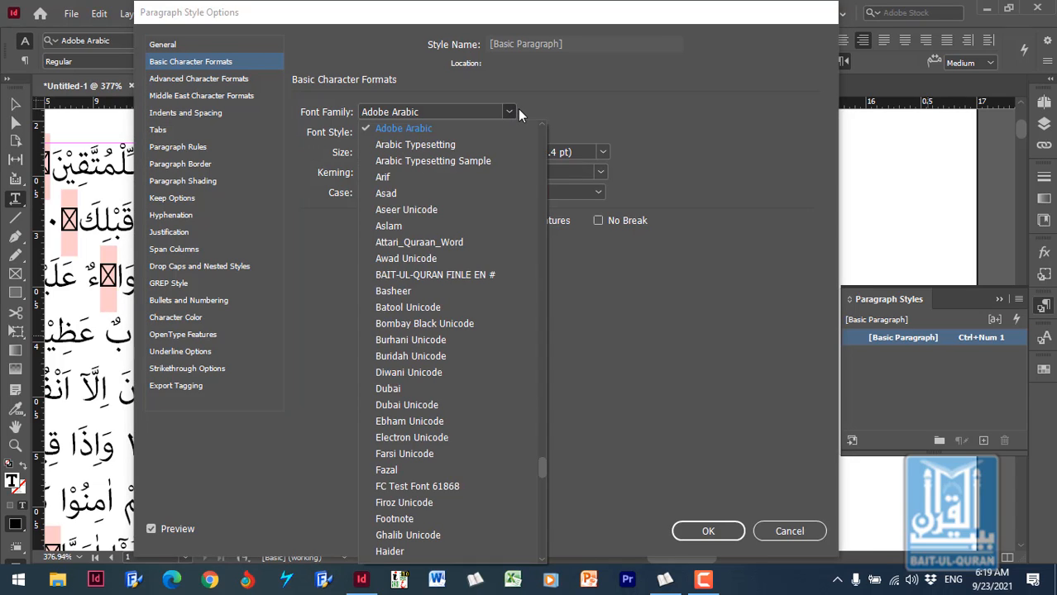
{"action": "left_click", "coordinate": [440, 112]}
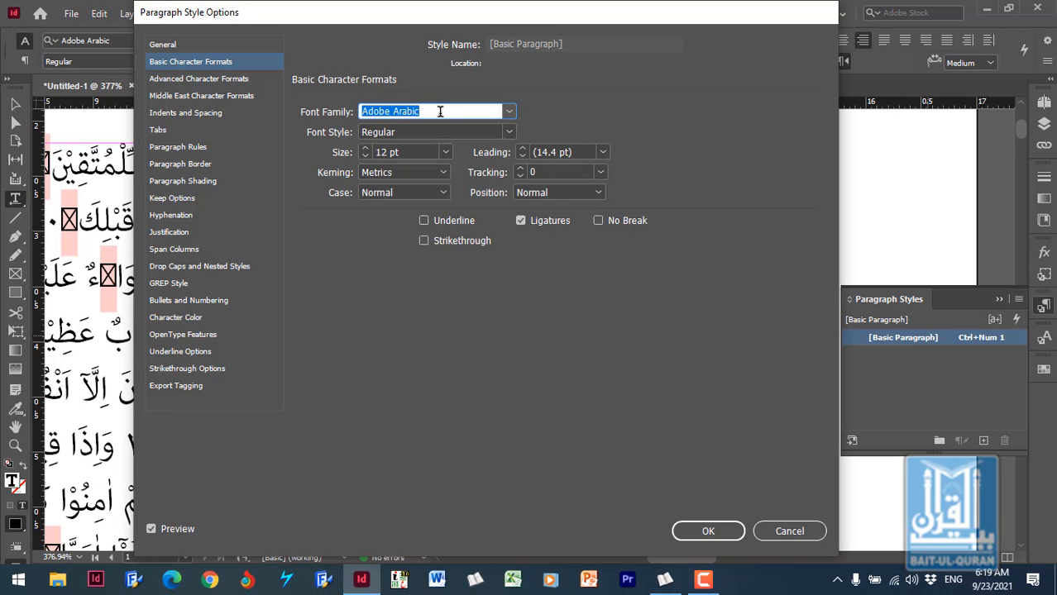
{"action": "type", "text": "4 Muhammadi Mher 2.03 EN #"}
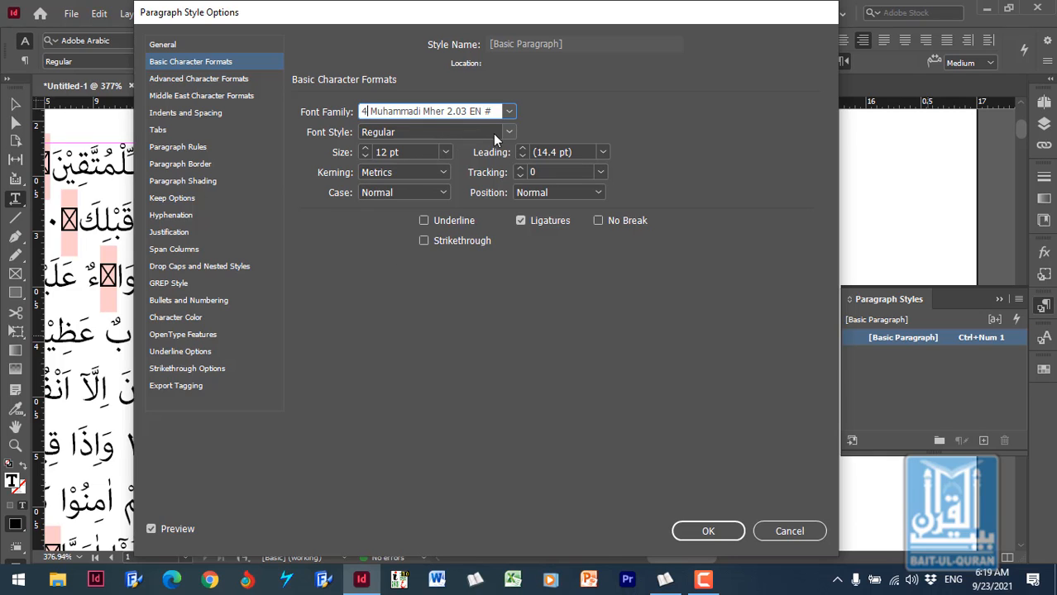
{"action": "key", "text": "Tab"}
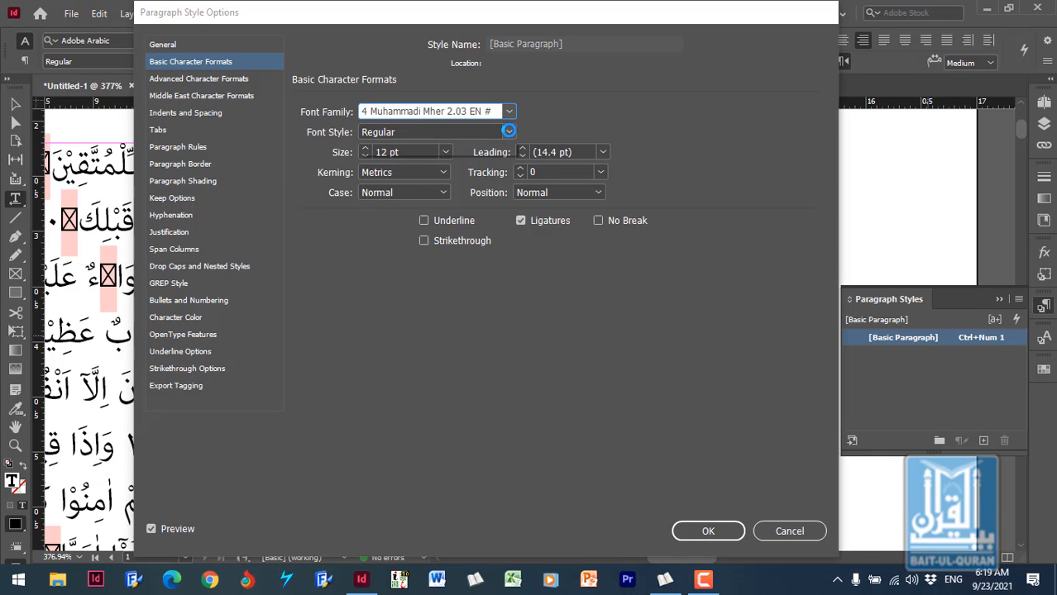
{"action": "left_click", "coordinate": [507, 131]}
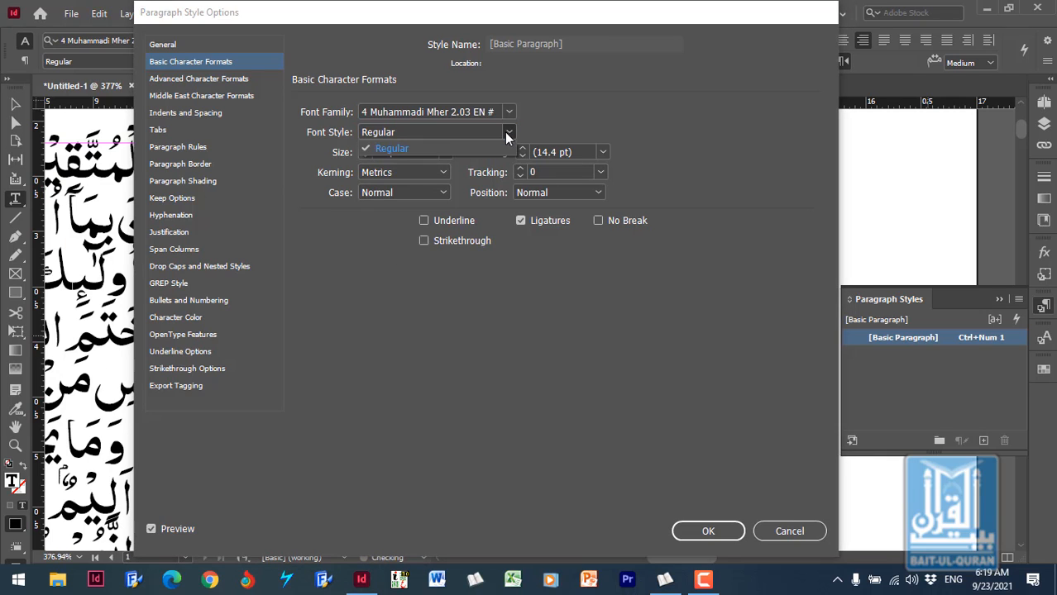
{"action": "left_click", "coordinate": [435, 147]}
{"action": "left_click", "coordinate": [434, 132]}
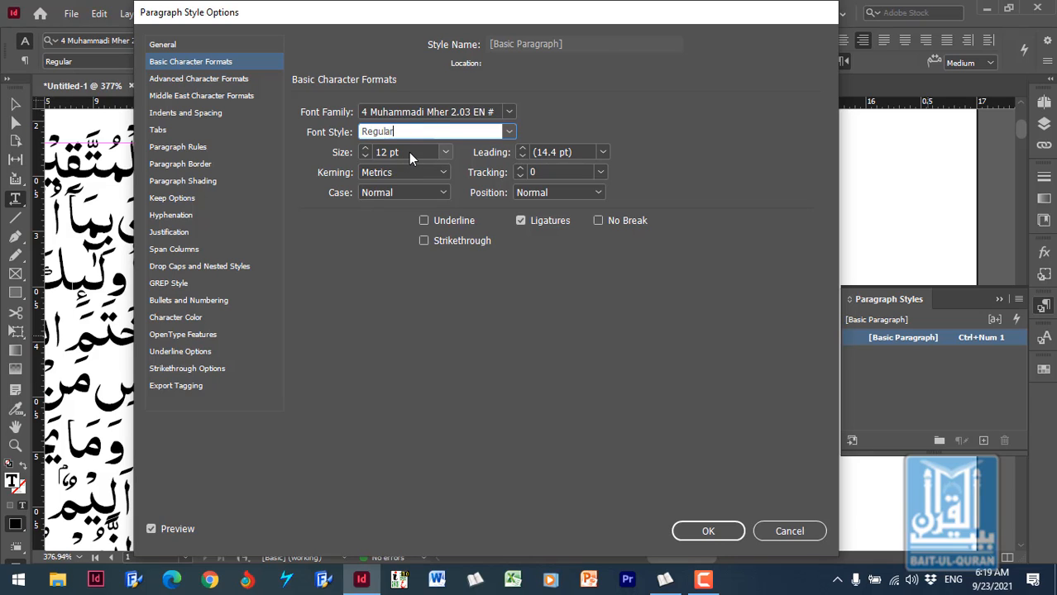
- Set the style's font size to 20 pt and move the options dialog aside to reveal the page text
{"action": "left_click", "coordinate": [412, 150]}
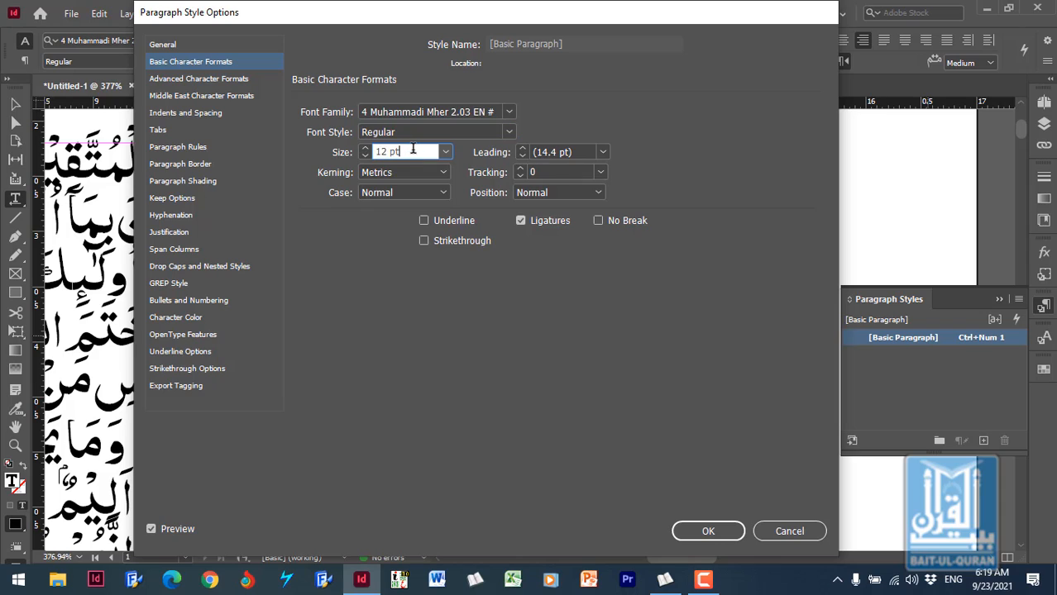
{"action": "left_click_drag", "start_coordinate": [412, 150], "coordinate": [376, 152]}
{"action": "type", "text": "20"}
{"action": "left_click", "coordinate": [579, 157]}
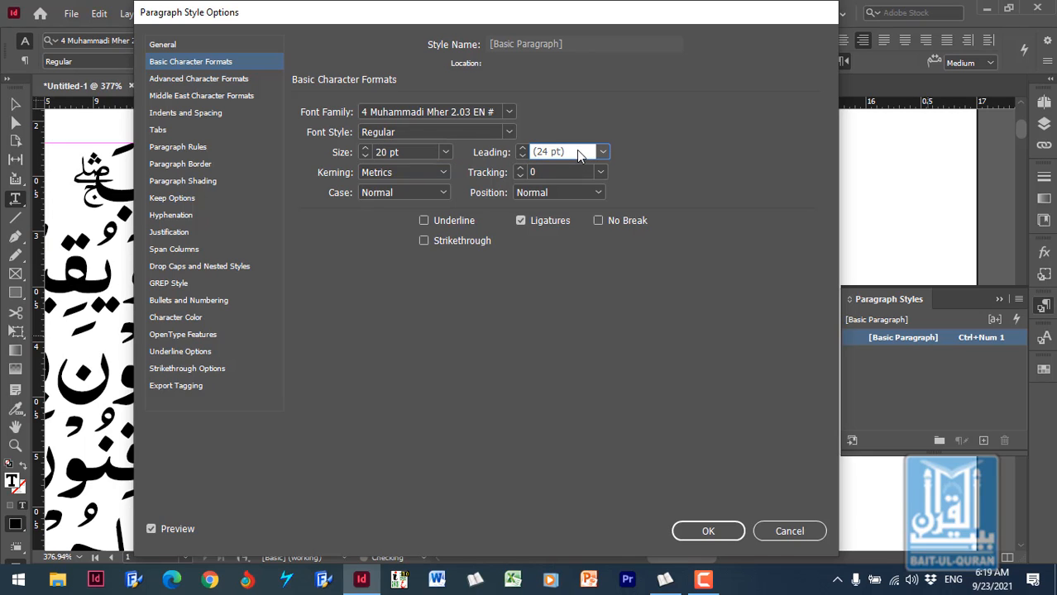
{"action": "left_click_drag", "start_coordinate": [620, 17], "coordinate": [941, 18]}
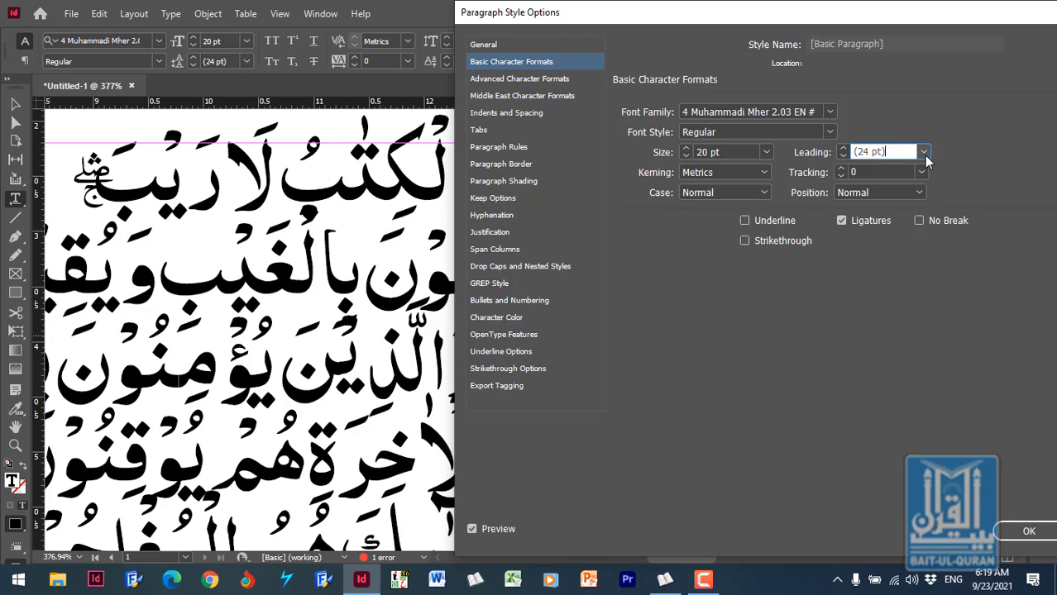
- Try leading values of 24 pt, 30 pt and 36 pt for the paragraph style
{"action": "left_click", "coordinate": [924, 153]}
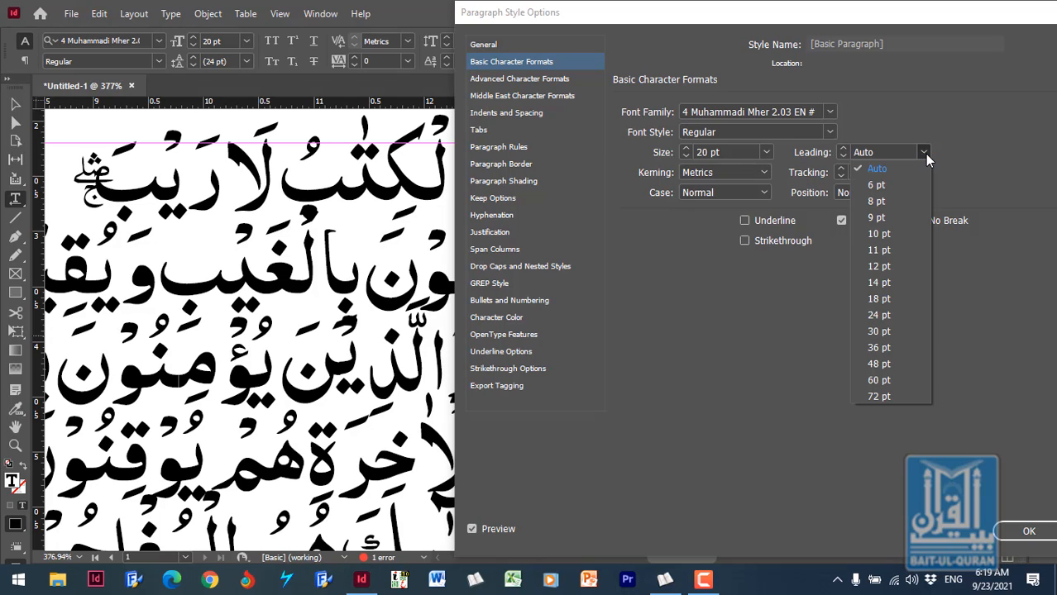
{"action": "left_click", "coordinate": [892, 317]}
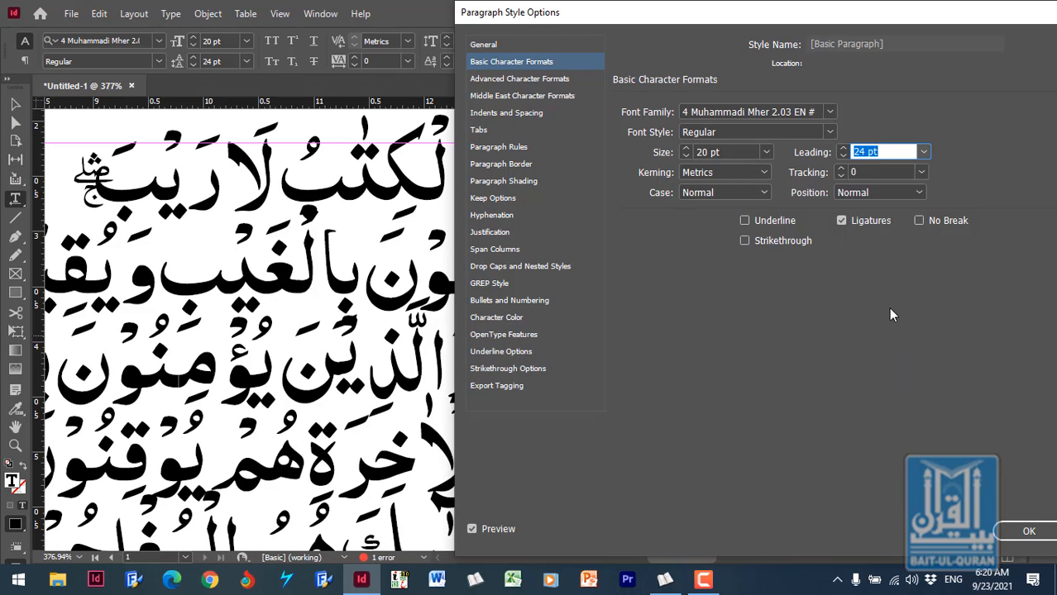
{"action": "left_click", "coordinate": [925, 153]}
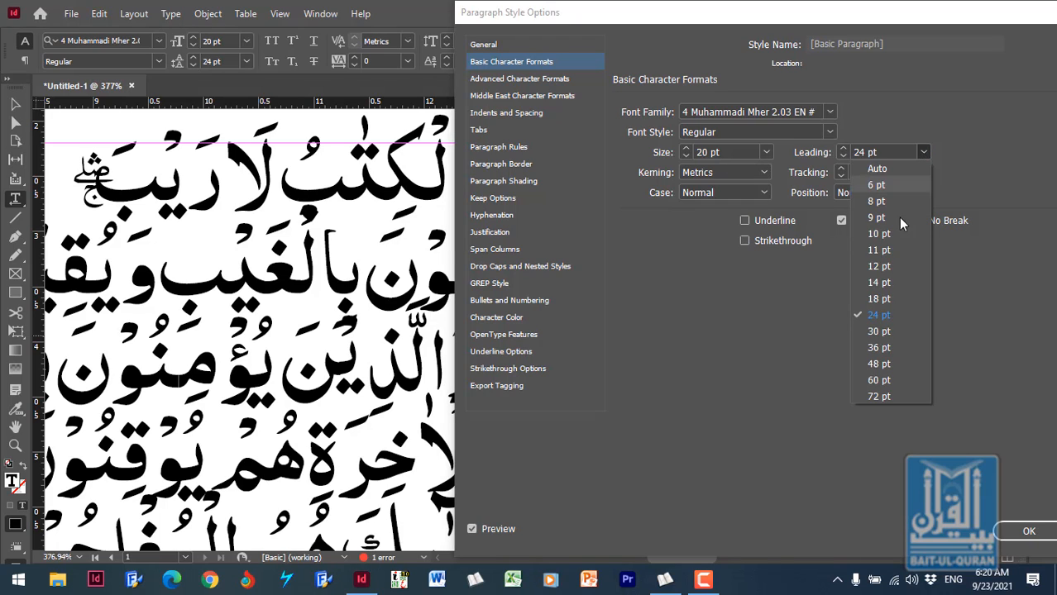
{"action": "left_click", "coordinate": [890, 331]}
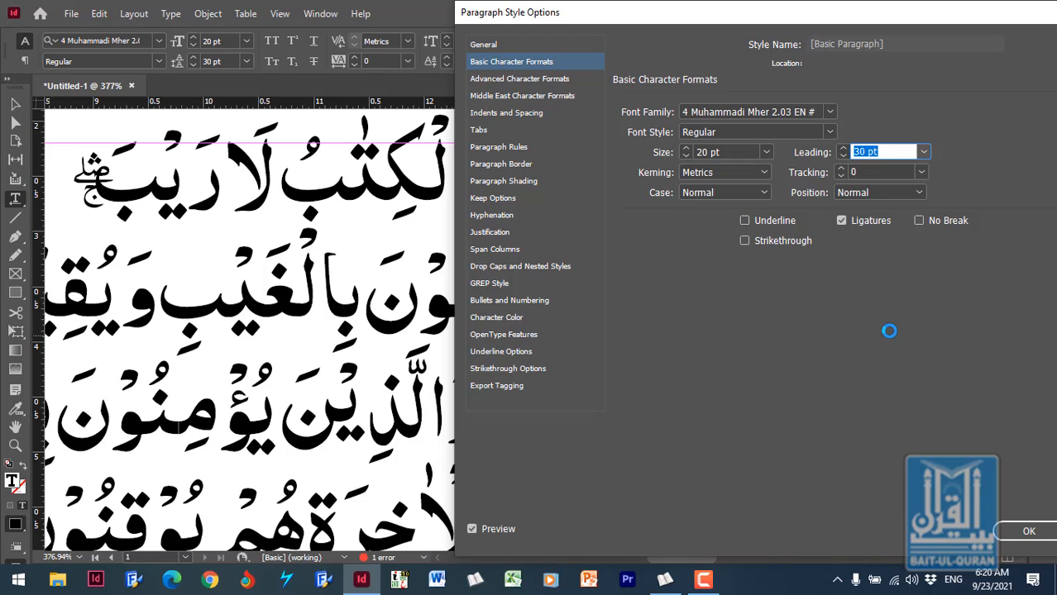
{"action": "left_click", "coordinate": [924, 152]}
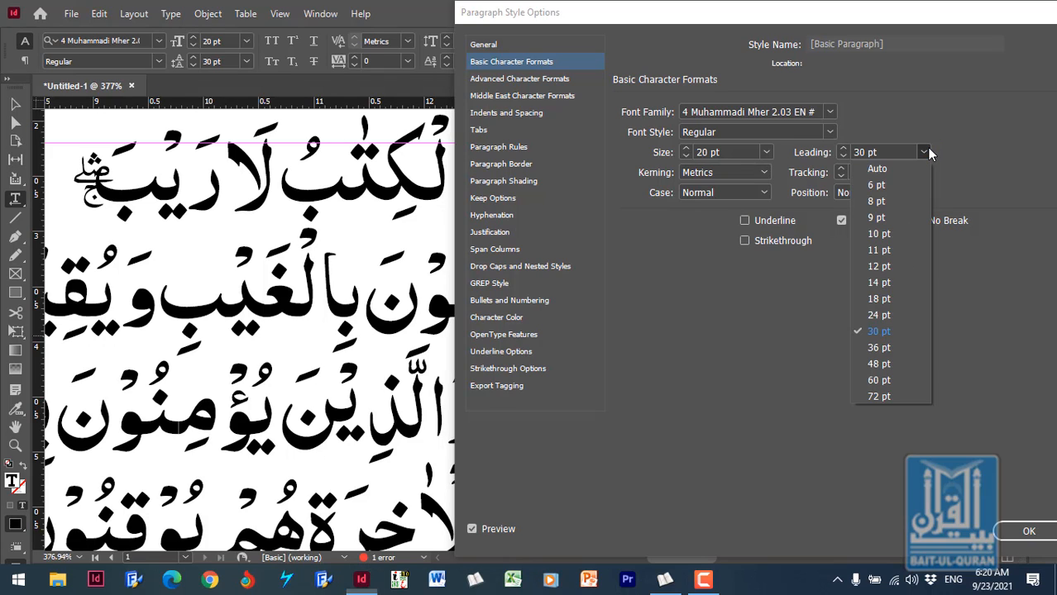
{"action": "left_click", "coordinate": [879, 348]}
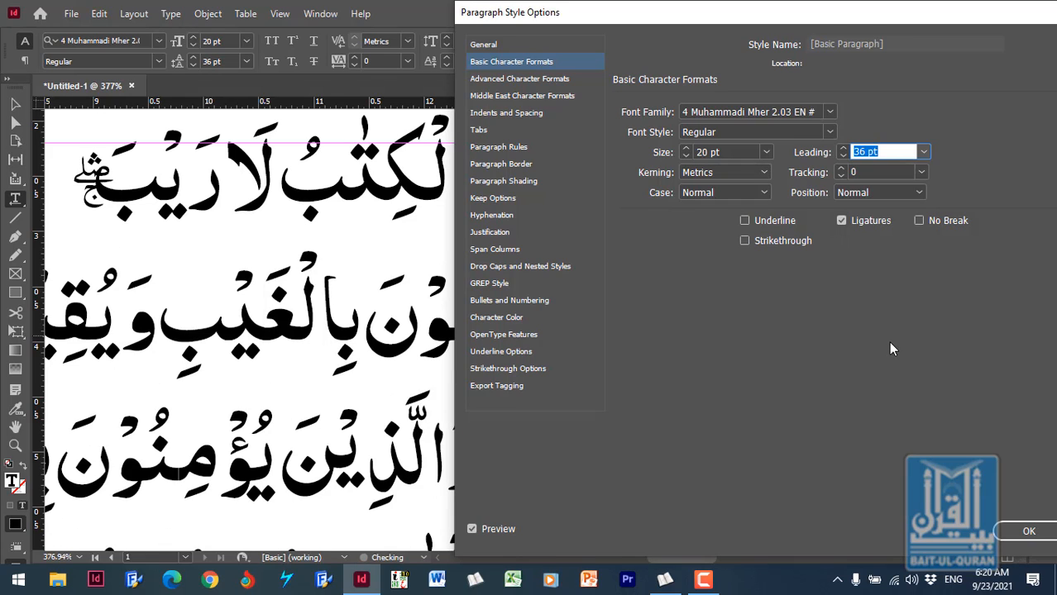
- Set the paragraph style's leading to 35 pt
{"action": "left_click", "coordinate": [882, 152]}
{"action": "left_click_drag", "start_coordinate": [859, 151], "coordinate": [903, 146]}
{"action": "type", "text": "5"}
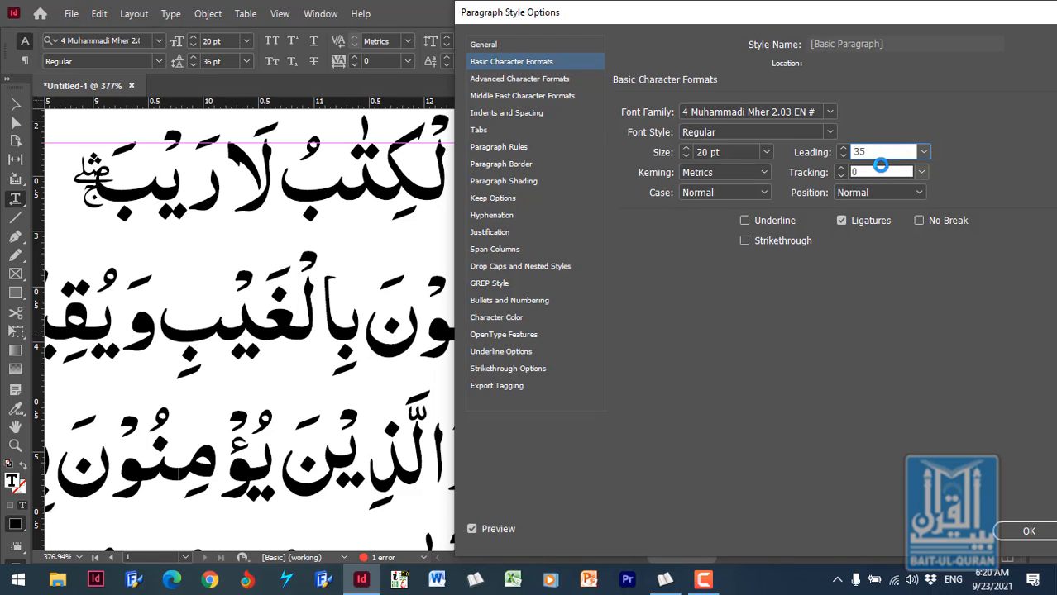
{"action": "left_click", "coordinate": [882, 171]}
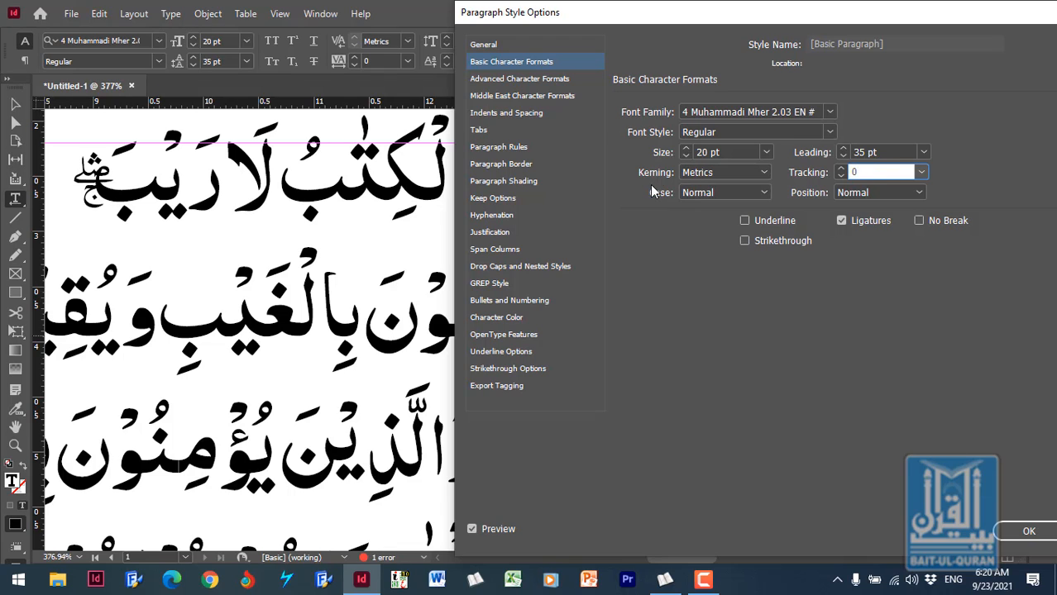
- Review the style's kerning, tracking and case choices, keeping Metrics, 0 and Normal
{"action": "left_click", "coordinate": [766, 173]}
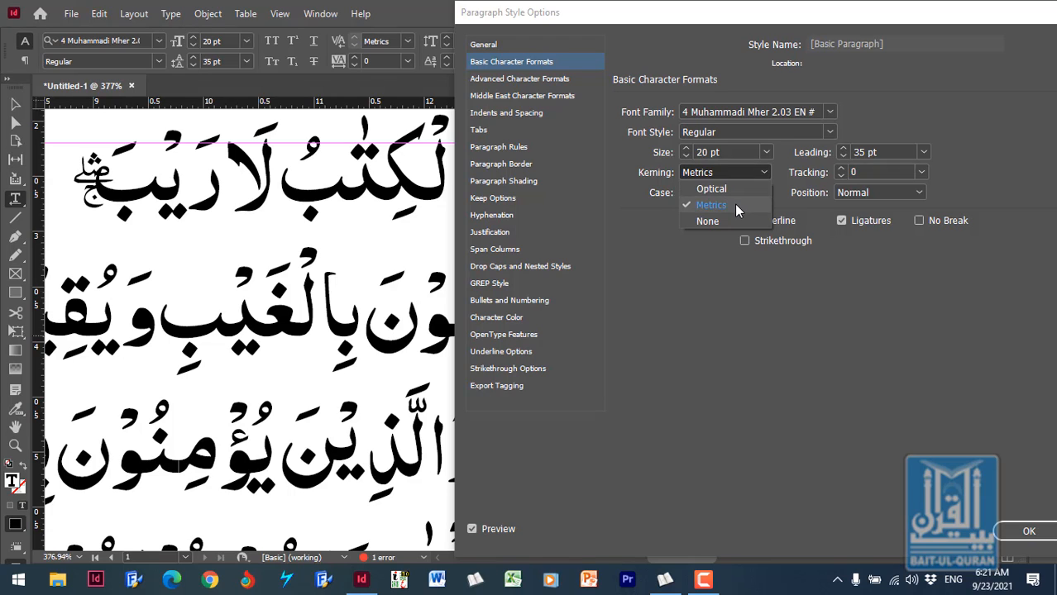
{"action": "left_click", "coordinate": [735, 207]}
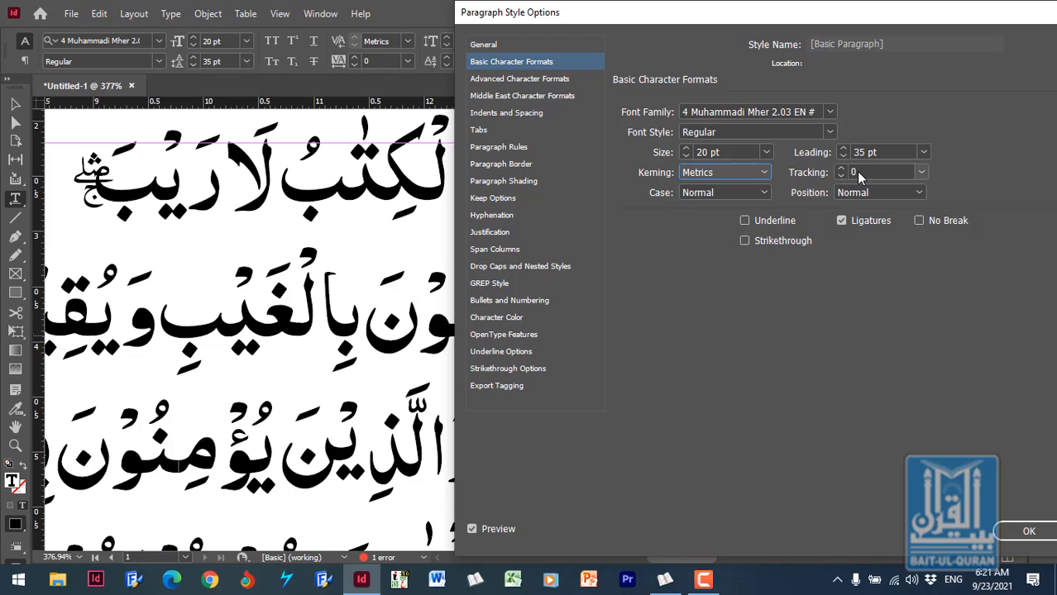
{"action": "left_click", "coordinate": [921, 172]}
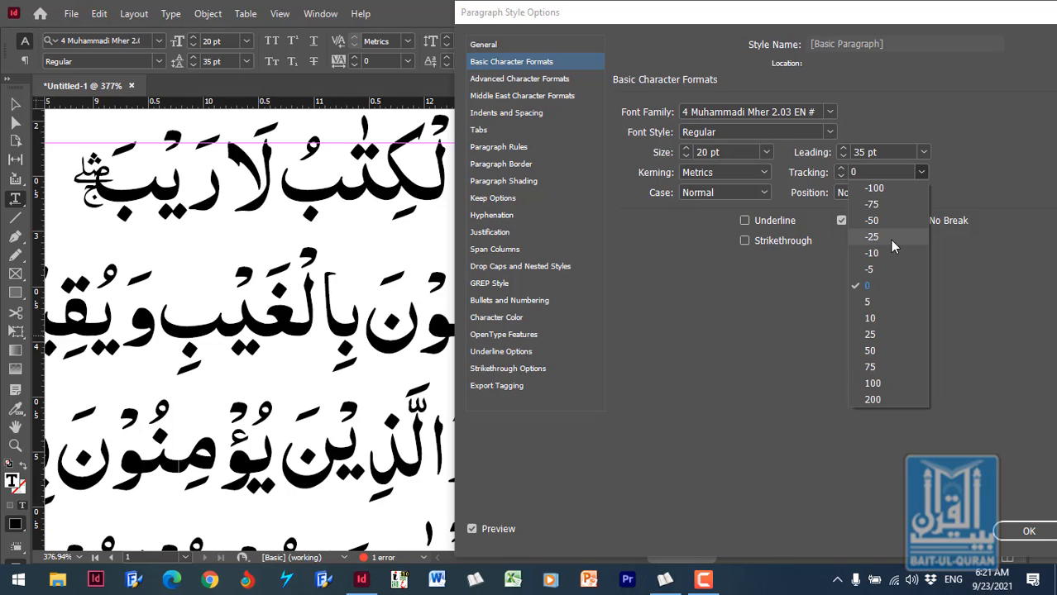
{"action": "left_click", "coordinate": [873, 285]}
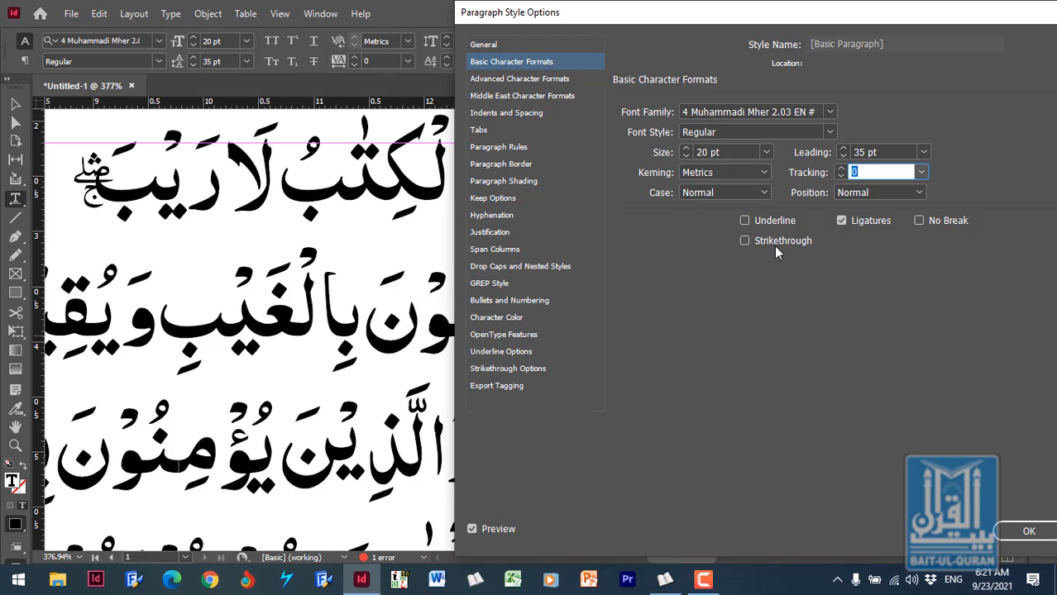
{"action": "left_click", "coordinate": [768, 190]}
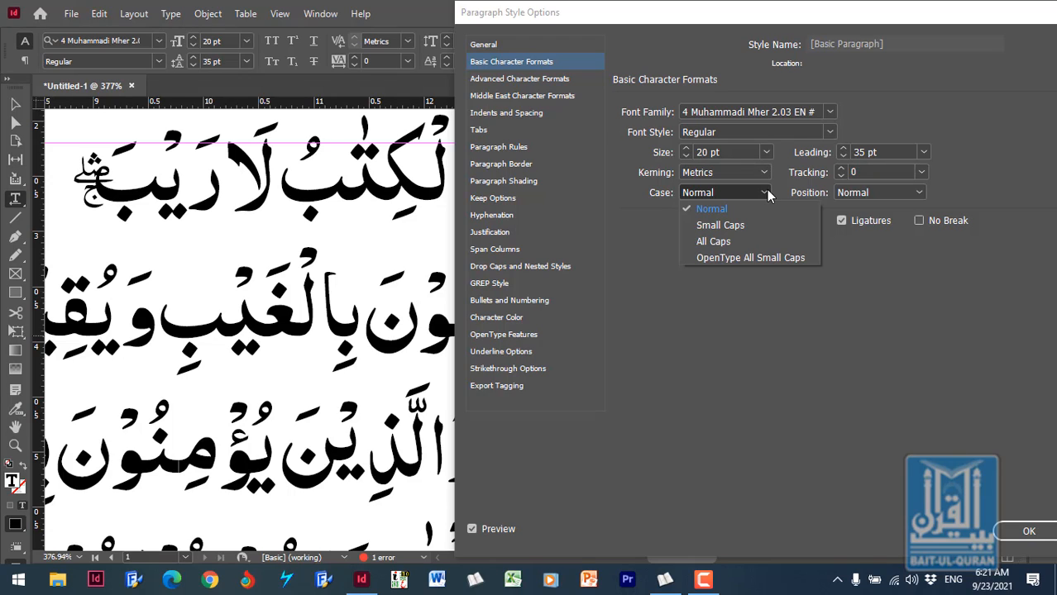
{"action": "left_click", "coordinate": [724, 211]}
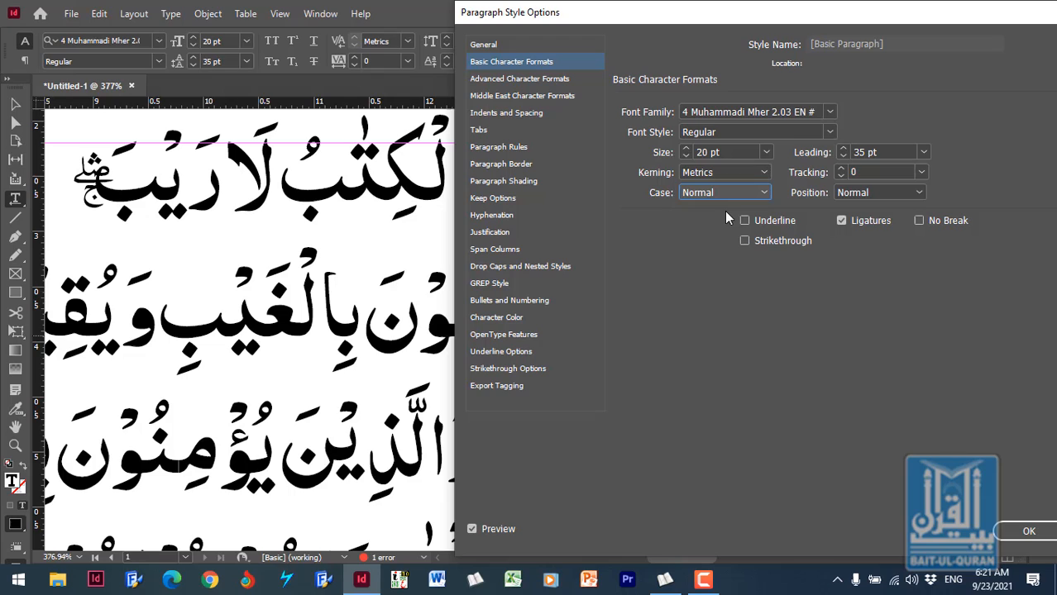
- Try the Superscript and Subscript positions on the paragraph style and return the position to Normal
{"action": "left_click", "coordinate": [915, 193]}
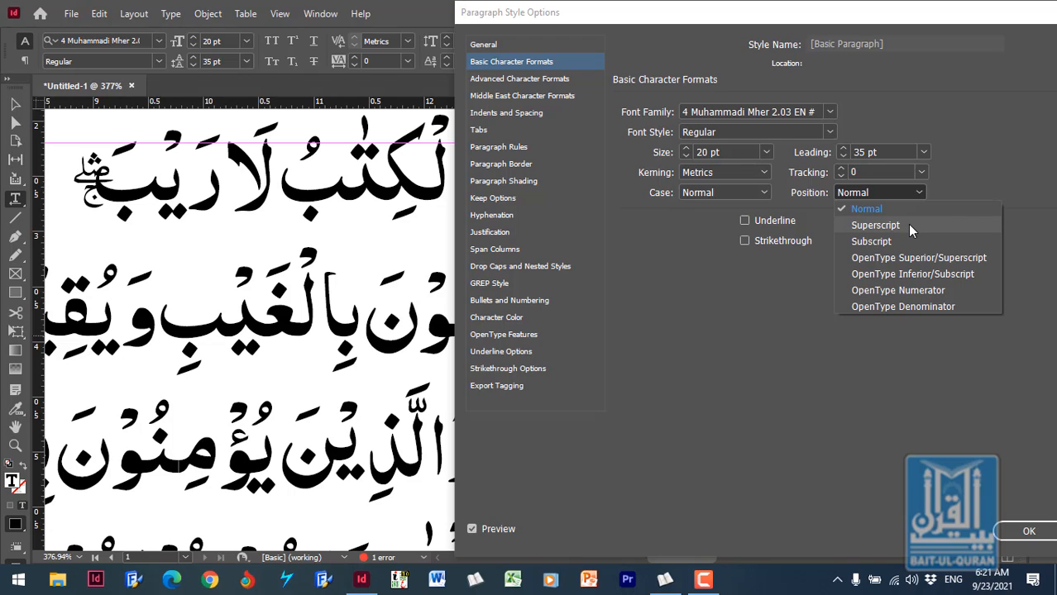
{"action": "left_click", "coordinate": [907, 224]}
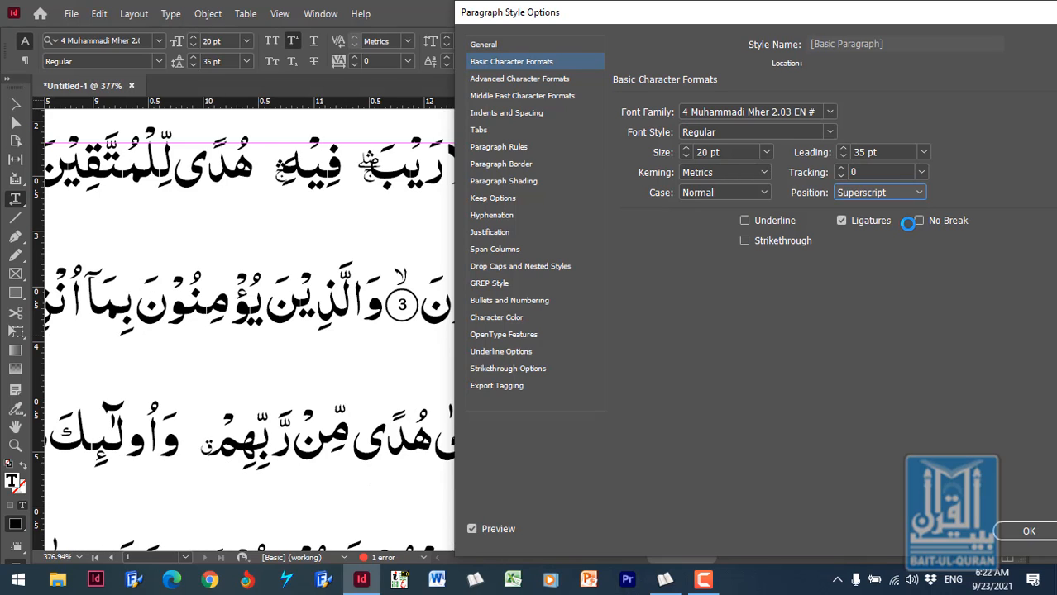
{"action": "left_click", "coordinate": [918, 195]}
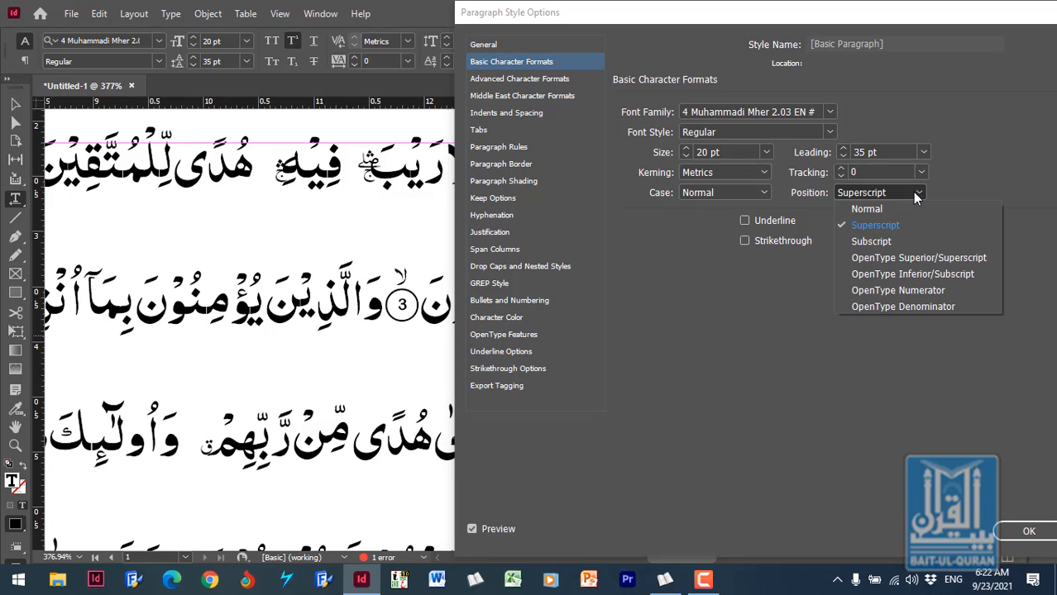
{"action": "left_click", "coordinate": [871, 241]}
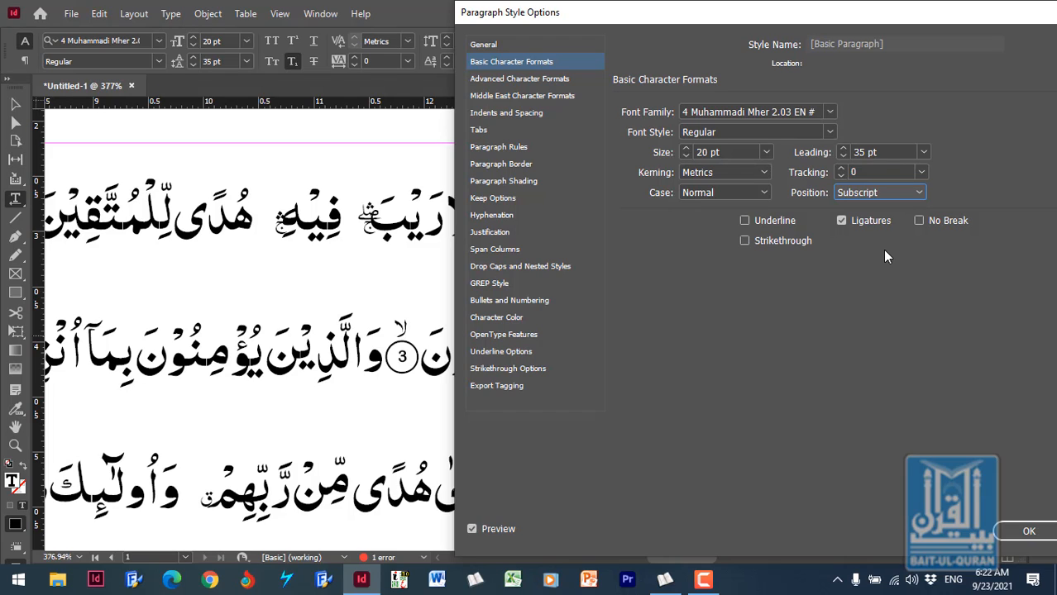
{"action": "left_click", "coordinate": [919, 194]}
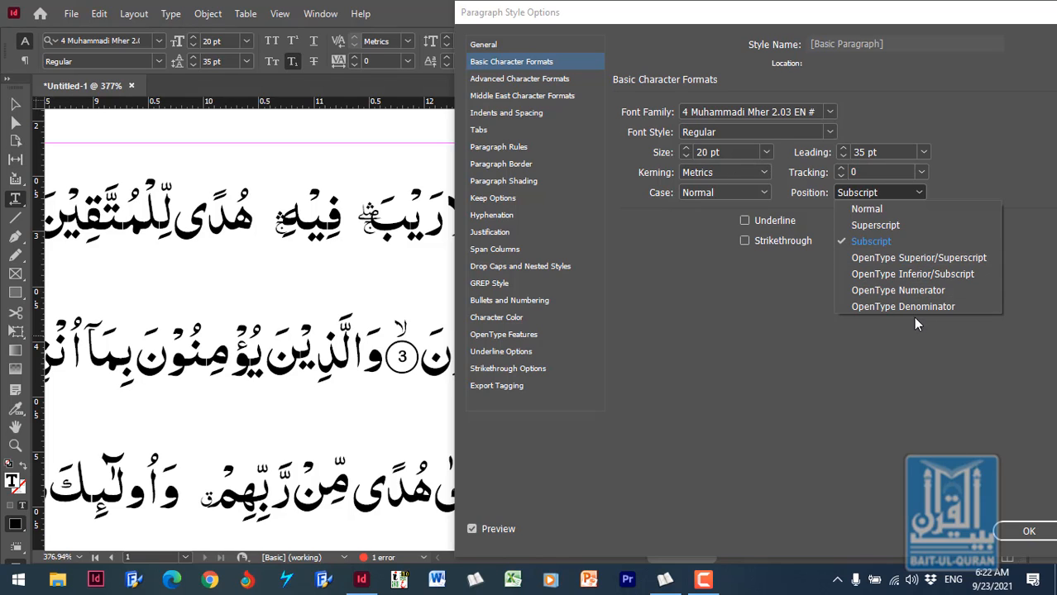
{"action": "left_click", "coordinate": [903, 210]}
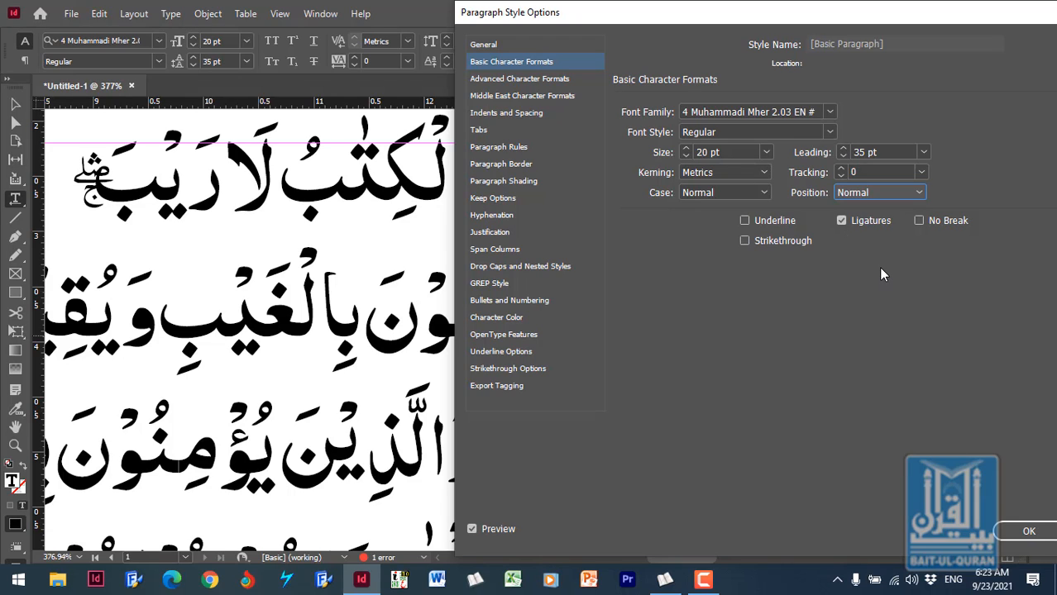
- Try the Underline, Strikethrough and No Break options one at a time on the paragraph style, switching each off again
{"action": "left_click", "coordinate": [771, 220]}
{"action": "left_click", "coordinate": [771, 220]}
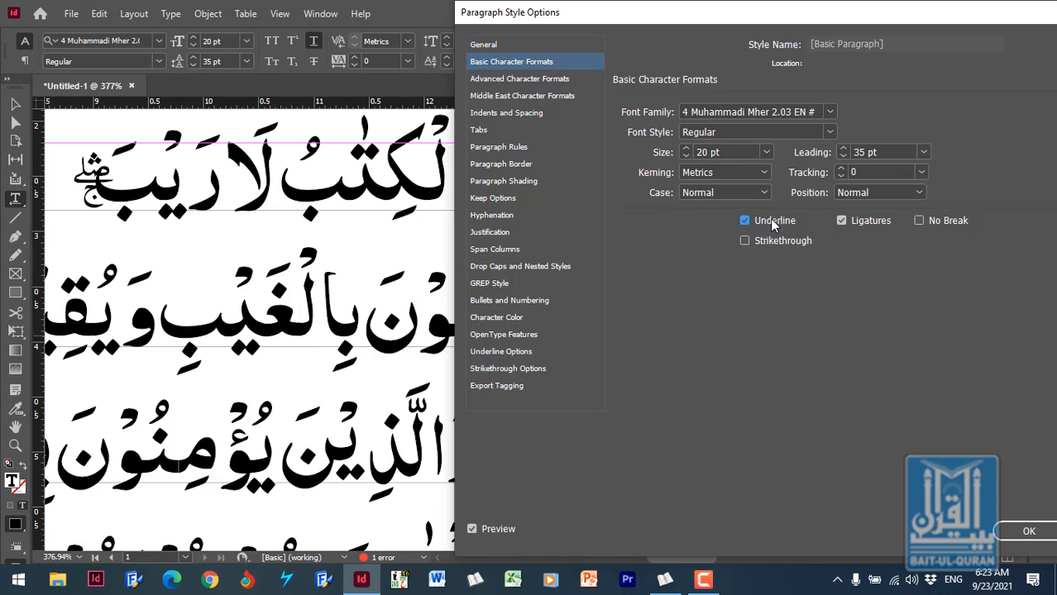
{"action": "left_click", "coordinate": [770, 220]}
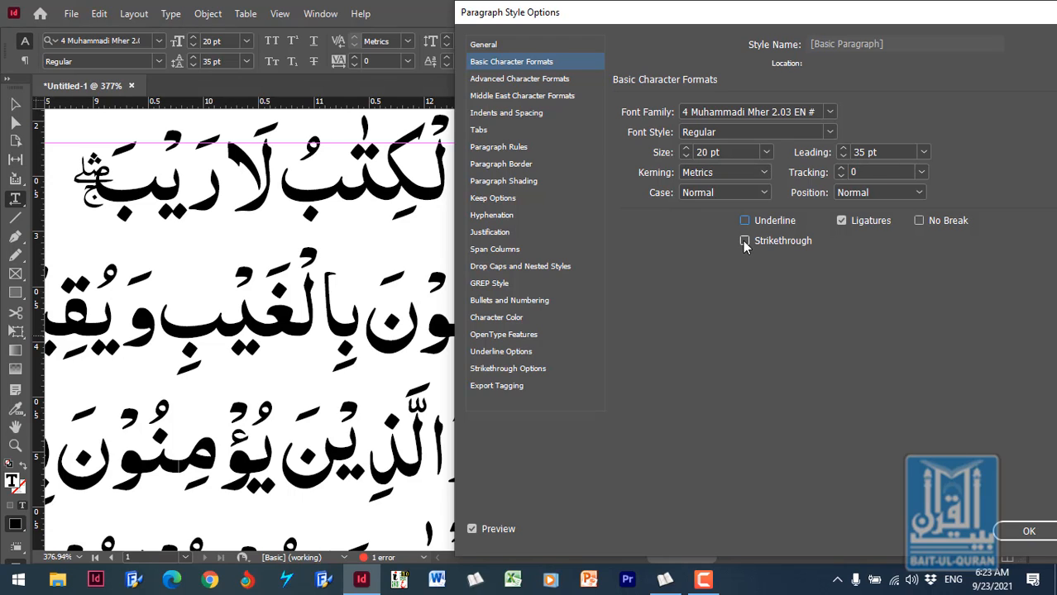
{"action": "left_click", "coordinate": [744, 242]}
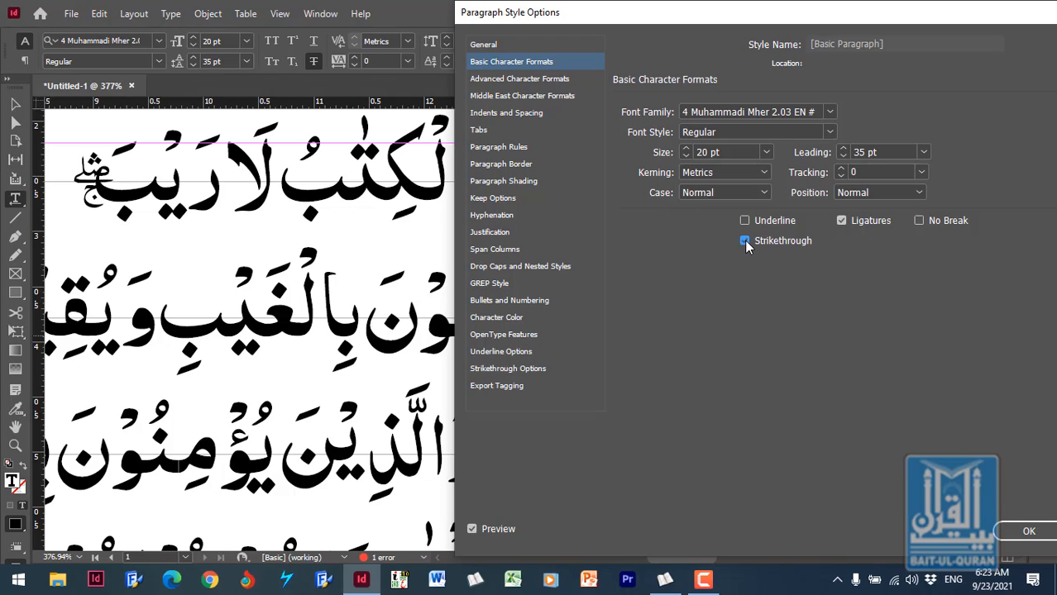
{"action": "left_click", "coordinate": [744, 240]}
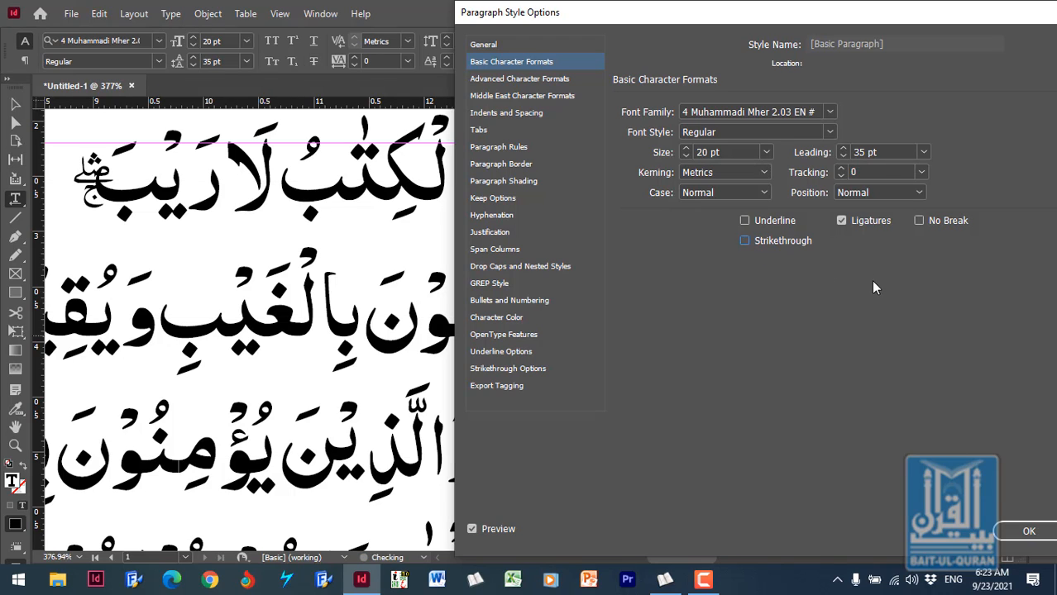
{"action": "left_click", "coordinate": [919, 225]}
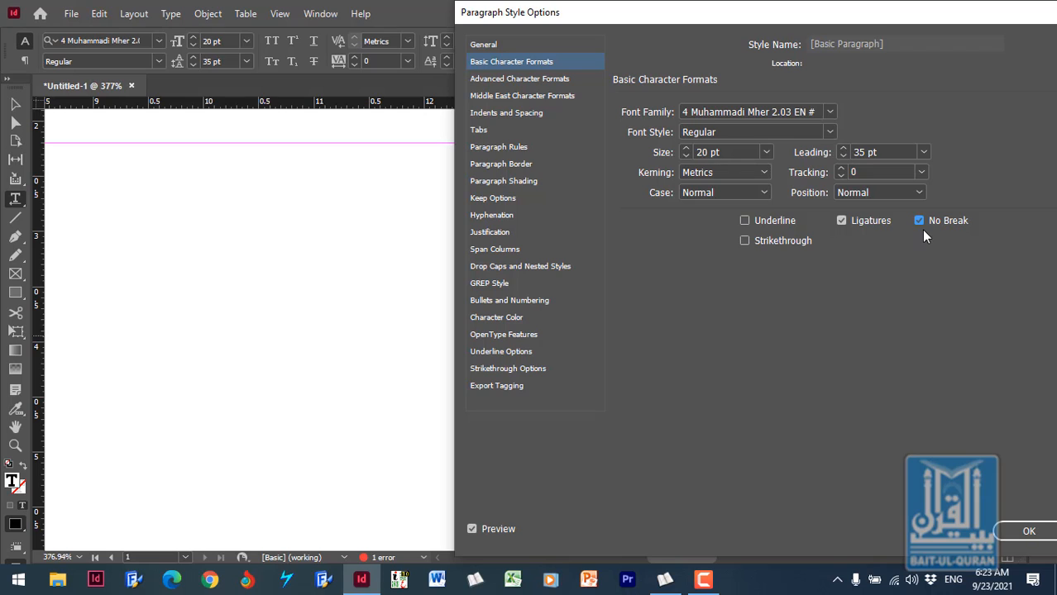
{"action": "left_click", "coordinate": [921, 224]}
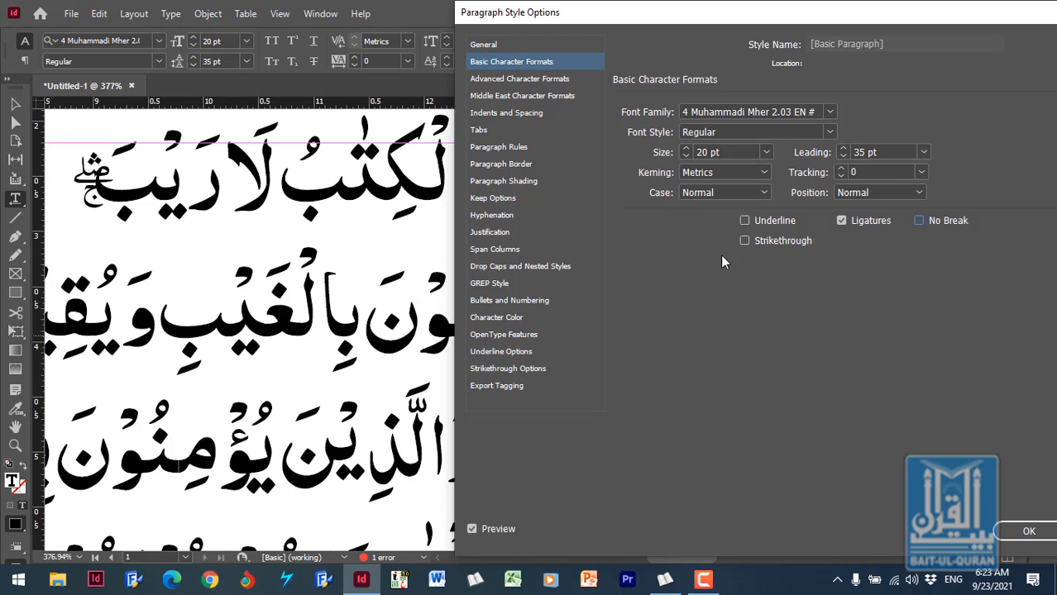
- In the advanced character formats, try horizontal scales of 50% and 150% and return the horizontal scale to 100%
{"action": "left_click", "coordinate": [557, 80]}
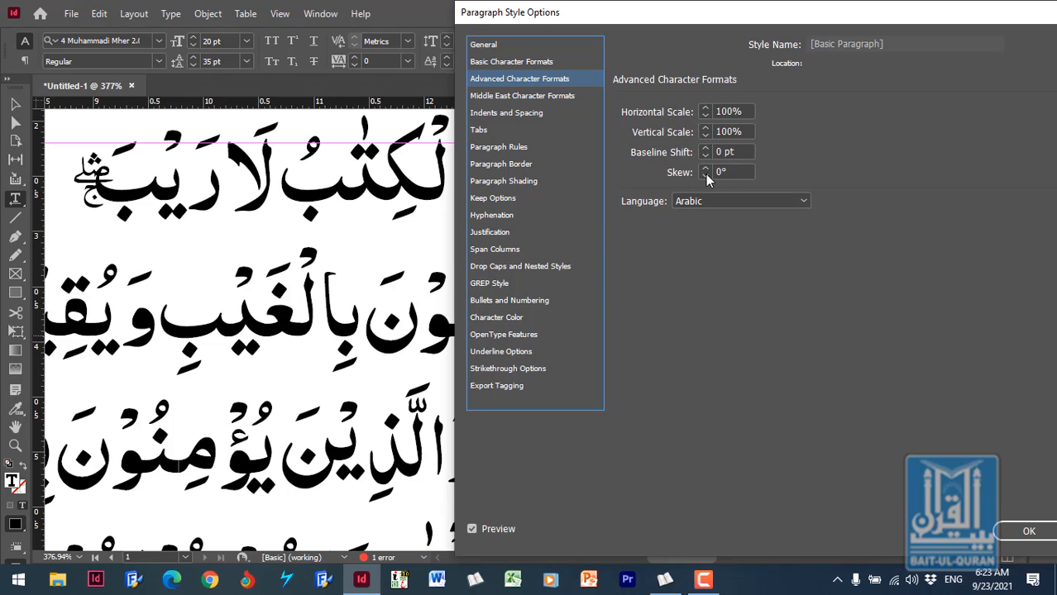
{"action": "left_click_drag", "start_coordinate": [748, 113], "coordinate": [676, 115]}
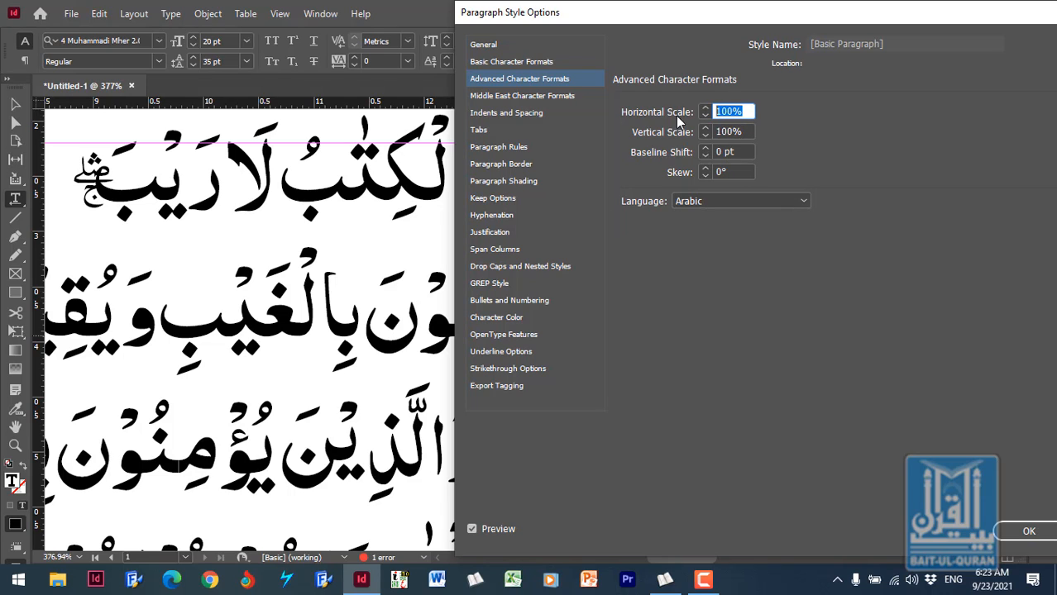
{"action": "type", "text": "50"}
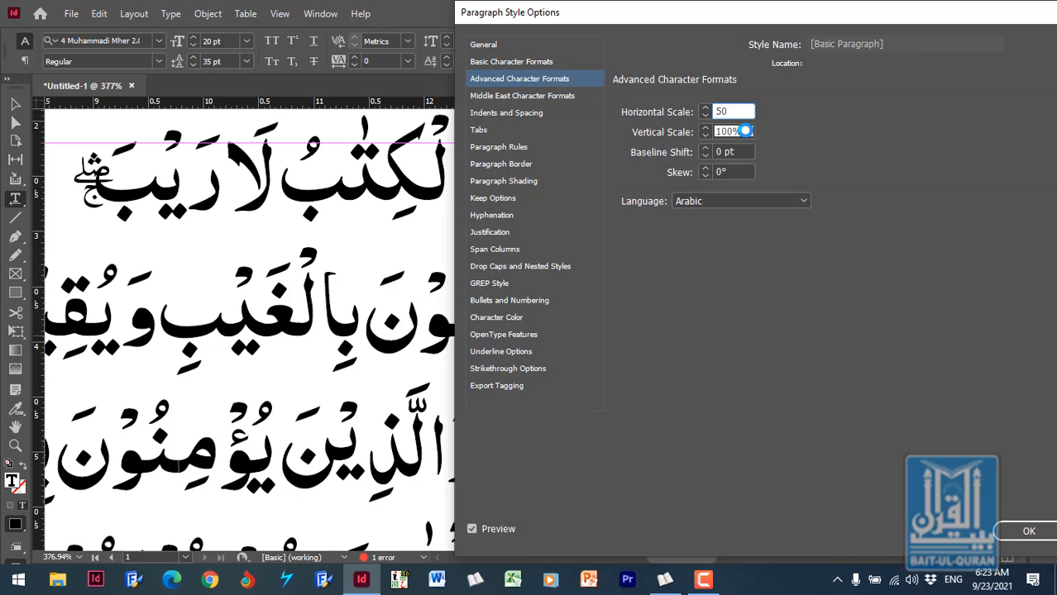
{"action": "left_click", "coordinate": [744, 131]}
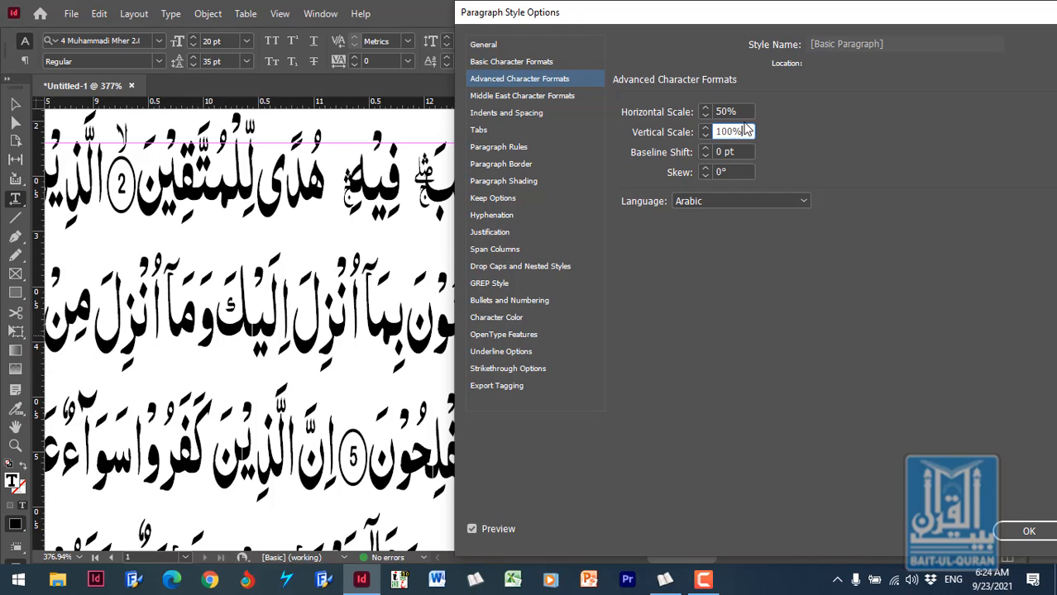
{"action": "left_click", "coordinate": [743, 111]}
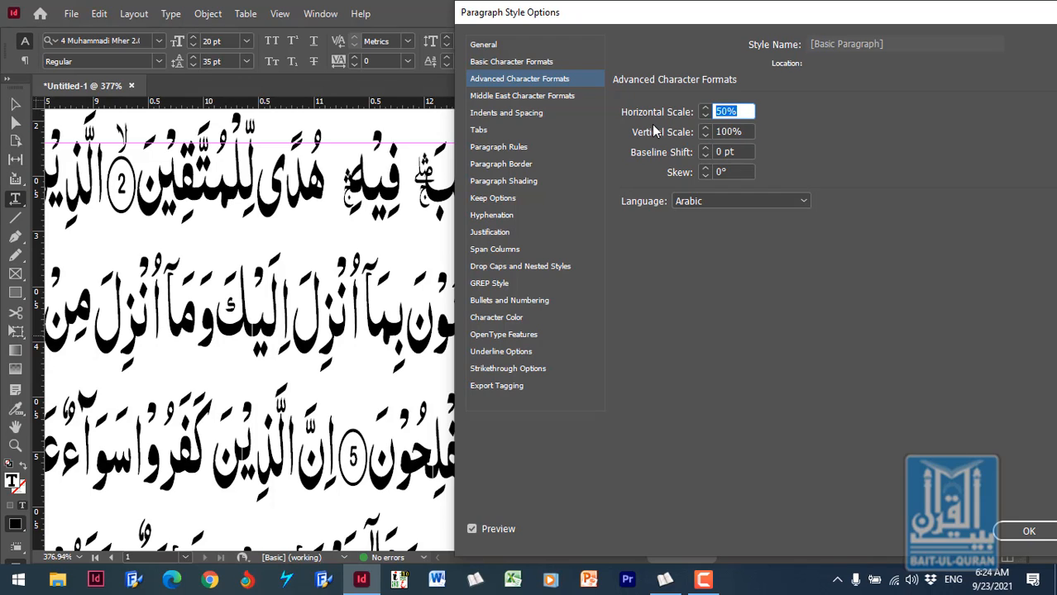
{"action": "type", "text": "150"}
{"action": "left_click", "coordinate": [738, 131]}
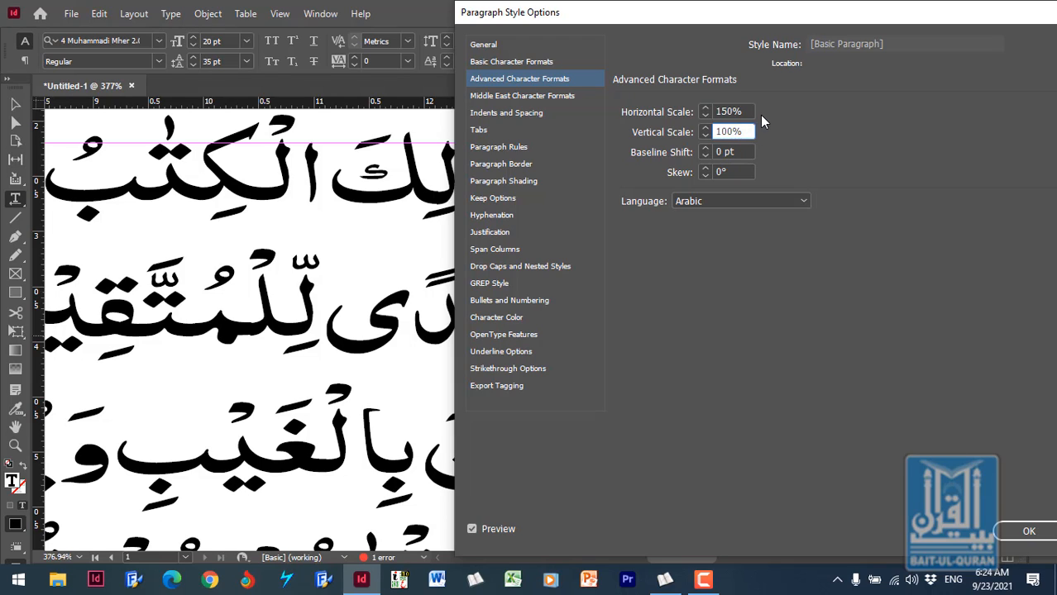
{"action": "left_click", "coordinate": [740, 111]}
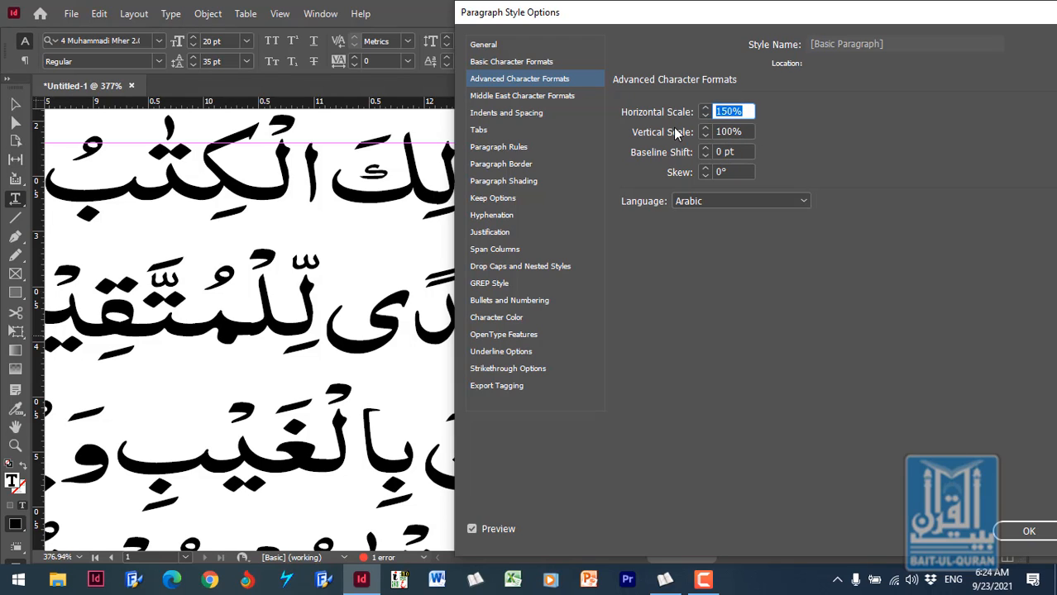
{"action": "type", "text": "100"}
{"action": "left_click", "coordinate": [749, 130]}
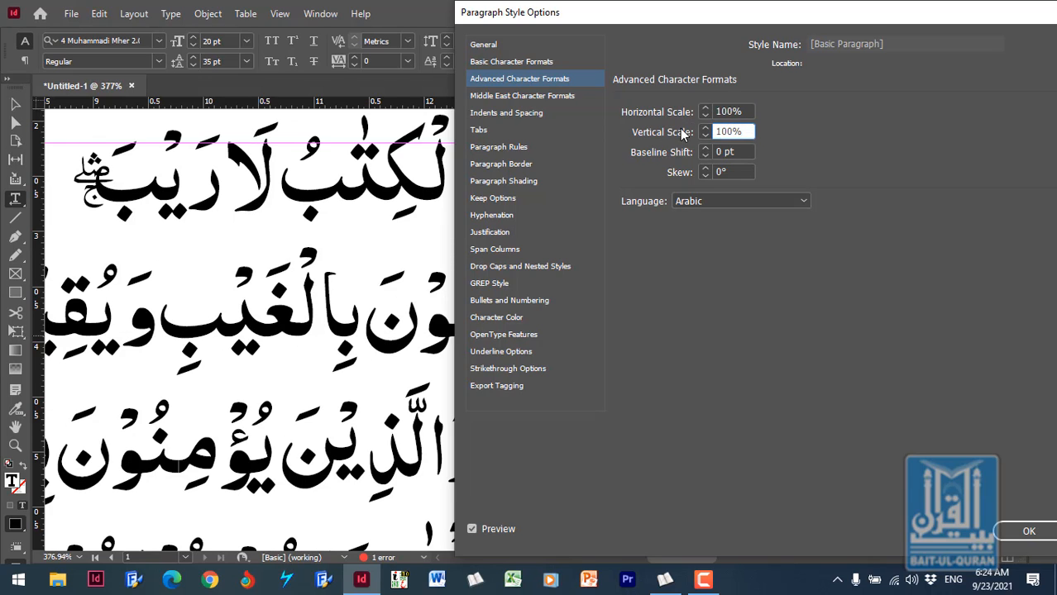
- Set the paragraph style's vertical scale to 150% and apply it to the text
{"action": "left_click_drag", "start_coordinate": [745, 130], "coordinate": [690, 135]}
{"action": "type", "text": "150"}
{"action": "key", "text": "Return"}
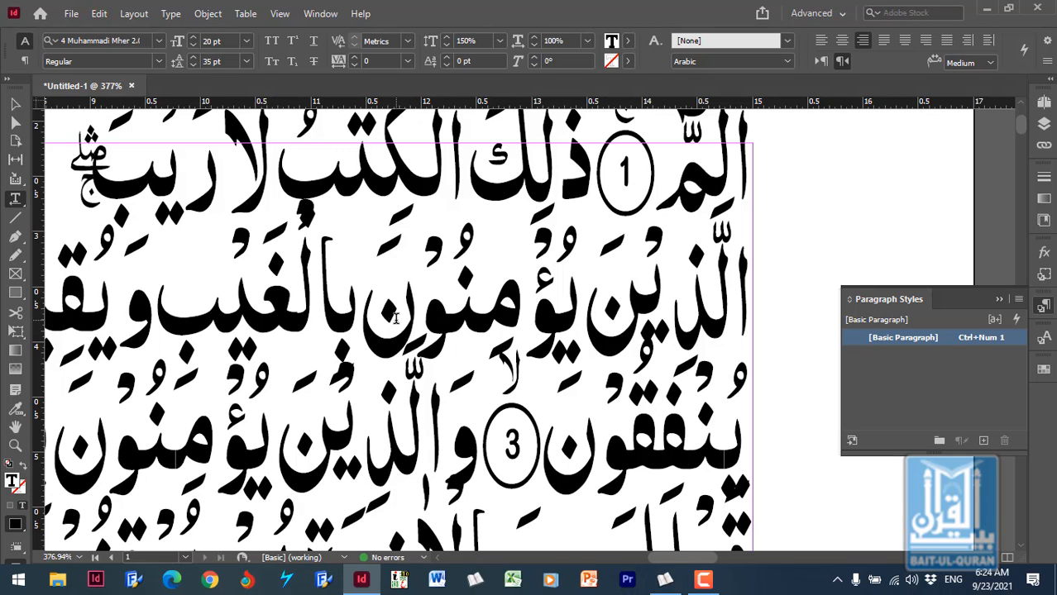
- Reopen the [Basic Paragraph] style's advanced character formats and try a vertical scale of 50%
{"action": "double_click", "coordinate": [926, 339]}
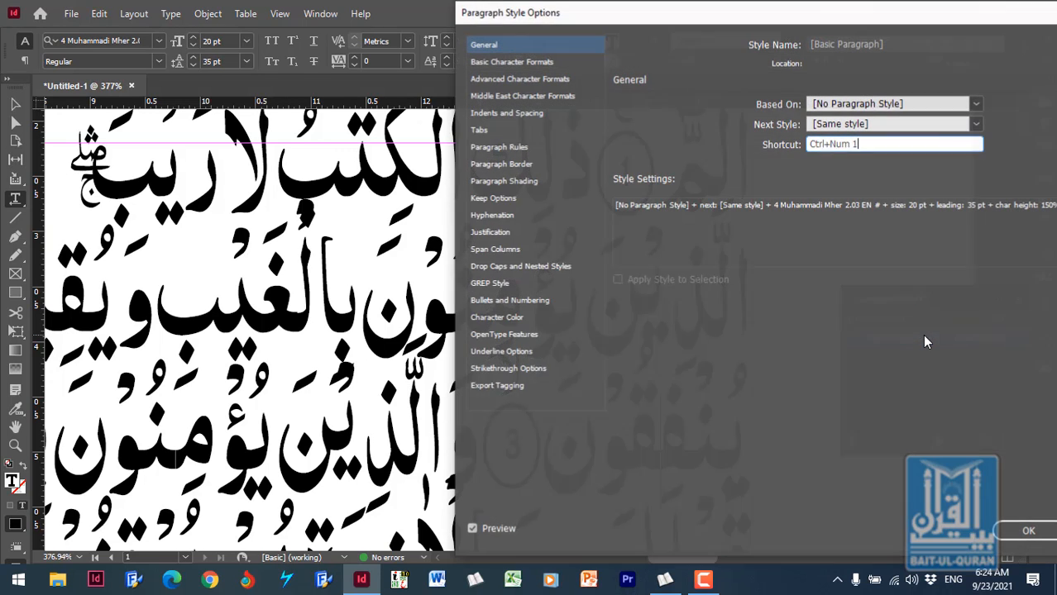
{"action": "left_click", "coordinate": [516, 80]}
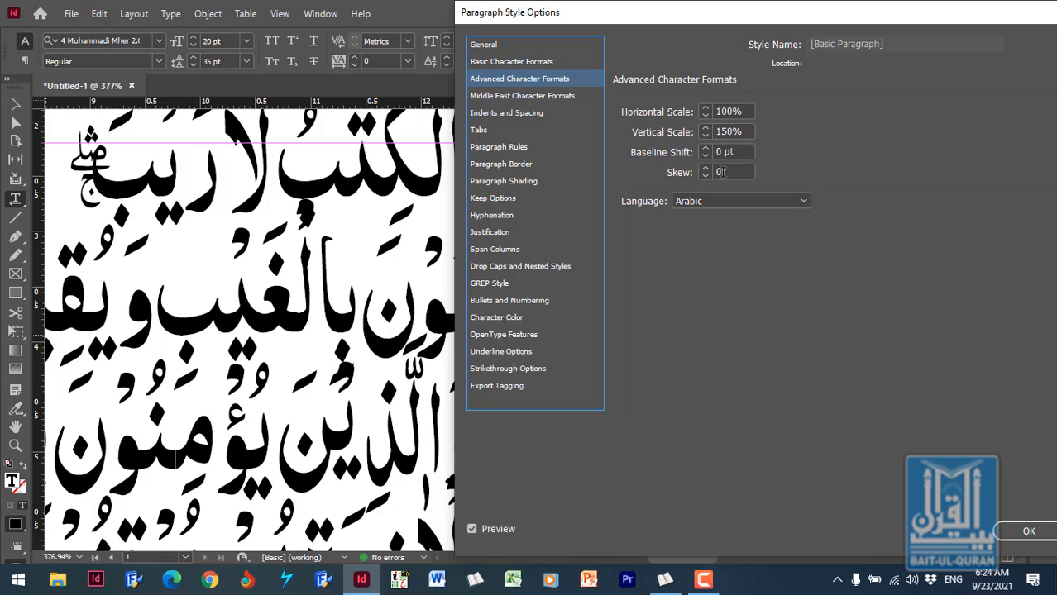
{"action": "left_click_drag", "start_coordinate": [743, 126], "coordinate": [683, 142]}
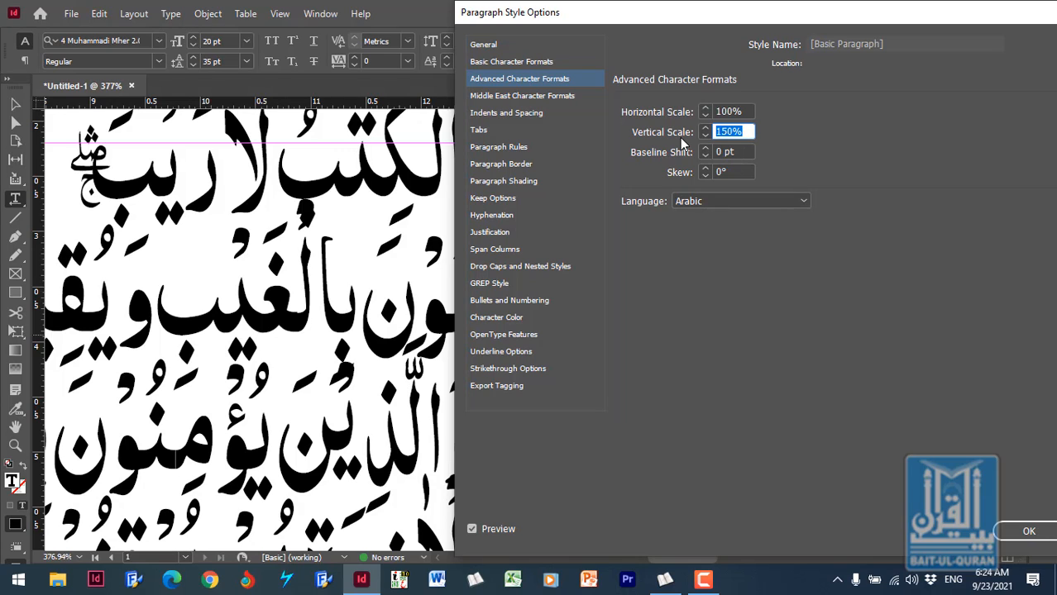
{"action": "type", "text": "50"}
{"action": "left_click", "coordinate": [736, 150]}
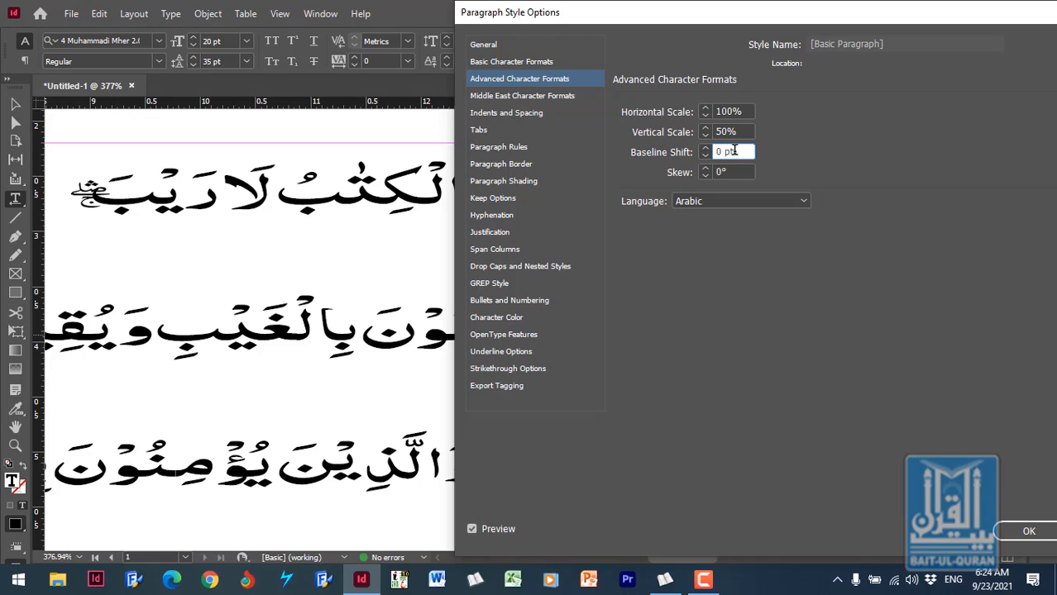
- Set the paragraph style's vertical scale to 100% and apply the style options
{"action": "key", "text": "shift+Tab"}
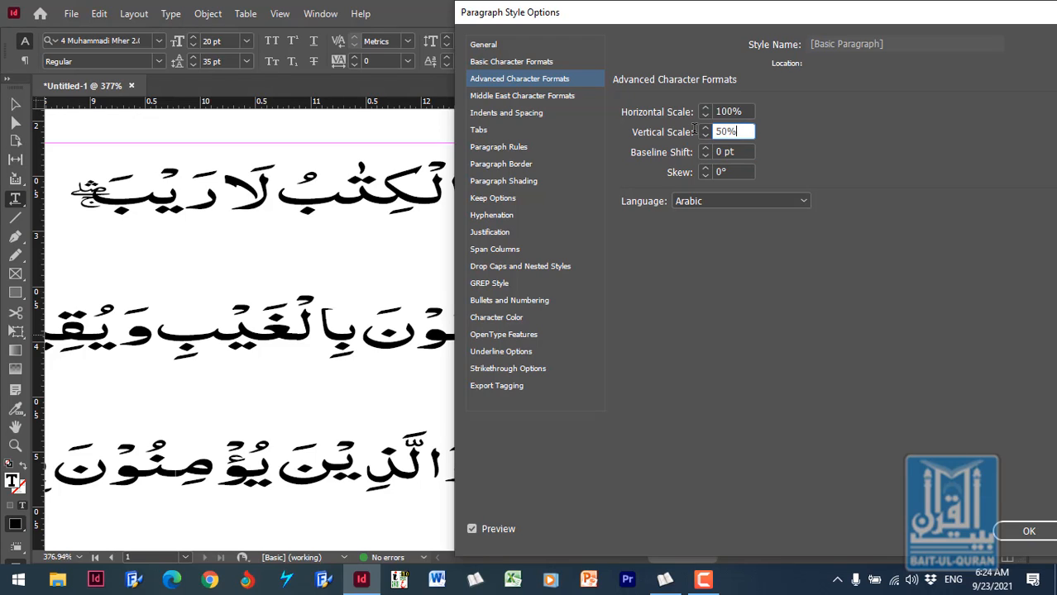
{"action": "type", "text": "100"}
{"action": "key", "text": "Tab"}
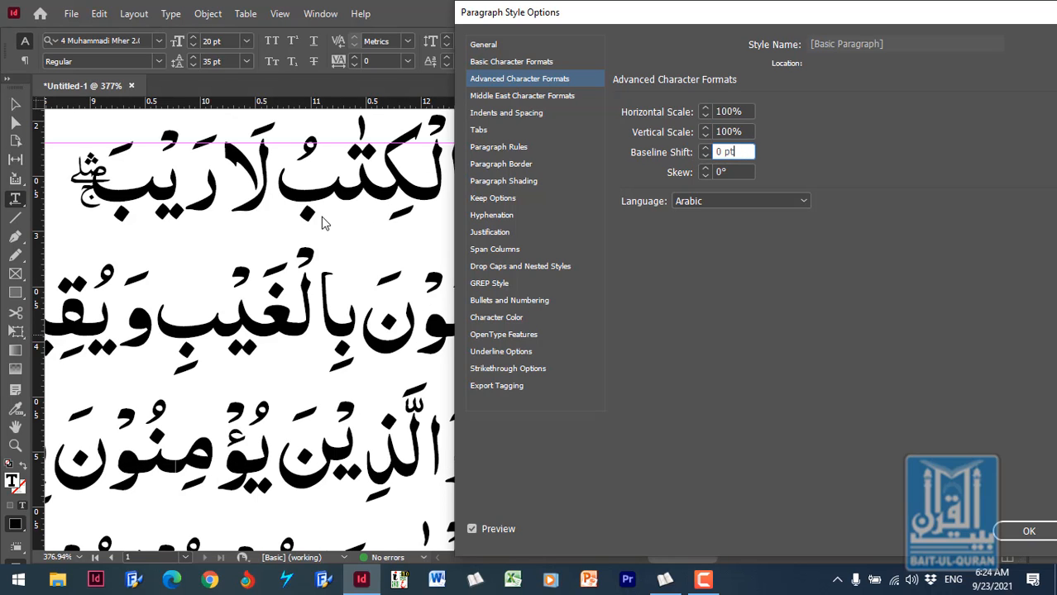
{"action": "left_click", "coordinate": [1028, 531]}
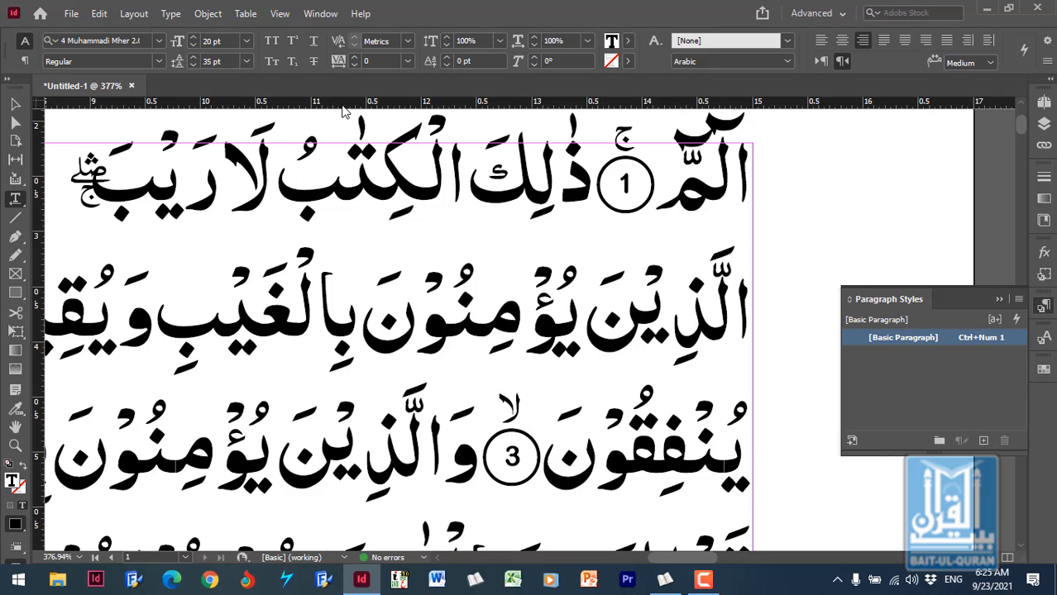
- Add a horizontal ruler guide along the first text line's baseline and position it at about 2.71 cm
{"action": "left_click_drag", "start_coordinate": [356, 111], "coordinate": [371, 205]}
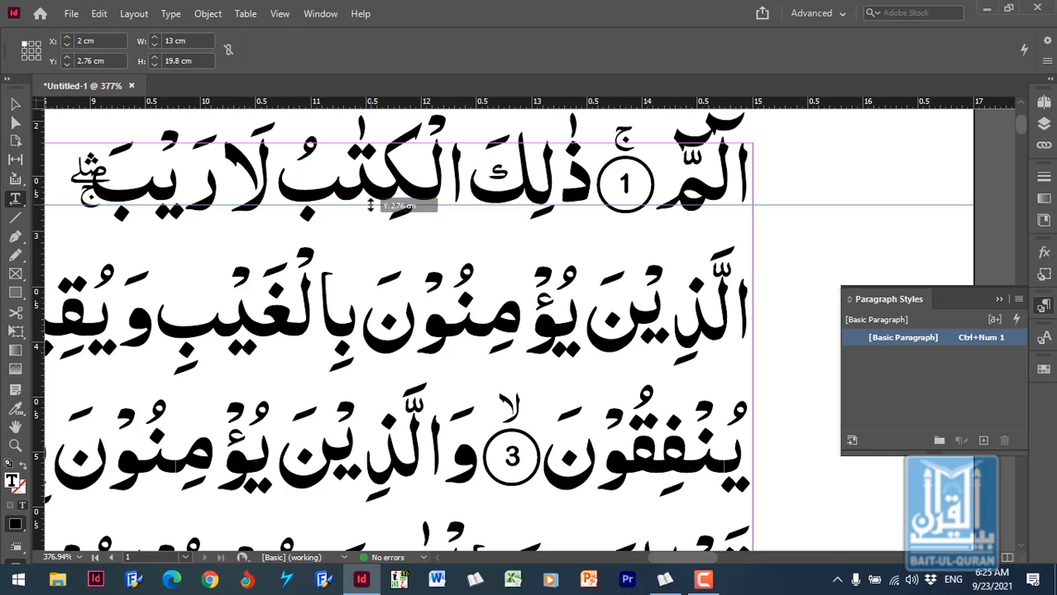
{"action": "left_click_drag", "start_coordinate": [370, 205], "coordinate": [370, 205]}
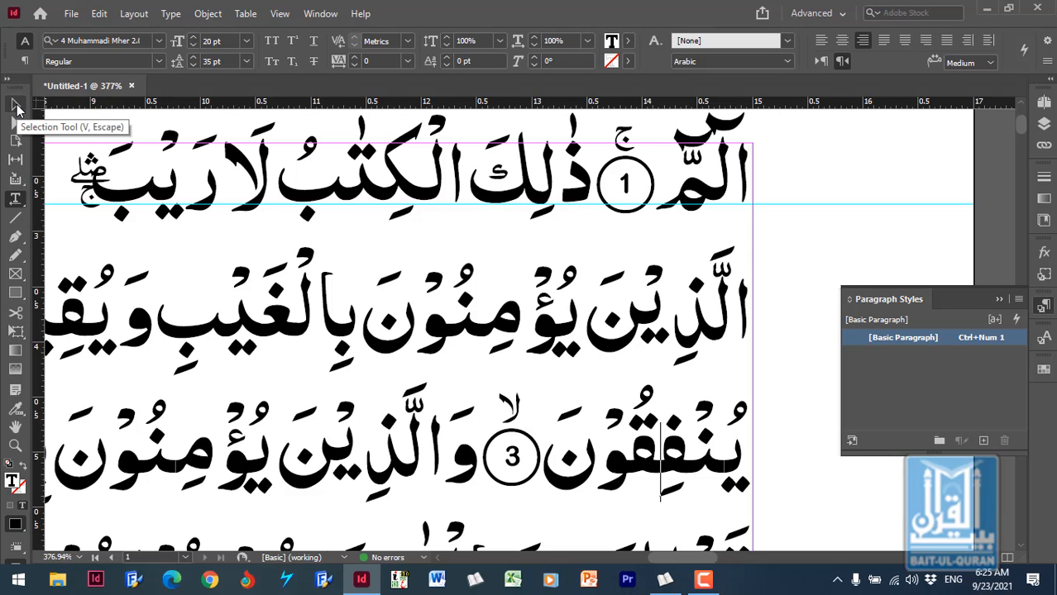
{"action": "left_click", "coordinate": [17, 107]}
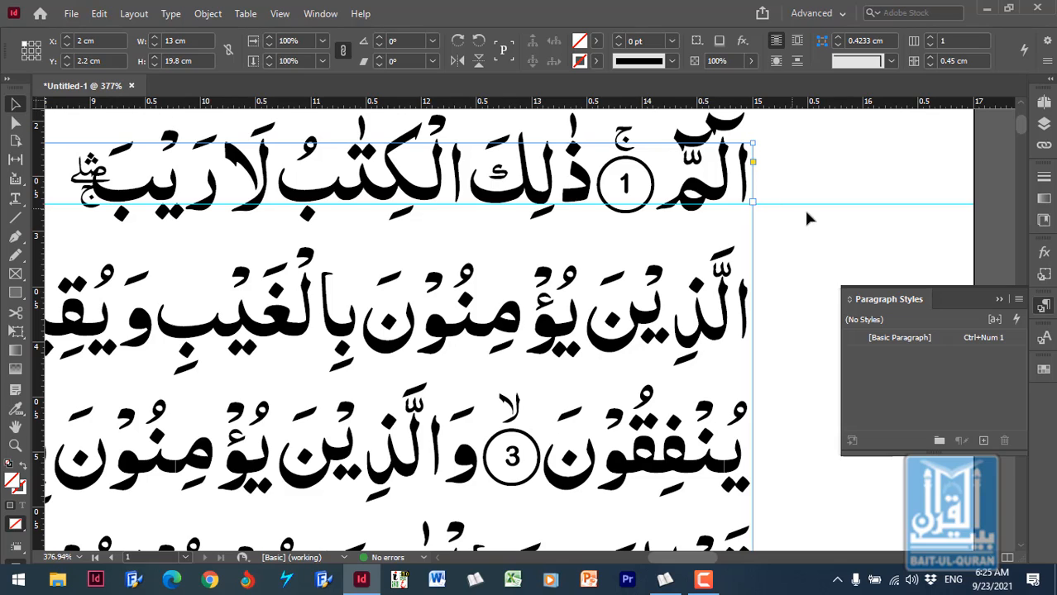
{"action": "left_click", "coordinate": [835, 207]}
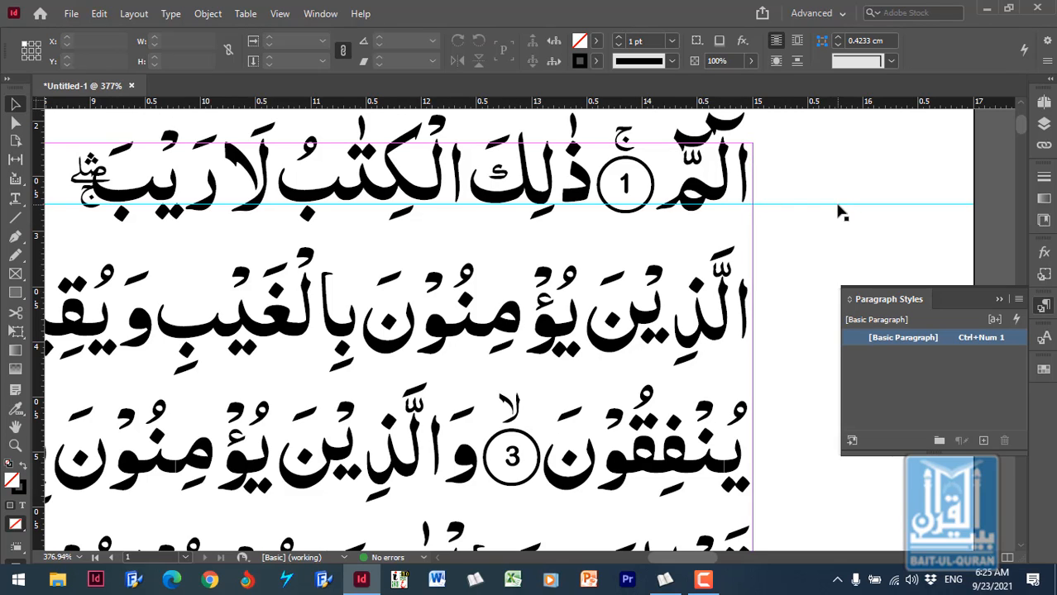
{"action": "left_click", "coordinate": [837, 205]}
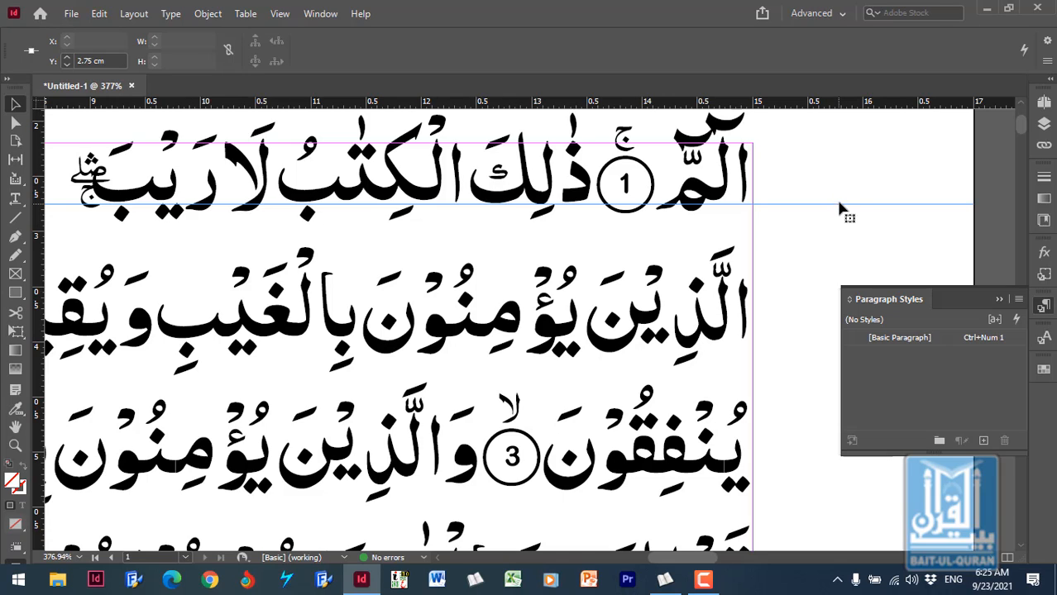
{"action": "mouse_move", "coordinate": [839, 206]}
{"action": "left_mouse_down"}
{"action": "mouse_move", "coordinate": [843, 187]}
{"action": "mouse_move", "coordinate": [842, 201]}
{"action": "left_mouse_up"}
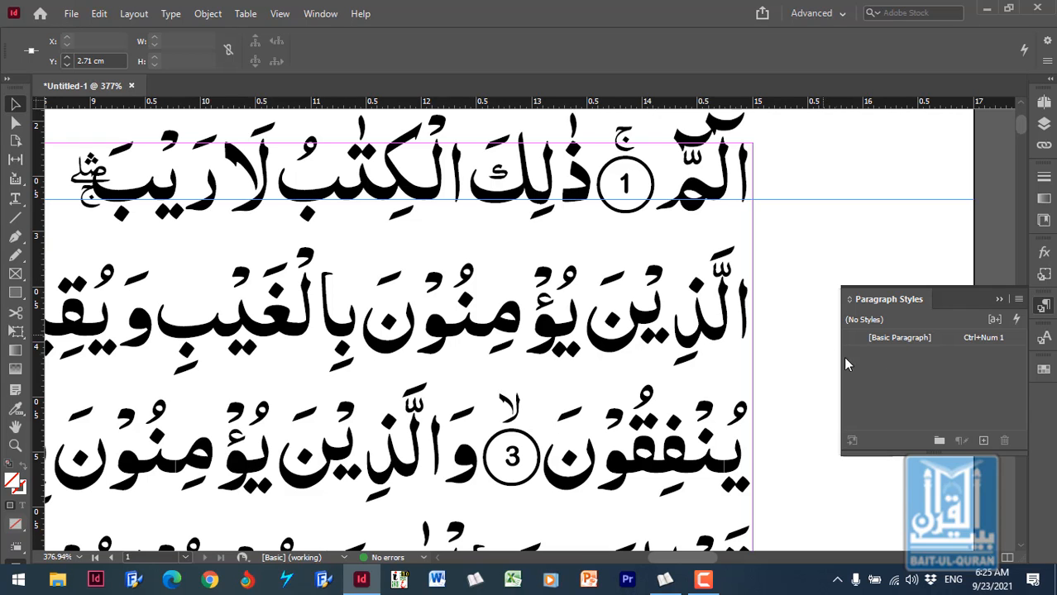
- Reopen the [Basic Paragraph] style's advanced character formats and try a baseline shift of 10 pt with the text in view
{"action": "double_click", "coordinate": [922, 337]}
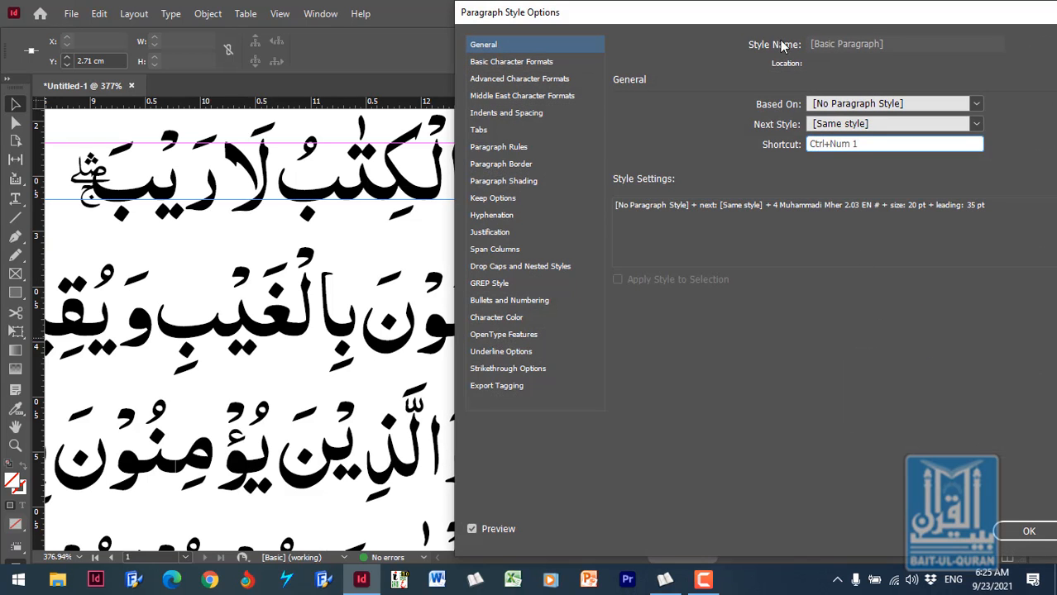
{"action": "left_click_drag", "start_coordinate": [795, 10], "coordinate": [956, 10]}
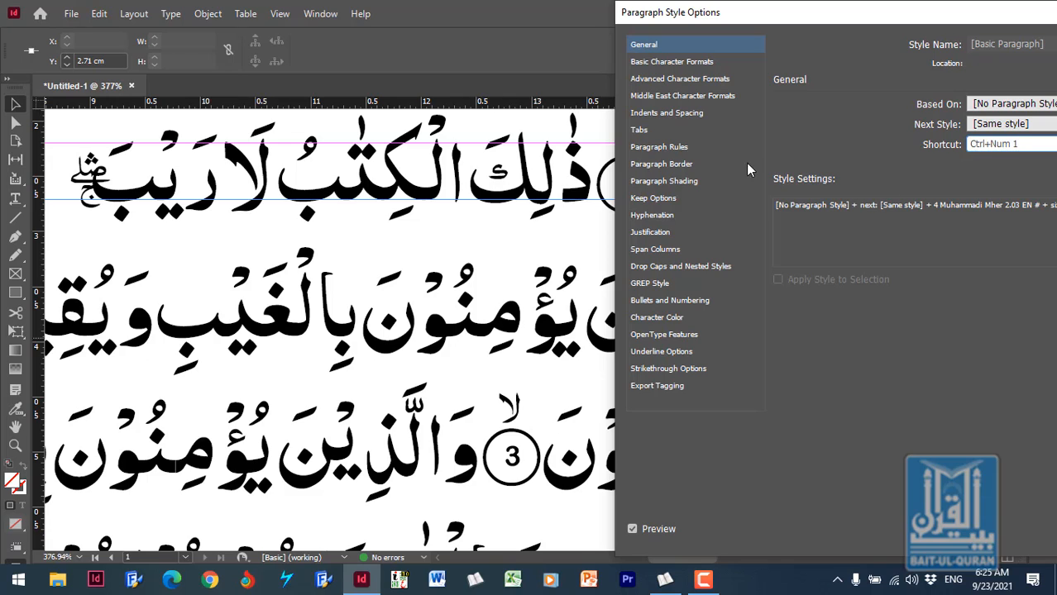
{"action": "left_click", "coordinate": [686, 80]}
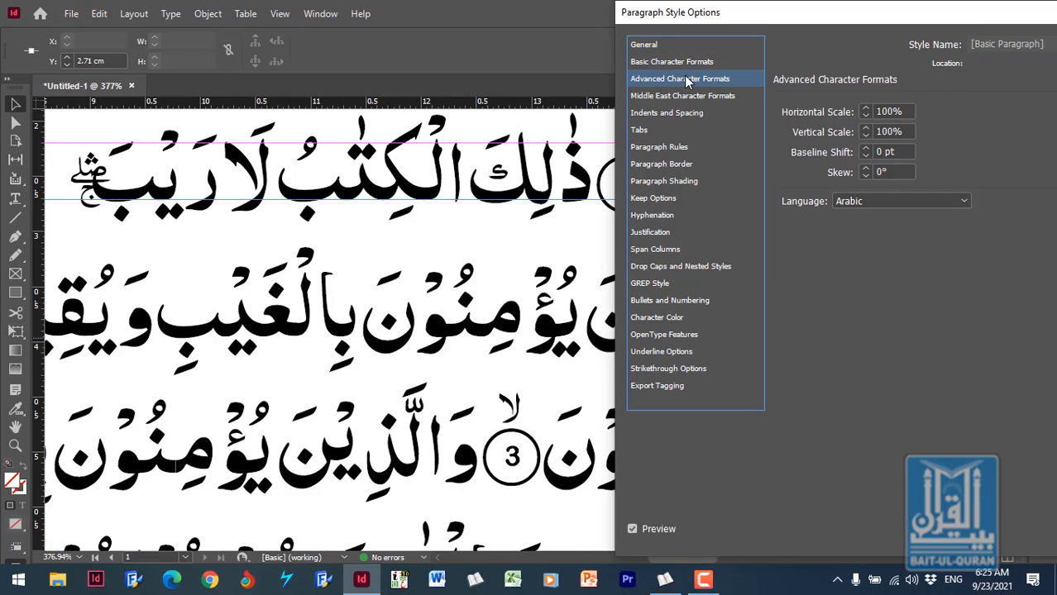
{"action": "left_click", "coordinate": [906, 152]}
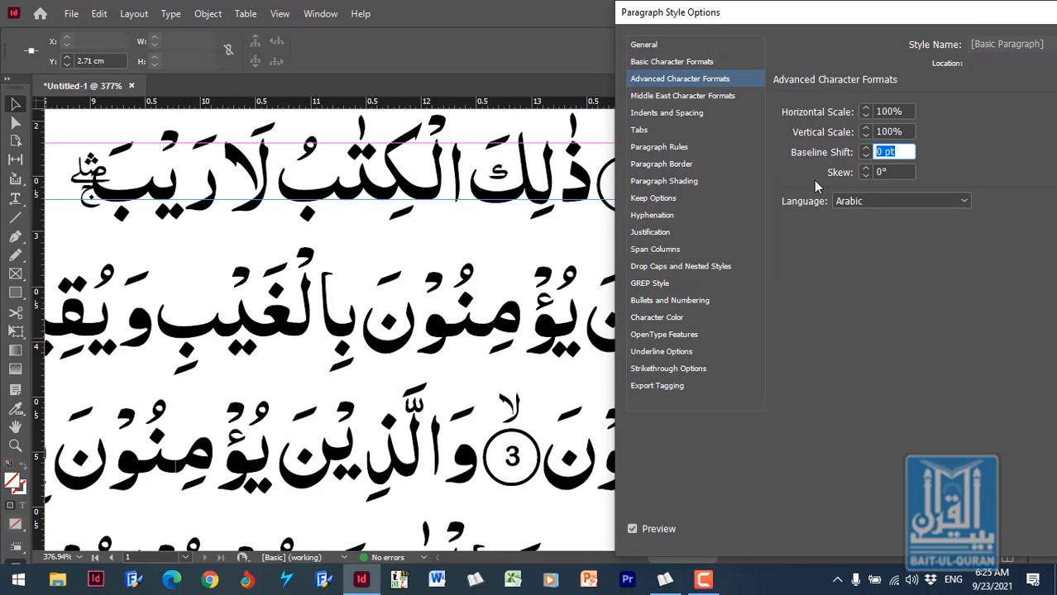
{"action": "type", "text": "10"}
{"action": "left_click", "coordinate": [895, 173]}
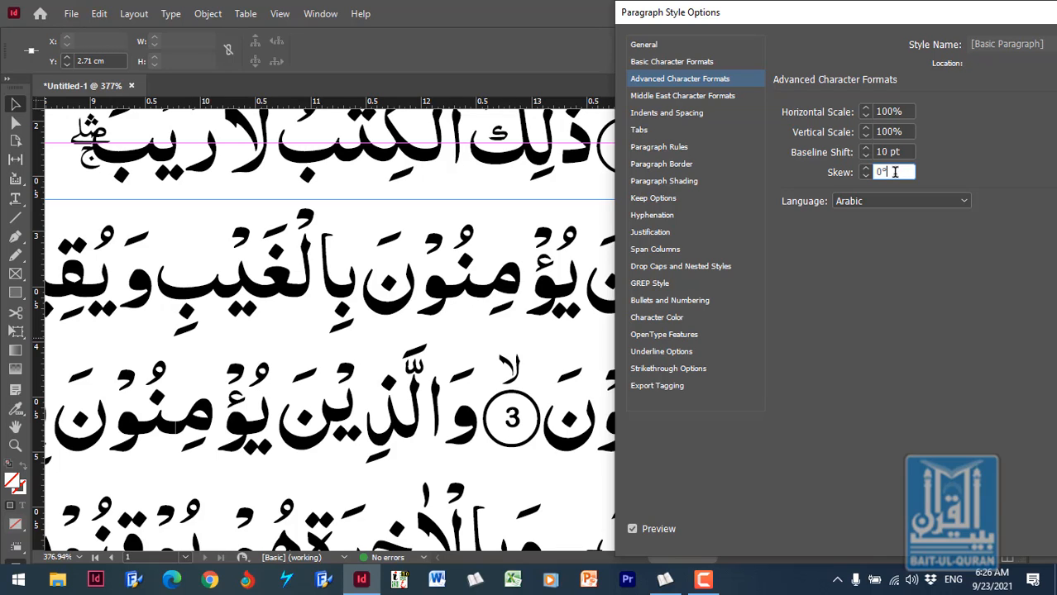
- Try a baseline shift of -10 pt in the paragraph style
{"action": "key", "text": "shift+Tab"}
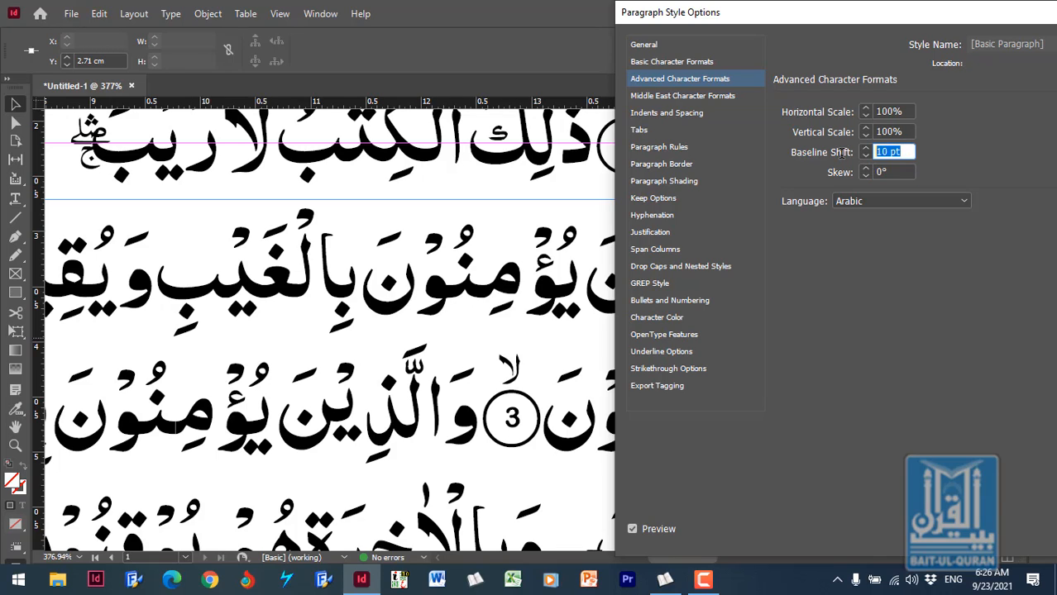
{"action": "type", "text": "-10"}
{"action": "left_click", "coordinate": [893, 172]}
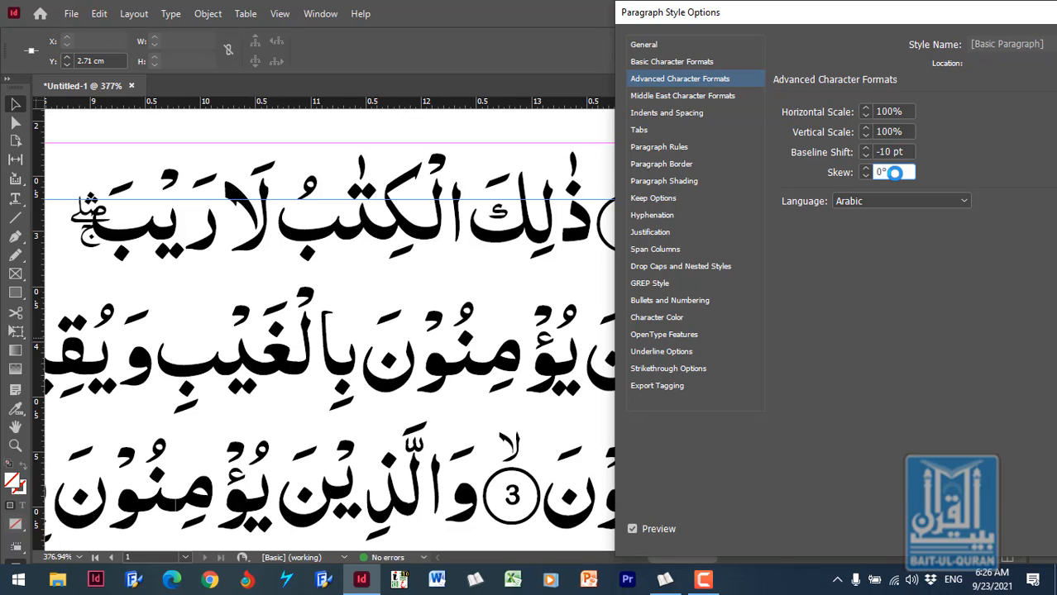
- Set the paragraph style's baseline shift to 0 pt
{"action": "left_click", "coordinate": [908, 151]}
{"action": "type", "text": "0"}
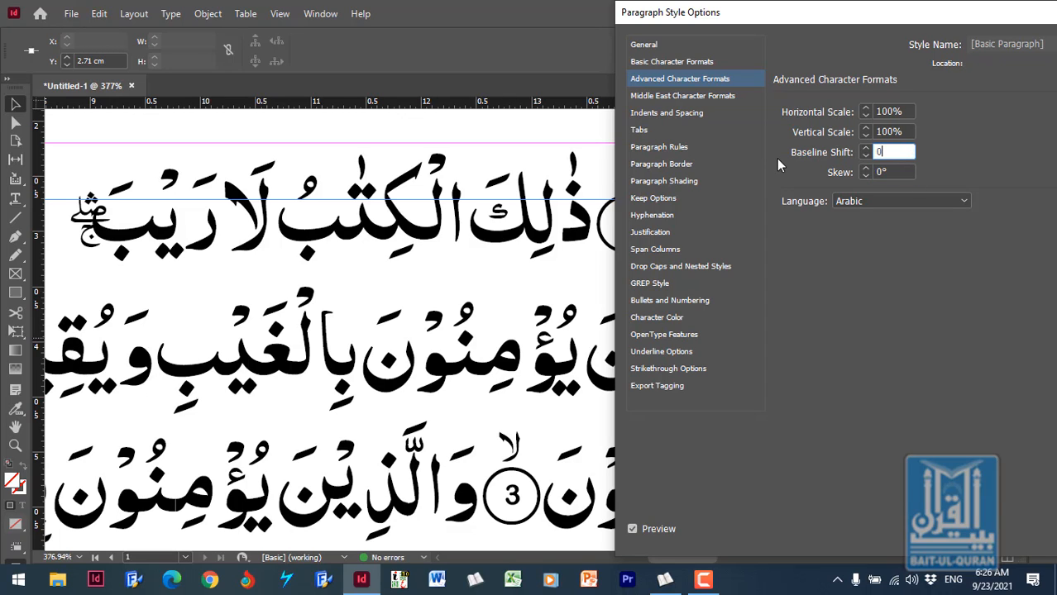
{"action": "left_click", "coordinate": [901, 173]}
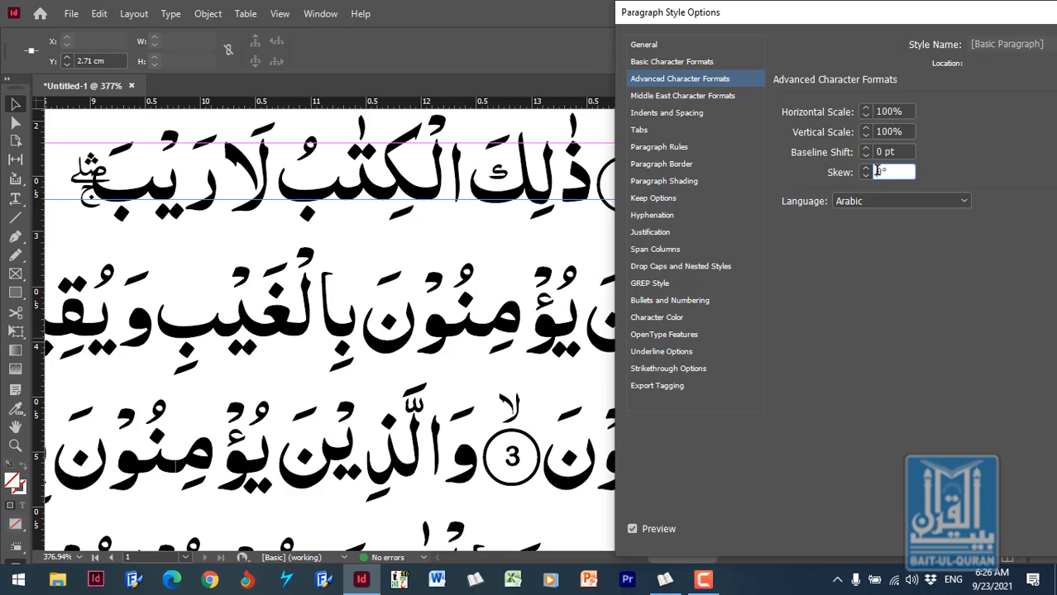
- Try a skew of 10° and then 20° in the paragraph style
{"action": "double_click", "coordinate": [878, 172]}
{"action": "type", "text": "10"}
{"action": "left_click", "coordinate": [903, 150]}
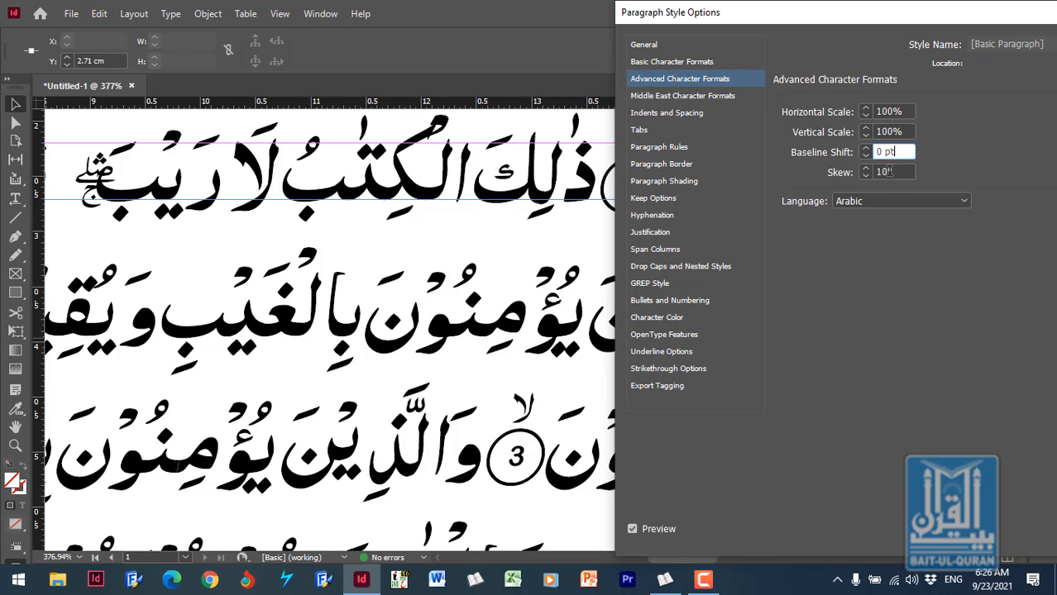
{"action": "left_click_drag", "start_coordinate": [889, 171], "coordinate": [851, 179]}
{"action": "type", "text": "20"}
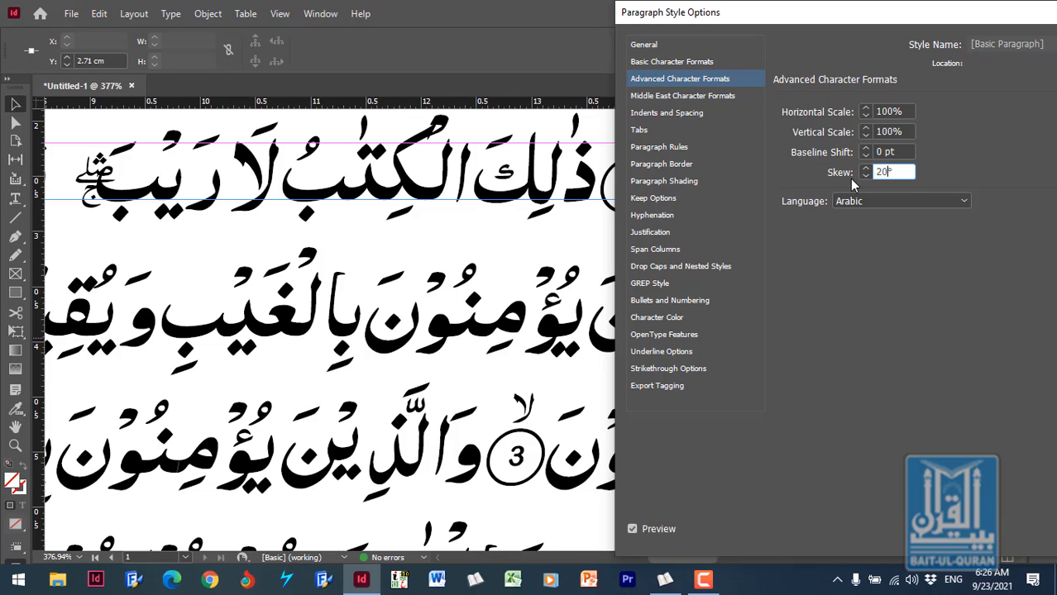
{"action": "left_click", "coordinate": [898, 152]}
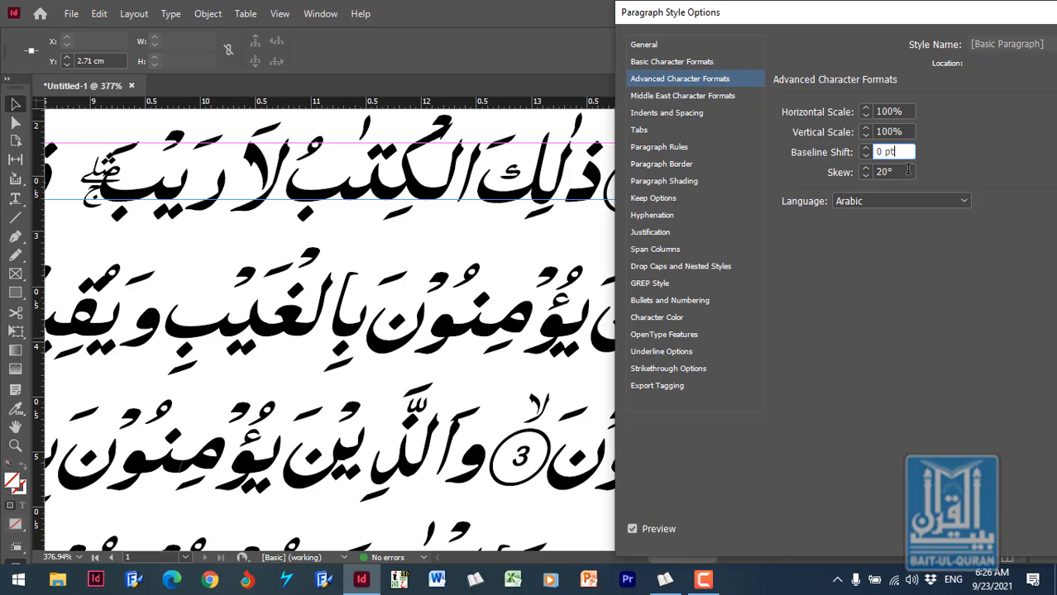
- Set the paragraph style's skew to 0° and choose Arabic as its language
{"action": "left_click", "coordinate": [907, 170]}
{"action": "left_click_drag", "start_coordinate": [907, 170], "coordinate": [837, 180]}
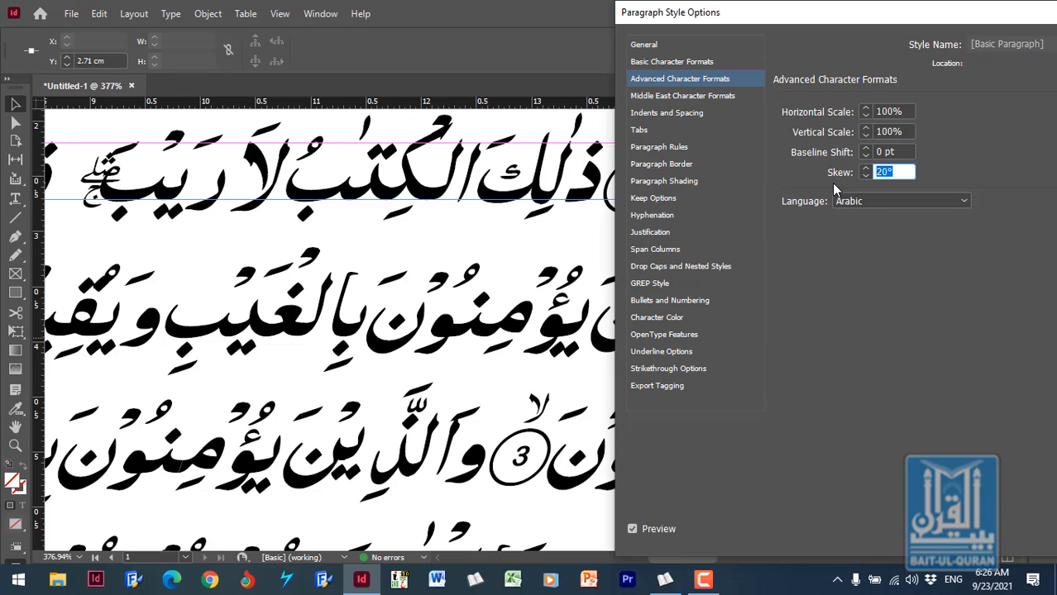
{"action": "left_click", "coordinate": [880, 172]}
{"action": "left_click_drag", "start_coordinate": [882, 172], "coordinate": [877, 172]}
{"action": "key", "text": "BackSpace"}
{"action": "left_click", "coordinate": [898, 152]}
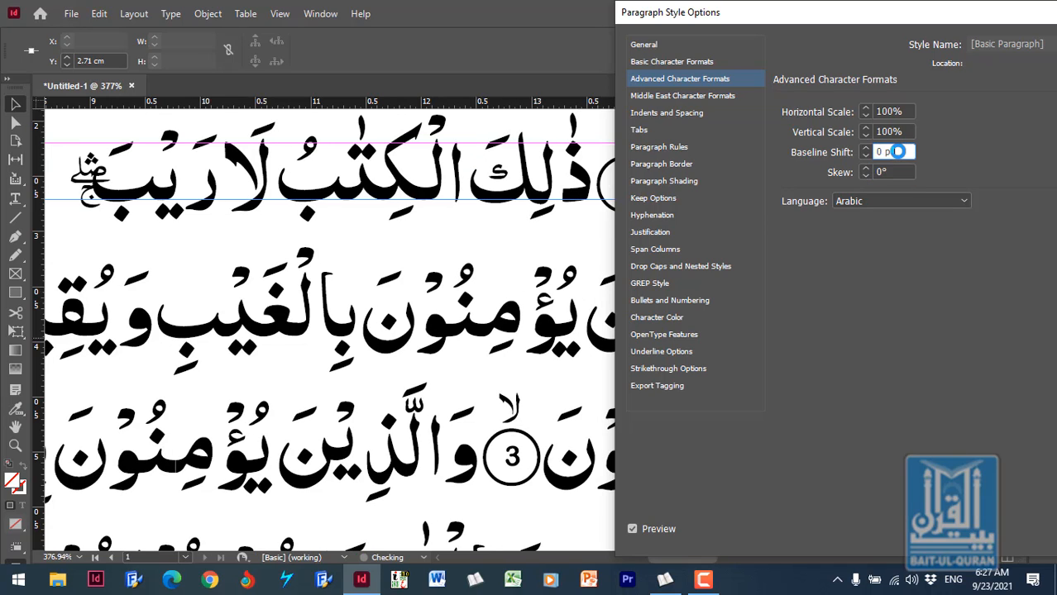
{"action": "left_click", "coordinate": [941, 201]}
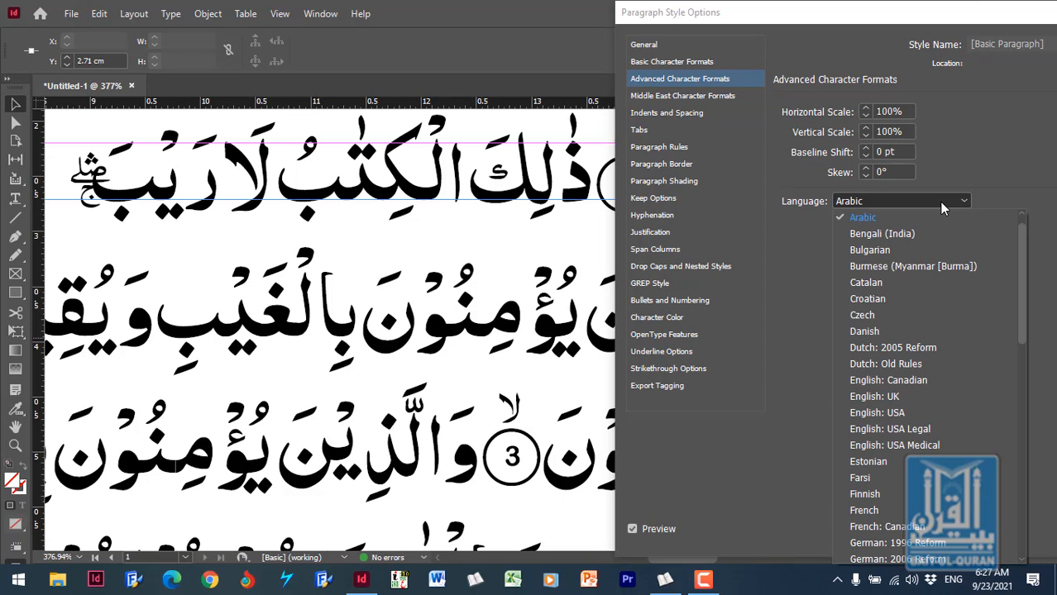
{"action": "left_click", "coordinate": [886, 218]}
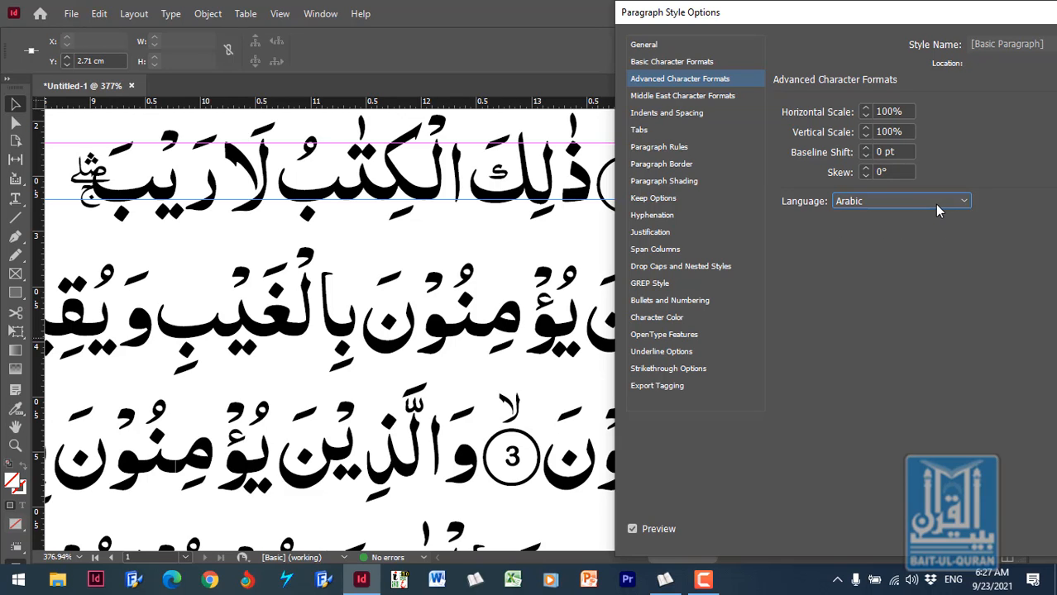
- Show the style's Middle East character formats and open the choices for the digits format
{"action": "left_click", "coordinate": [693, 97]}
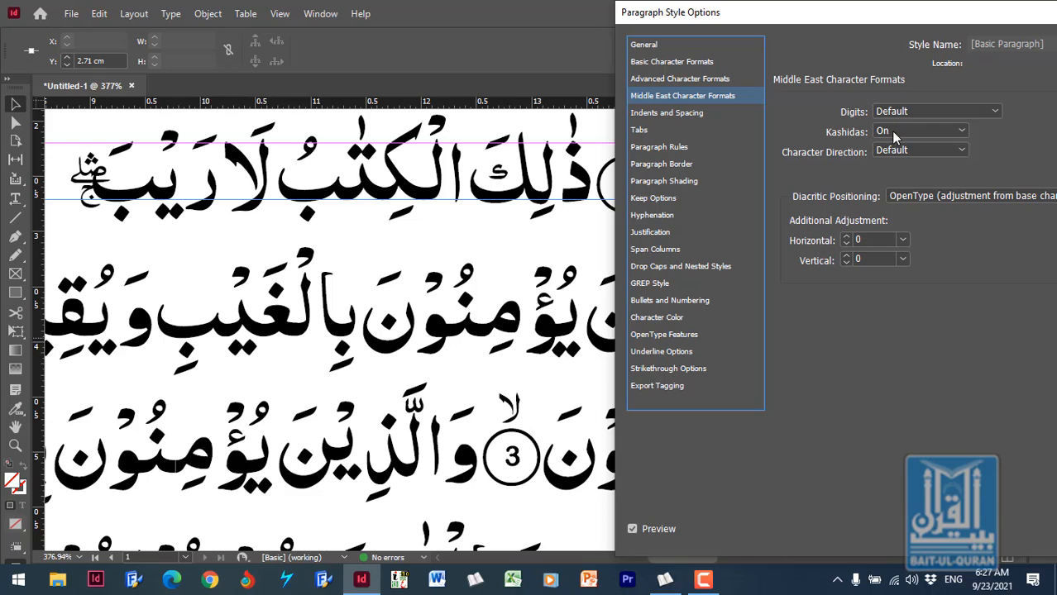
{"action": "left_click_drag", "start_coordinate": [858, 14], "coordinate": [641, 30]}
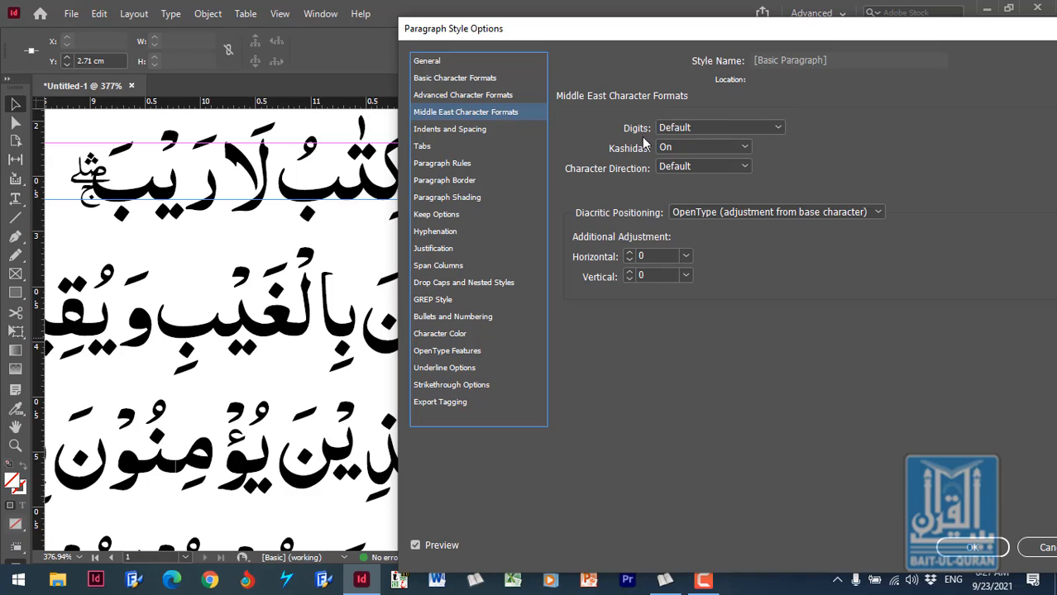
{"action": "left_click", "coordinate": [778, 128]}
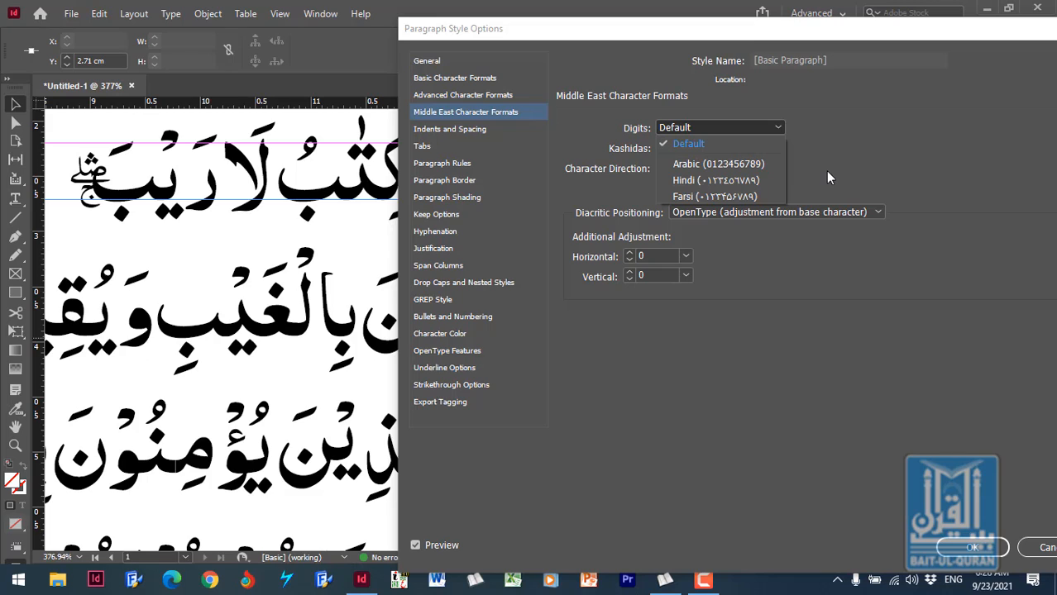
{"action": "left_click", "coordinate": [882, 146]}
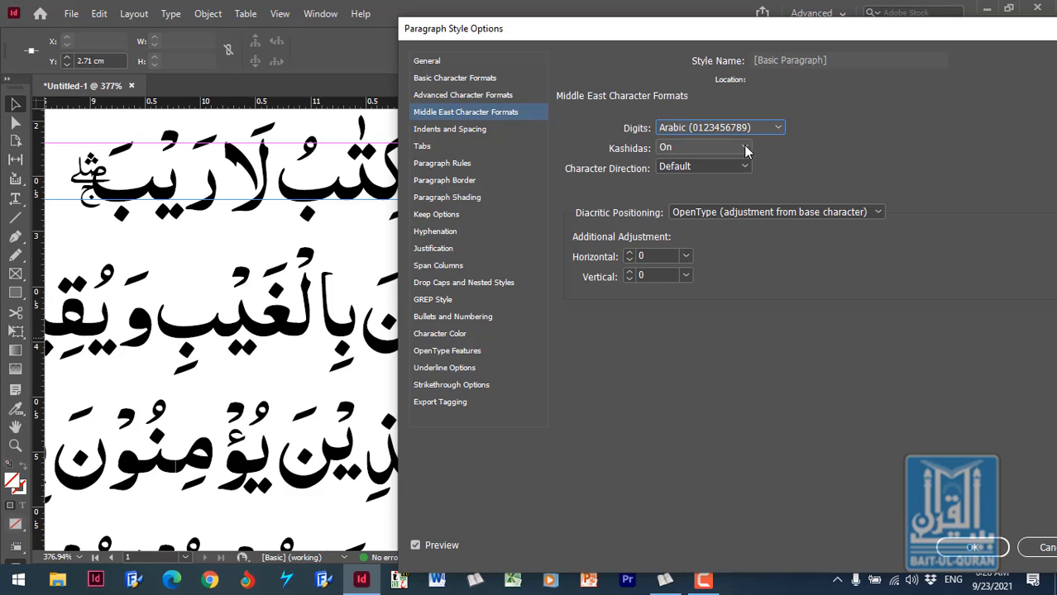
{"action": "left_click", "coordinate": [745, 148]}
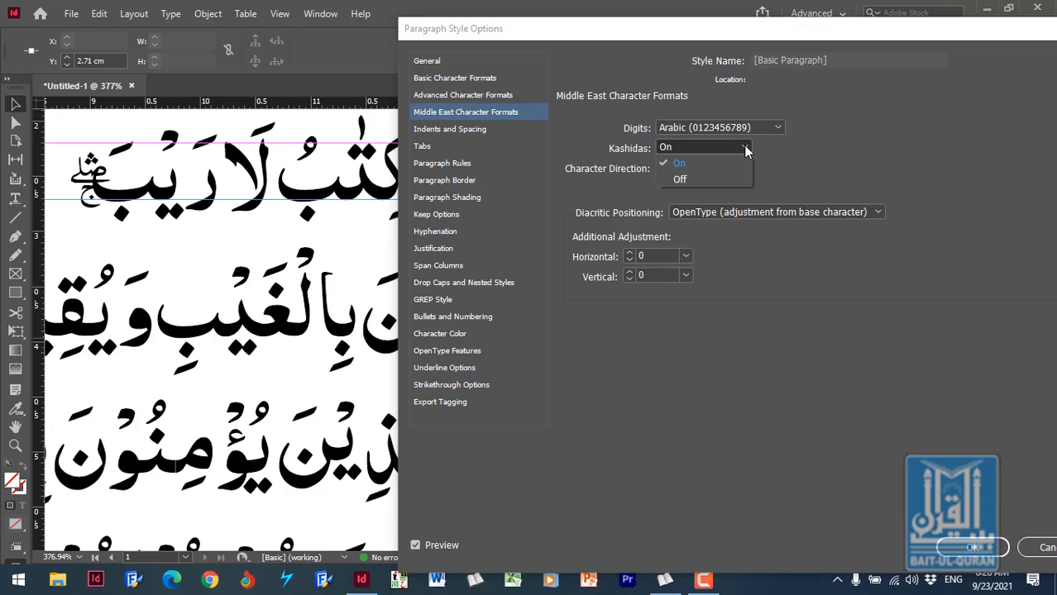
{"action": "left_click", "coordinate": [702, 180]}
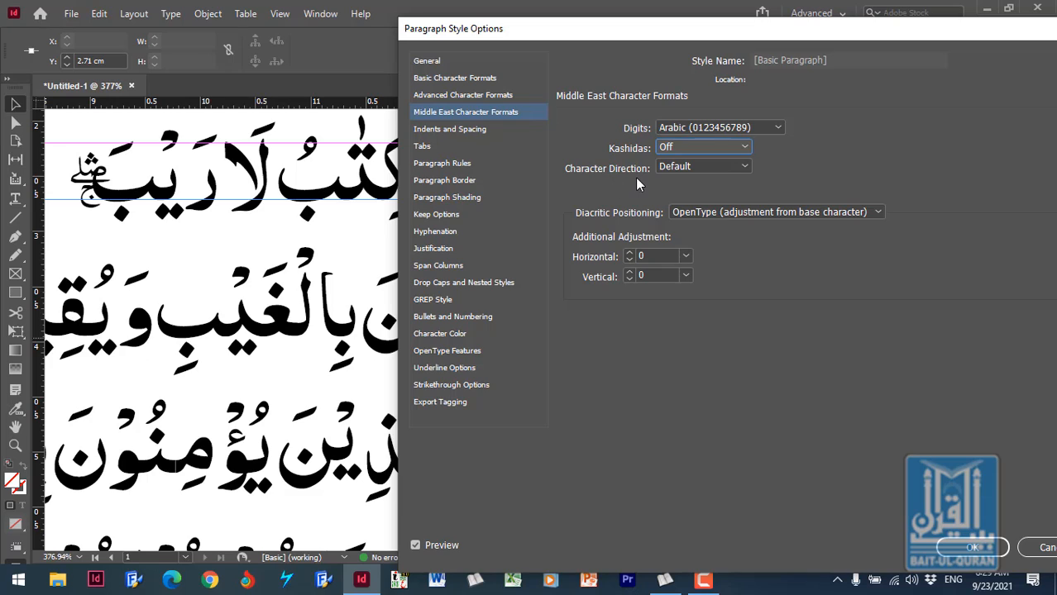
{"action": "left_click", "coordinate": [744, 169]}
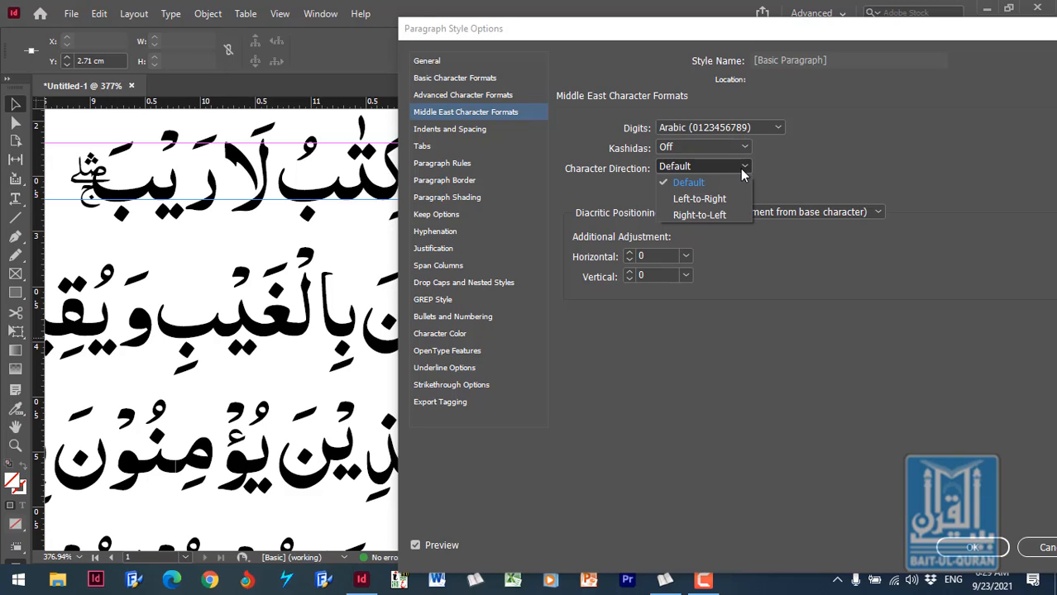
{"action": "left_click", "coordinate": [708, 217]}
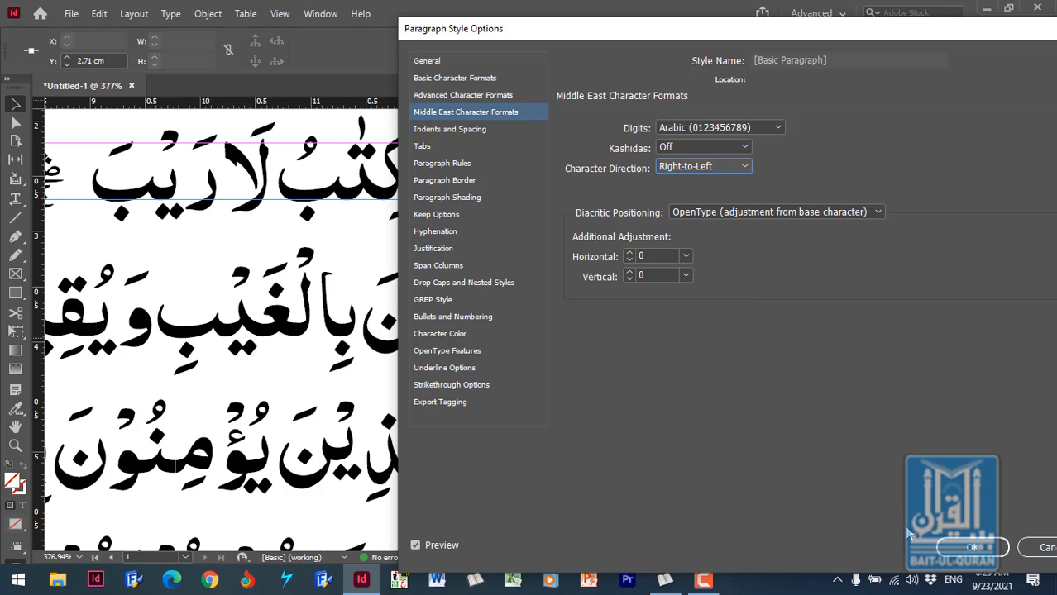
{"action": "left_click", "coordinate": [970, 550]}
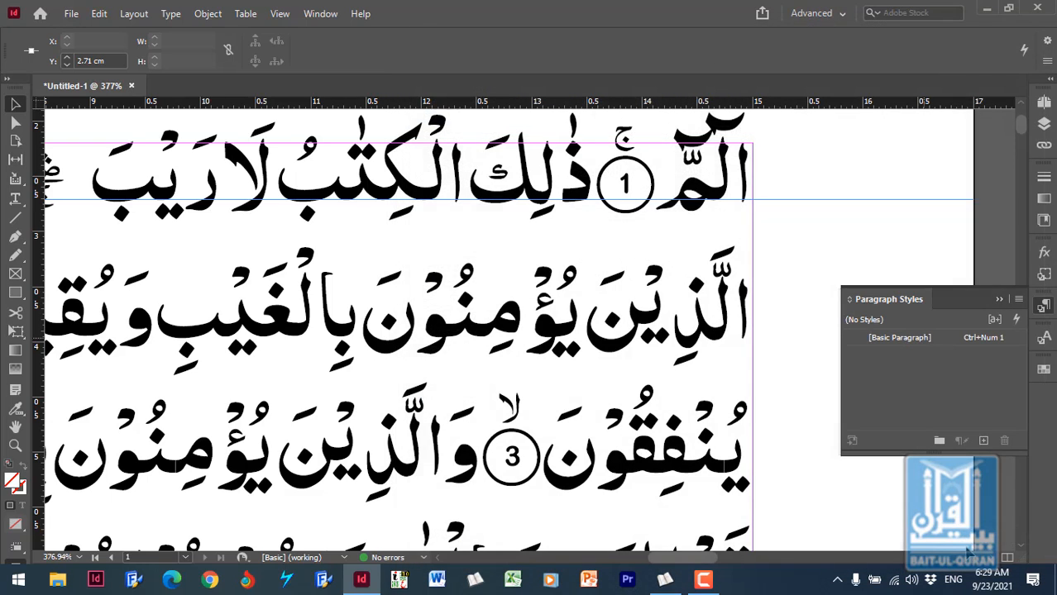
- Break the line directly after the verse 3 marker so the following verse starts a new paragraph
{"action": "scroll", "coordinate": [453, 360], "scroll_direction": "up", "scroll_amount": 1}
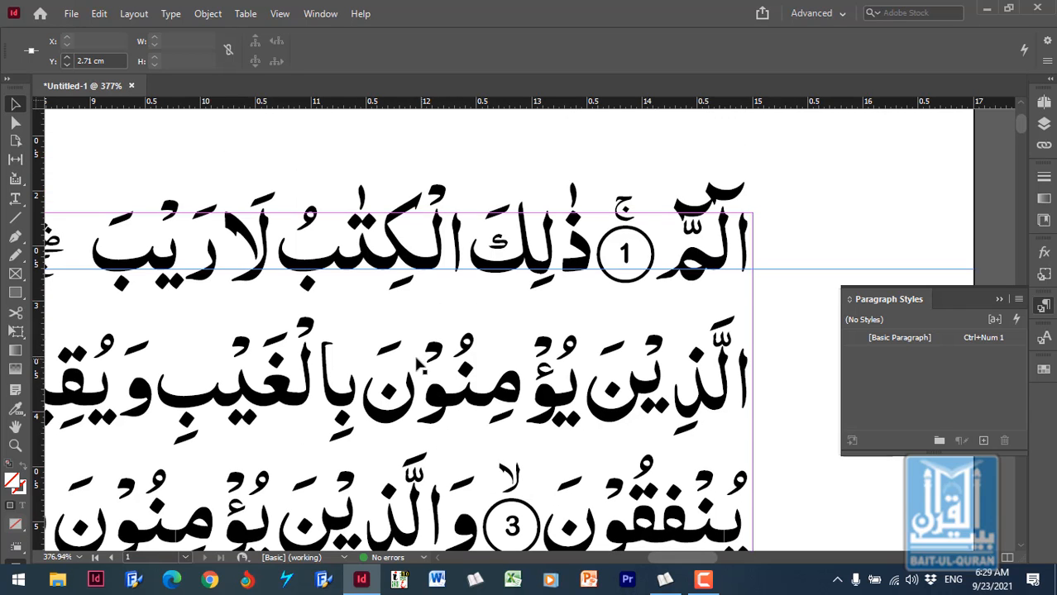
{"action": "scroll", "coordinate": [418, 364], "scroll_direction": "down", "scroll_amount": 3}
{"action": "scroll", "coordinate": [370, 339], "scroll_direction": "down", "scroll_amount": 2}
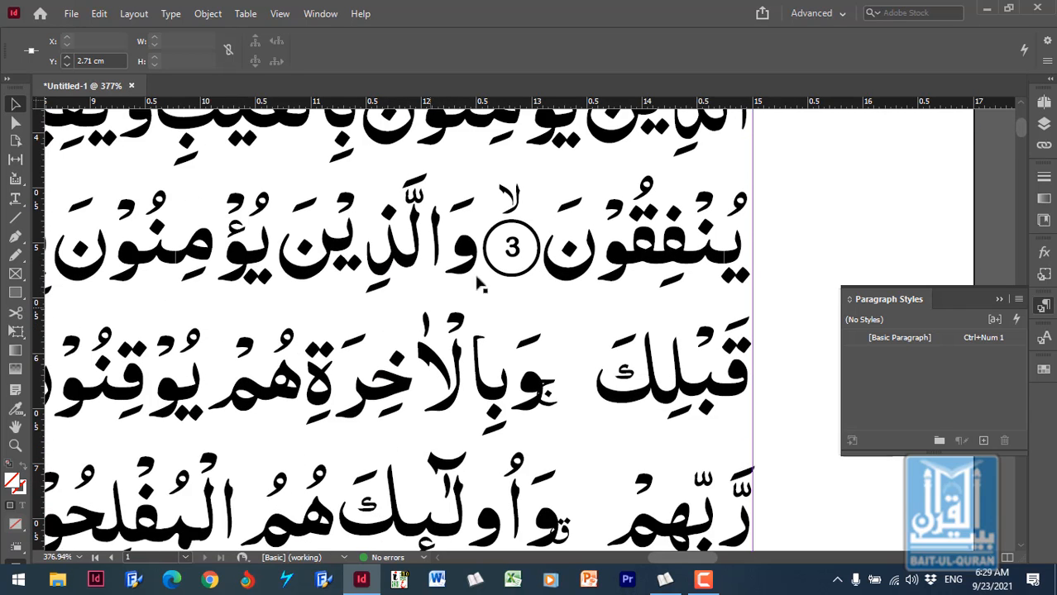
{"action": "double_click", "coordinate": [476, 247]}
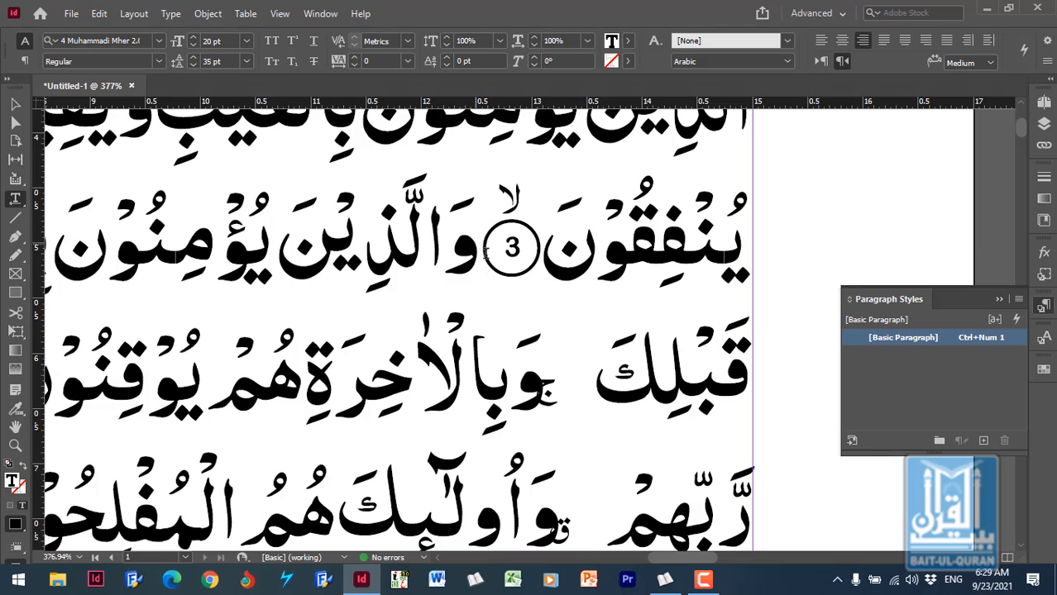
{"action": "key", "text": "Return"}
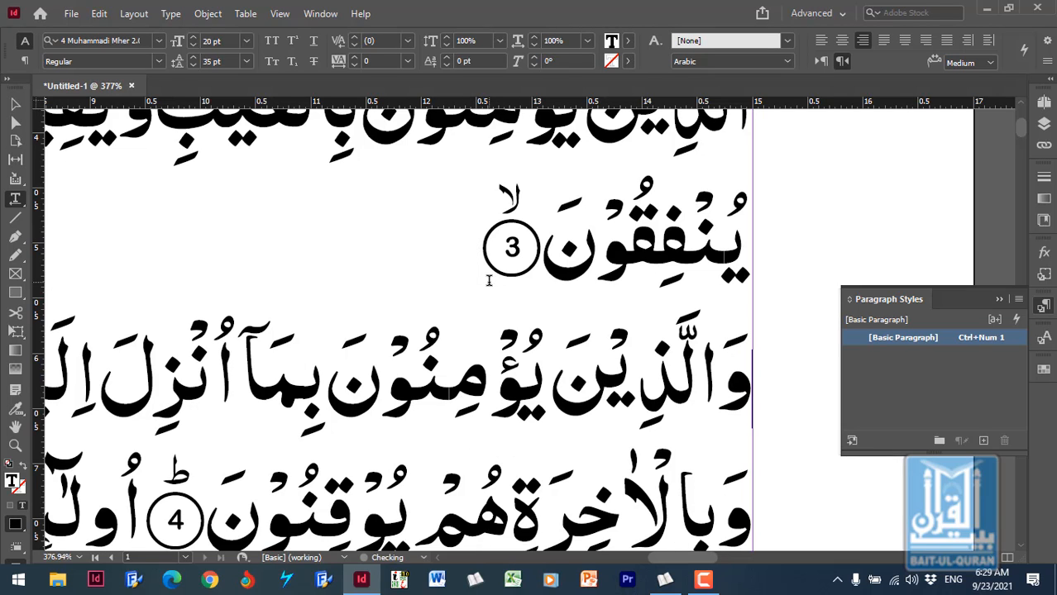
- Insert an opening parenthesis after the verse 3 marker at the end of its line
{"action": "left_click", "coordinate": [331, 242]}
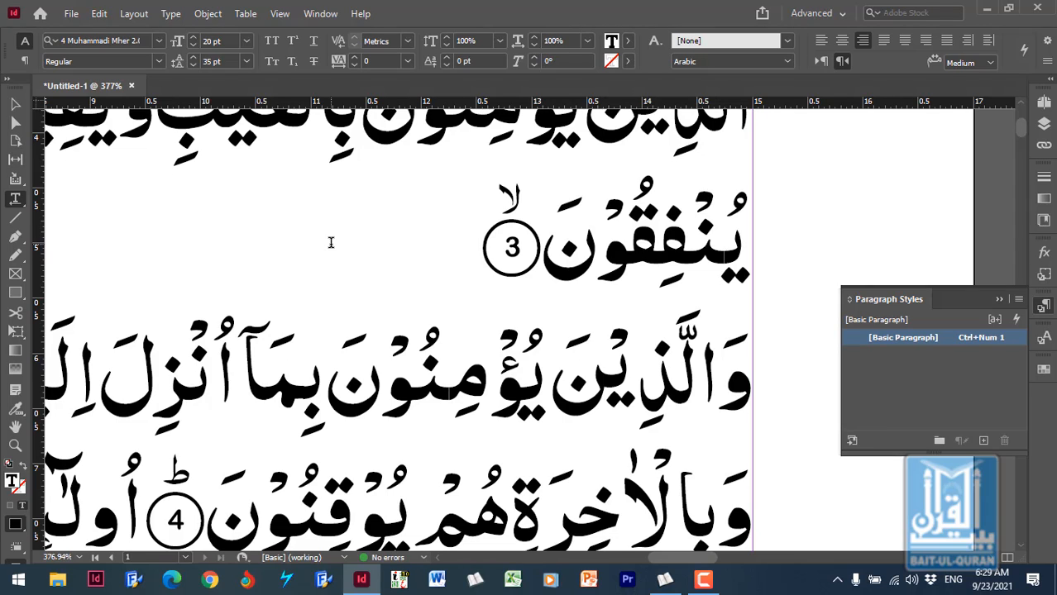
{"action": "type", "text": "0"}
{"action": "key", "text": "BackSpace"}
{"action": "type", "text": ")"}
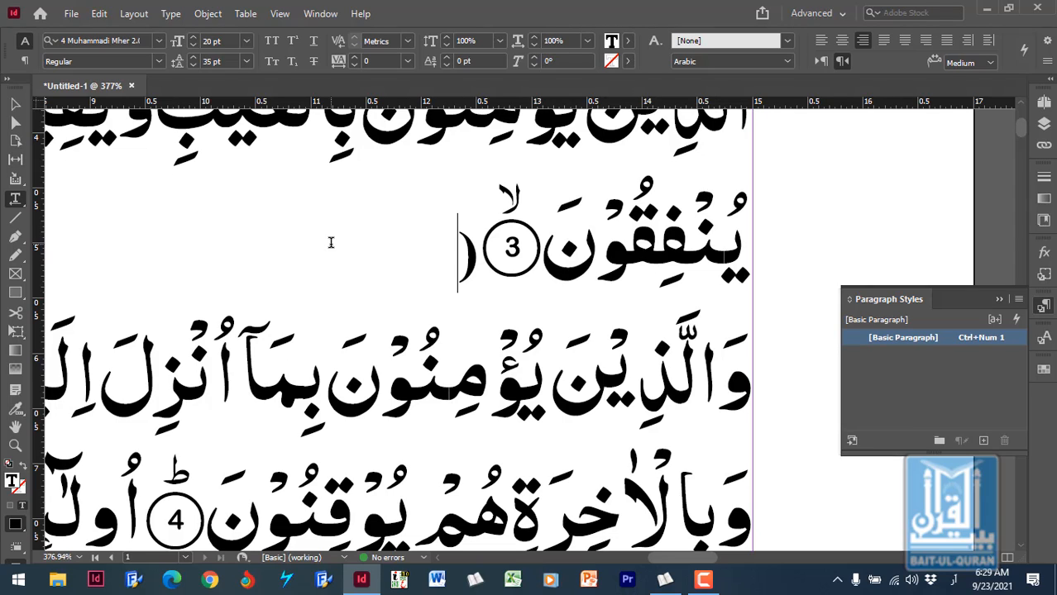
{"action": "type", "text": "1"}
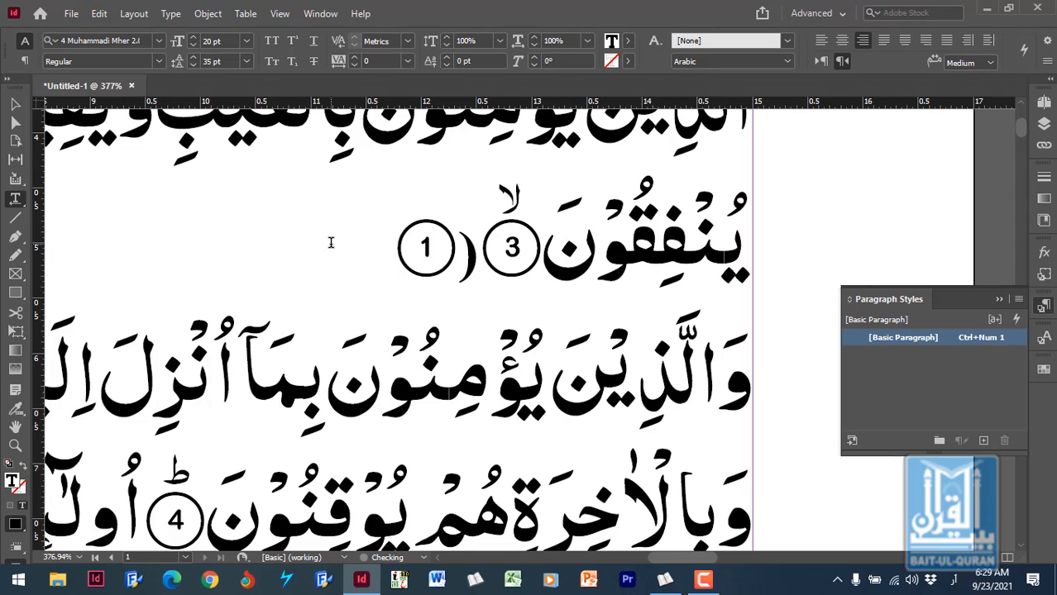
{"action": "type", "text": "2"}
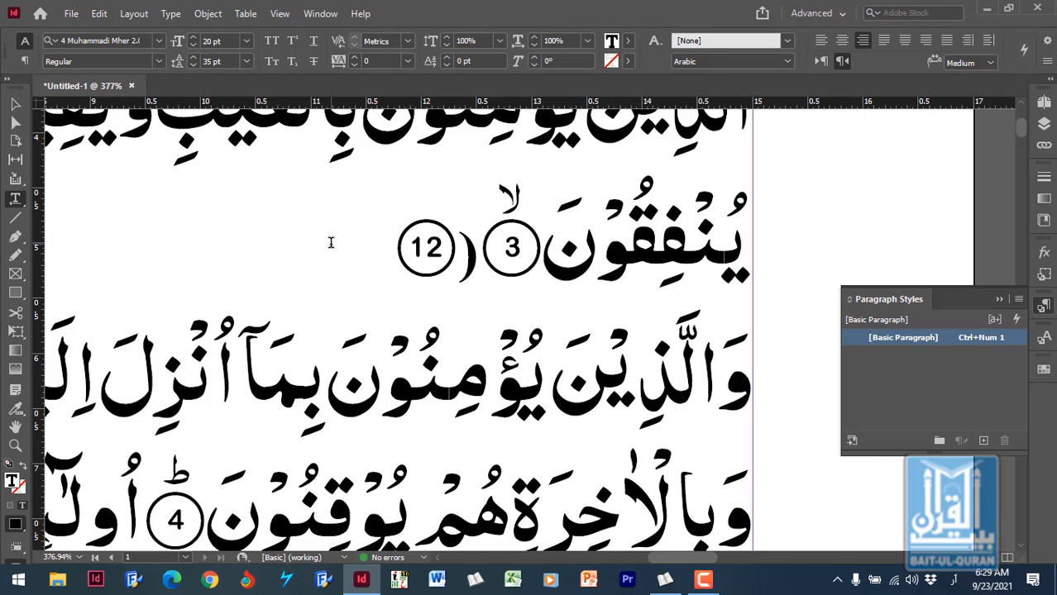
- Try the number 12 after the parenthesis, and delete it again
{"action": "key", "text": "BackSpace"}
{"action": "key", "text": "BackSpace"}
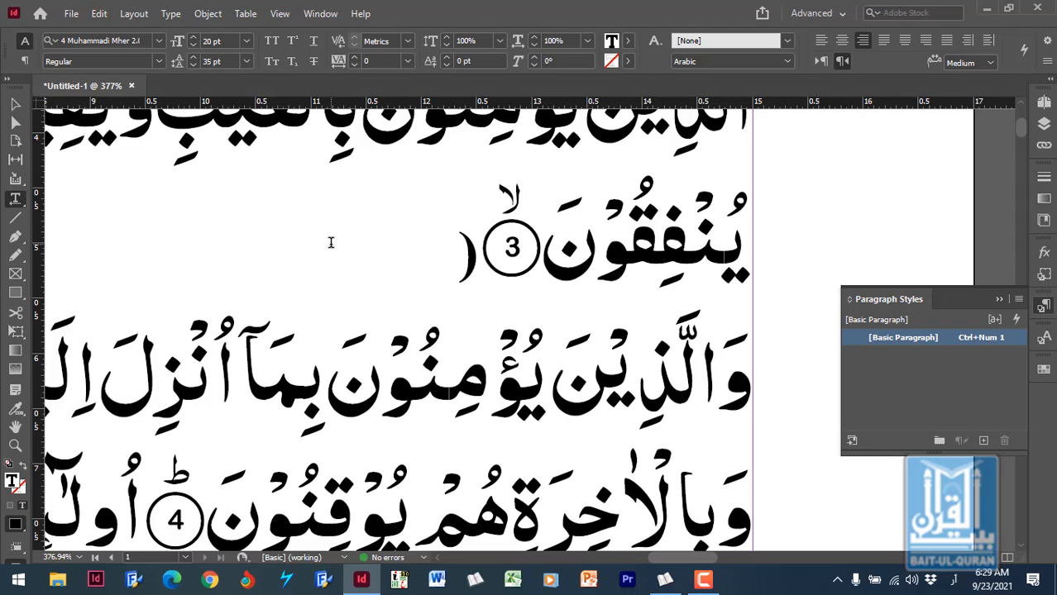
- Enter the digits 1221 after the parenthesis with the Arabic-script keyboard language active, and close the parenthesis
{"action": "type", "text": "12"}
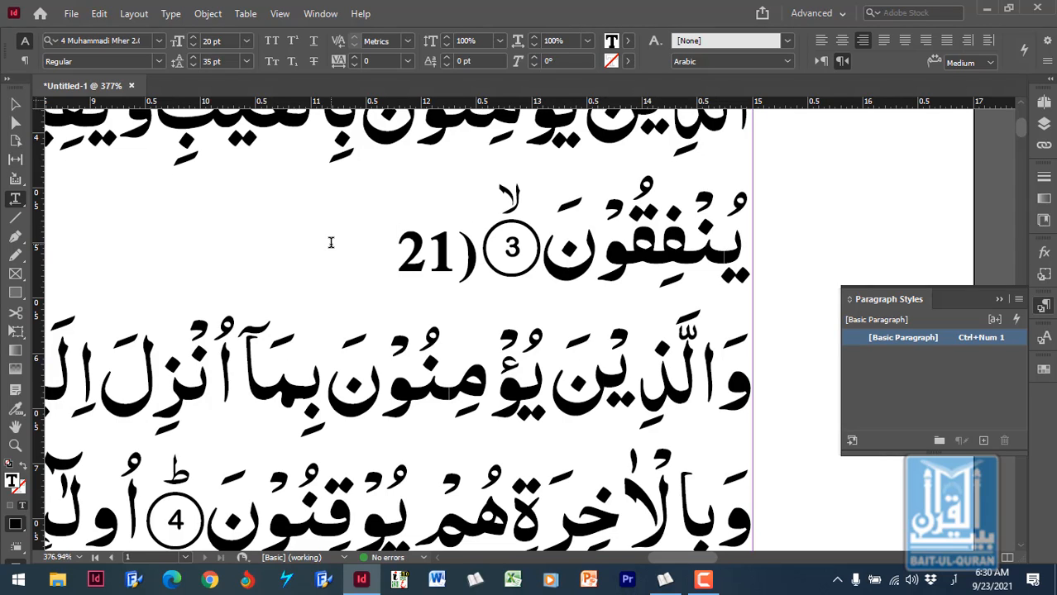
{"action": "type", "text": "21"}
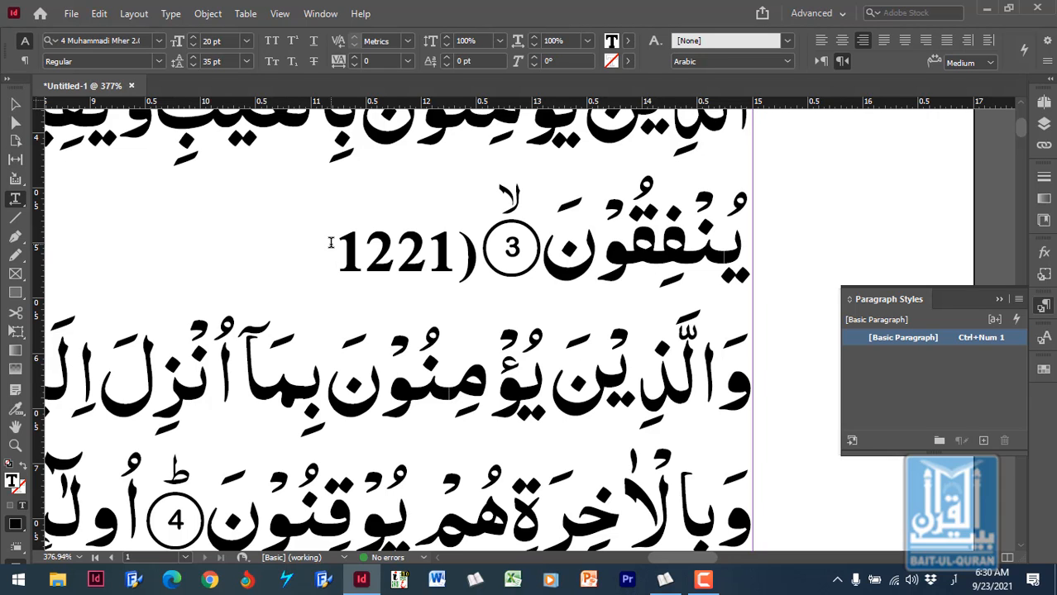
{"action": "type", "text": "("}
- Reopen the [Basic Paragraph] style's Middle East character formats and set the character direction to Default, keeping the bracketed number in view
{"action": "double_click", "coordinate": [948, 335]}
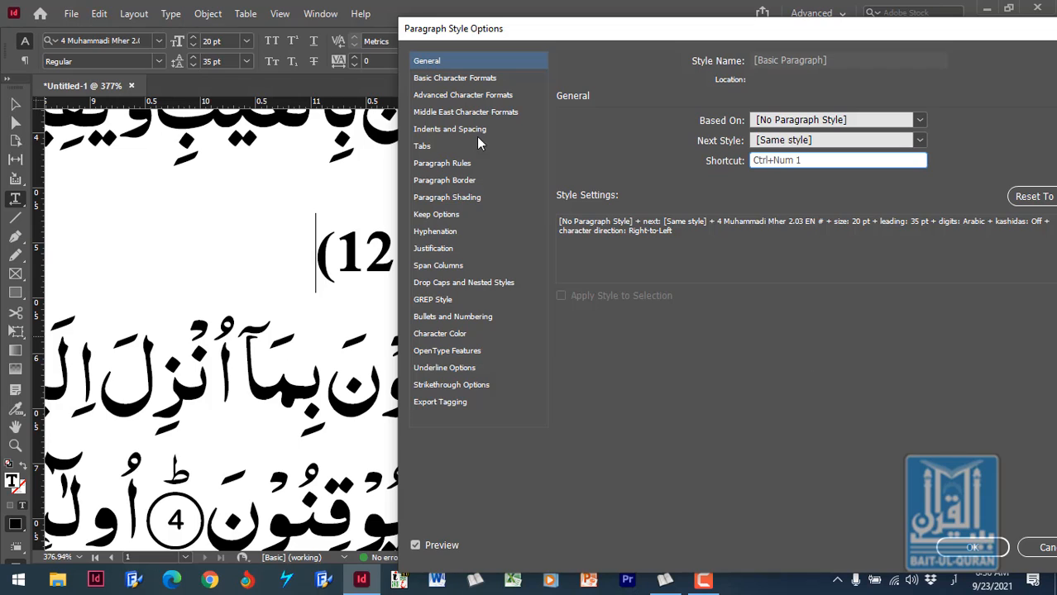
{"action": "left_click", "coordinate": [460, 112]}
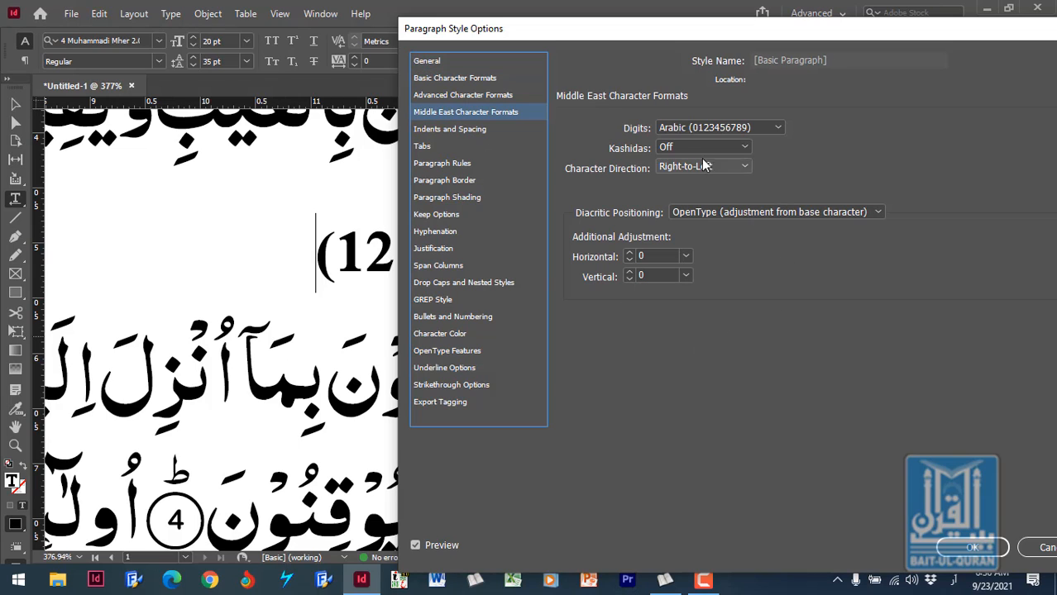
{"action": "left_click", "coordinate": [735, 164]}
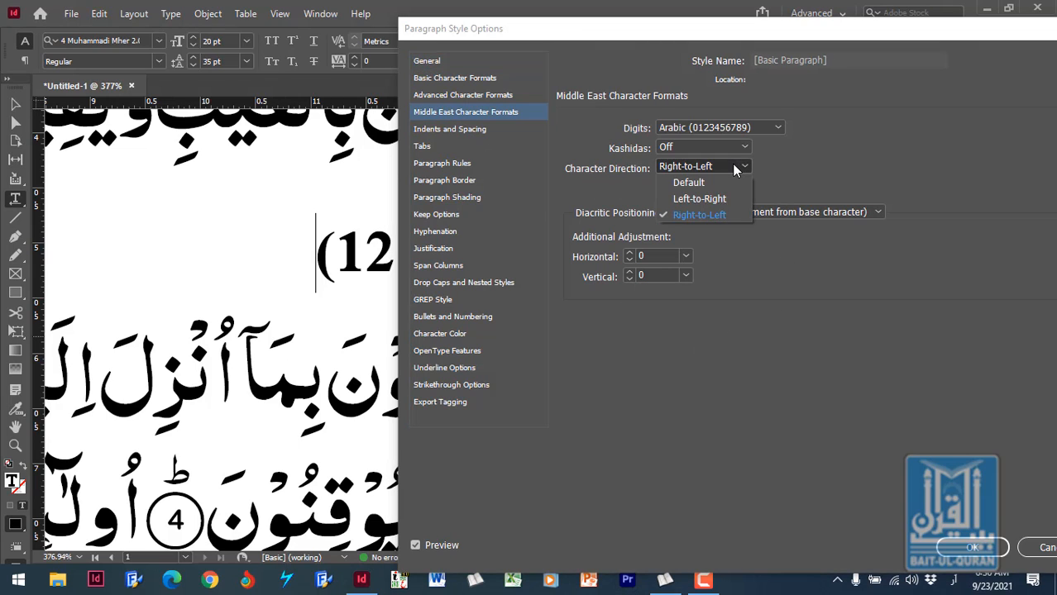
{"action": "left_click", "coordinate": [699, 182]}
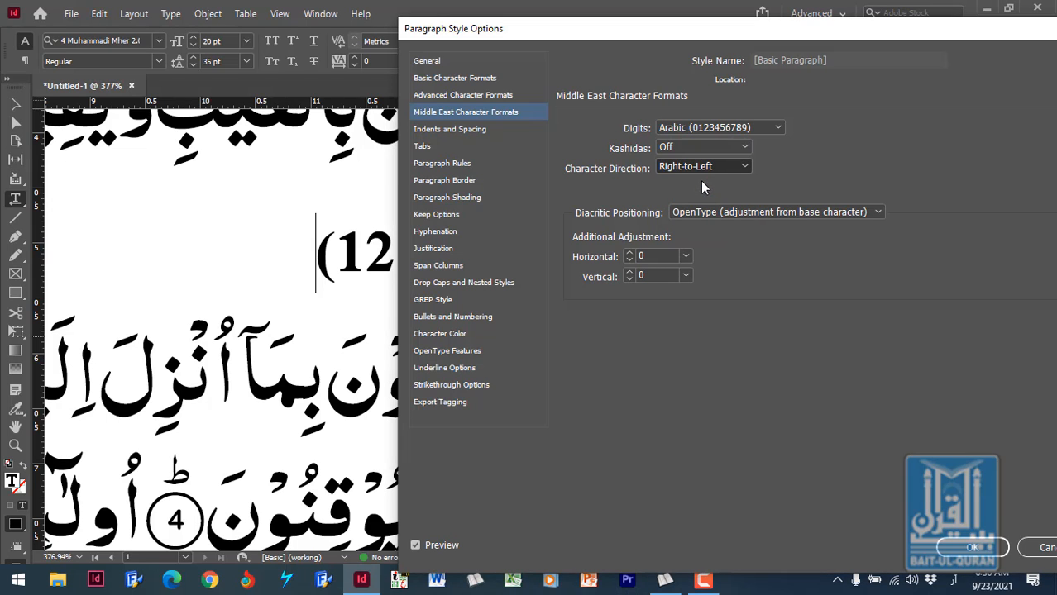
{"action": "left_click_drag", "start_coordinate": [677, 33], "coordinate": [904, 17]}
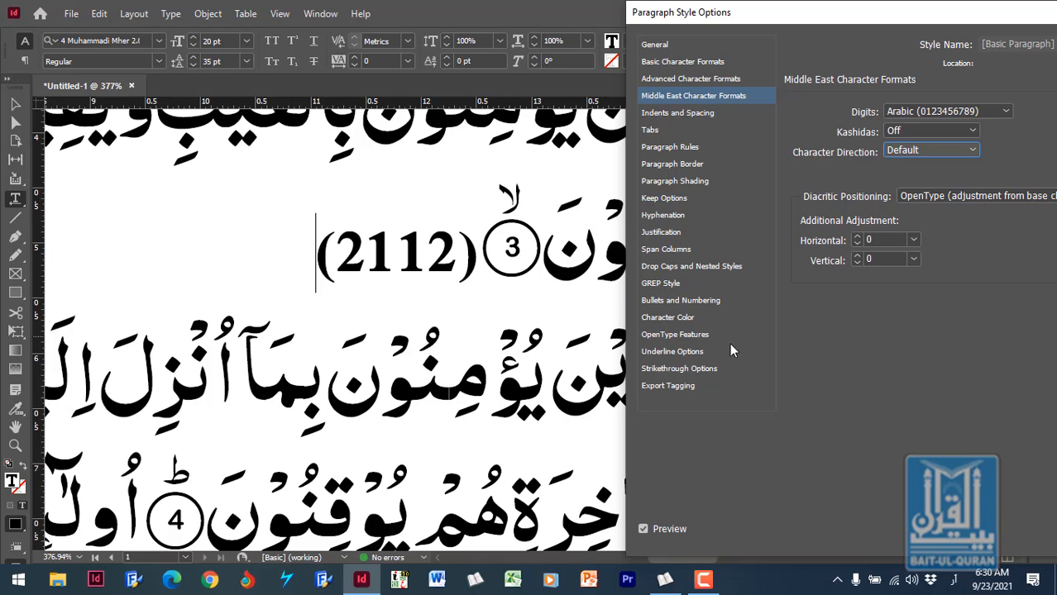
{"action": "left_click_drag", "start_coordinate": [856, 20], "coordinate": [662, 32]}
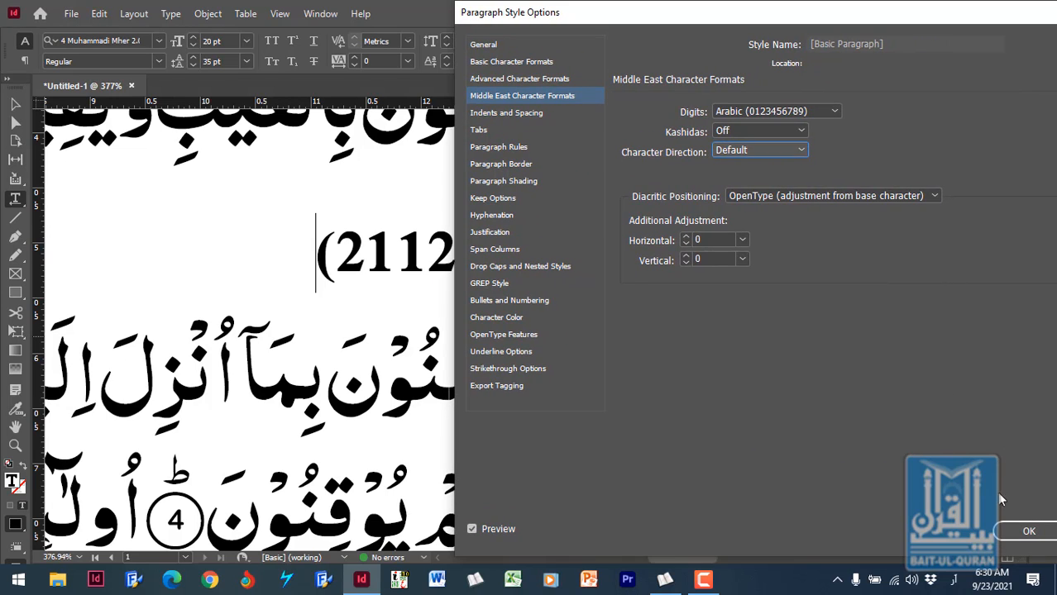
{"action": "left_click_drag", "start_coordinate": [733, 16], "coordinate": [843, 16]}
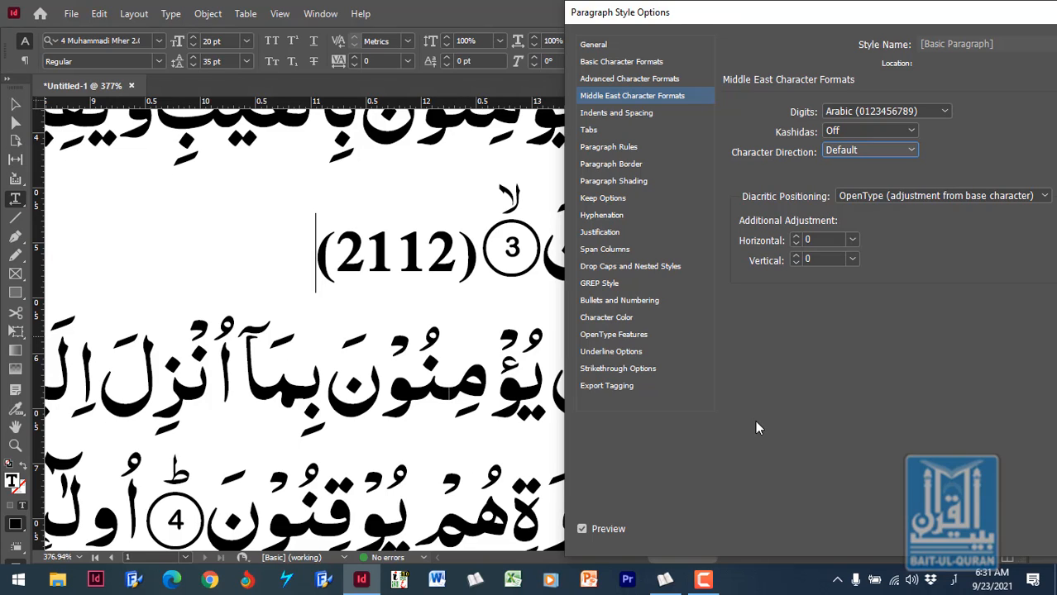
- Try the Right-to-Left character direction on the bracketed number, and return the style to Default
{"action": "left_click", "coordinate": [887, 150]}
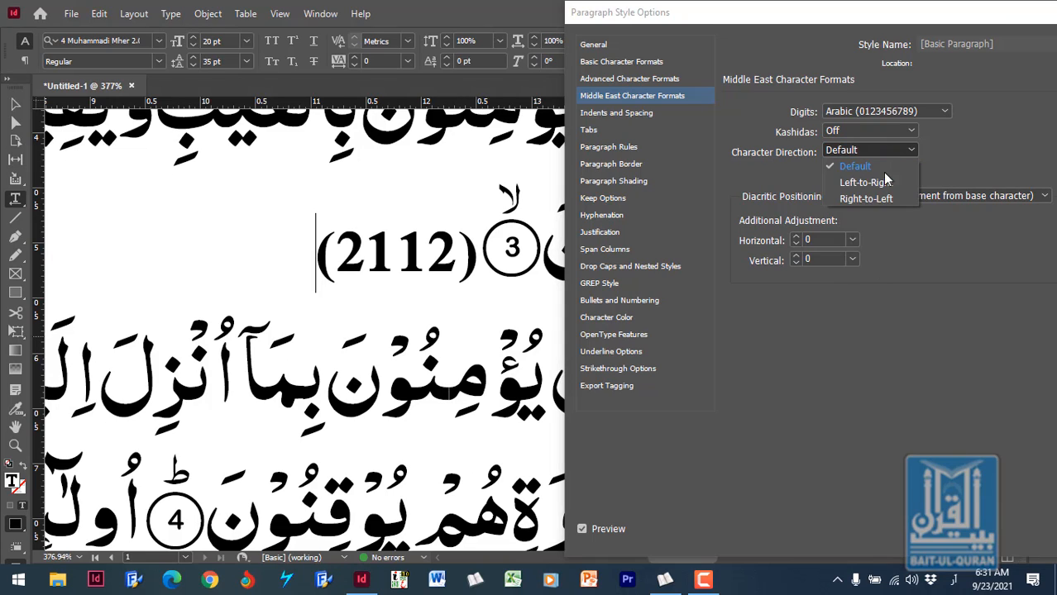
{"action": "left_click", "coordinate": [869, 201]}
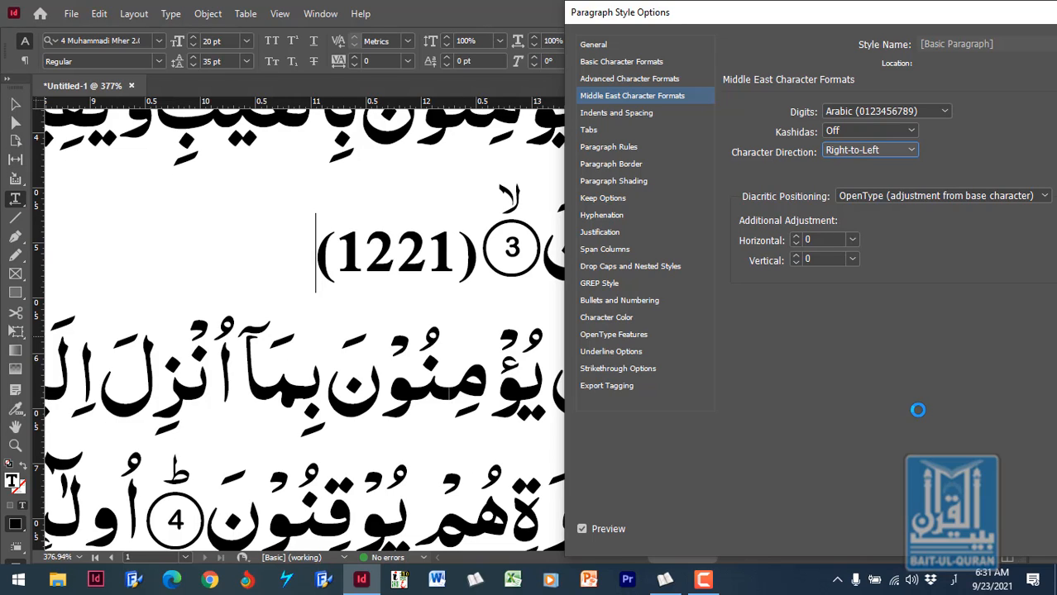
{"action": "left_click", "coordinate": [898, 150]}
{"action": "left_click", "coordinate": [873, 169]}
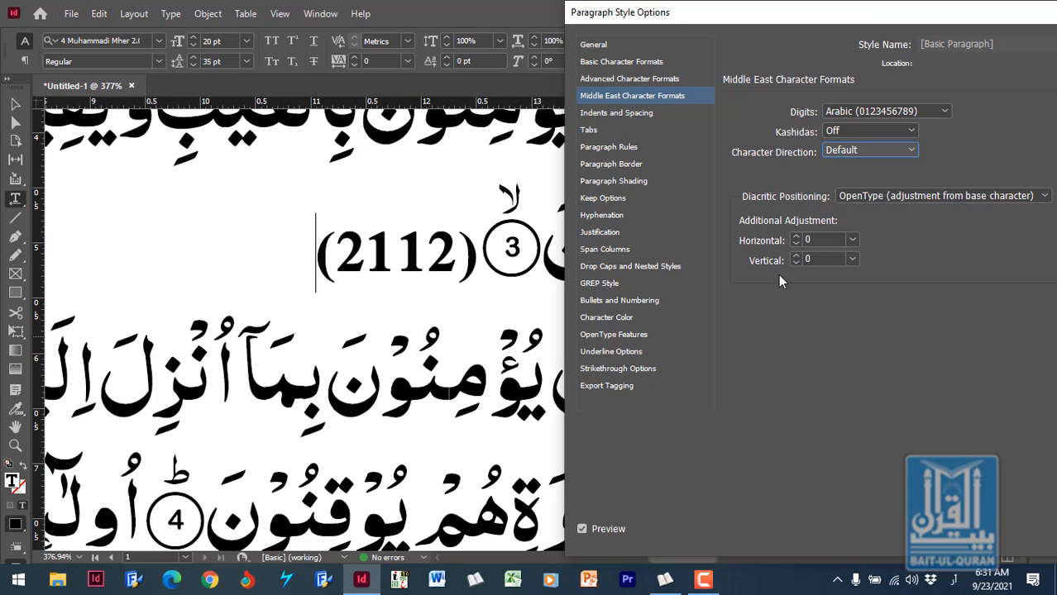
- Try the style's diacritic positioning as None, Loose, Normal and Tight in turn
{"action": "left_click", "coordinate": [926, 197]}
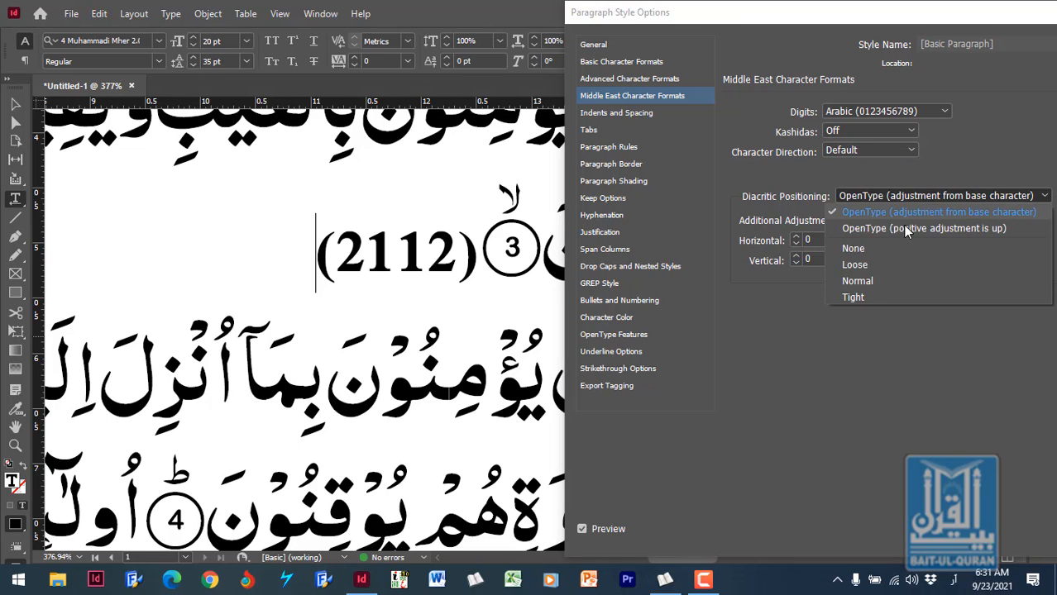
{"action": "left_click", "coordinate": [882, 251]}
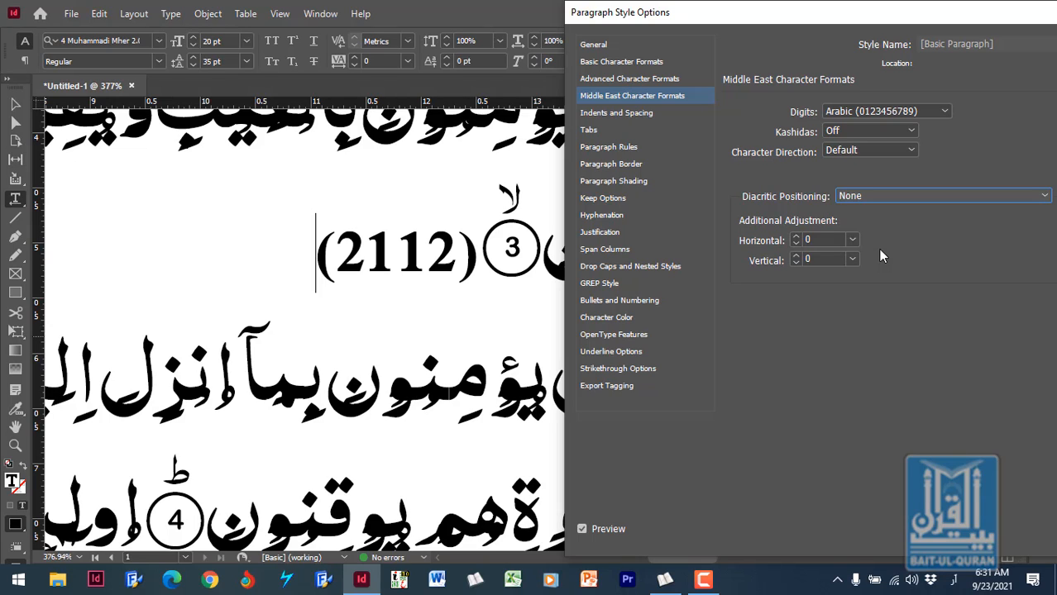
{"action": "left_click", "coordinate": [888, 194]}
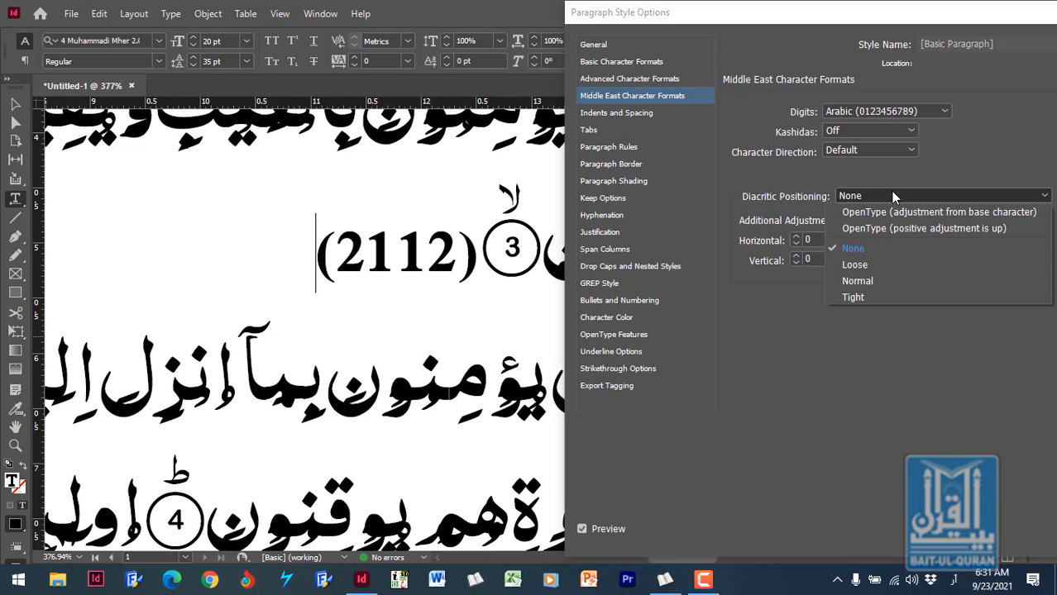
{"action": "left_click", "coordinate": [870, 265]}
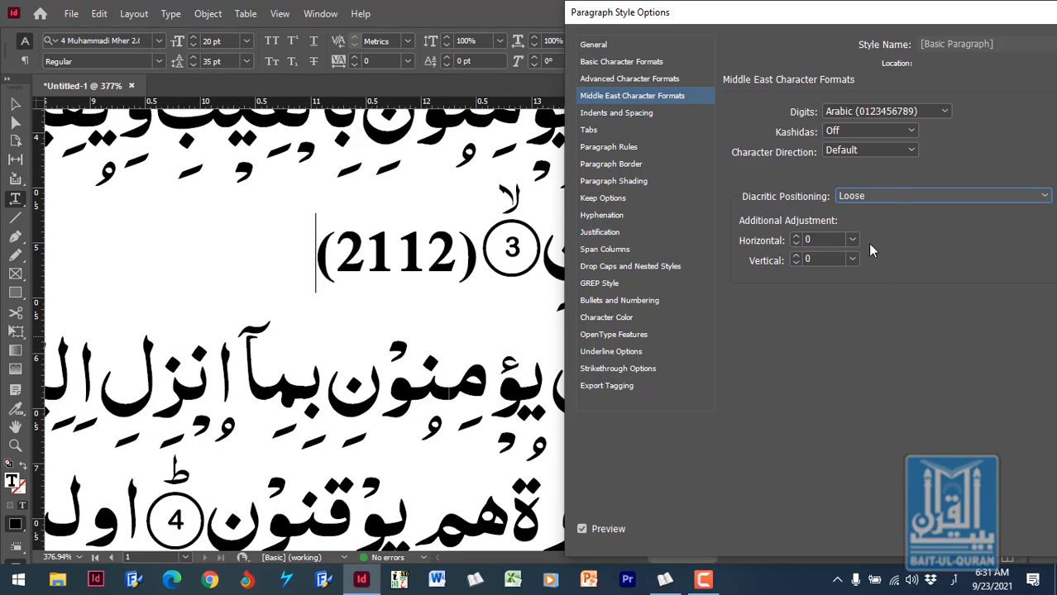
{"action": "left_click", "coordinate": [893, 195]}
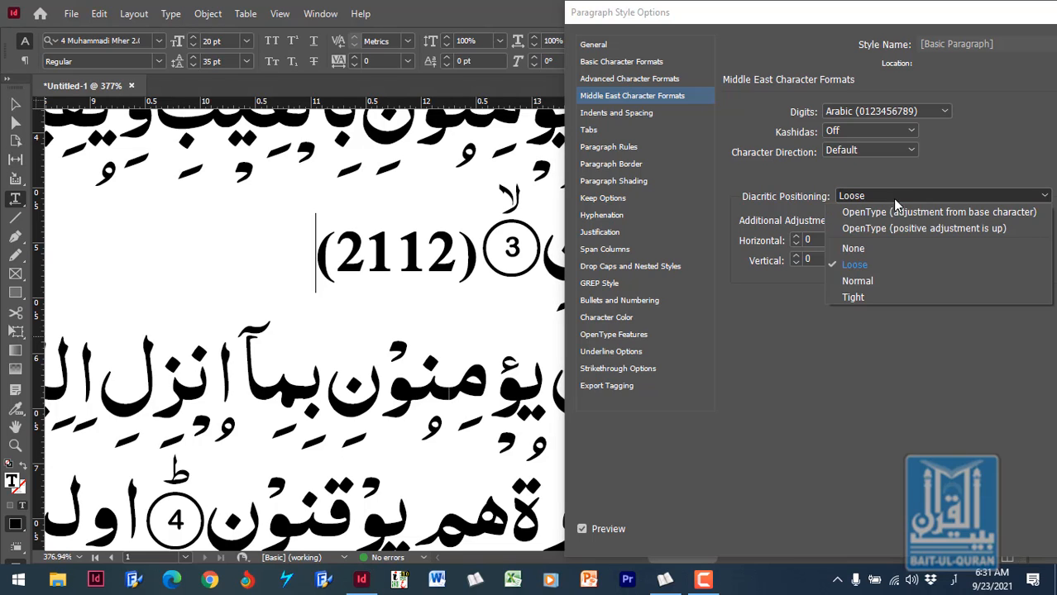
{"action": "left_click", "coordinate": [869, 278]}
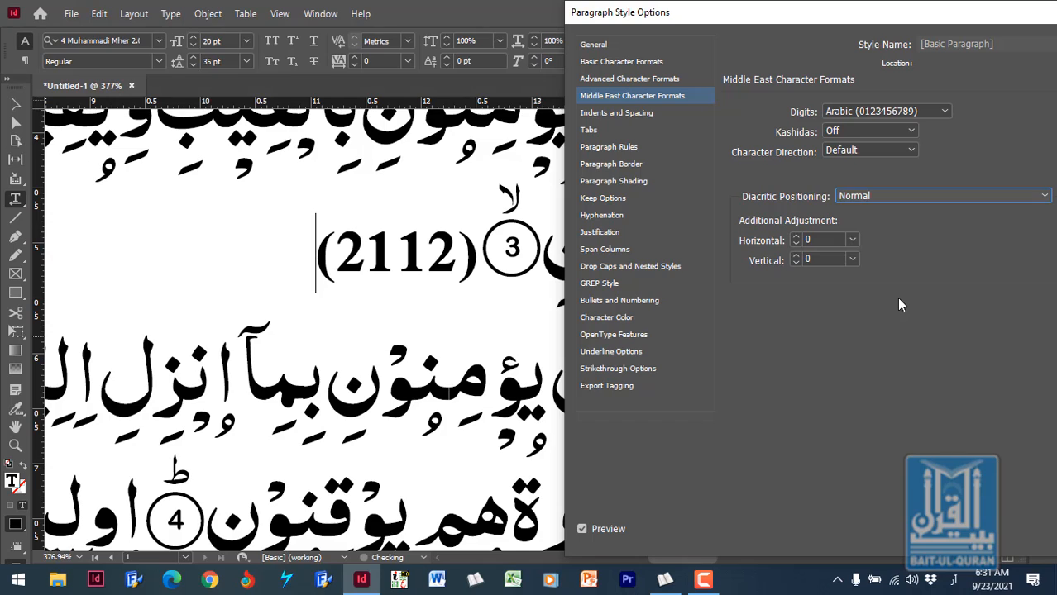
{"action": "left_click", "coordinate": [914, 197]}
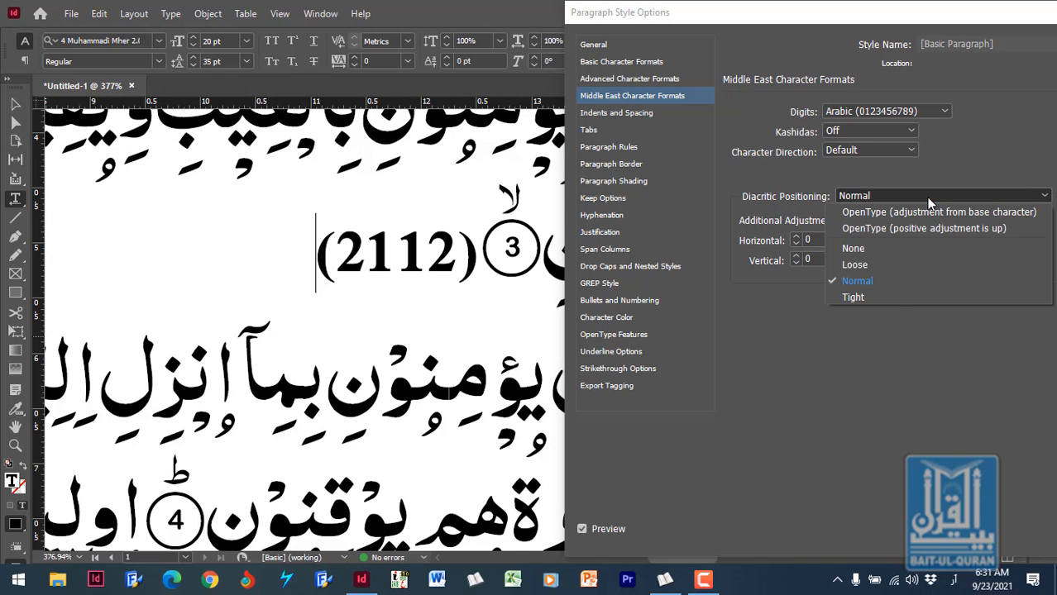
{"action": "left_click", "coordinate": [881, 296]}
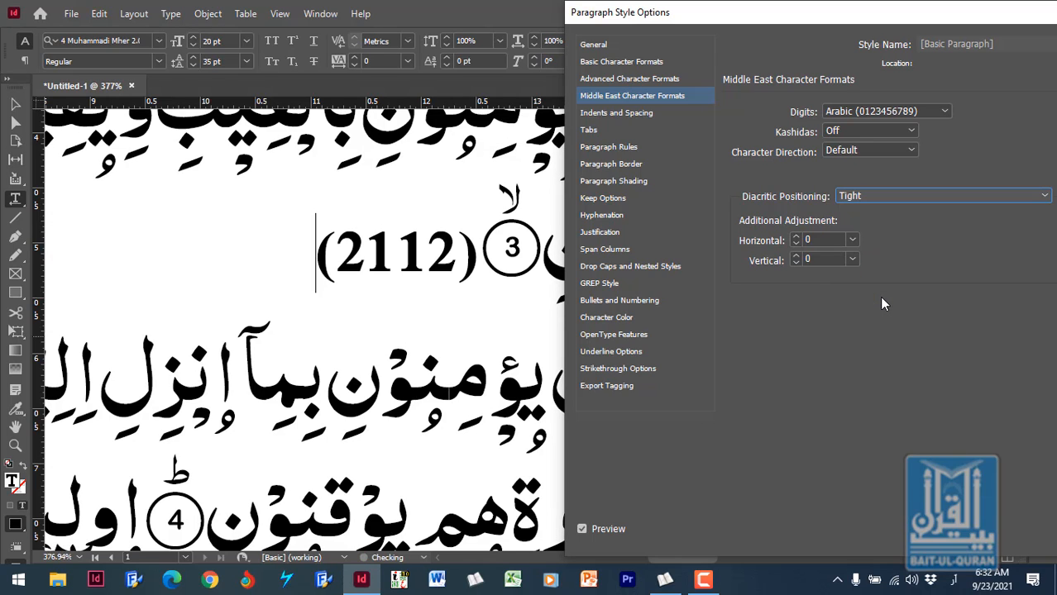
- Set the [Basic Paragraph] style's diacritic positioning to OpenType (adjustment from base character)
{"action": "left_click", "coordinate": [938, 196]}
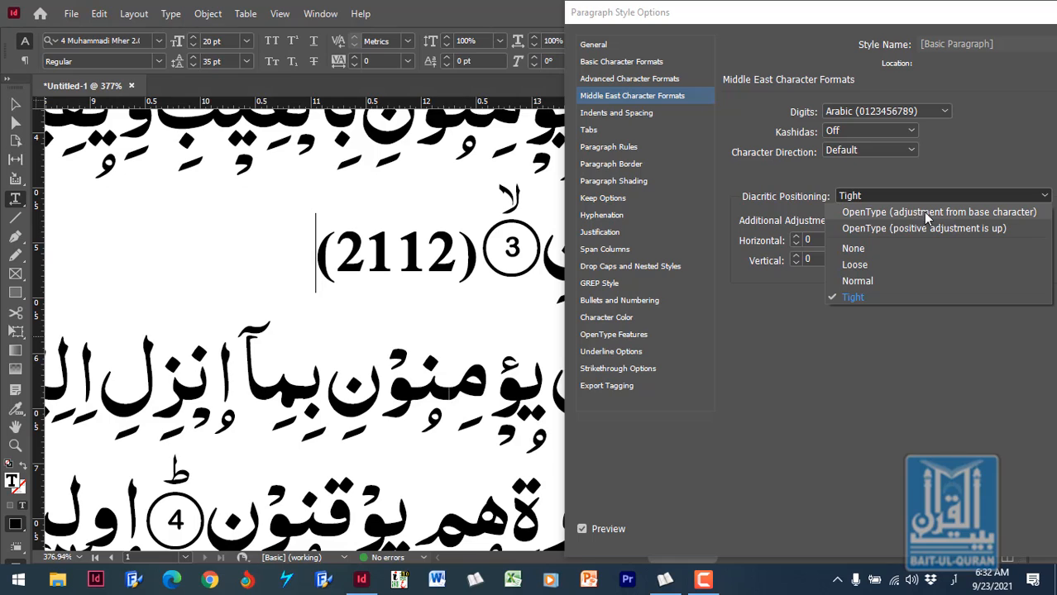
{"action": "left_click", "coordinate": [985, 213]}
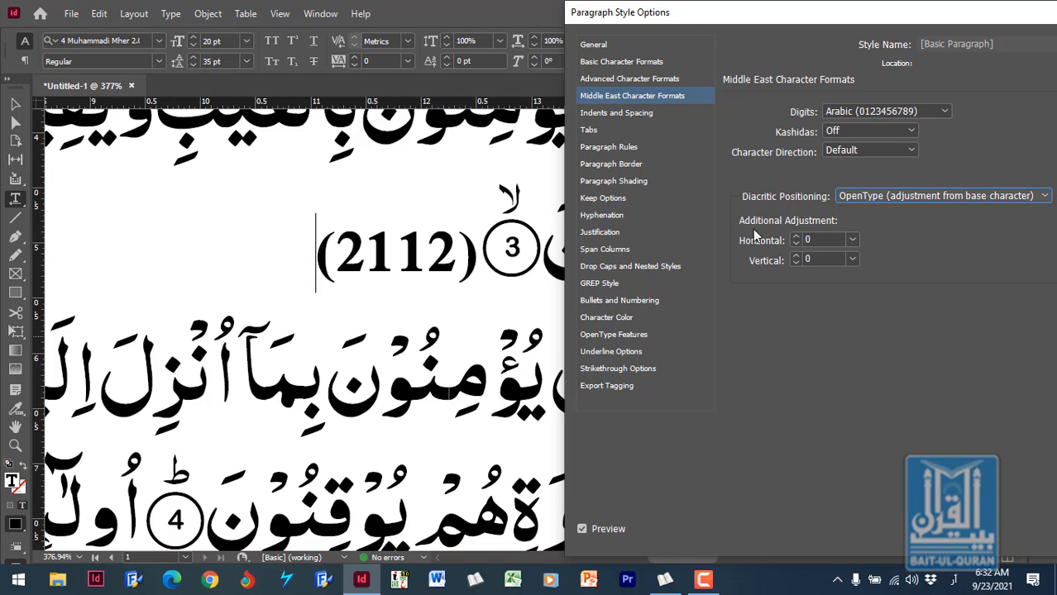
- Try horizontal diacritic adjustments of 50 and -50, and return the horizontal value to 0
{"action": "left_click", "coordinate": [817, 240]}
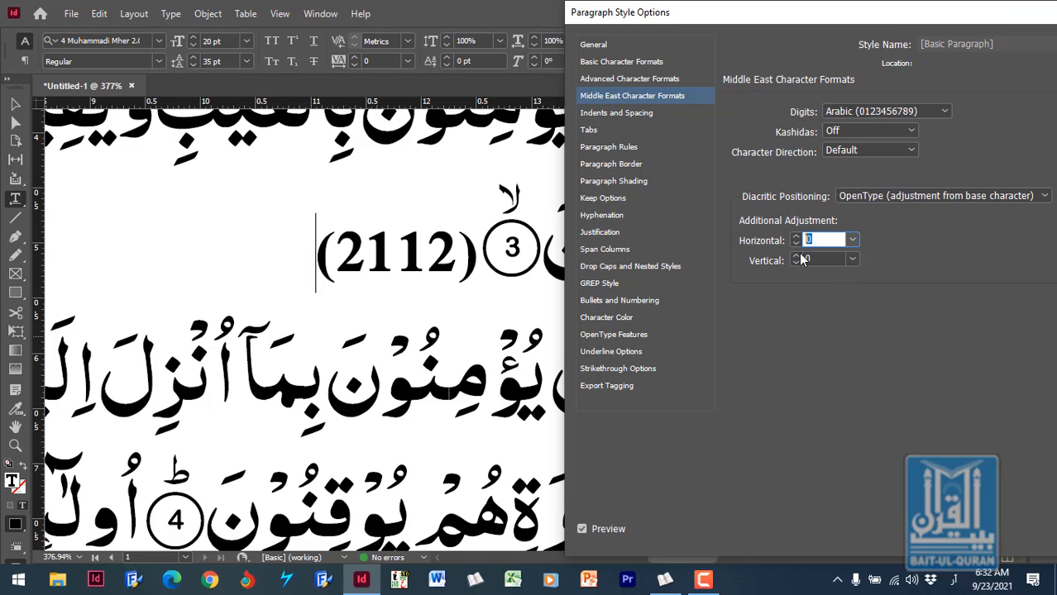
{"action": "type", "text": "50"}
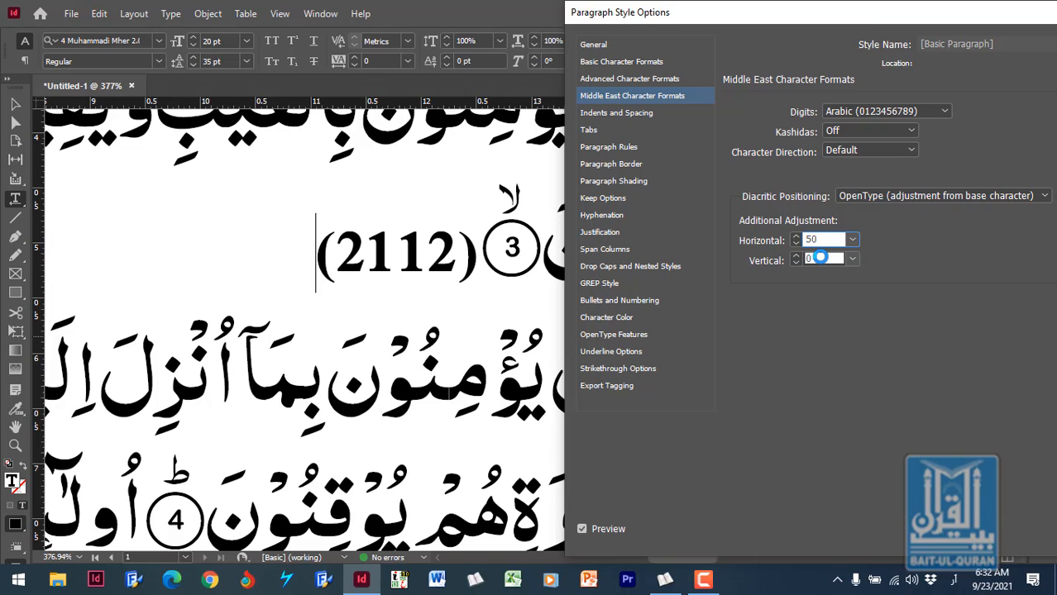
{"action": "left_click", "coordinate": [820, 258]}
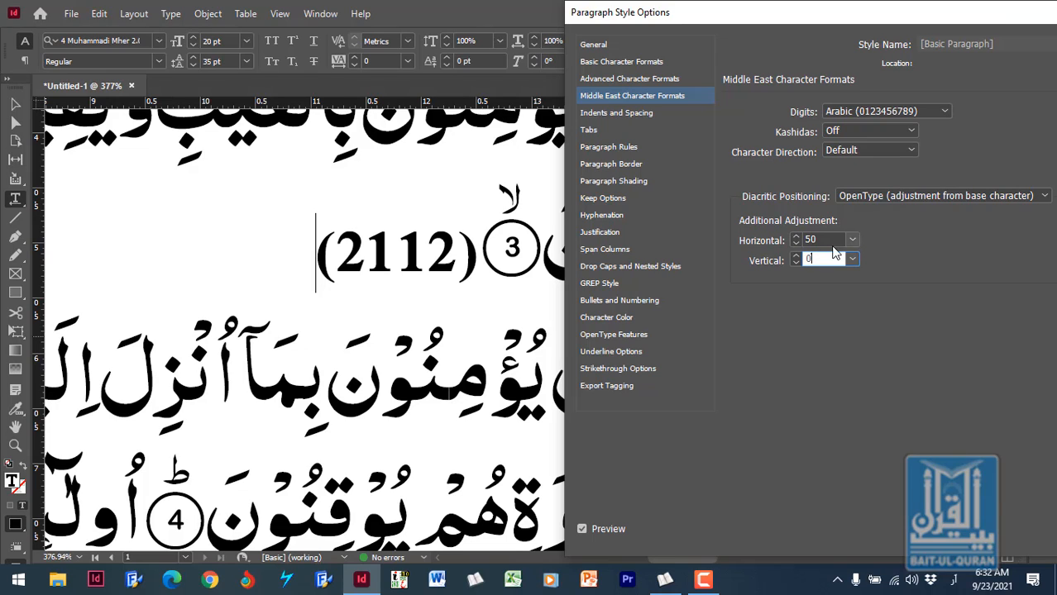
{"action": "left_click", "coordinate": [805, 239]}
{"action": "type", "text": "-"}
{"action": "left_click", "coordinate": [829, 259]}
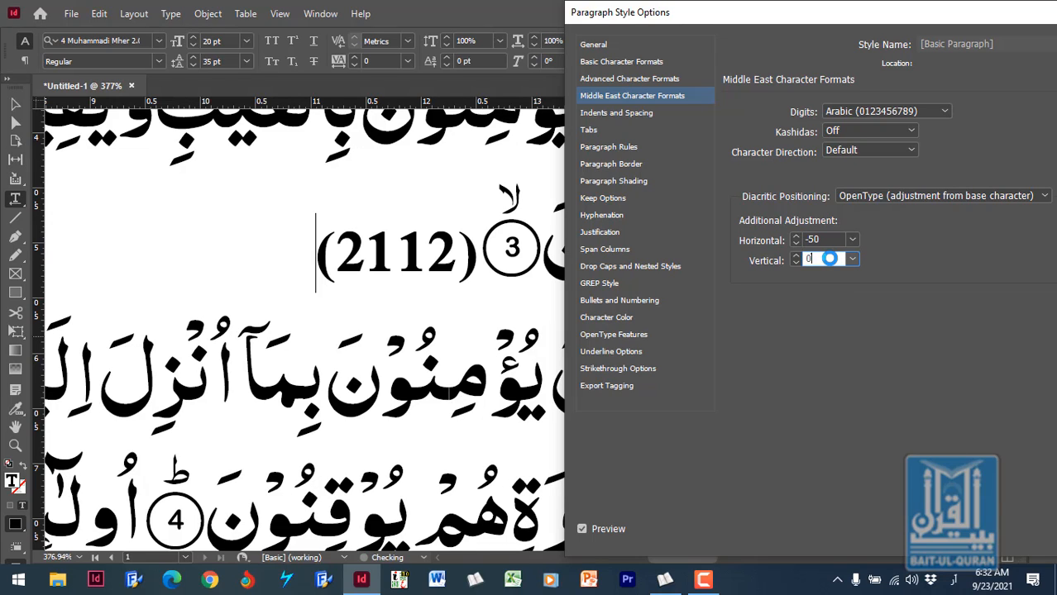
{"action": "key", "text": "shift+Tab"}
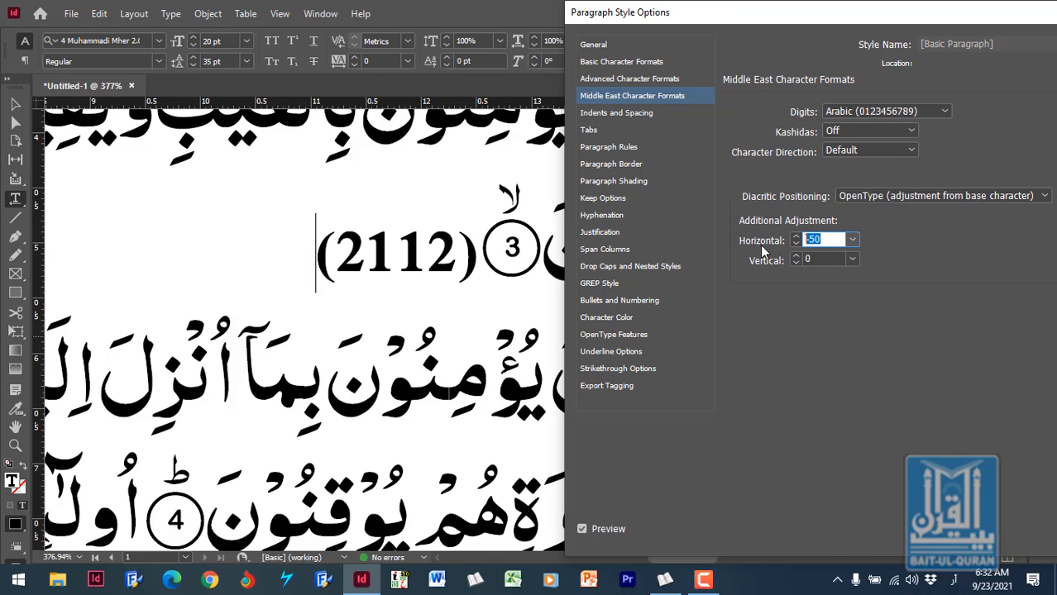
{"action": "type", "text": "0"}
{"action": "key", "text": "Tab"}
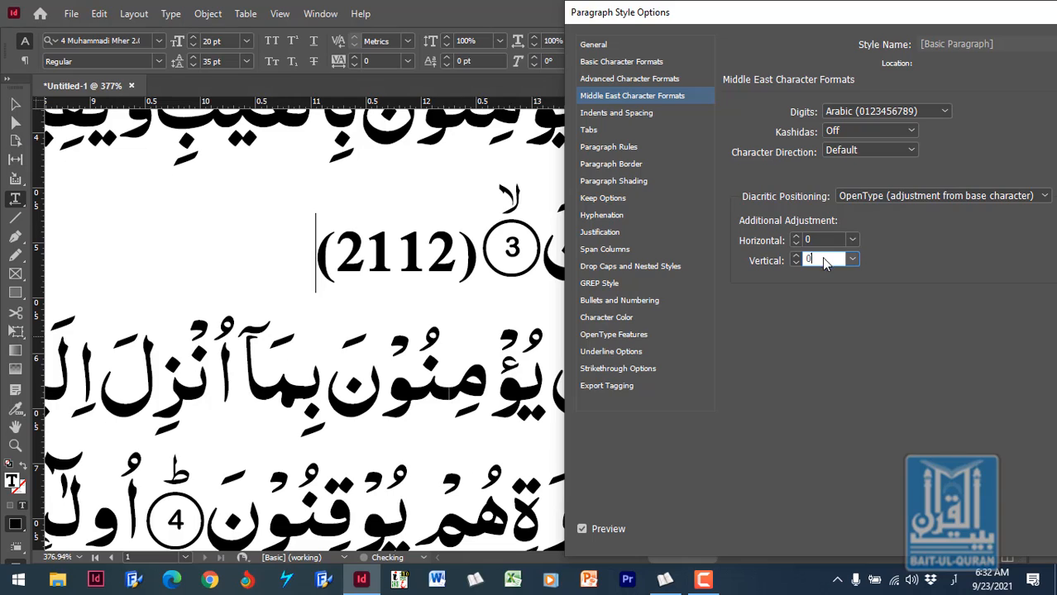
- Try vertical diacritic adjustments of 100 and -100, and return the vertical value to 0
{"action": "type", "text": "100"}
{"action": "left_click", "coordinate": [829, 240]}
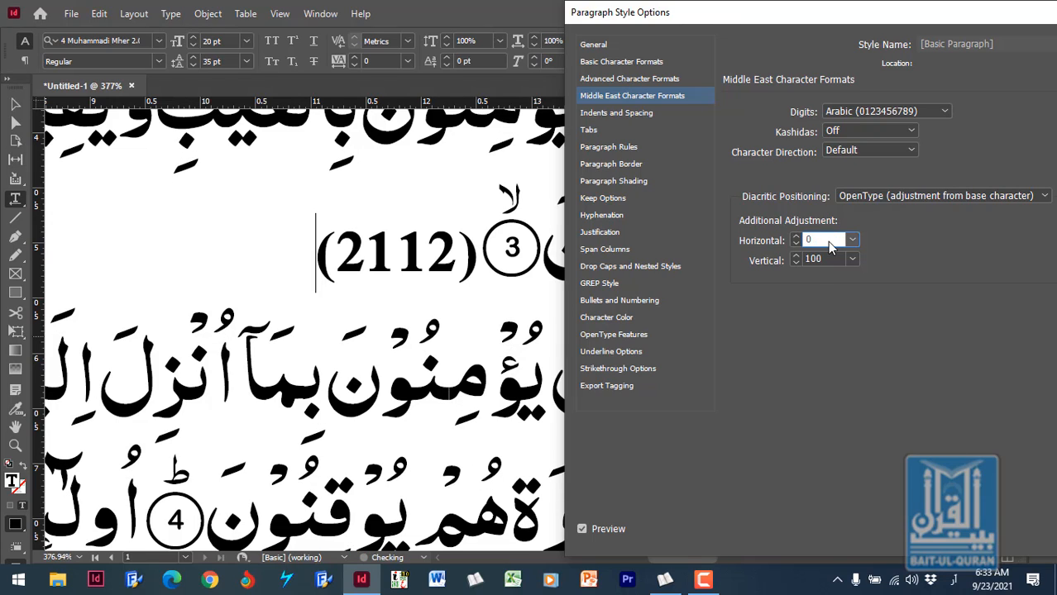
{"action": "left_click", "coordinate": [807, 259]}
{"action": "type", "text": "-"}
{"action": "left_click", "coordinate": [819, 240]}
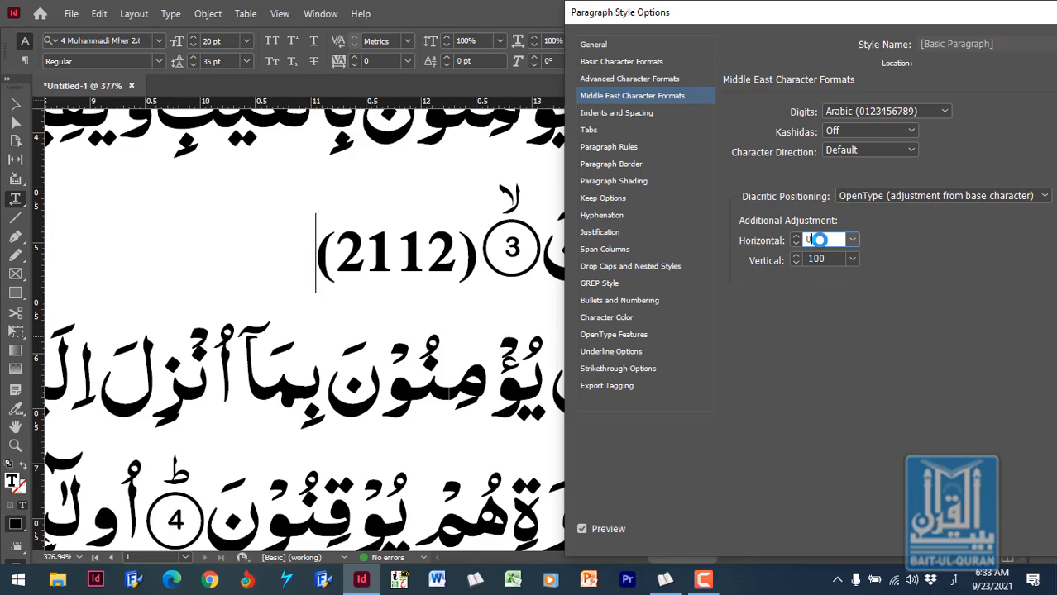
{"action": "left_click_drag", "start_coordinate": [829, 259], "coordinate": [794, 263]}
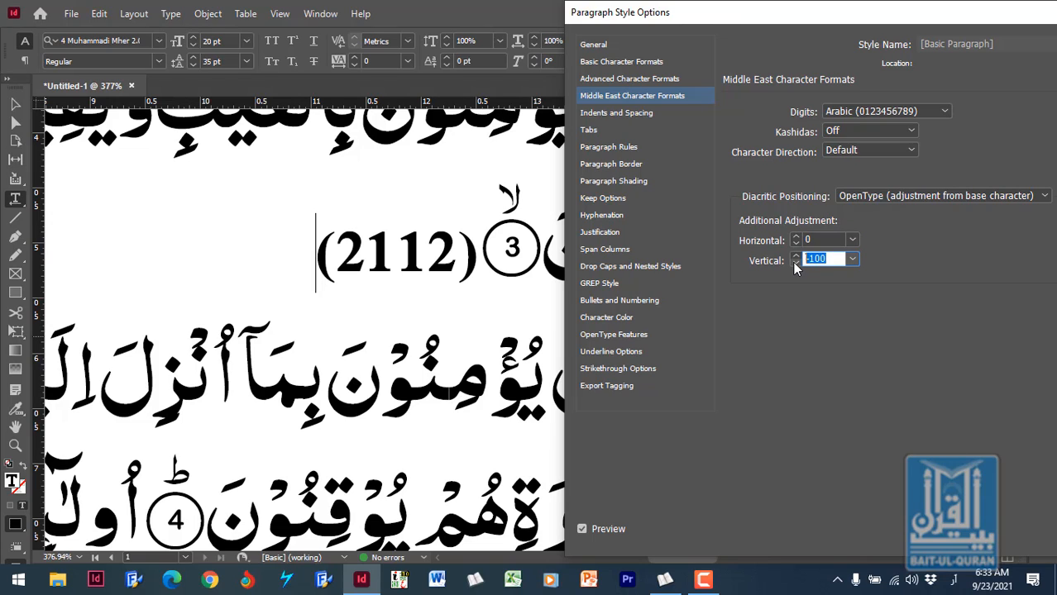
{"action": "type", "text": "0"}
{"action": "left_click", "coordinate": [824, 244]}
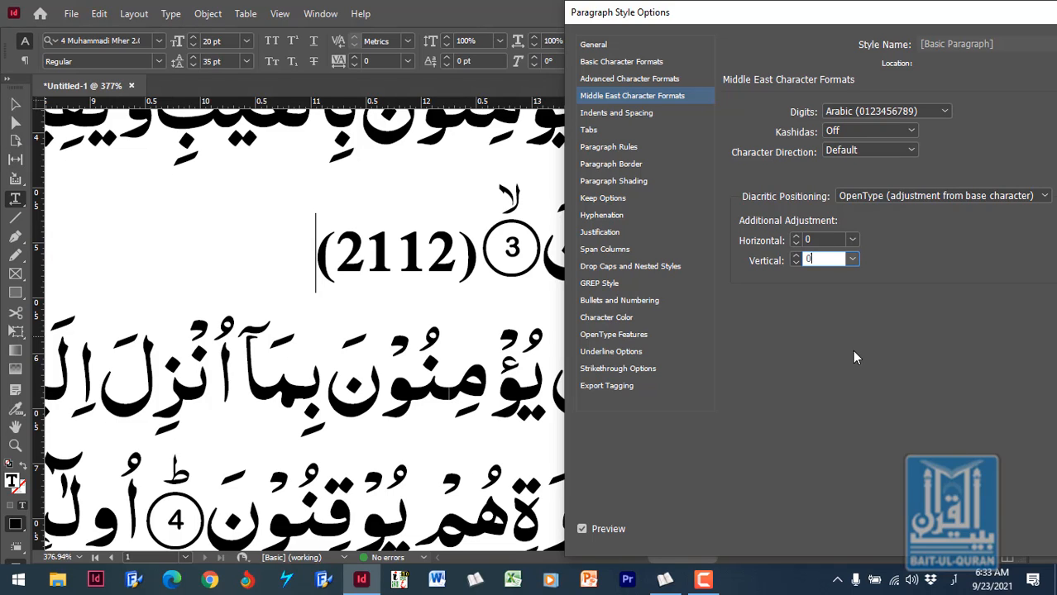
- In the style's Indents and Spacing settings, keep the Right-to-Left paragraph direction and set the alignment to Right Justify
{"action": "left_click", "coordinate": [637, 112]}
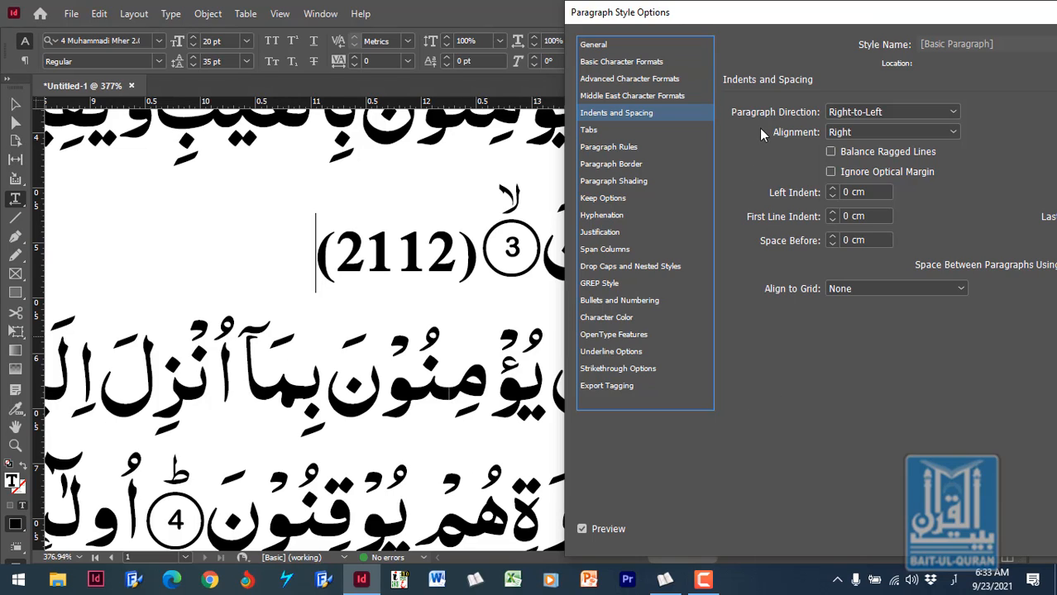
{"action": "left_click", "coordinate": [956, 111]}
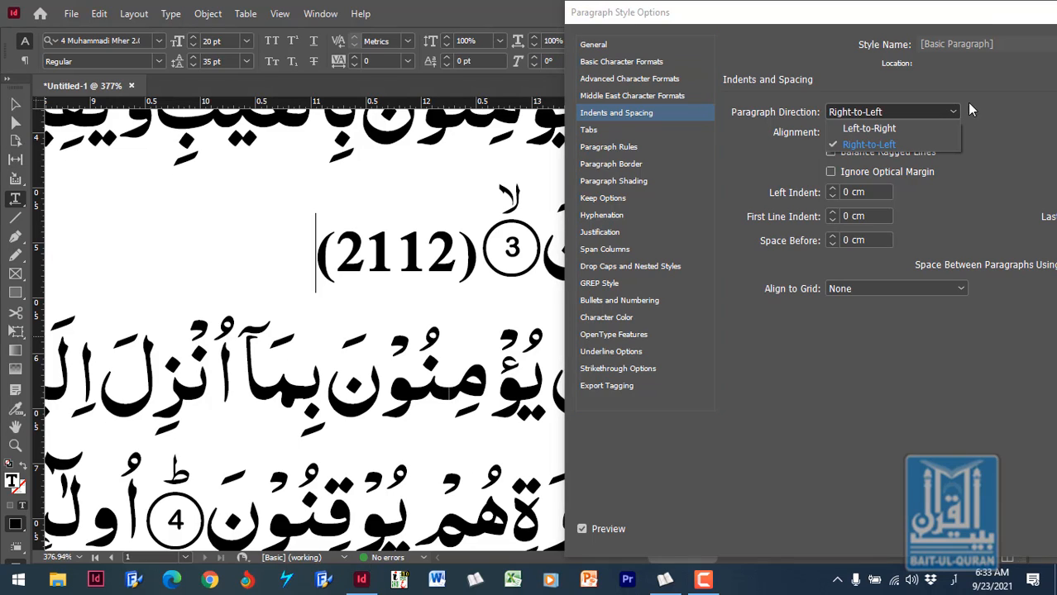
{"action": "left_click", "coordinate": [996, 104]}
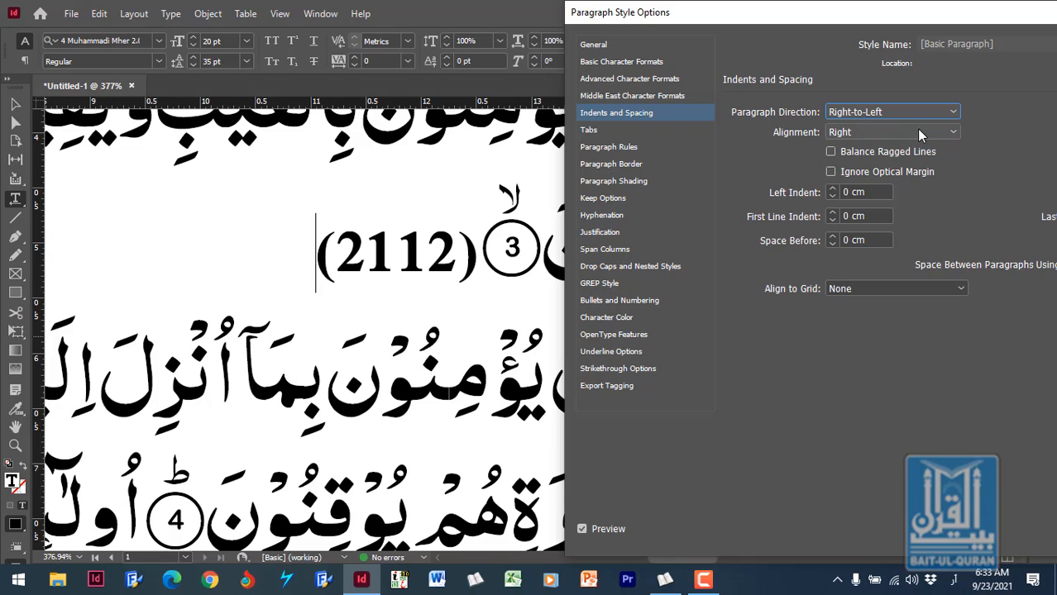
{"action": "left_click", "coordinate": [952, 134]}
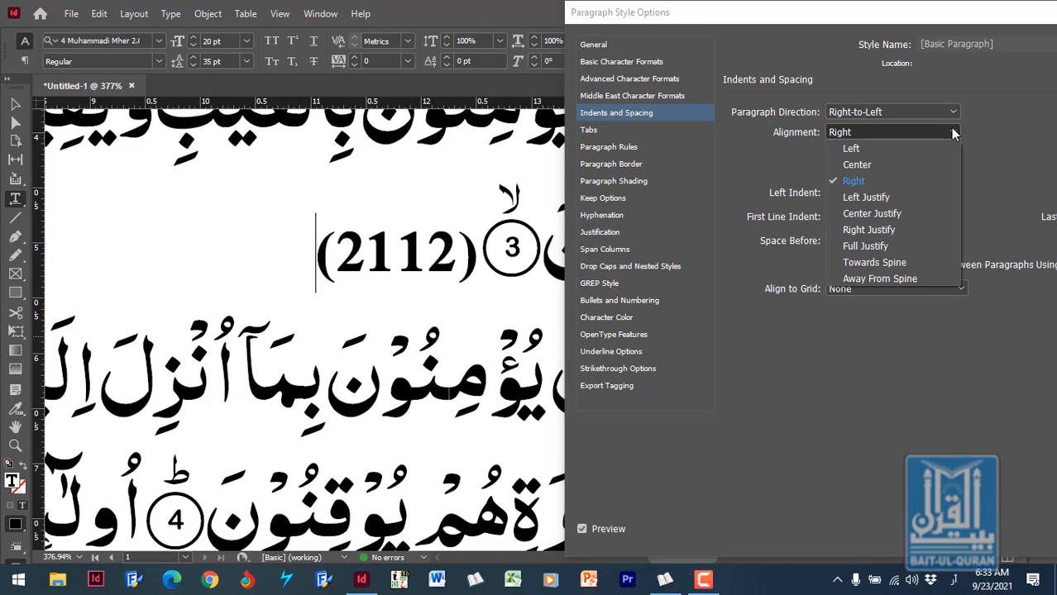
{"action": "left_click", "coordinate": [897, 227]}
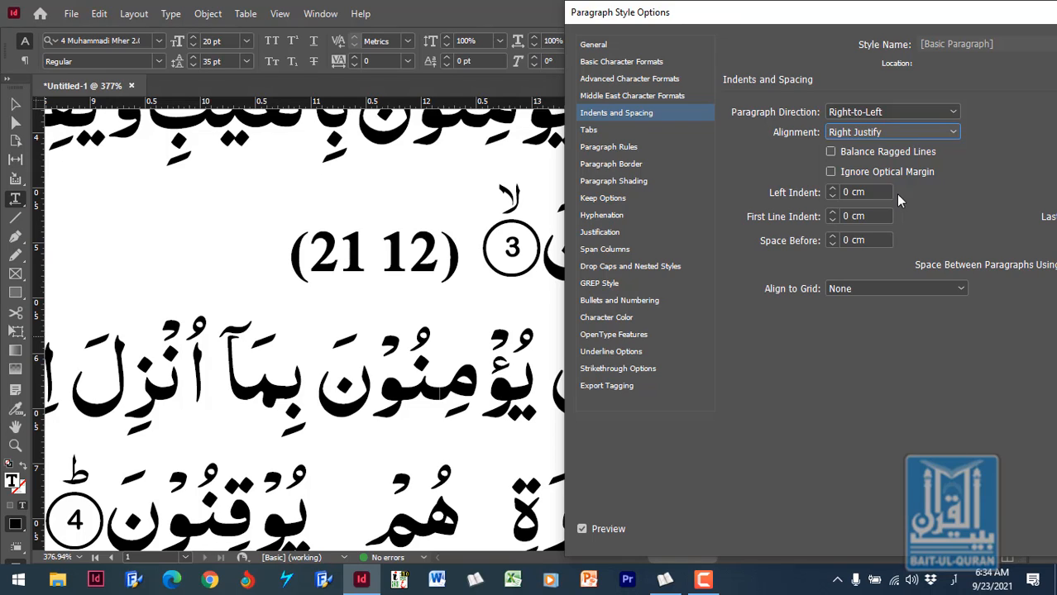
- Try a left indent of 1 cm and one of 1 inch, with the English (United States) keyboard language active for entering the unit
{"action": "left_click", "coordinate": [832, 191]}
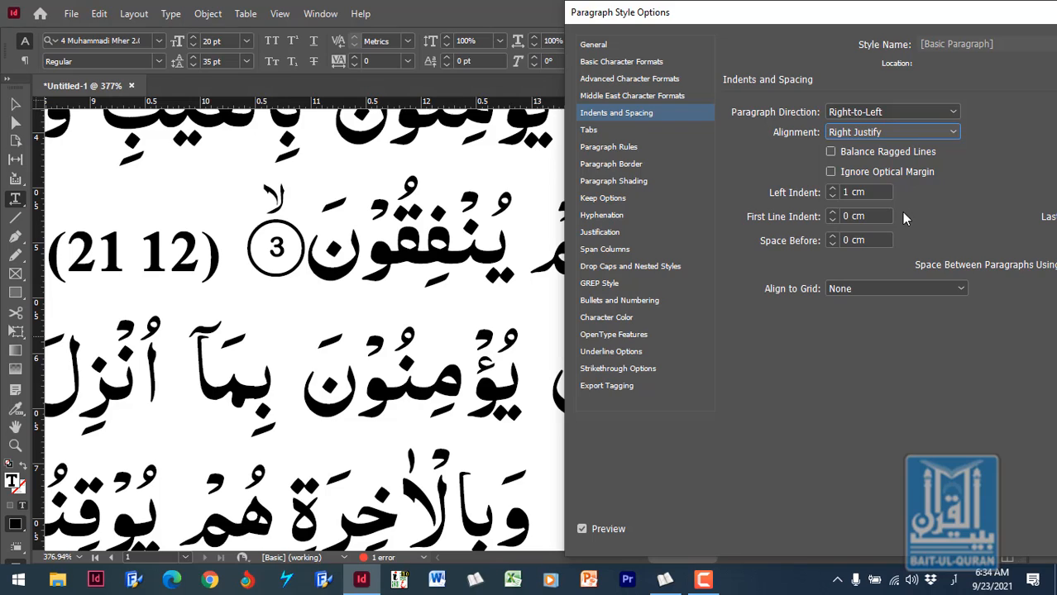
{"action": "left_click", "coordinate": [871, 192]}
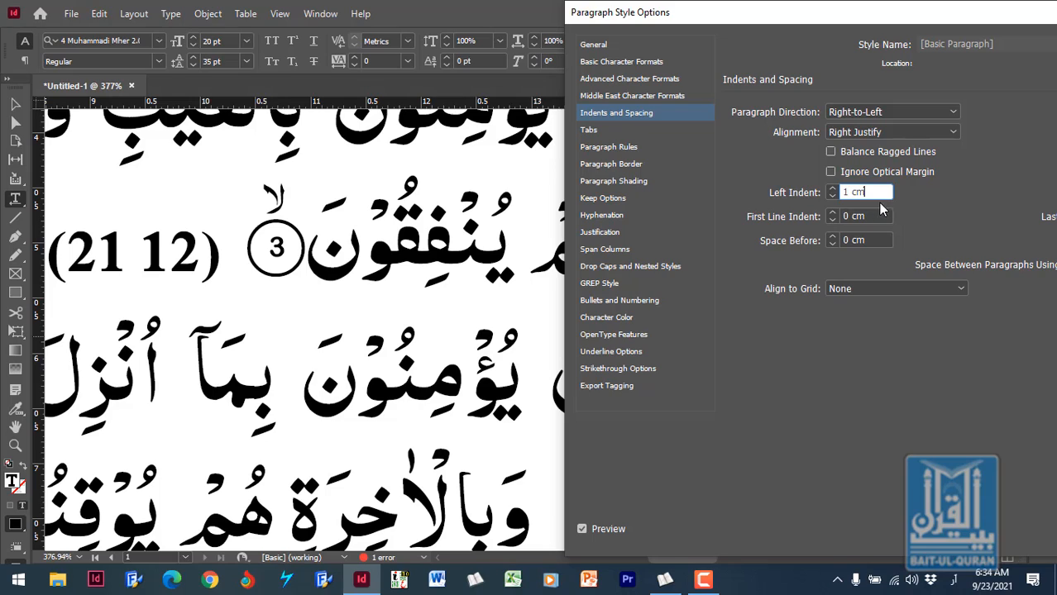
{"action": "left_click_drag", "start_coordinate": [850, 192], "coordinate": [882, 189]}
{"action": "type", "text": "ین"}
{"action": "key", "text": "BackSpace"}
{"action": "key", "text": "BackSpace"}
{"action": "key", "text": "BackSpace"}
{"action": "key", "text": "super+space"}
{"action": "key", "text": "super+space"}
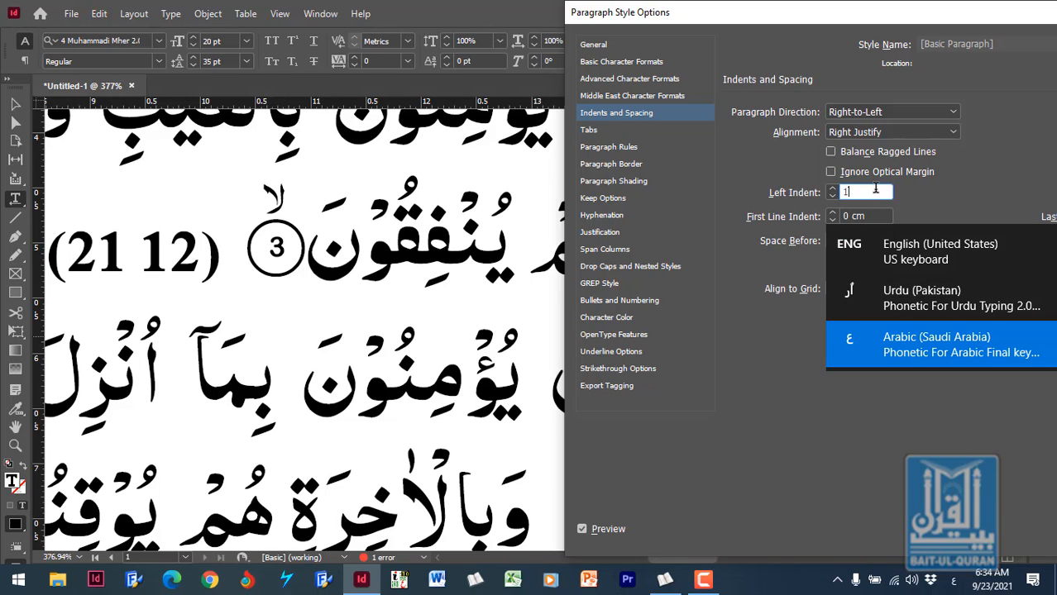
{"action": "type", "text": "IN"}
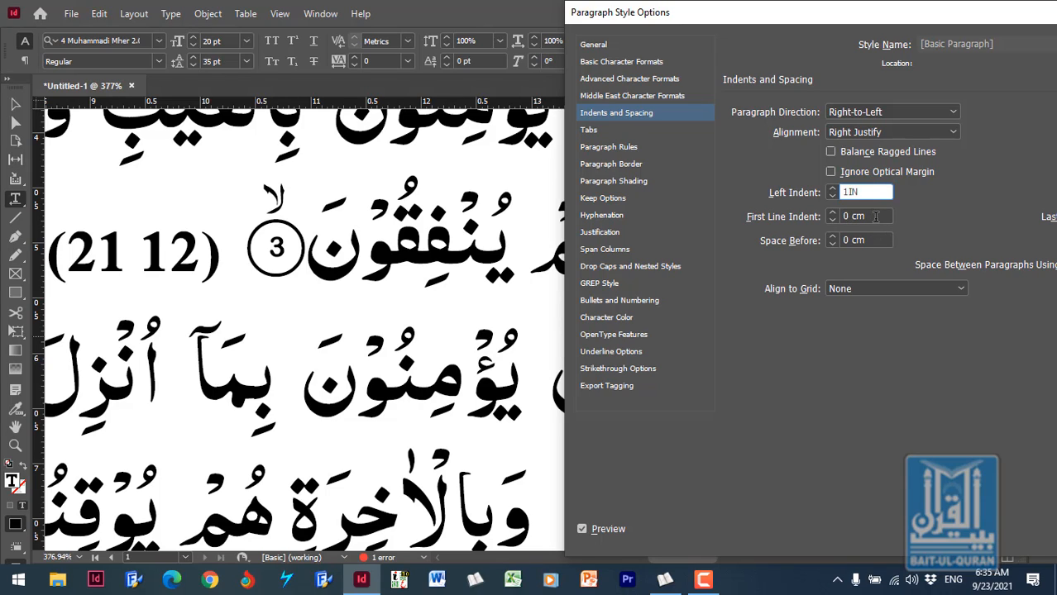
{"action": "left_click", "coordinate": [875, 216]}
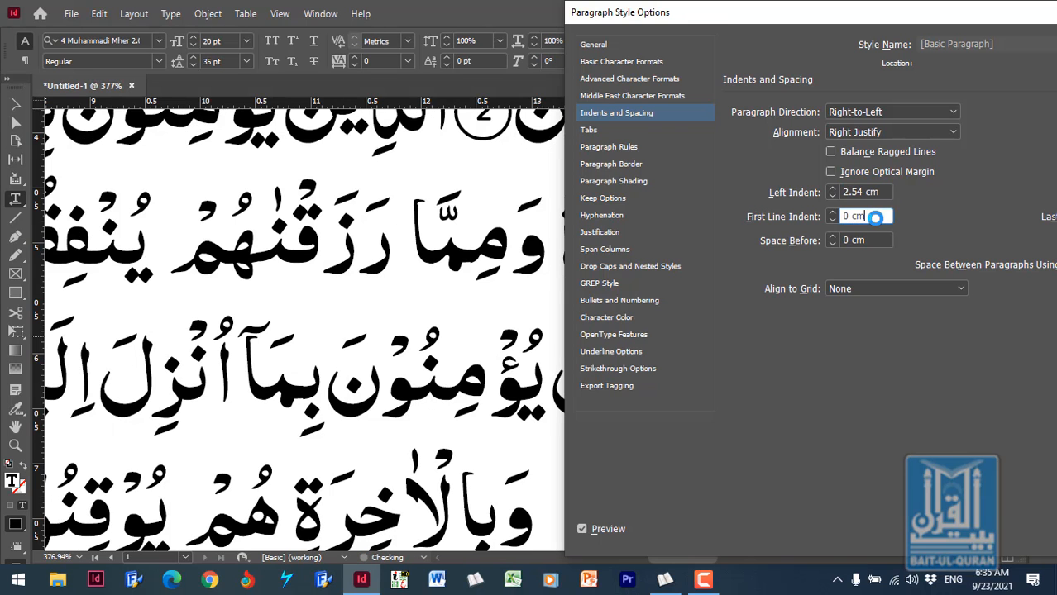
- Set the style's left indent to 1 cm and apply the changes to the [Basic Paragraph] style
{"action": "left_click_drag", "start_coordinate": [874, 17], "coordinate": [690, 7]}
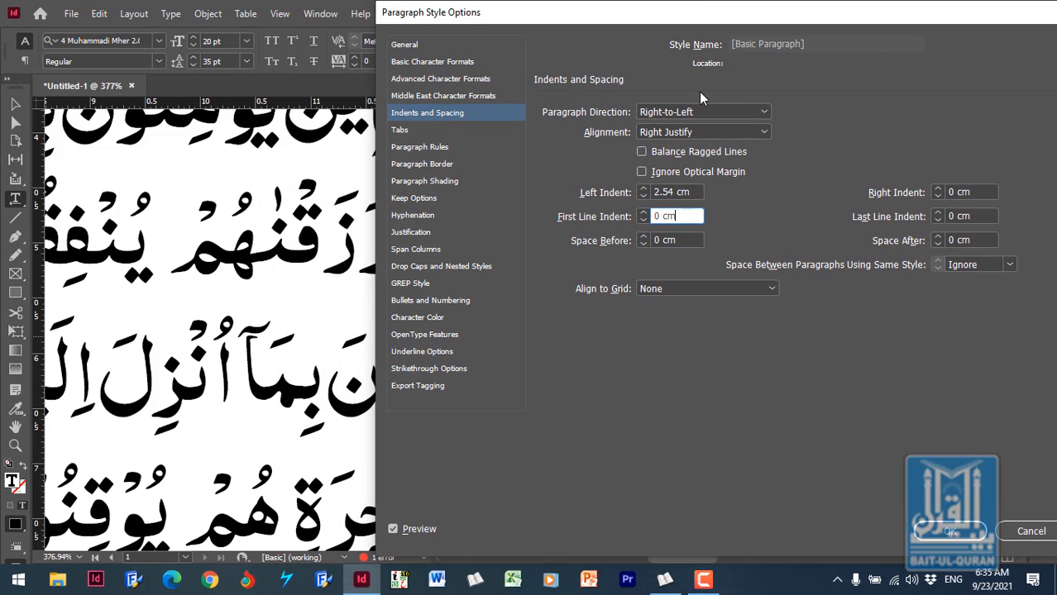
{"action": "left_click", "coordinate": [694, 192]}
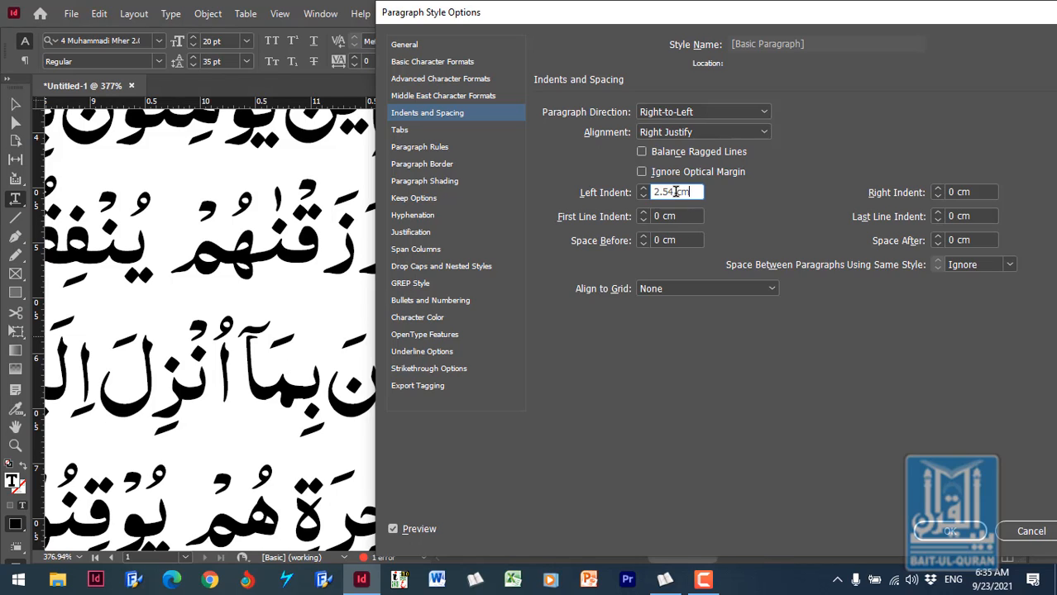
{"action": "left_click_drag", "start_coordinate": [675, 192], "coordinate": [590, 205]}
{"action": "type", "text": "1"}
{"action": "left_click", "coordinate": [687, 217]}
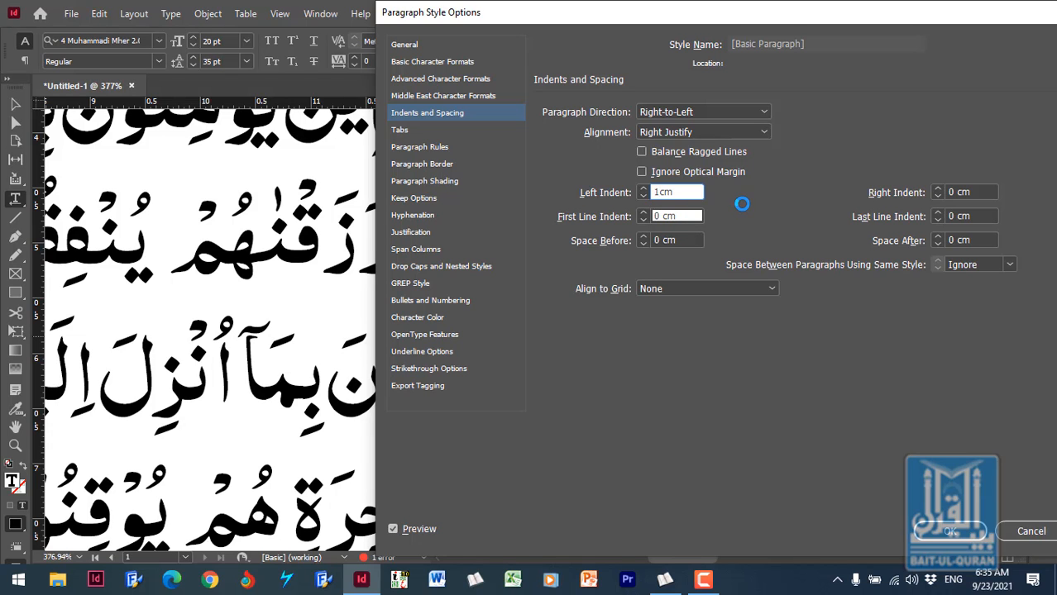
{"action": "left_click_drag", "start_coordinate": [778, 15], "coordinate": [527, 15]}
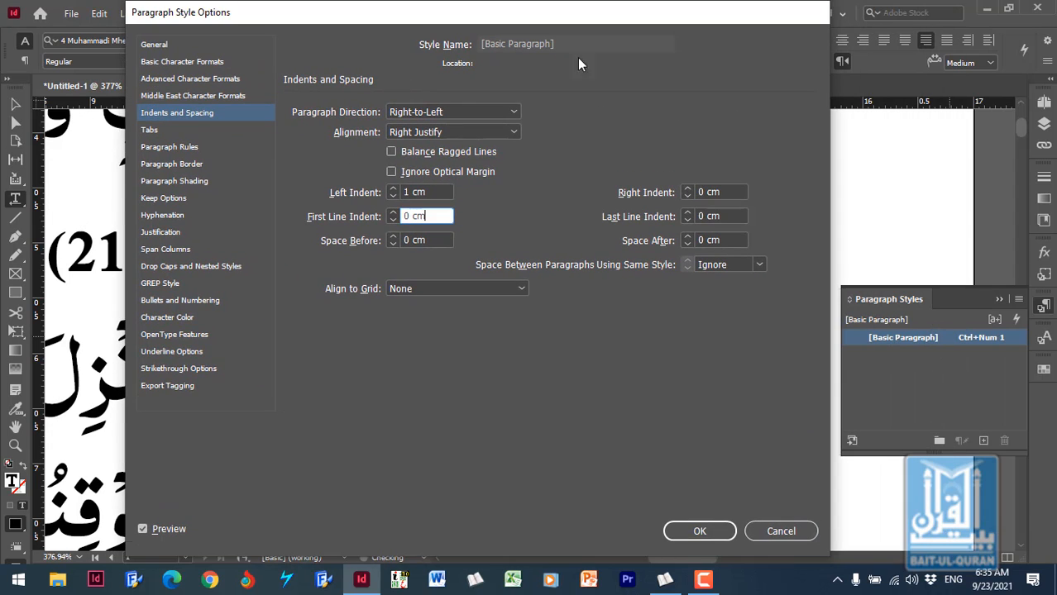
{"action": "left_click", "coordinate": [700, 532]}
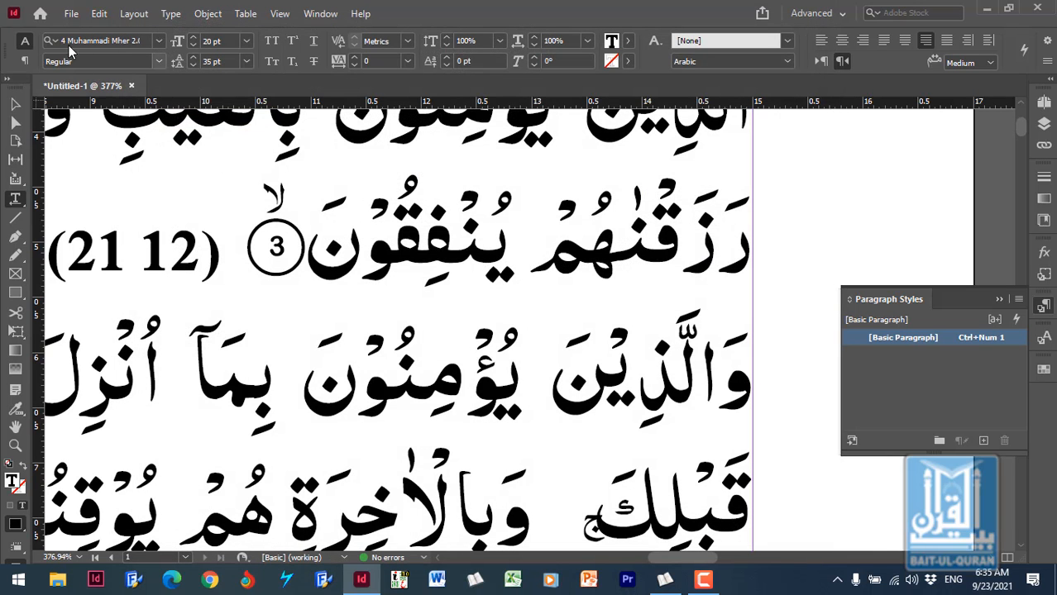
- Set the horizontal and vertical ruler units to Millimeters in the Units & Increments preferences
{"action": "left_click", "coordinate": [100, 14]}
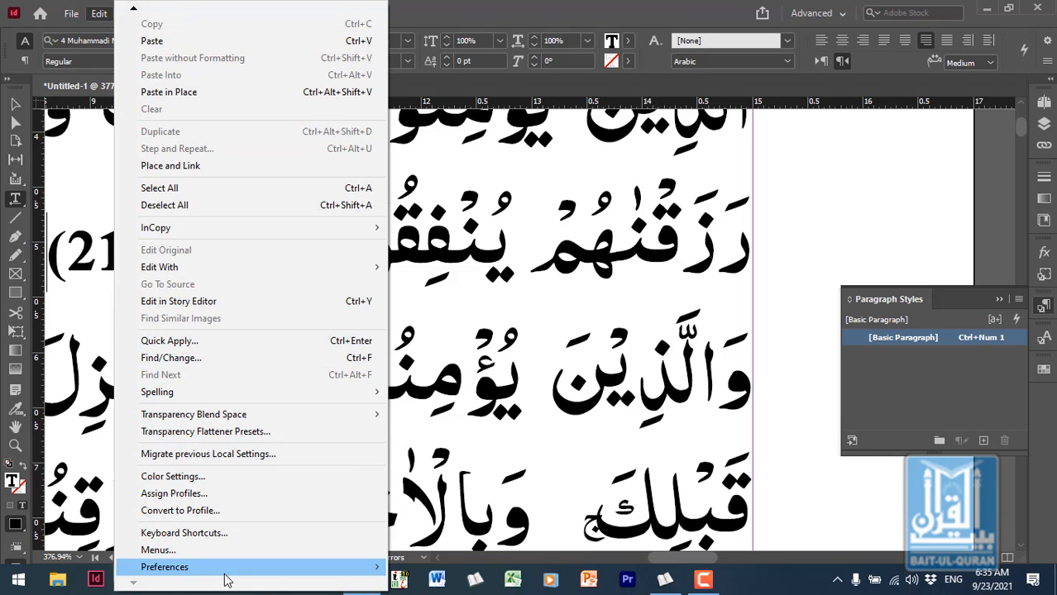
{"action": "mouse_move", "coordinate": [179, 571]}
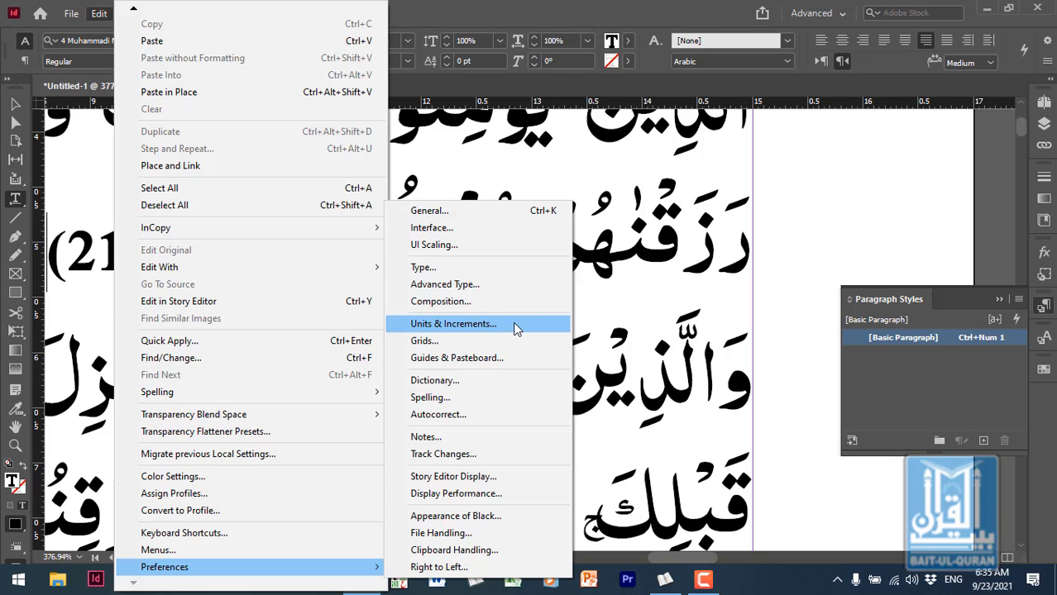
{"action": "left_click", "coordinate": [453, 324]}
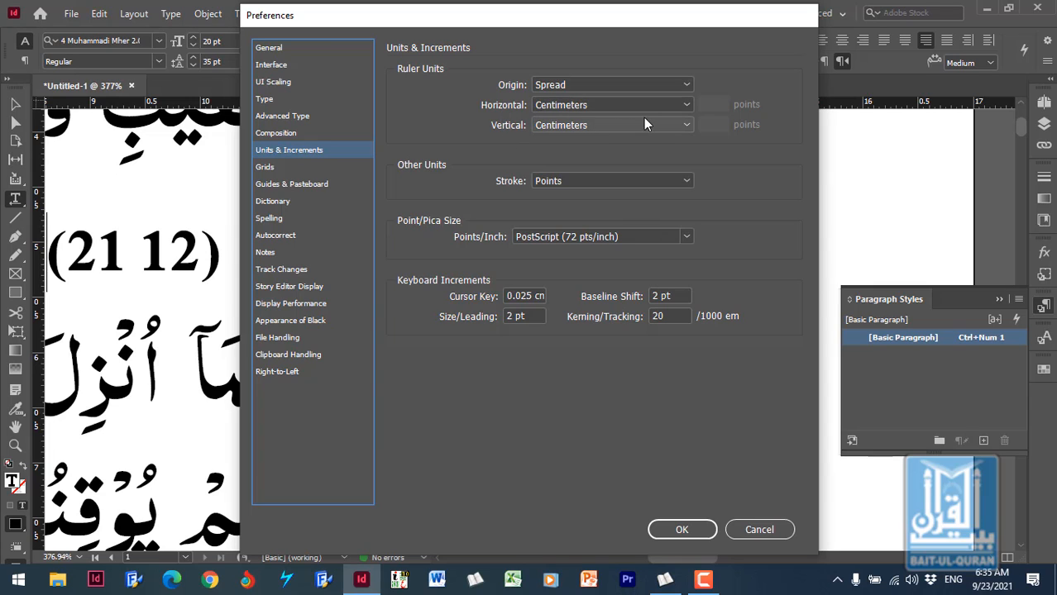
{"action": "left_click", "coordinate": [687, 105]}
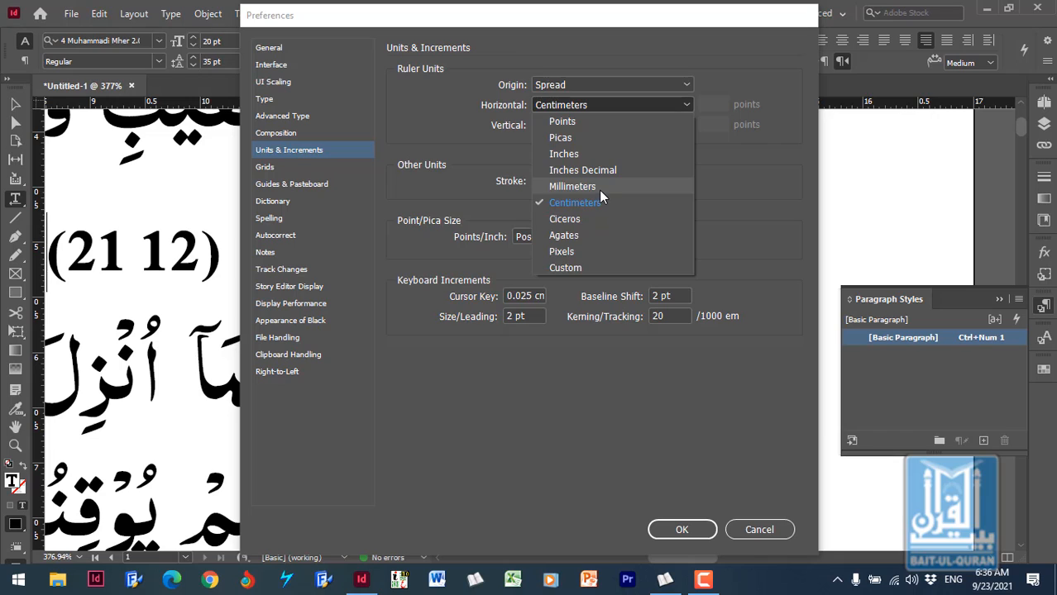
{"action": "left_click", "coordinate": [578, 187]}
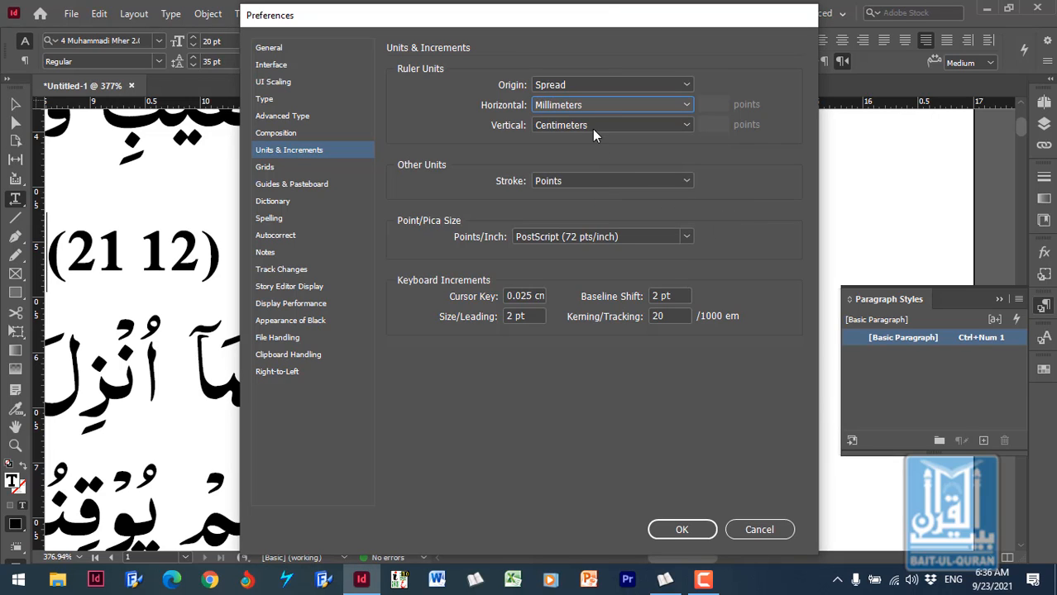
{"action": "left_click", "coordinate": [626, 126]}
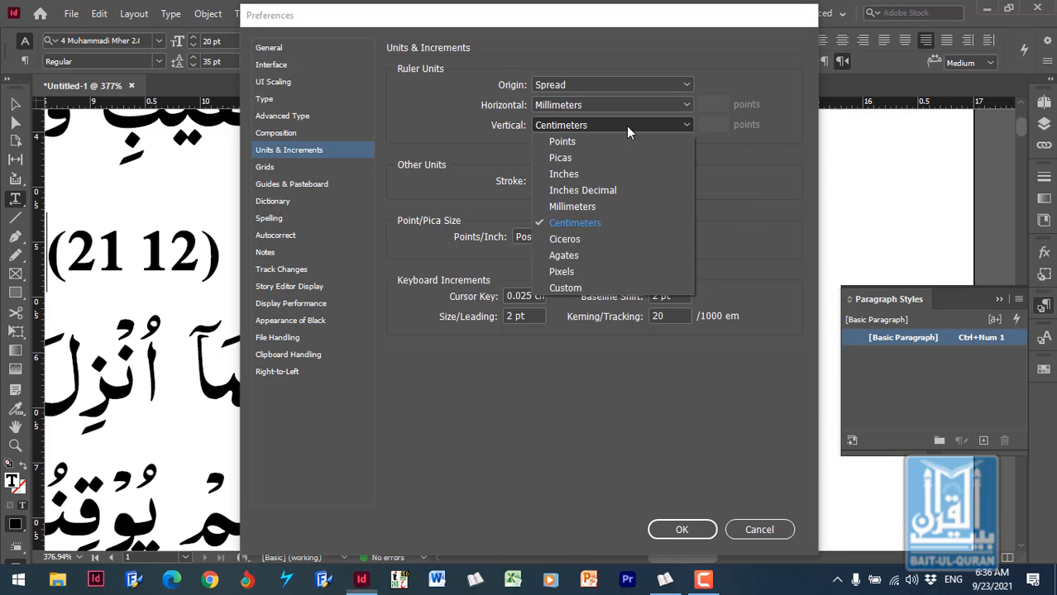
{"action": "left_click", "coordinate": [596, 208]}
{"action": "left_click", "coordinate": [680, 530]}
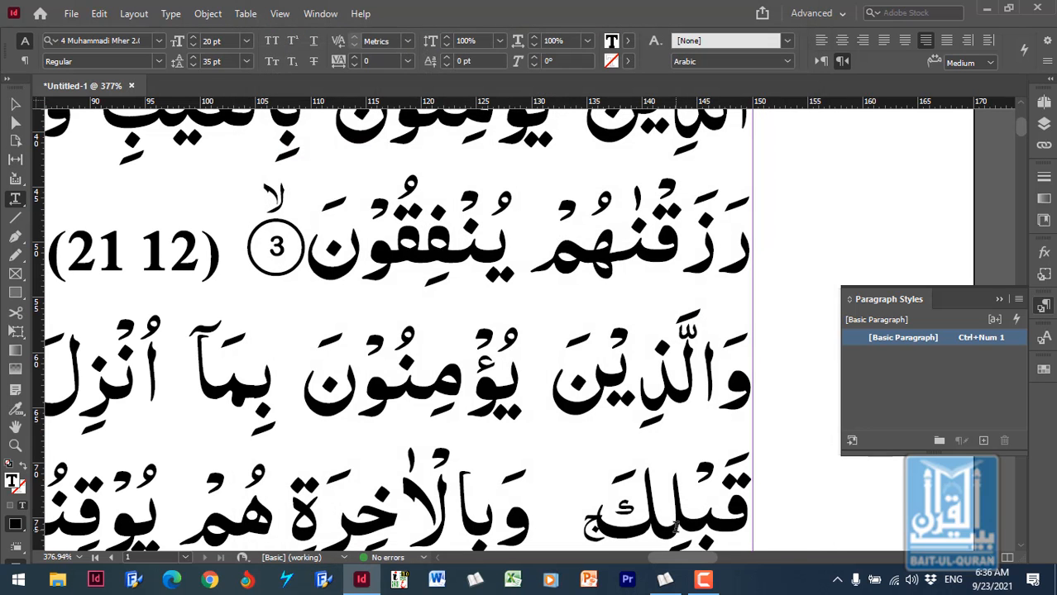
- Set the [Basic Paragraph] style's left and right indents to 3 mm each and apply the changes
{"action": "double_click", "coordinate": [901, 336]}
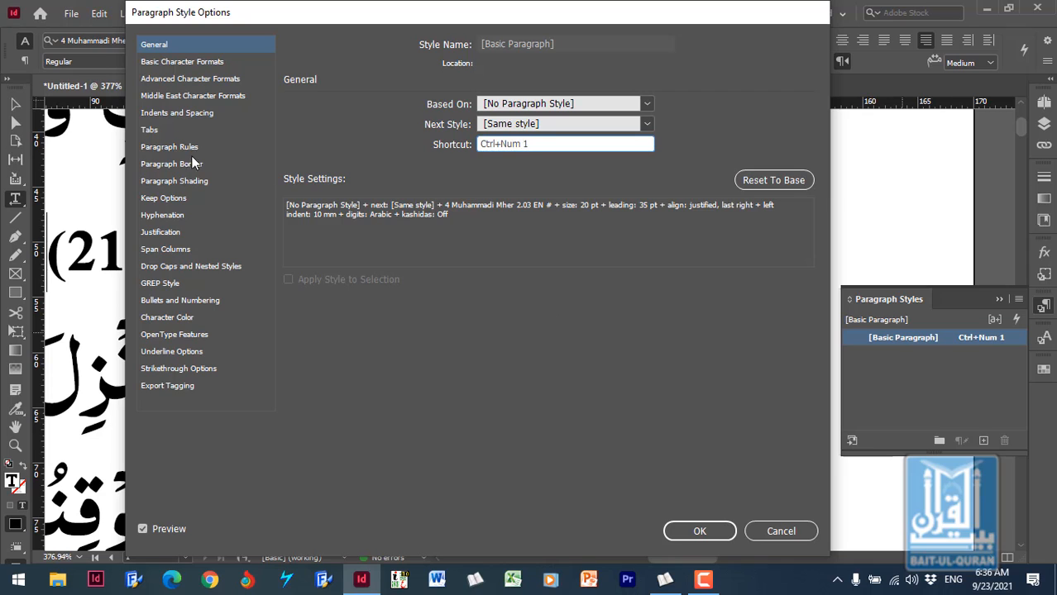
{"action": "left_click", "coordinate": [166, 115]}
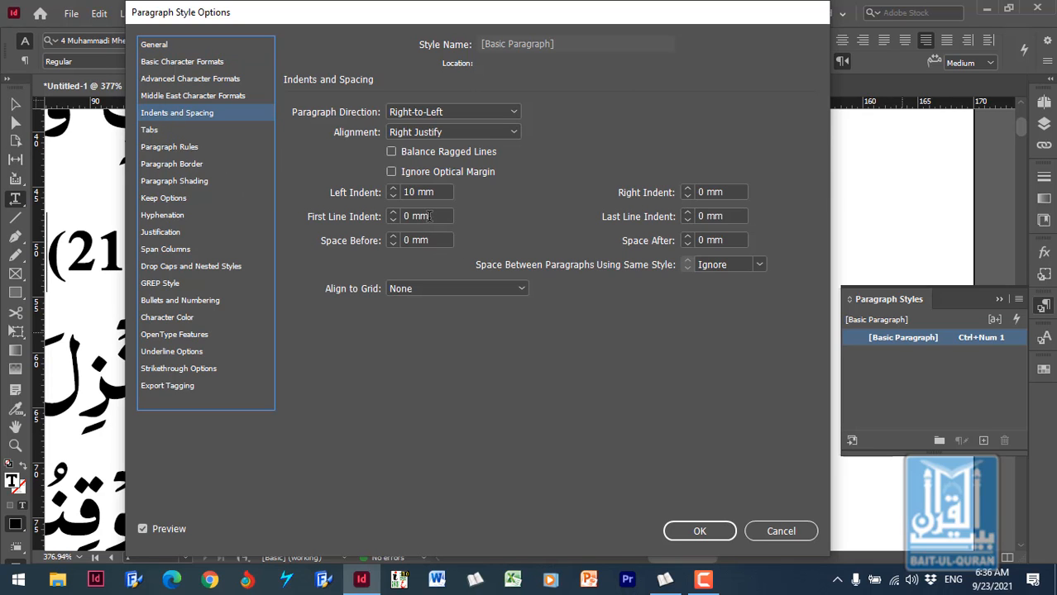
{"action": "left_click", "coordinate": [413, 191]}
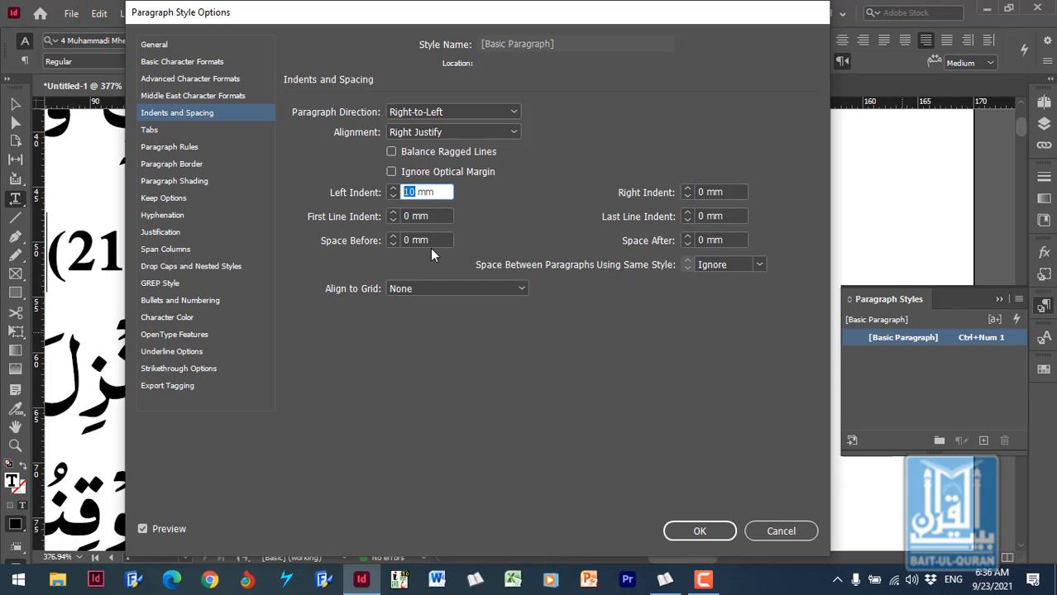
{"action": "type", "text": "2"}
{"action": "left_click", "coordinate": [687, 189]}
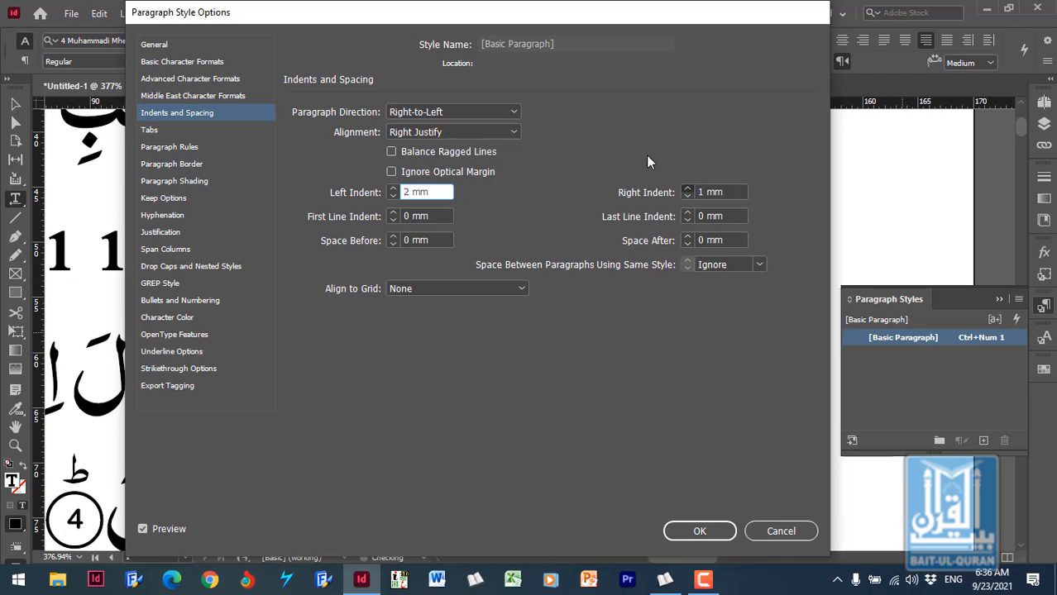
{"action": "left_click", "coordinate": [688, 188]}
{"action": "left_click_drag", "start_coordinate": [658, 21], "coordinate": [299, 169]}
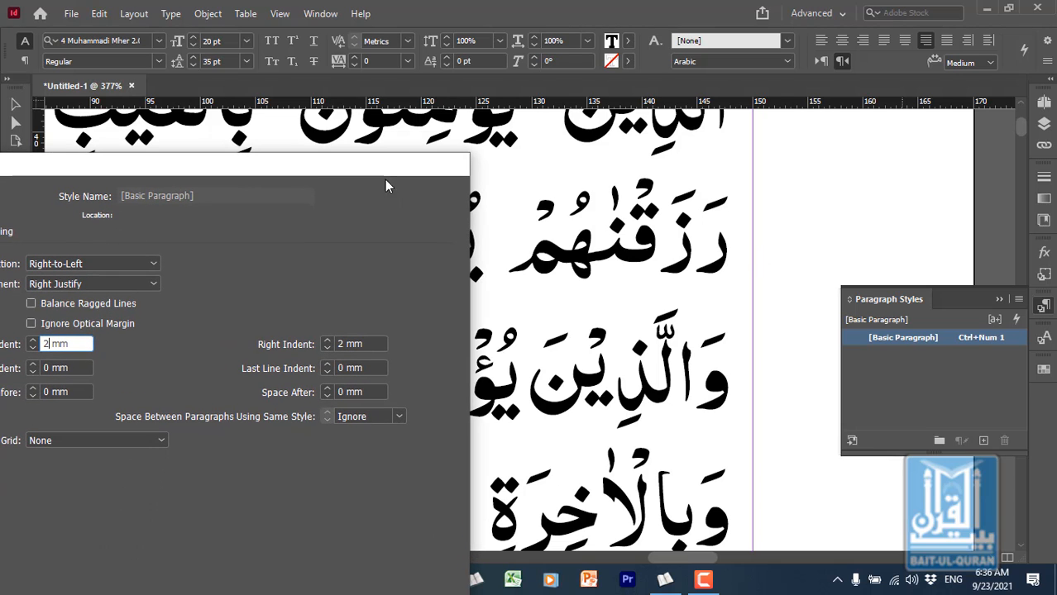
{"action": "left_click_drag", "start_coordinate": [384, 186], "coordinate": [465, 38]}
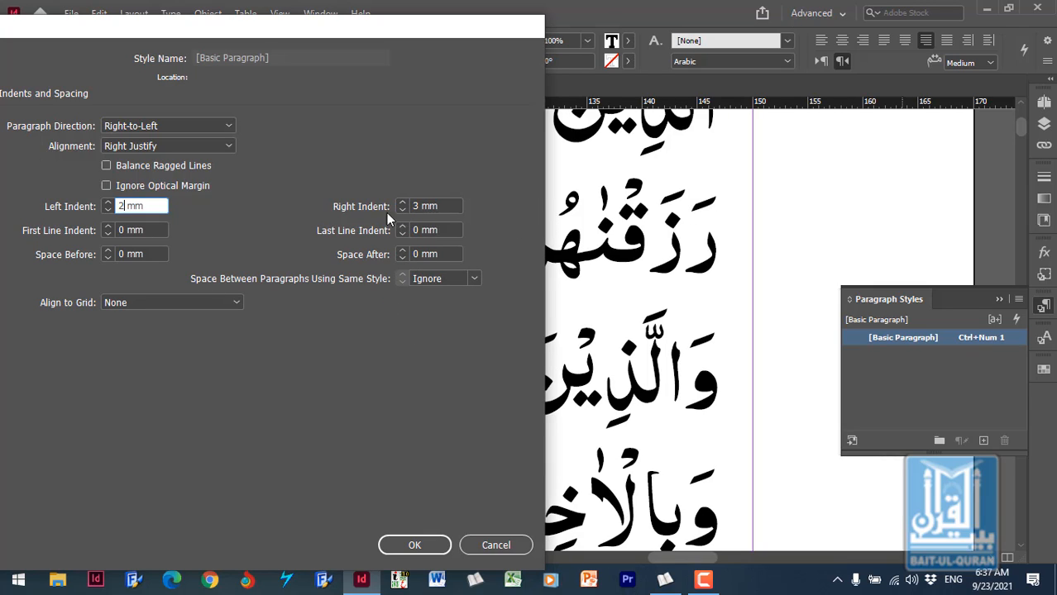
{"action": "left_click_drag", "start_coordinate": [391, 32], "coordinate": [762, 17]}
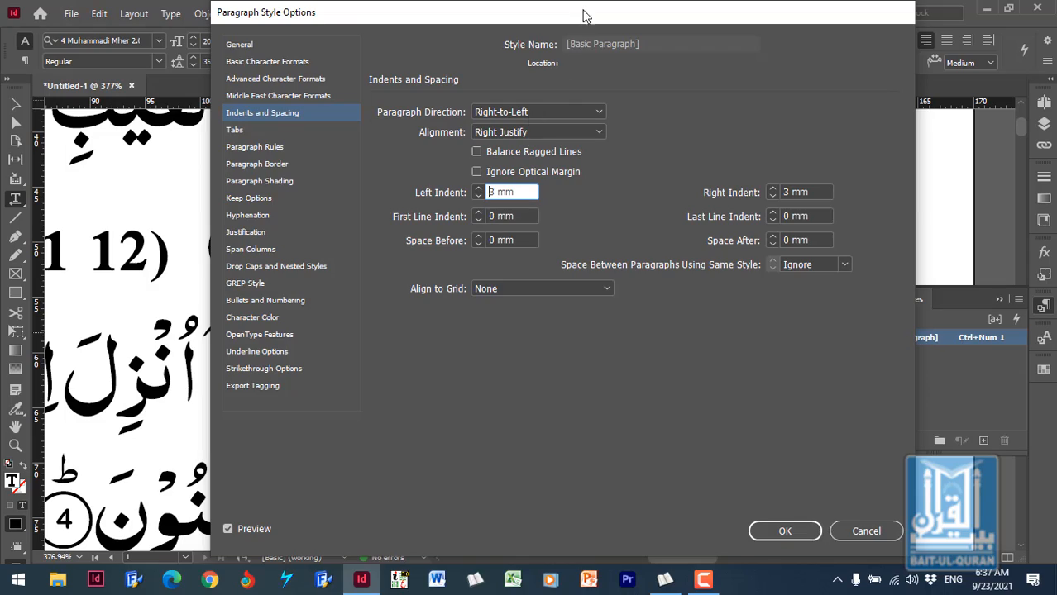
{"action": "left_click_drag", "start_coordinate": [583, 14], "coordinate": [458, 15]}
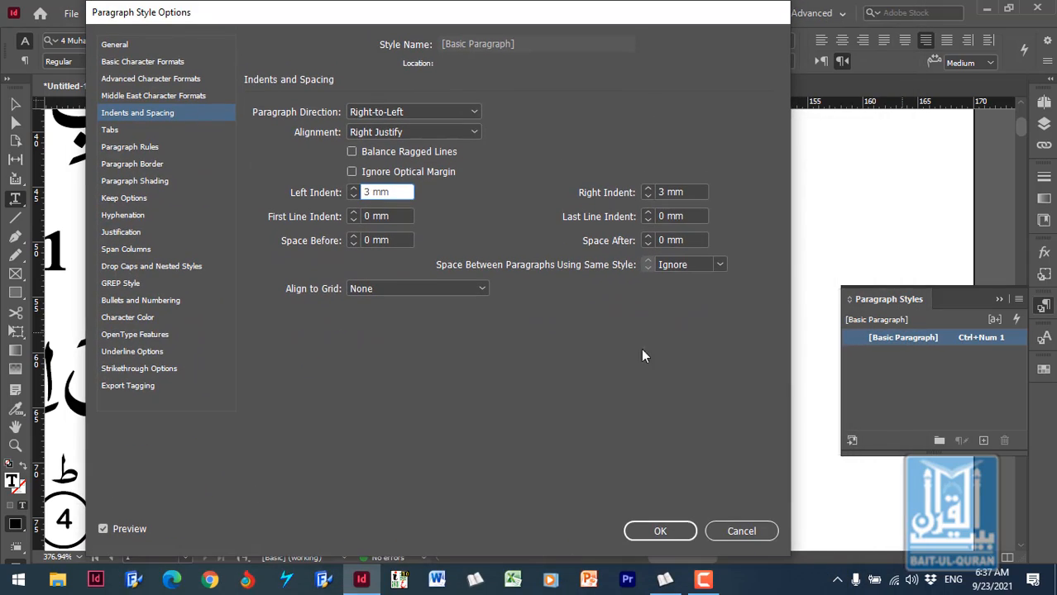
{"action": "left_click", "coordinate": [661, 530]}
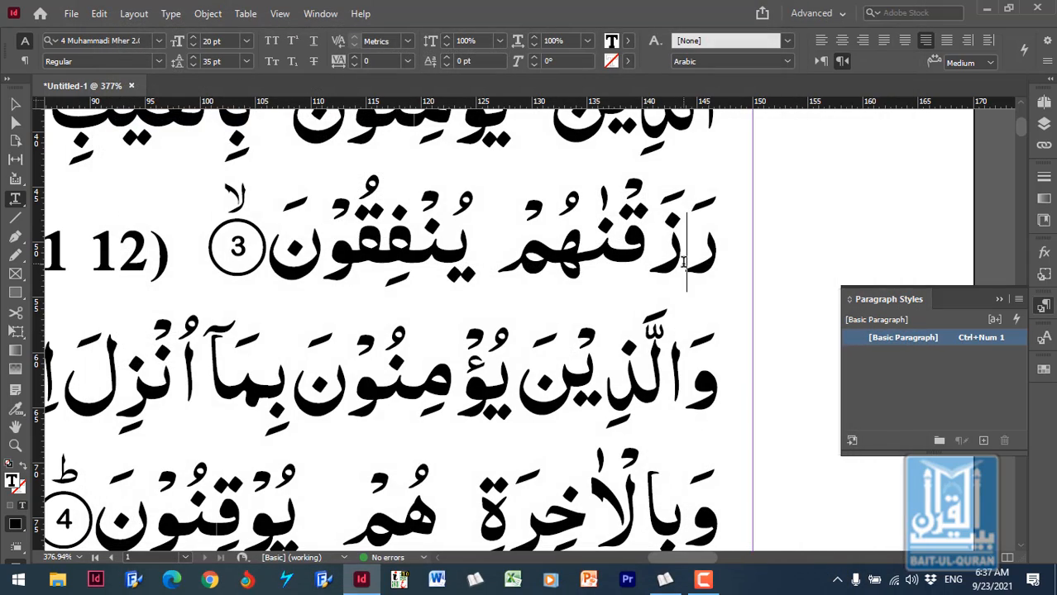
- Go to the start of the text, reopen the [Basic Paragraph] indent settings and try a first line indent of 6 mm
{"action": "key", "text": "ctrl+Home"}
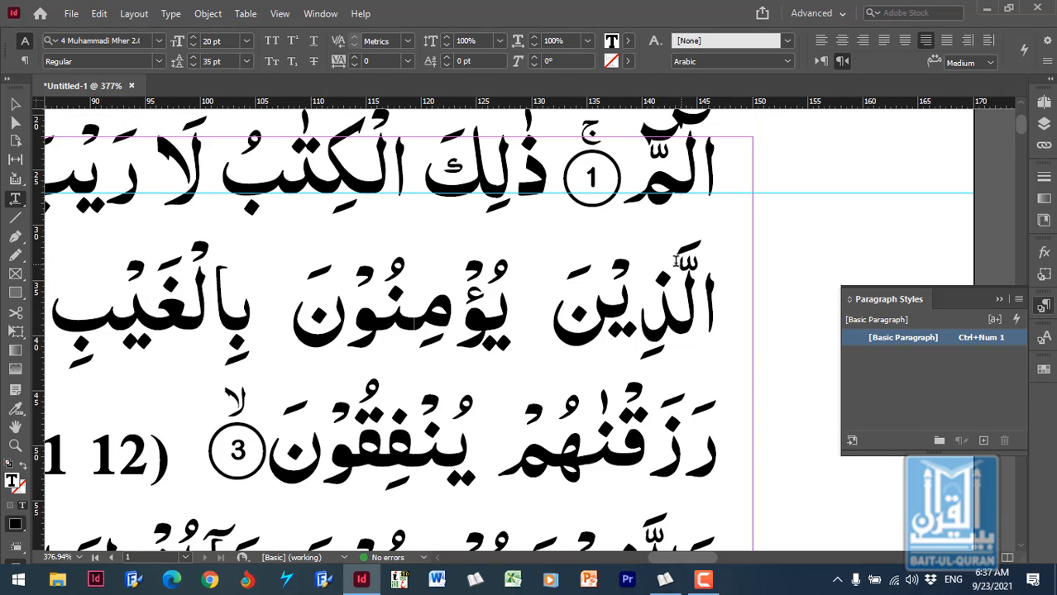
{"action": "double_click", "coordinate": [945, 338]}
{"action": "left_click_drag", "start_coordinate": [708, 18], "coordinate": [688, 247]}
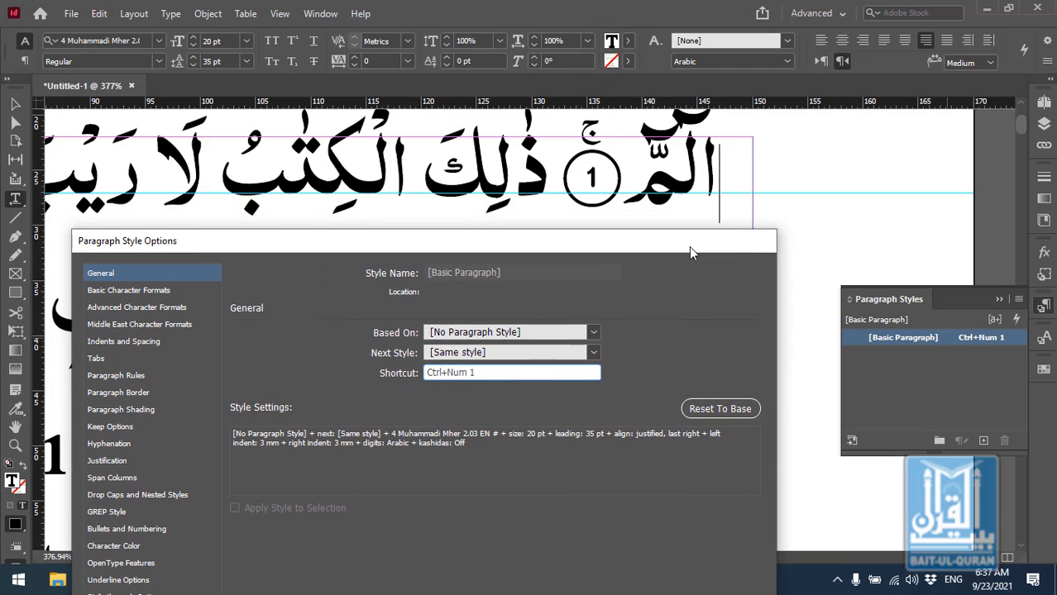
{"action": "left_click", "coordinate": [133, 339]}
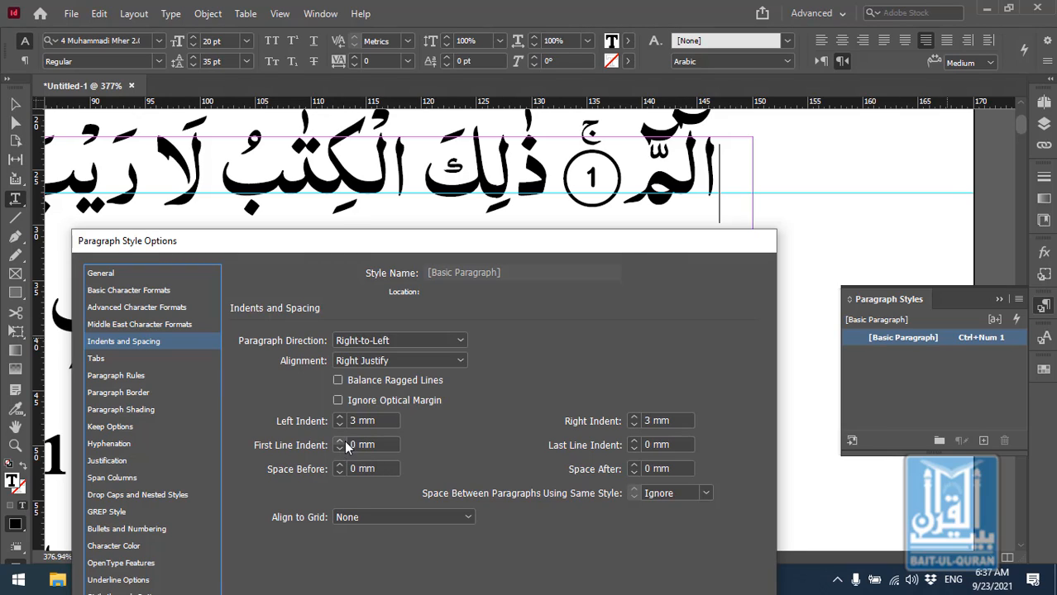
{"action": "double_click", "coordinate": [349, 445]}
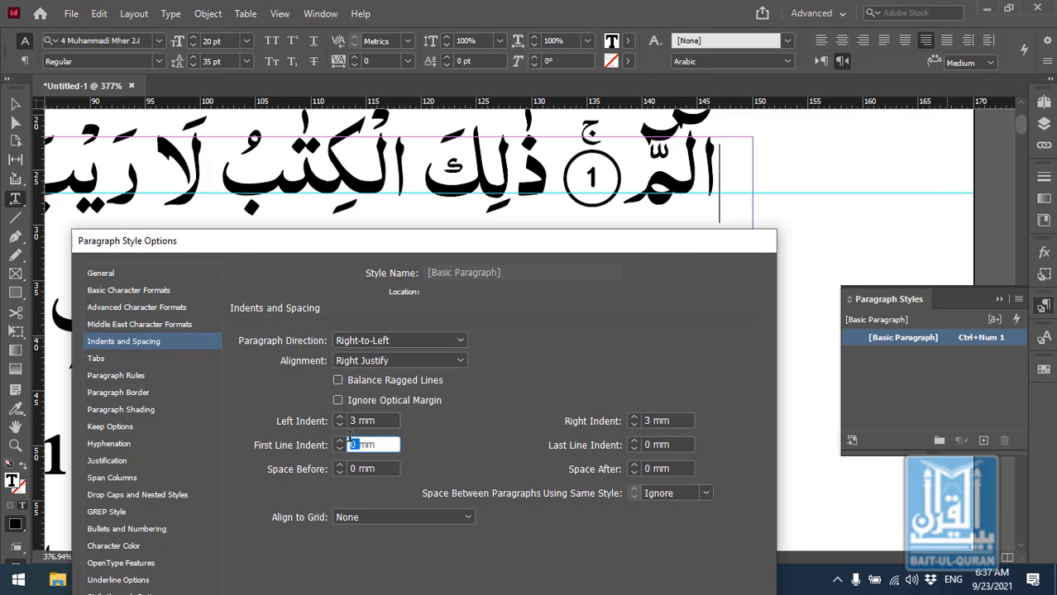
{"action": "type", "text": "6"}
{"action": "left_click", "coordinate": [667, 421]}
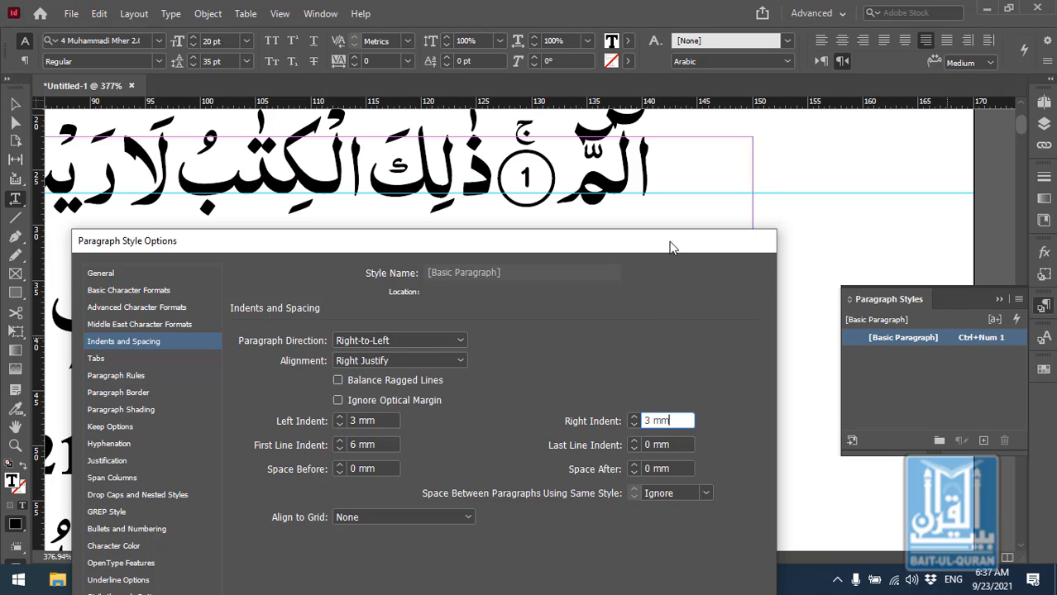
{"action": "left_click_drag", "start_coordinate": [672, 247], "coordinate": [695, 337]}
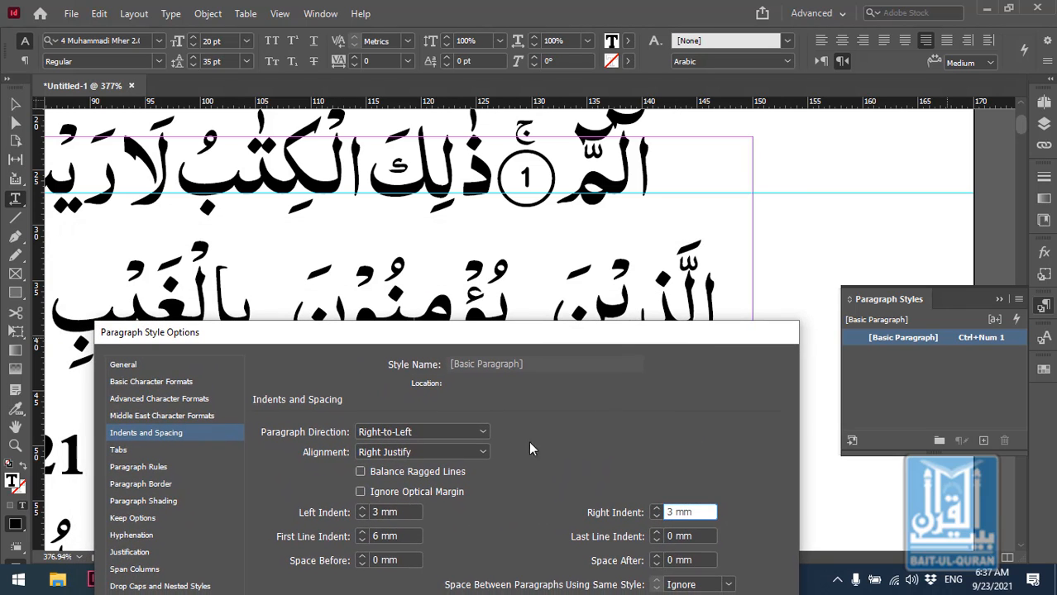
- Set the style's first line indent to 10 mm
{"action": "left_click", "coordinate": [376, 537]}
{"action": "type", "text": "3"}
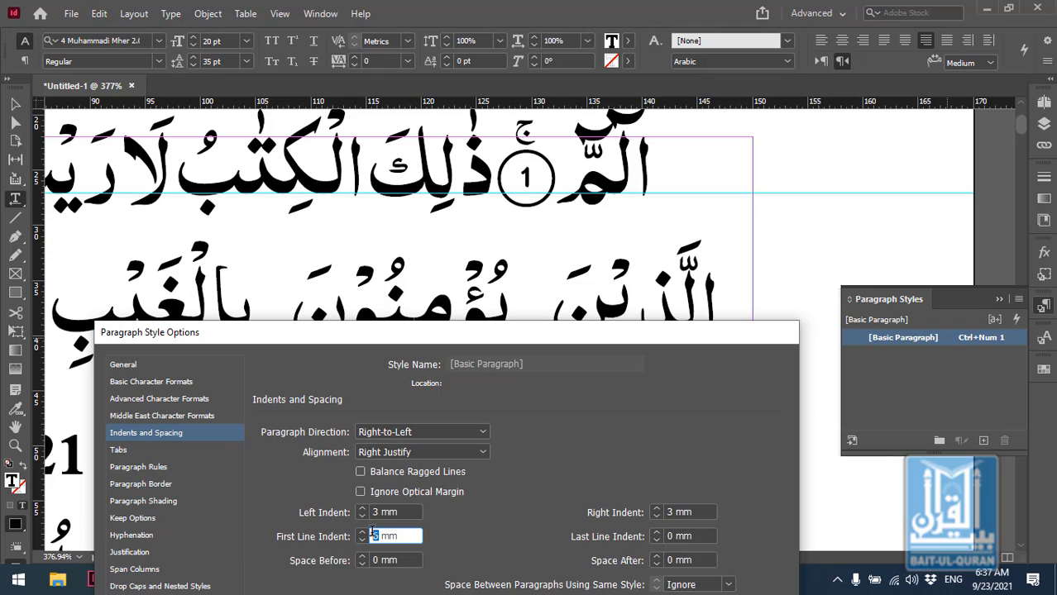
{"action": "type", "text": "0"}
{"action": "left_click", "coordinate": [407, 513]}
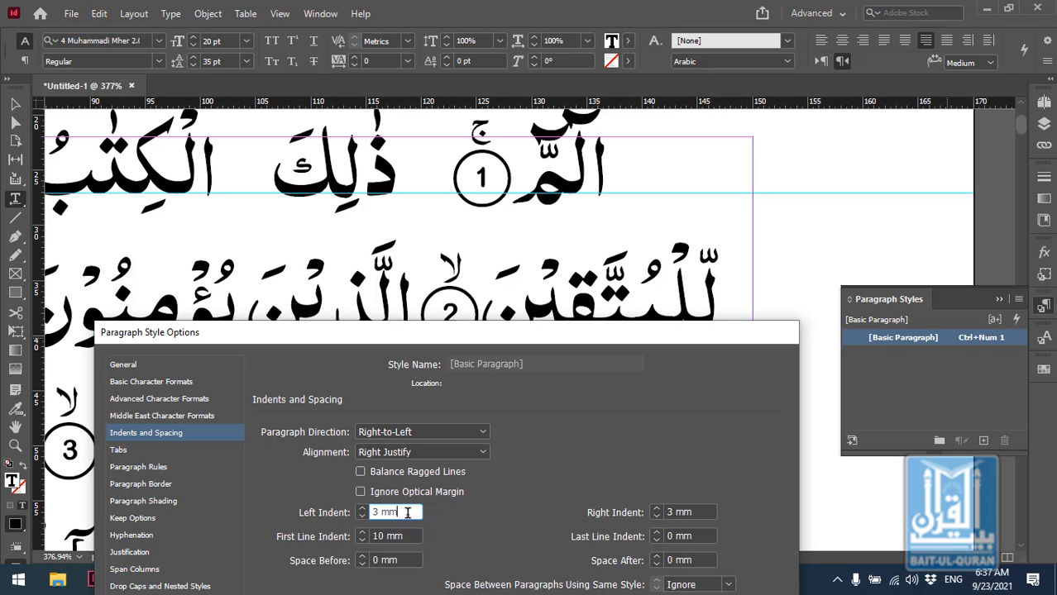
{"action": "left_click_drag", "start_coordinate": [576, 326], "coordinate": [614, 7]}
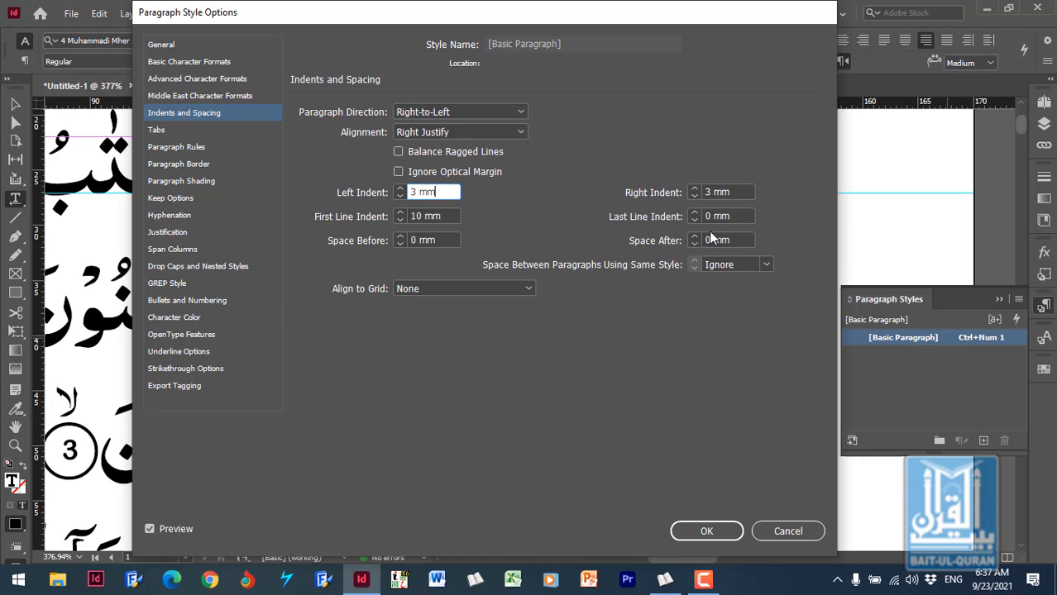
- Try a space before of 2 mm, reset it to 0 mm, and set the space after to 2 mm
{"action": "left_click", "coordinate": [732, 215]}
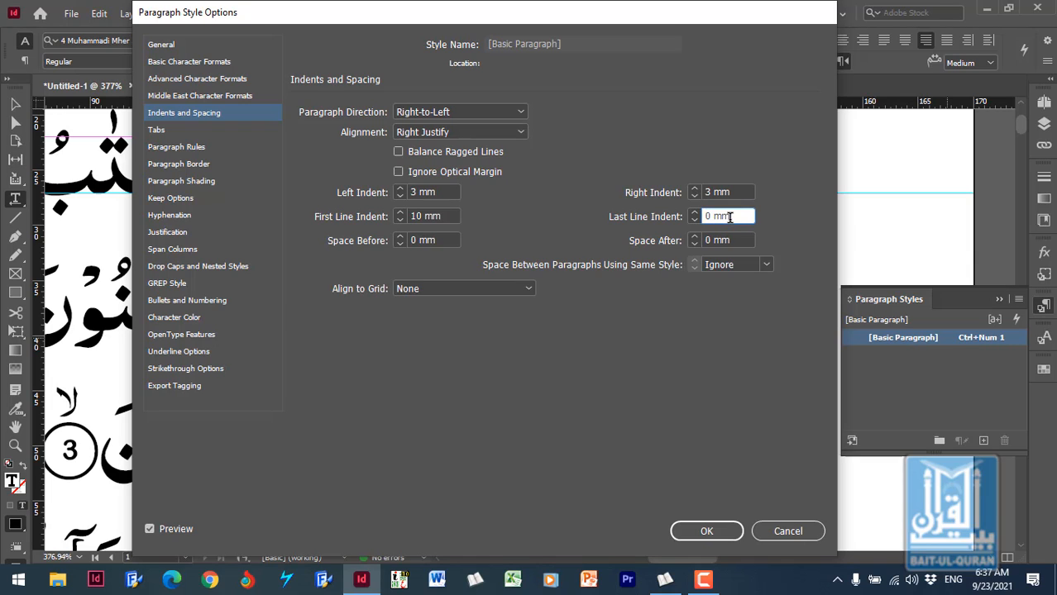
{"action": "left_click", "coordinate": [401, 237]}
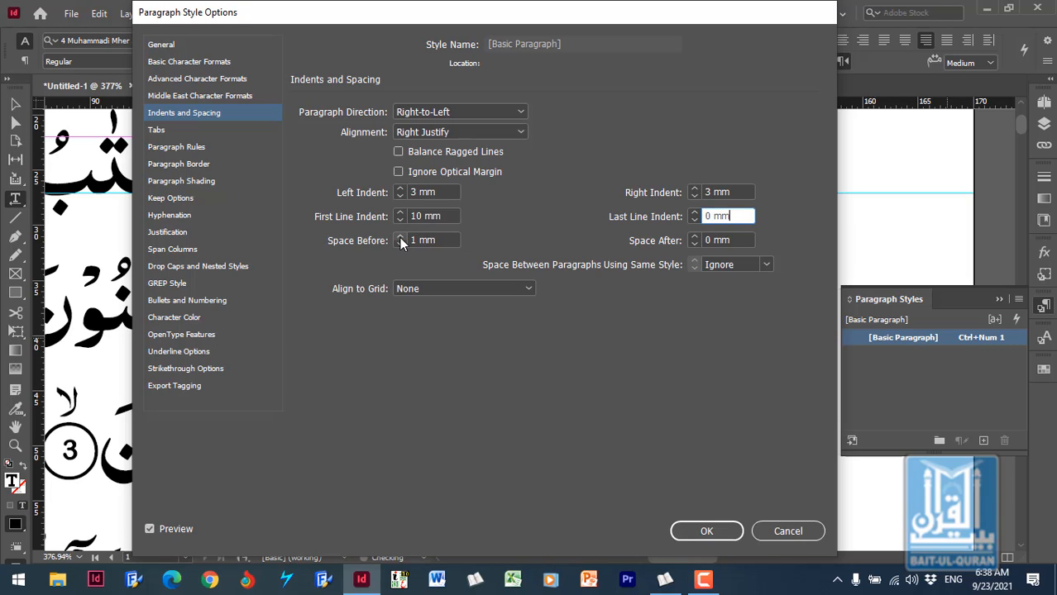
{"action": "left_click", "coordinate": [400, 238]}
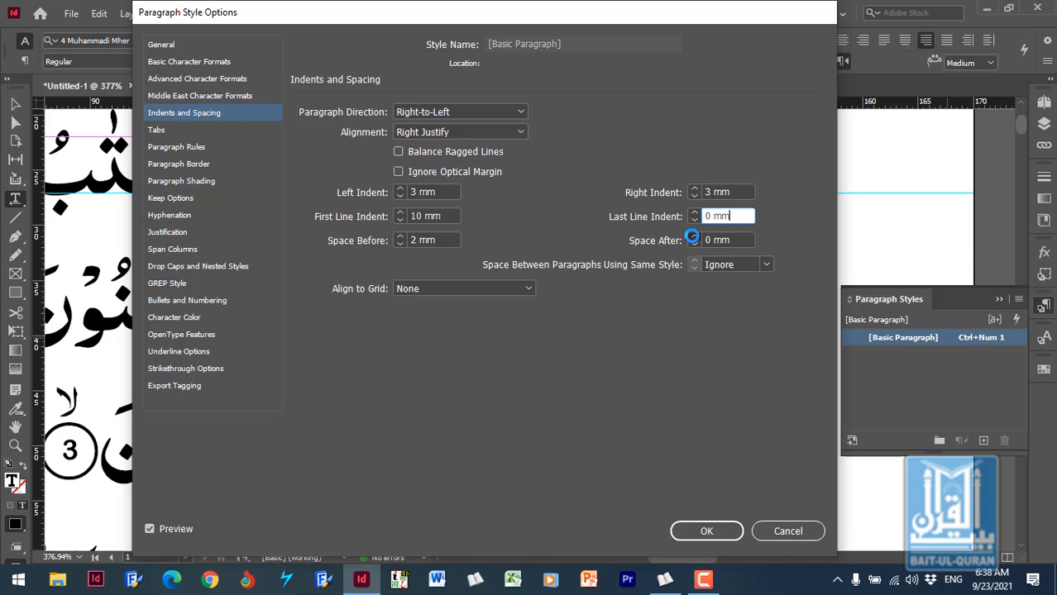
{"action": "left_click", "coordinate": [693, 238]}
{"action": "left_click", "coordinate": [444, 240]}
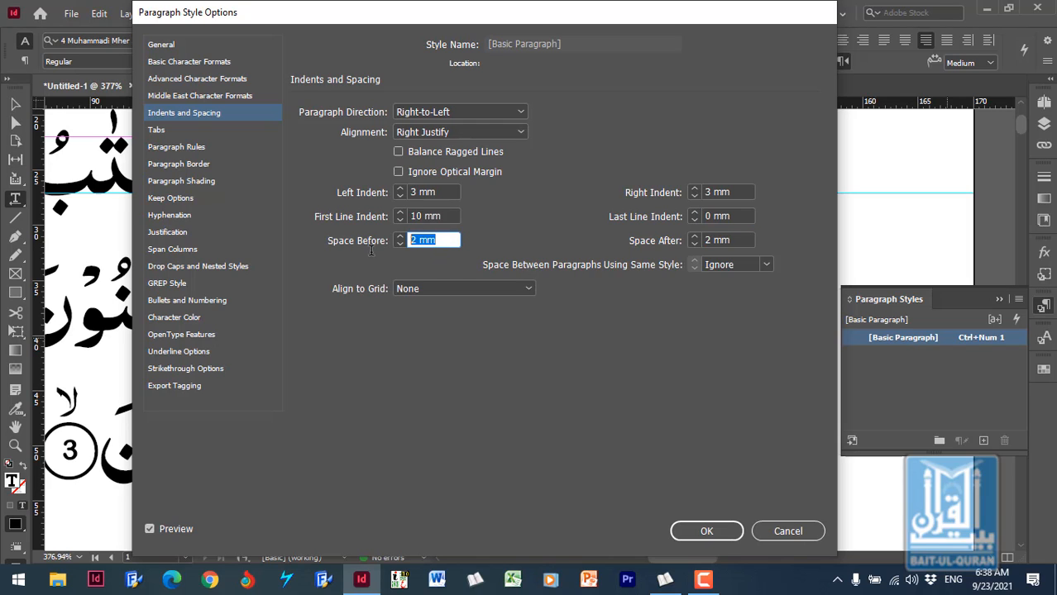
{"action": "type", "text": "0"}
{"action": "left_click", "coordinate": [740, 240]}
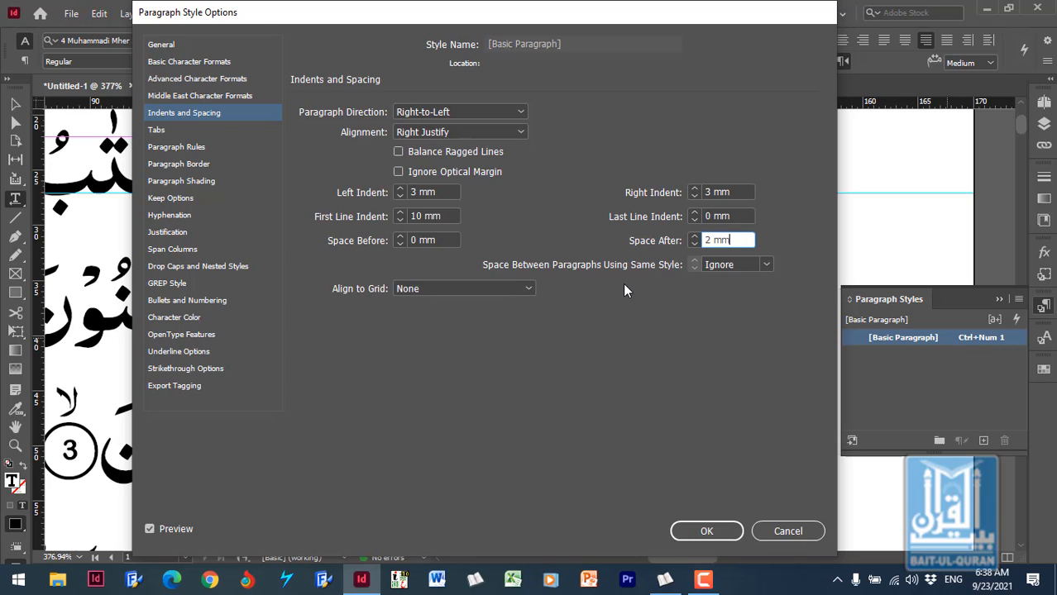
- Keep same-style paragraph spacing at Ignore and Align to Grid at None, and apply the changes to the [Basic Paragraph] style
{"action": "left_click", "coordinate": [767, 265]}
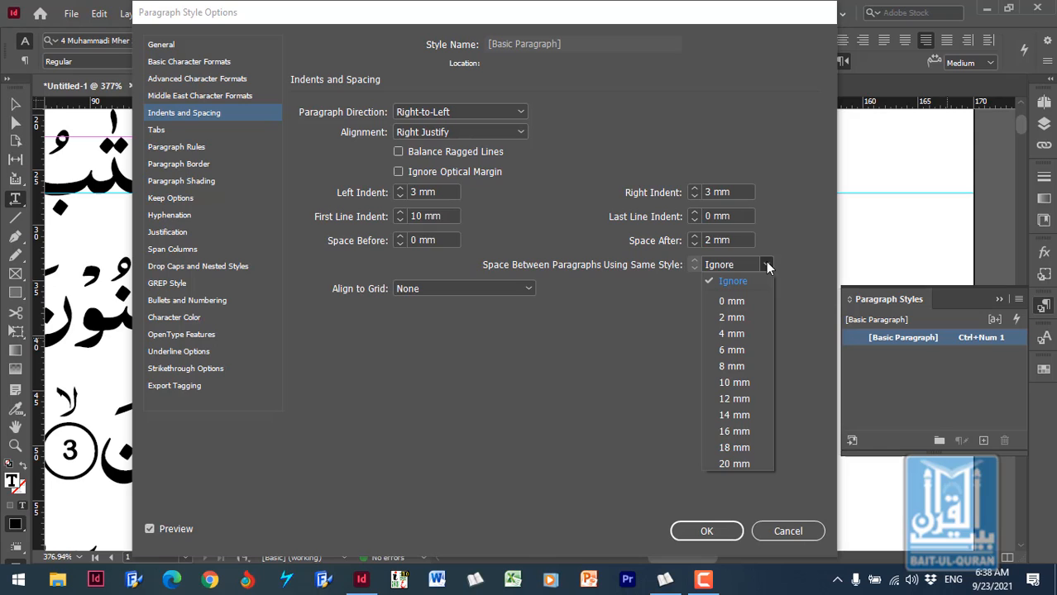
{"action": "left_click", "coordinate": [590, 397]}
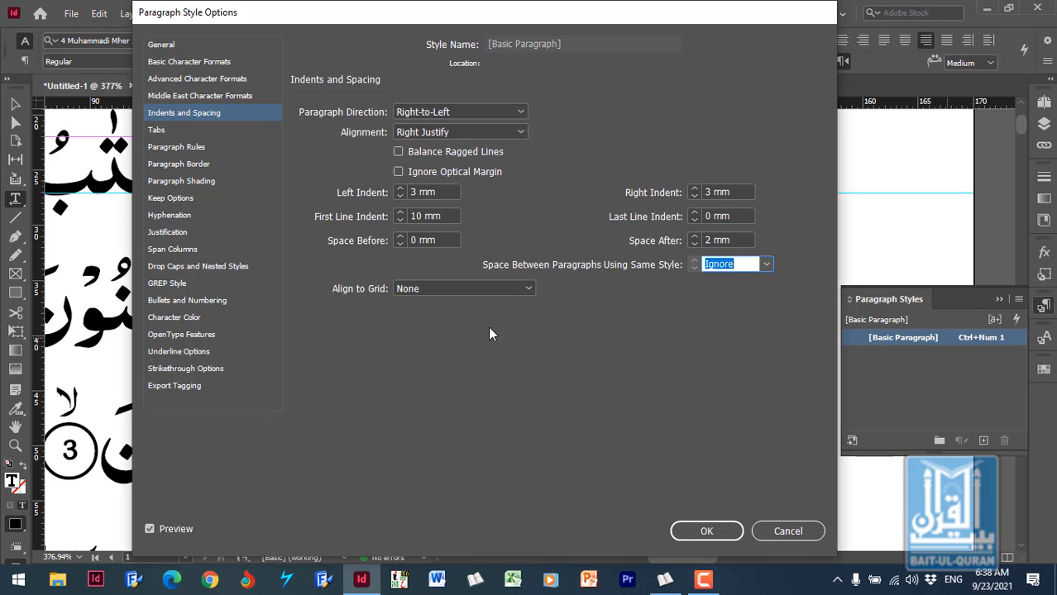
{"action": "left_click", "coordinate": [442, 291]}
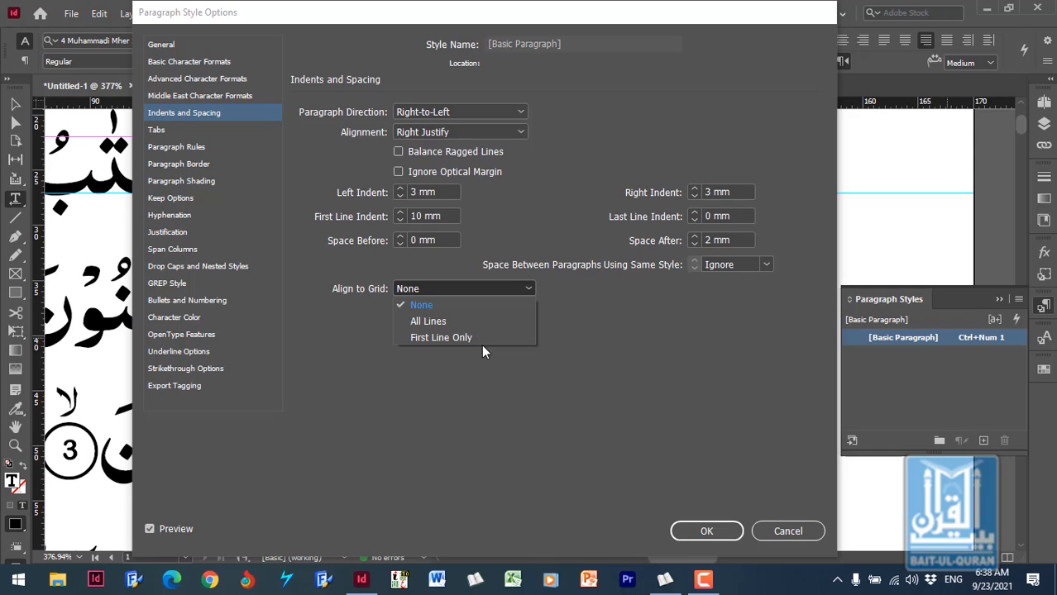
{"action": "left_click", "coordinate": [453, 306]}
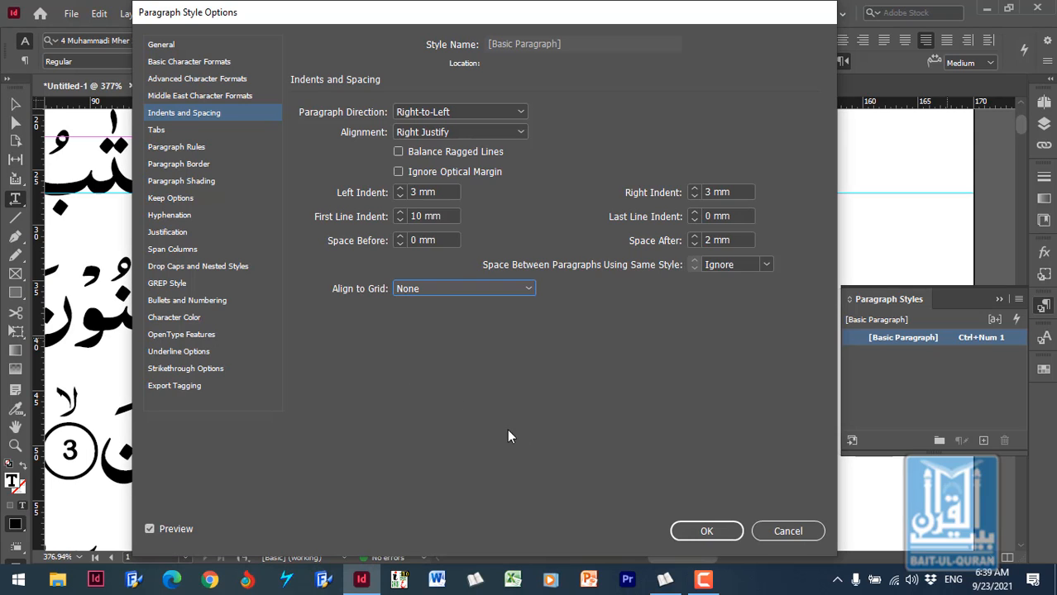
{"action": "left_click", "coordinate": [706, 531]}
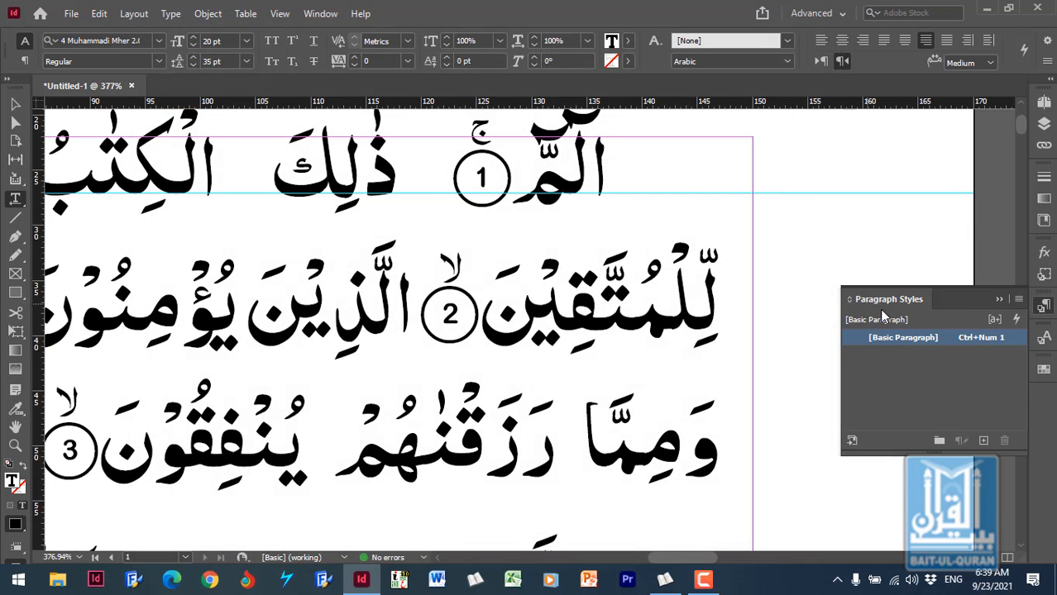
- Delete the "(21 12)" text after verse 3 and check the paragraph layout of the following verses
{"action": "left_click", "coordinate": [999, 299]}
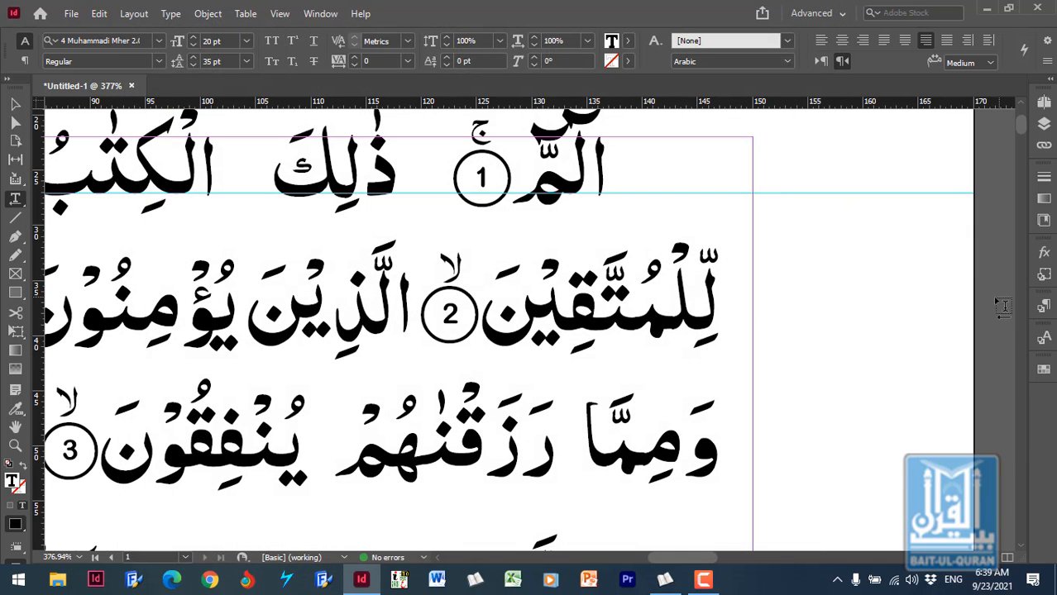
{"action": "left_click", "coordinate": [636, 279]}
{"action": "key", "text": "ctrl+minus"}
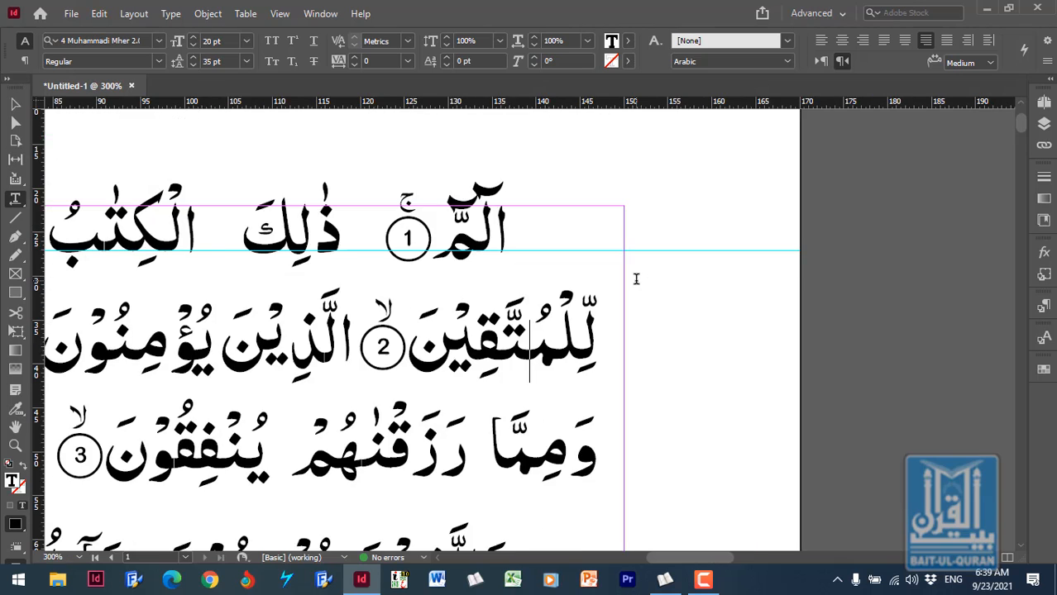
{"action": "key", "text": "ctrl+minus"}
{"action": "key", "text": "ctrl+minus"}
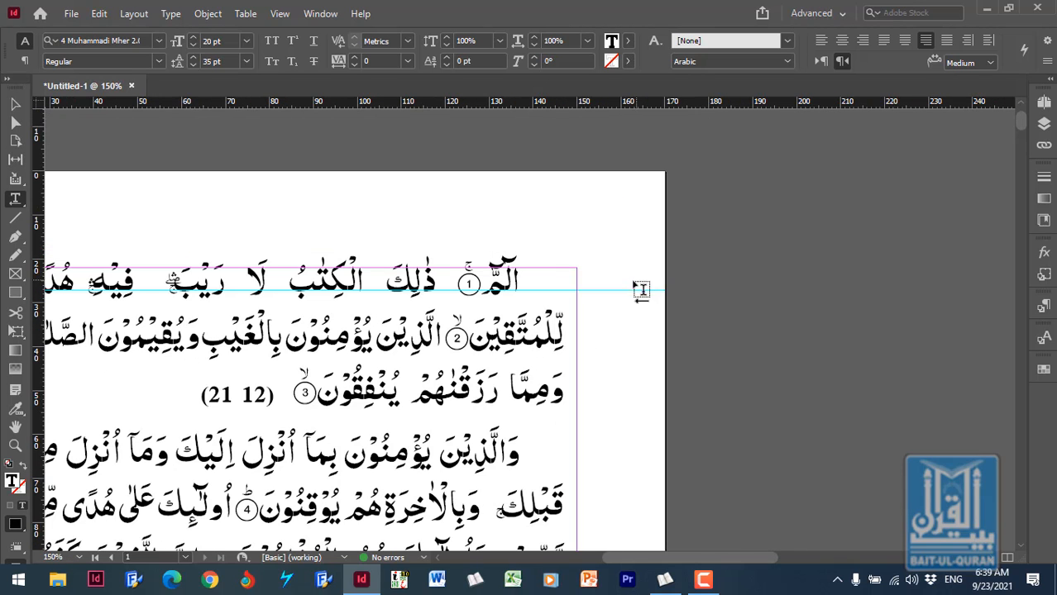
{"action": "left_click_drag", "start_coordinate": [667, 558], "coordinate": [636, 573]}
{"action": "left_click_drag", "start_coordinate": [343, 403], "coordinate": [456, 399]}
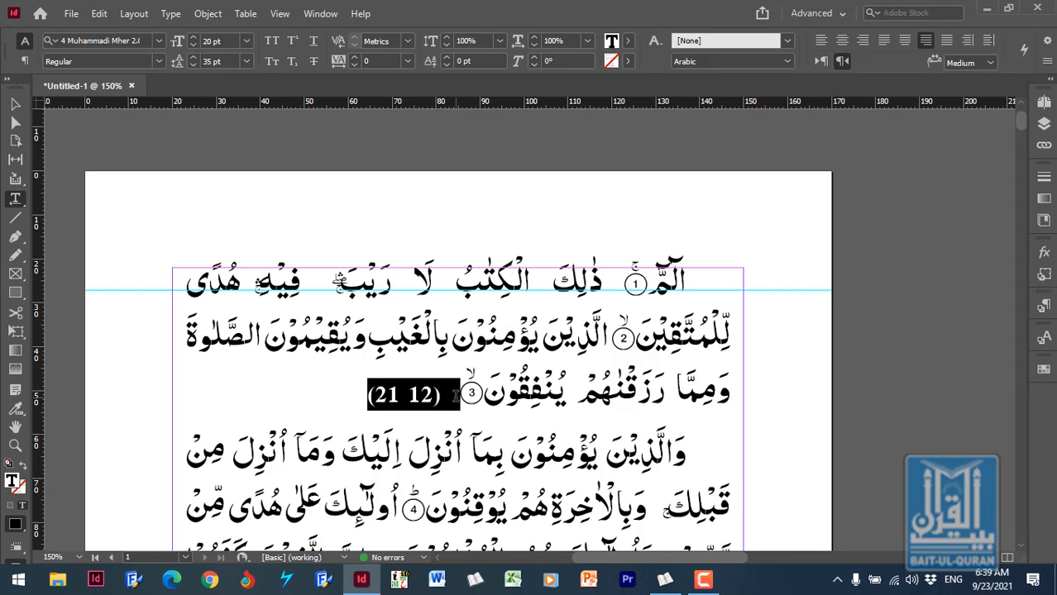
{"action": "key", "text": "BackSpace"}
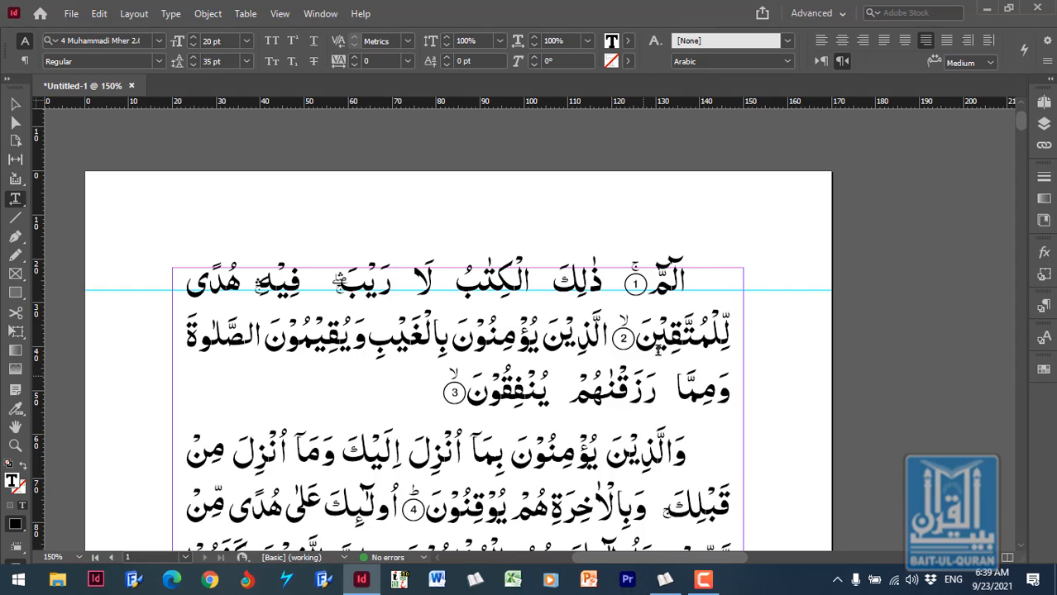
{"action": "scroll", "coordinate": [496, 397], "scroll_direction": "down", "scroll_amount": 2}
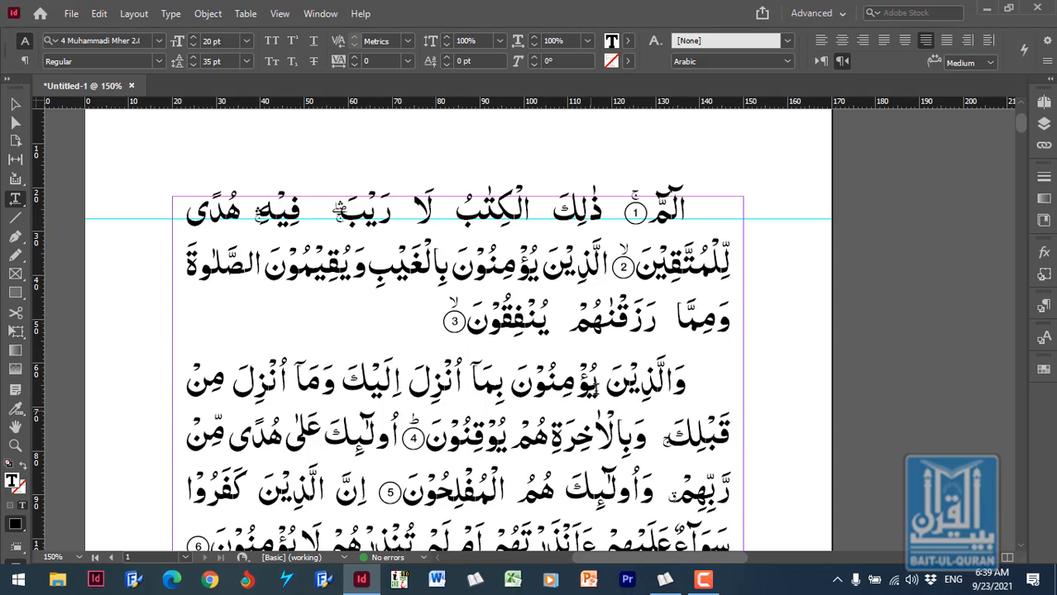
{"action": "scroll", "coordinate": [595, 381], "scroll_direction": "down", "scroll_amount": 5}
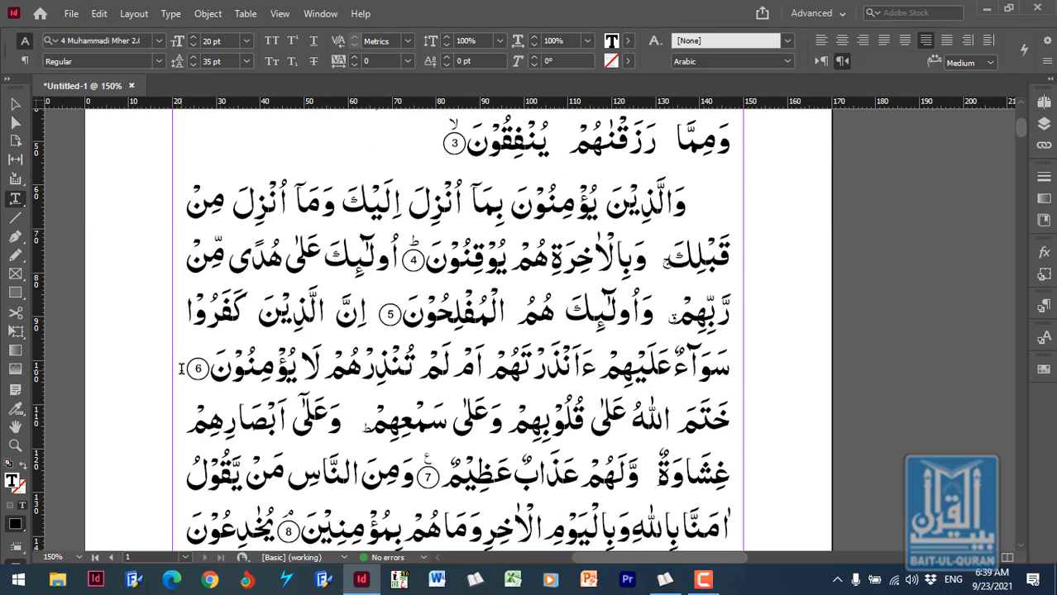
- Start a new paragraph after verse 6 and another within verse 10, just before the word مَّرَضٌ
{"action": "left_click", "coordinate": [183, 372]}
{"action": "key", "text": "Return"}
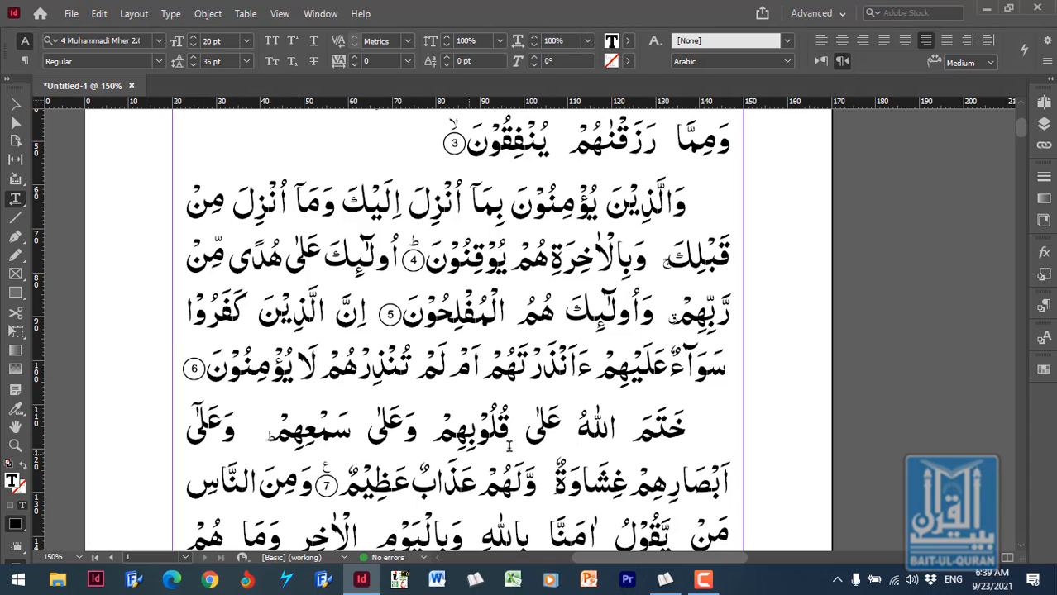
{"action": "scroll", "coordinate": [531, 435], "scroll_direction": "down", "scroll_amount": 3}
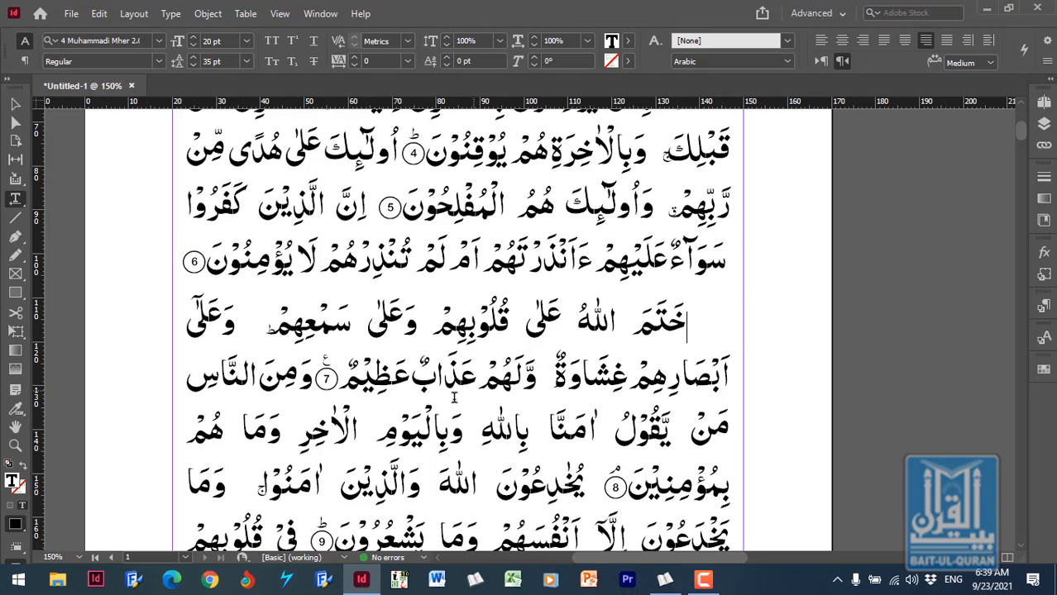
{"action": "scroll", "coordinate": [373, 431], "scroll_direction": "down", "scroll_amount": 5}
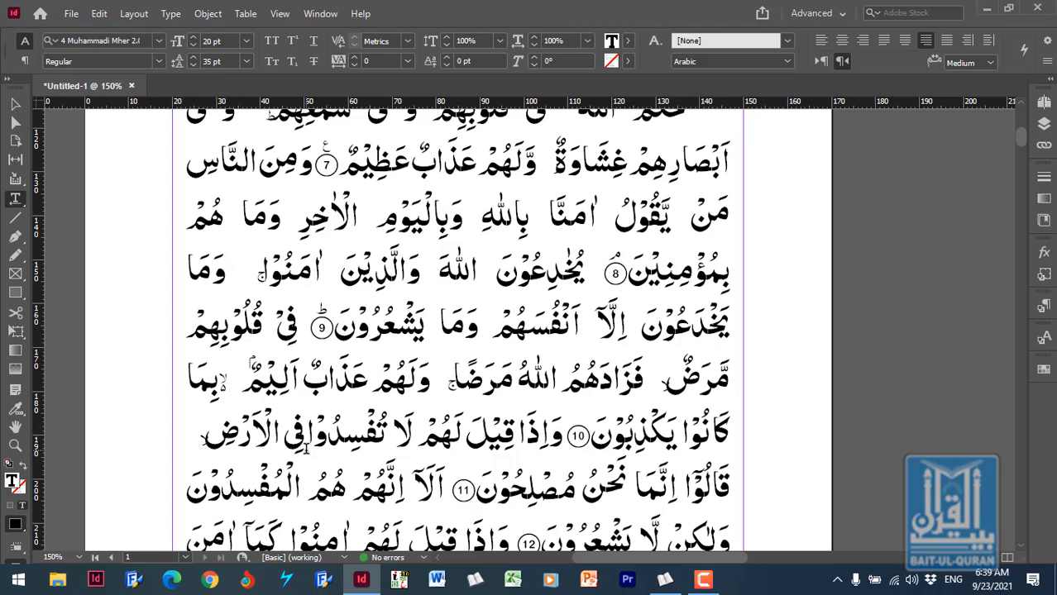
{"action": "key", "text": "Right"}
{"action": "key", "text": "Left"}
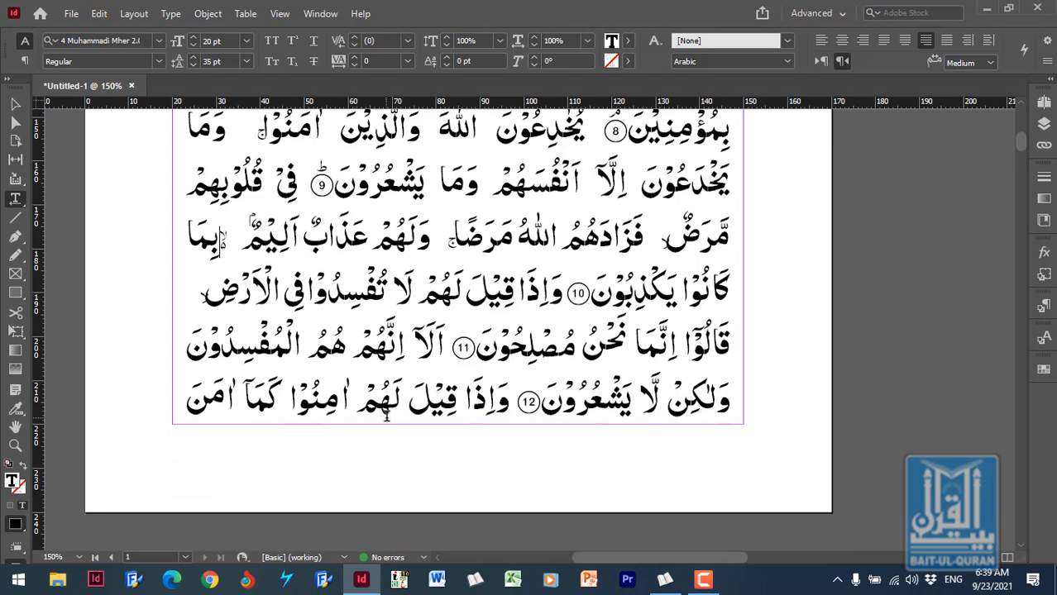
{"action": "scroll", "coordinate": [387, 416], "scroll_direction": "down", "scroll_amount": 3}
{"action": "scroll", "coordinate": [577, 336], "scroll_direction": "up", "scroll_amount": 3}
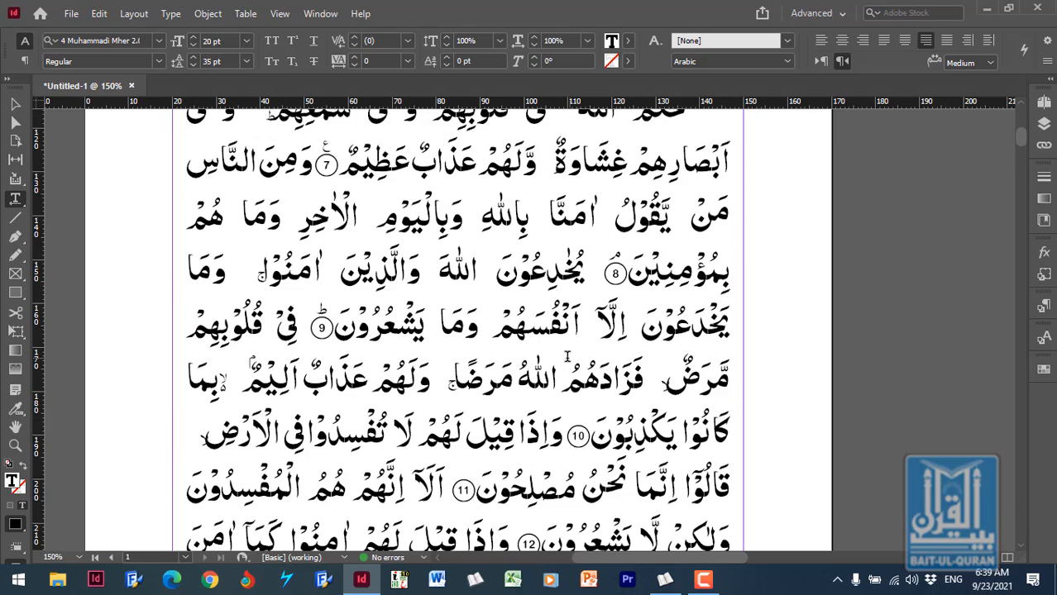
{"action": "left_click", "coordinate": [188, 331]}
{"action": "key", "text": "Return"}
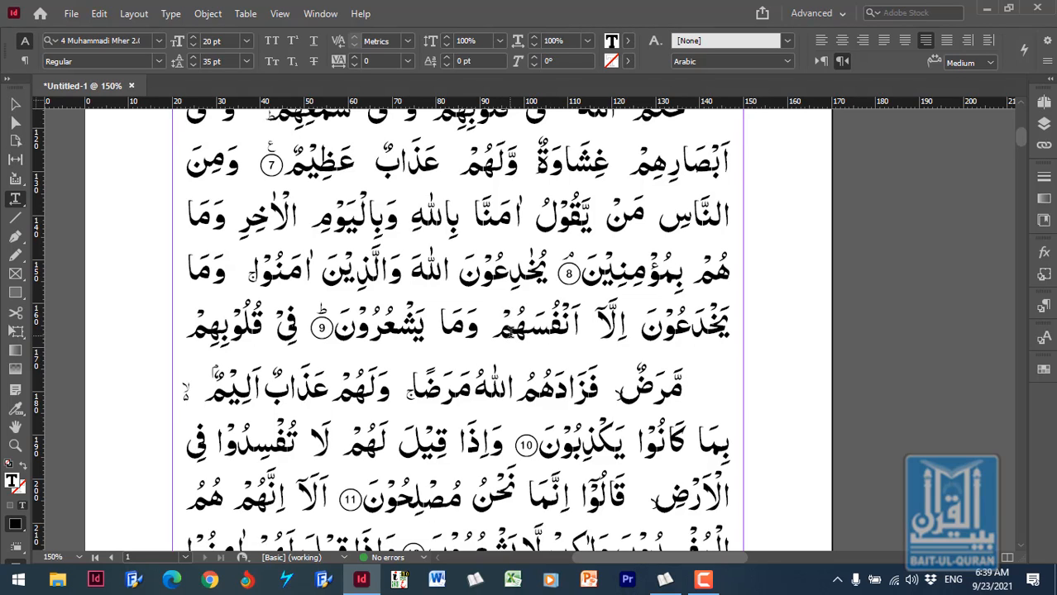
{"action": "triple_click", "coordinate": [501, 273]}
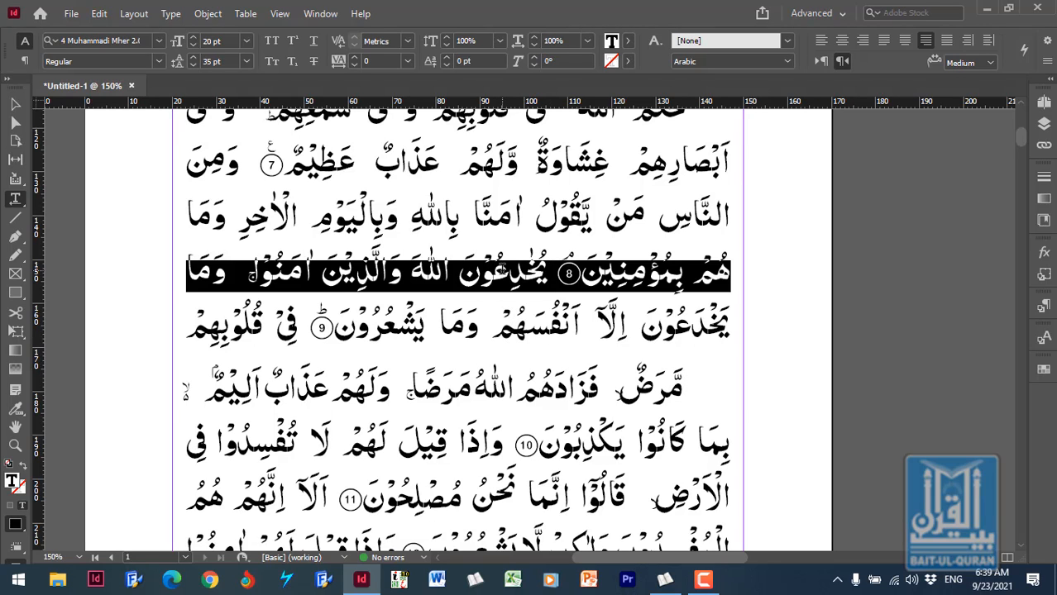
{"action": "left_click", "coordinate": [445, 274]}
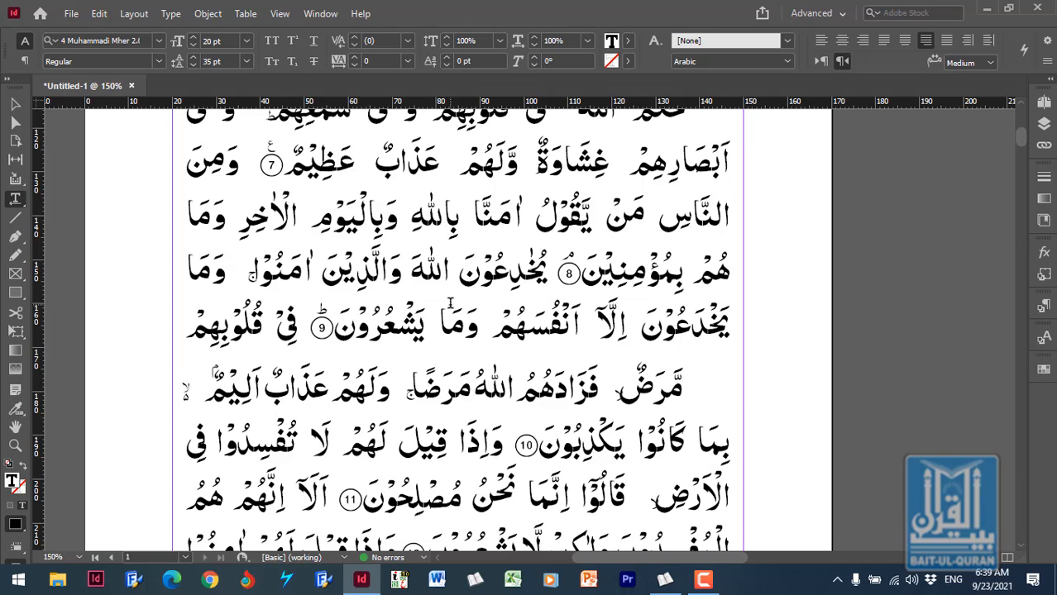
{"action": "scroll", "coordinate": [500, 327], "scroll_direction": "up", "scroll_amount": 2}
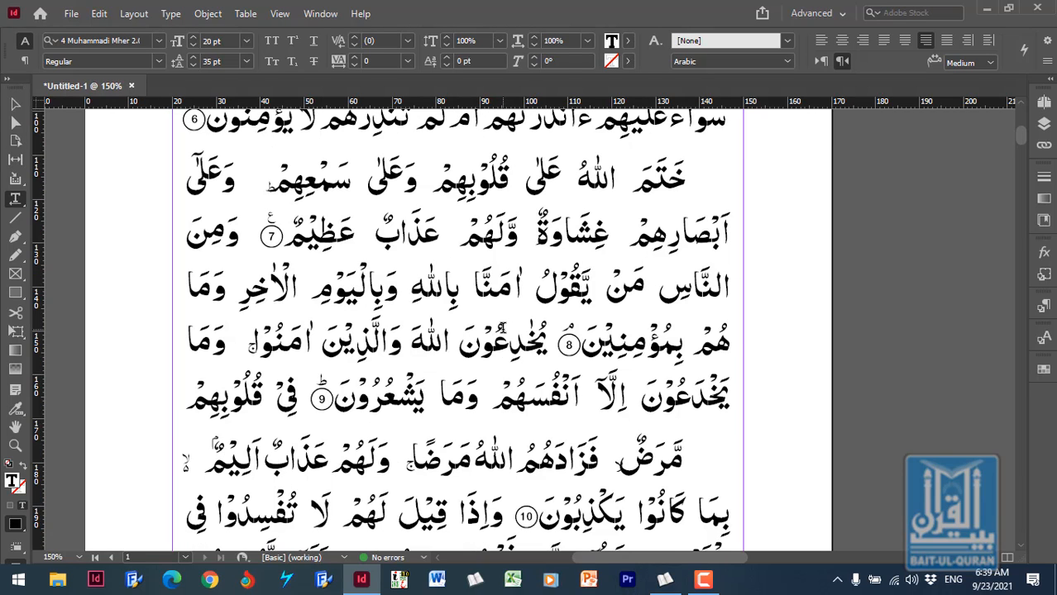